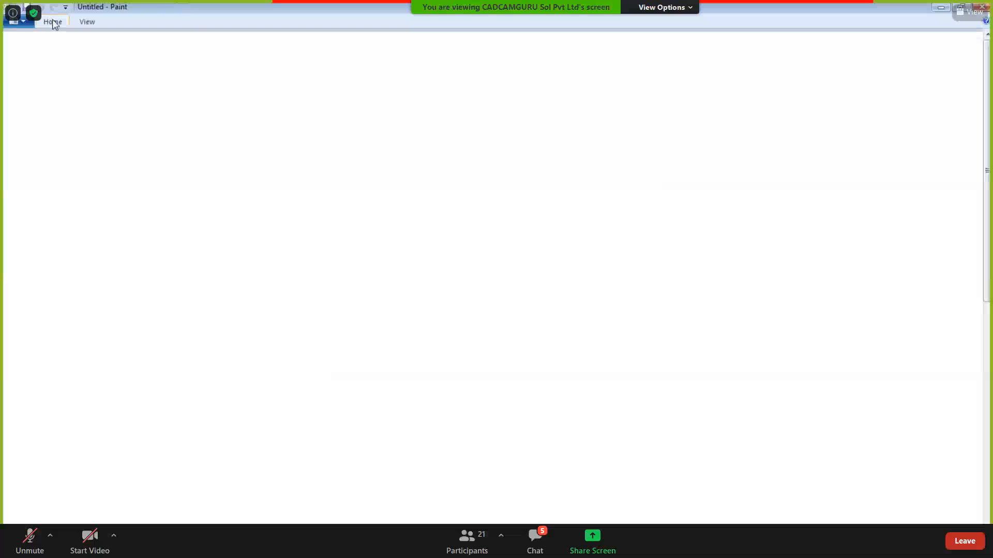
- With the Pencil, draw the table's header line and three column dividers
click(153, 46)
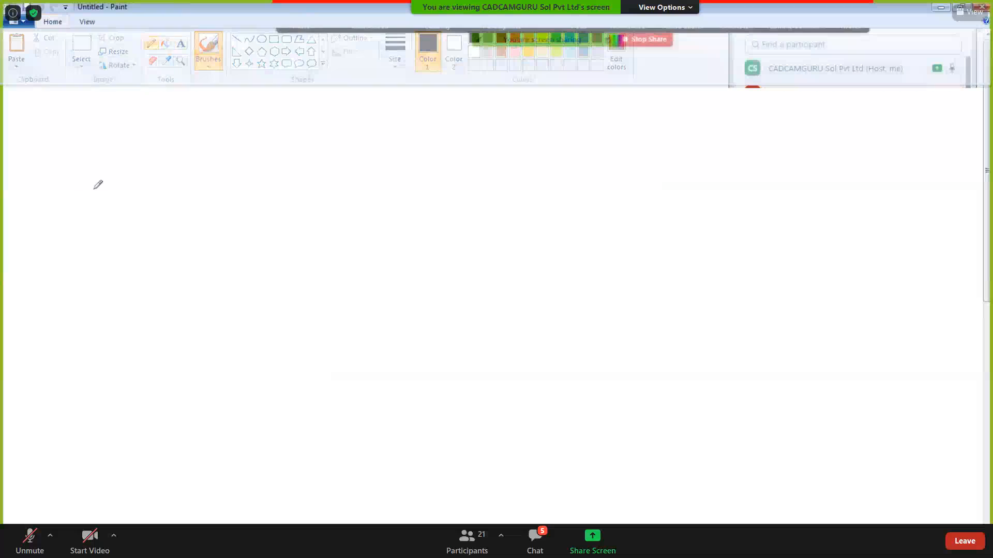
drag(23, 112, 593, 112)
drag(133, 72, 133, 434)
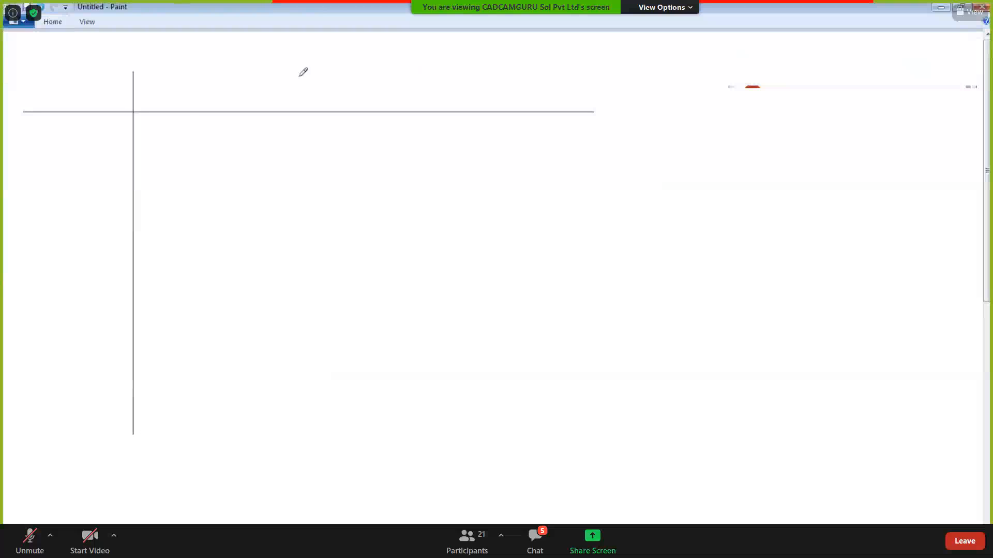
click(318, 65)
mouse_move(316, 65)
mouse_down()
mouse_move(327, 89)
mouse_move(326, 416)
mouse_up()
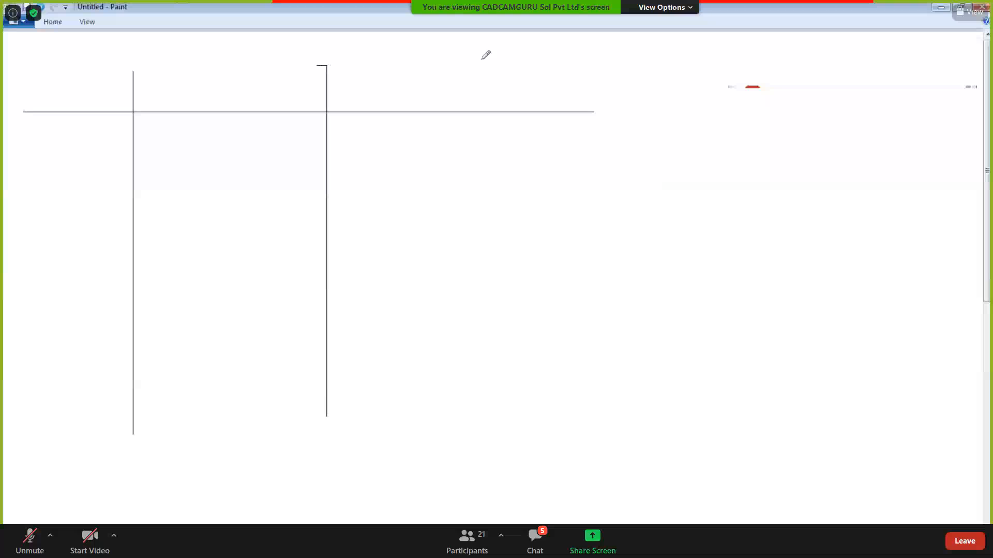
drag(473, 69, 473, 396)
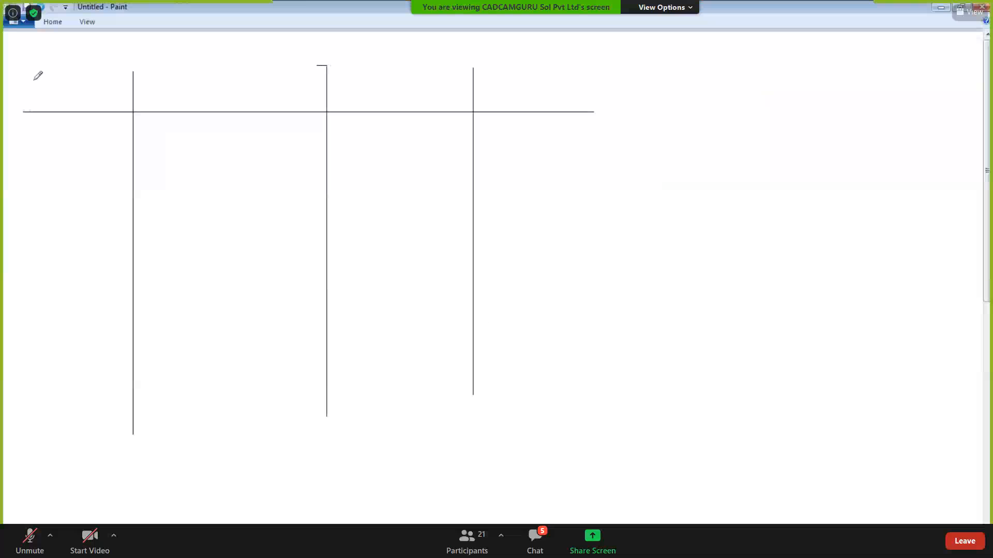
- Handwrite the column headers B1, Operatⁿ, B2 and Result across the top row
mouse_move(26, 64)
mouse_down()
mouse_move(25, 94)
mouse_move(34, 77)
mouse_move(26, 94)
mouse_move(54, 71)
mouse_move(54, 106)
mouse_up()
mouse_move(153, 78)
mouse_down()
mouse_move(162, 87)
mouse_move(179, 69)
mouse_move(173, 82)
mouse_move(198, 76)
mouse_move(206, 89)
mouse_move(230, 70)
mouse_move(240, 89)
mouse_up()
key(ctrl+z)
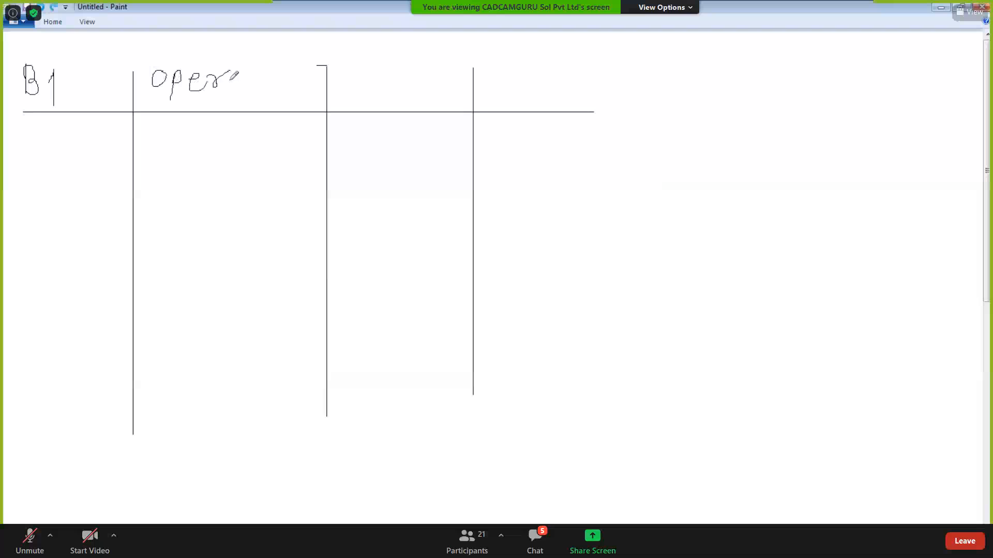
mouse_move(234, 75)
mouse_down()
mouse_move(247, 92)
mouse_move(258, 59)
mouse_move(262, 75)
mouse_up()
mouse_move(372, 72)
mouse_down()
mouse_move(370, 103)
mouse_move(383, 88)
mouse_move(381, 107)
mouse_up()
mouse_move(401, 82)
mouse_down()
mouse_move(409, 80)
mouse_move(402, 103)
mouse_move(418, 104)
mouse_up()
mouse_move(495, 69)
mouse_down()
mouse_move(496, 94)
mouse_move(509, 85)
mouse_move(515, 106)
mouse_move(525, 77)
mouse_move(527, 101)
mouse_move(568, 97)
mouse_up()
mouse_move(571, 63)
mouse_down()
mouse_move(571, 98)
mouse_move(586, 91)
mouse_up()
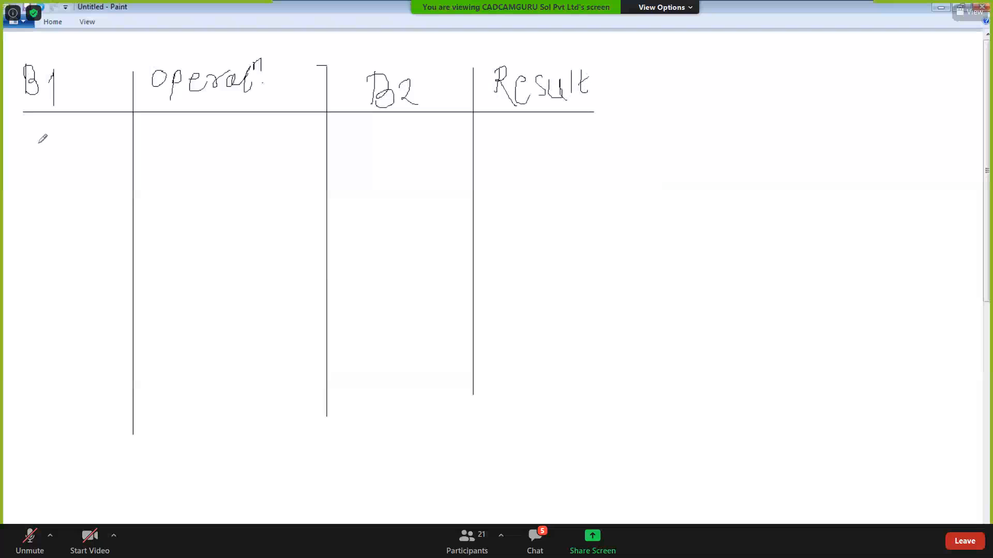
- Write the first row: +Ve × +Ve with the result +Ve Body
mouse_move(28, 139)
mouse_down()
mouse_move(53, 139)
mouse_move(38, 158)
mouse_move(62, 151)
mouse_move(78, 122)
mouse_move(81, 151)
mouse_up()
mouse_move(357, 150)
mouse_down()
mouse_move(374, 148)
mouse_move(363, 157)
mouse_move(393, 137)
mouse_move(407, 157)
mouse_up()
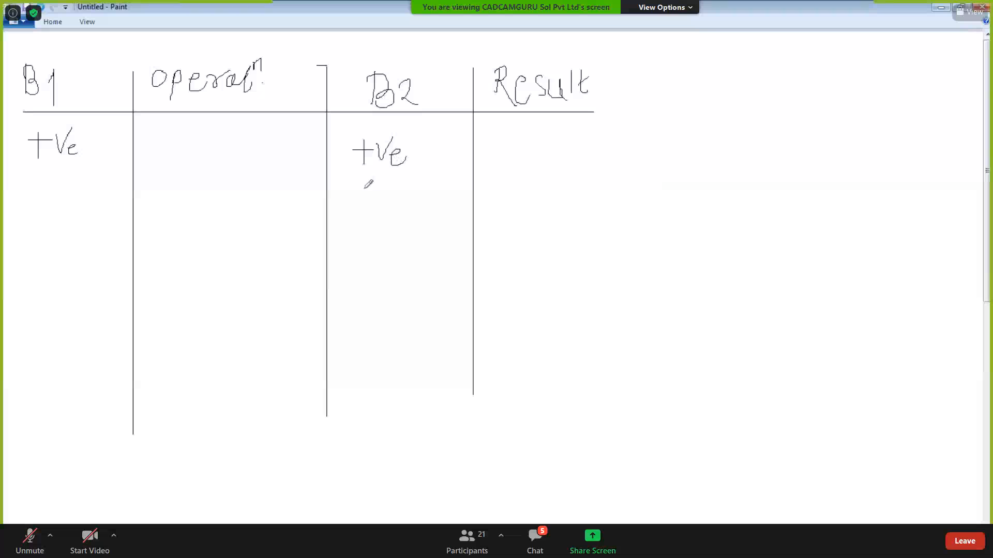
mouse_move(203, 132)
mouse_down()
mouse_move(223, 152)
mouse_move(212, 147)
mouse_up()
mouse_move(497, 148)
mouse_down()
mouse_move(518, 148)
mouse_move(508, 158)
mouse_move(545, 123)
mouse_move(549, 161)
mouse_move(578, 136)
mouse_move(572, 152)
mouse_move(626, 157)
mouse_up()
drag(631, 138, 618, 174)
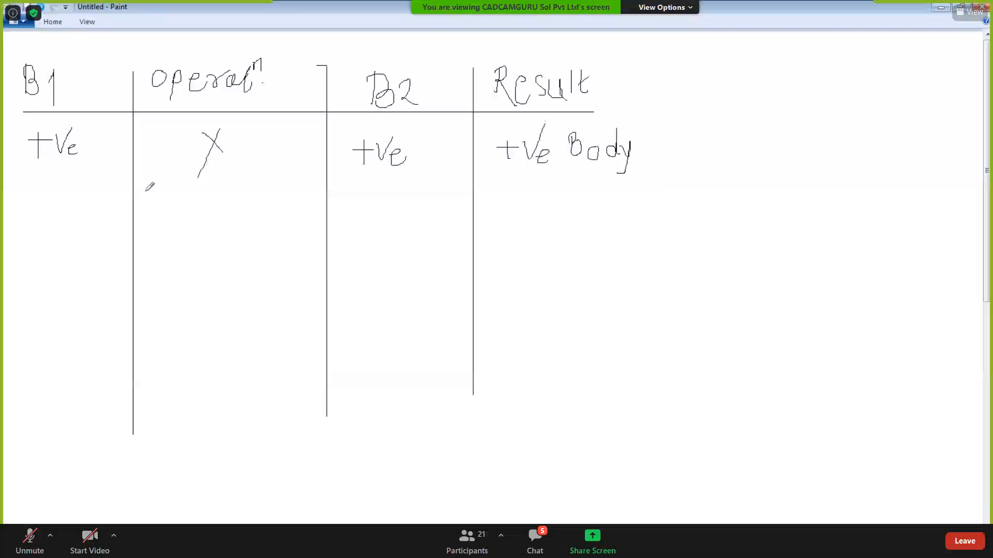
- Write -Ve × -Ve in the second row's B1, Operation and B2 cells
mouse_move(28, 201)
mouse_down()
mouse_move(54, 211)
mouse_move(69, 179)
mouse_up()
mouse_move(64, 203)
mouse_down()
mouse_move(72, 199)
mouse_move(75, 217)
mouse_up()
mouse_move(206, 199)
mouse_down()
mouse_move(226, 212)
mouse_move(200, 223)
mouse_up()
mouse_move(358, 201)
mouse_down()
mouse_move(398, 185)
mouse_move(407, 218)
mouse_up()
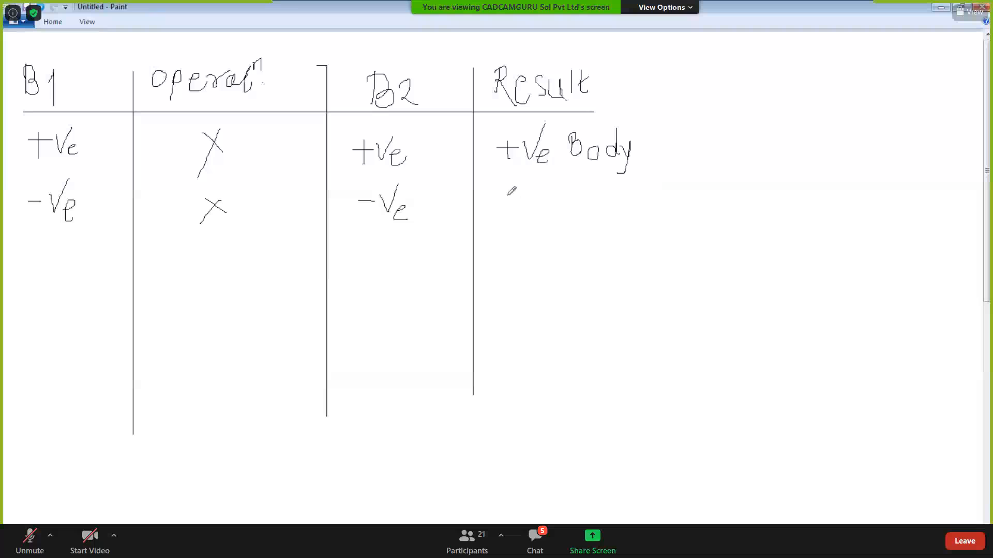
- Write '+Ve (Add)(-Ve Body)' in the second row's Result cell
mouse_move(505, 197)
mouse_down()
mouse_move(506, 224)
mouse_move(531, 223)
mouse_move(547, 190)
mouse_move(552, 225)
mouse_up()
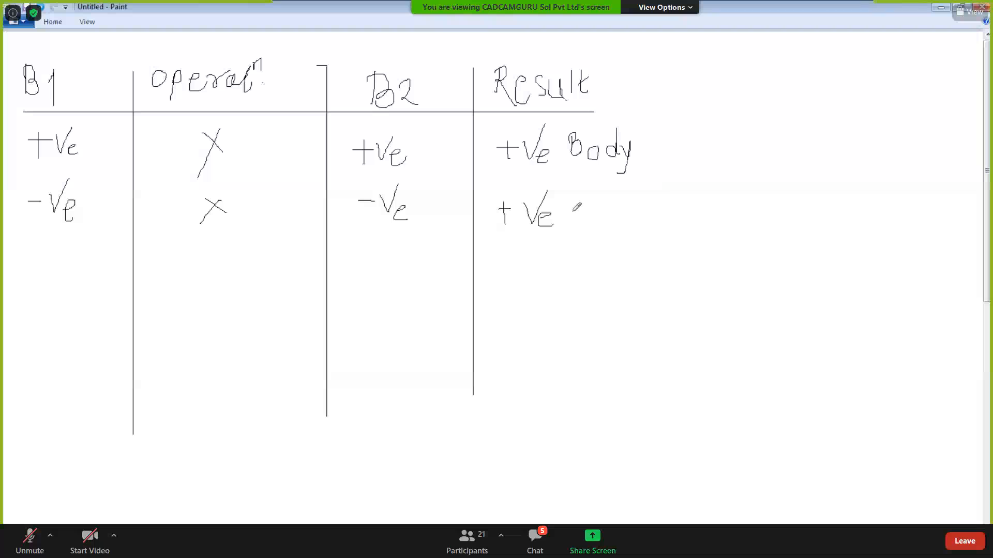
drag(577, 190, 568, 233)
drag(593, 189, 579, 221)
mouse_move(593, 190)
mouse_down()
mouse_move(598, 231)
mouse_move(598, 201)
mouse_move(608, 223)
mouse_move(640, 226)
mouse_up()
drag(646, 191, 645, 237)
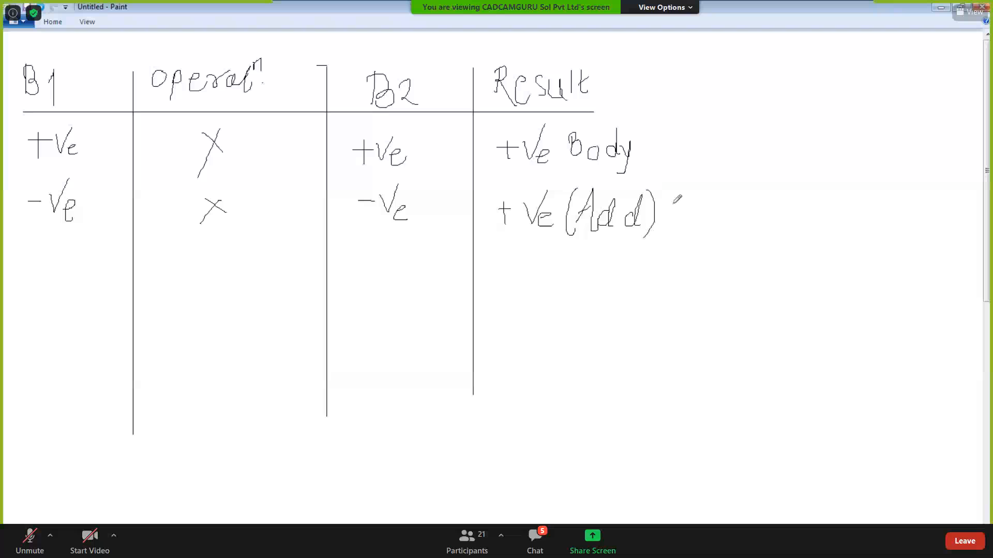
mouse_move(672, 192)
mouse_down()
mouse_move(662, 210)
mouse_move(673, 233)
mouse_up()
mouse_move(681, 191)
mouse_down()
mouse_move(688, 217)
mouse_move(696, 184)
mouse_move(704, 217)
mouse_move(681, 238)
mouse_move(704, 238)
mouse_move(713, 210)
mouse_move(714, 256)
mouse_up()
drag(719, 181, 720, 261)
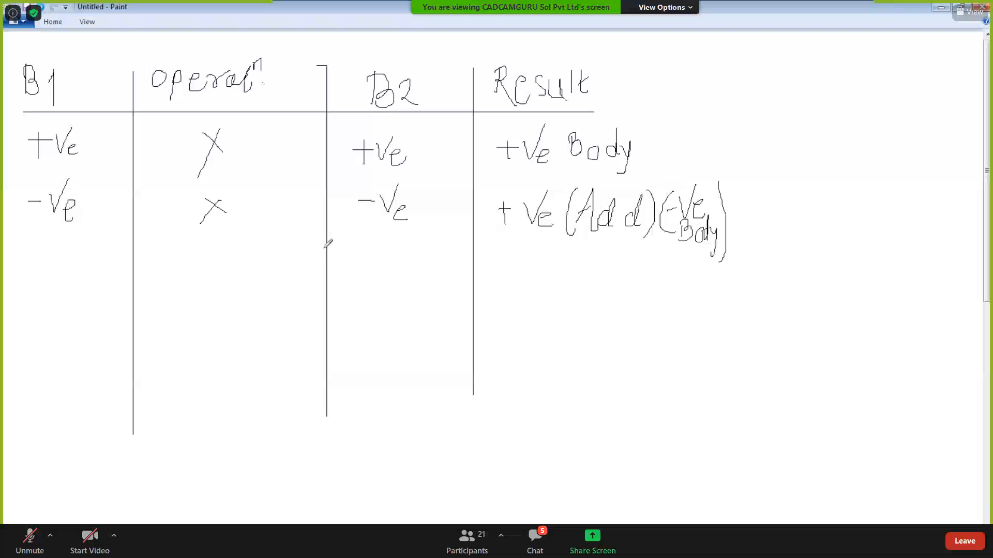
- Write +Ve × -Ve in the third row's B1, Operation and B2 cells
mouse_move(31, 263)
mouse_down()
mouse_move(61, 261)
mouse_move(39, 283)
mouse_up()
mouse_move(61, 251)
mouse_down()
mouse_move(65, 263)
mouse_move(80, 245)
mouse_move(84, 291)
mouse_up()
mouse_move(212, 256)
mouse_down()
mouse_move(234, 272)
mouse_move(207, 294)
mouse_up()
drag(360, 262, 378, 262)
mouse_move(389, 252)
mouse_down()
mouse_move(392, 263)
mouse_move(405, 244)
mouse_move(419, 278)
mouse_up()
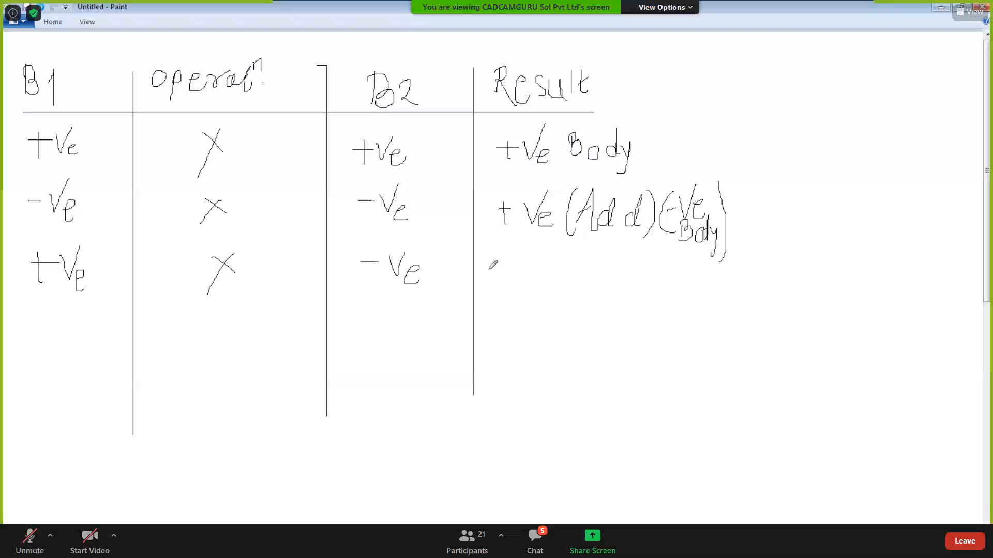
- Write '-Ve (Subtract) (-Ve Body)' in the third row's Result cell, undoing a stray stroke
mouse_move(490, 269)
mouse_down()
mouse_move(519, 275)
mouse_move(528, 250)
mouse_move(541, 292)
mouse_up()
drag(558, 254, 565, 287)
key(ctrl+z)
mouse_move(575, 253)
mouse_down()
mouse_move(568, 276)
mouse_move(584, 263)
mouse_move(590, 282)
mouse_move(603, 280)
mouse_move(596, 285)
mouse_move(645, 269)
mouse_move(654, 283)
mouse_move(666, 269)
mouse_move(659, 285)
mouse_move(677, 289)
mouse_up()
drag(591, 296, 595, 329)
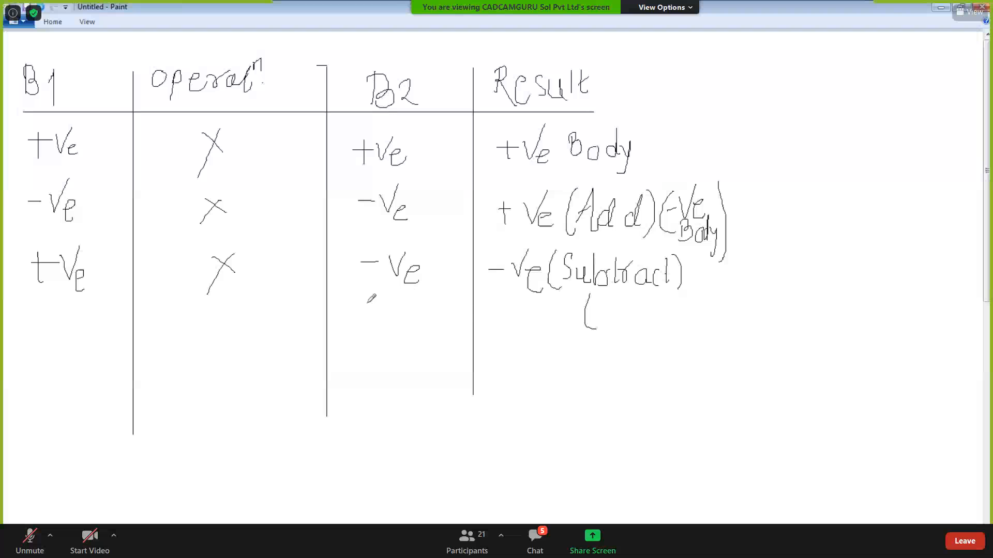
mouse_move(611, 295)
mouse_down()
mouse_move(616, 320)
mouse_move(631, 289)
mouse_up()
mouse_move(622, 309)
mouse_down()
mouse_move(633, 305)
mouse_move(622, 312)
mouse_move(647, 325)
mouse_move(667, 307)
mouse_move(657, 324)
mouse_move(690, 312)
mouse_move(693, 287)
mouse_move(698, 336)
mouse_up()
drag(716, 291, 712, 342)
- Write -Ve × +Ve in the fourth row's B1, Operation and B2 cells
mouse_move(21, 355)
mouse_down()
mouse_move(67, 333)
mouse_move(88, 379)
mouse_up()
mouse_move(230, 345)
mouse_down()
mouse_move(245, 358)
mouse_move(226, 369)
mouse_up()
drag(368, 352, 387, 351)
mouse_move(378, 343)
mouse_down()
mouse_move(378, 367)
mouse_move(414, 335)
mouse_move(421, 367)
mouse_up()
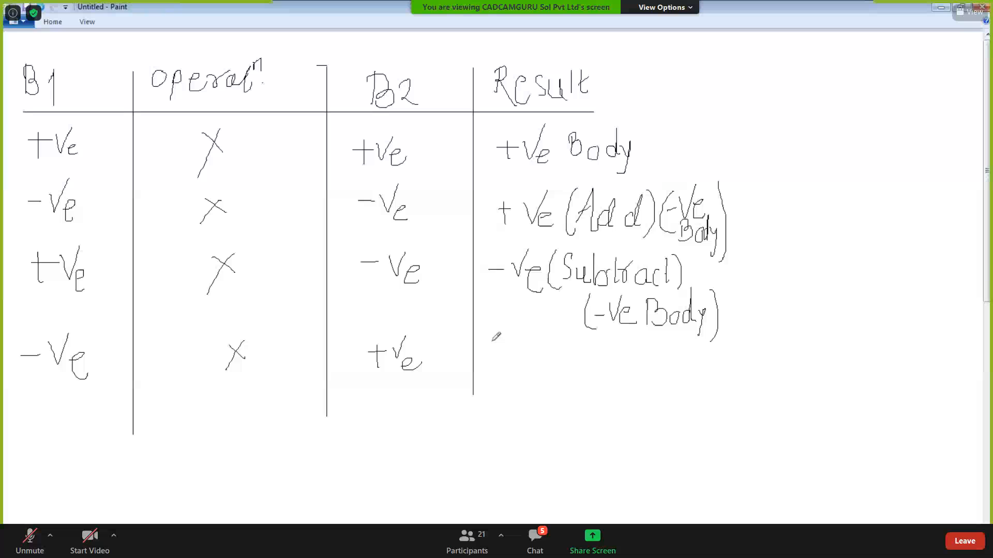
- Write '-Ve (Subtract) (+Ve Body)' in the fourth row's Result cell
mouse_move(482, 355)
mouse_down()
mouse_move(501, 350)
mouse_move(515, 327)
mouse_move(521, 370)
mouse_up()
mouse_move(544, 329)
mouse_down()
mouse_move(533, 352)
mouse_move(546, 380)
mouse_up()
mouse_move(561, 331)
mouse_down()
mouse_move(551, 336)
mouse_move(563, 355)
mouse_move(551, 364)
mouse_move(586, 356)
mouse_move(579, 368)
mouse_move(599, 367)
mouse_move(612, 351)
mouse_move(646, 368)
mouse_move(654, 353)
mouse_move(656, 371)
mouse_up()
mouse_move(574, 389)
mouse_down()
mouse_move(569, 406)
mouse_move(590, 430)
mouse_move(598, 406)
mouse_move(588, 418)
mouse_move(611, 416)
mouse_move(623, 383)
mouse_move(633, 415)
mouse_move(668, 411)
mouse_move(673, 398)
mouse_up()
drag(696, 404, 695, 410)
mouse_move(693, 381)
mouse_down()
mouse_move(693, 419)
mouse_move(705, 390)
mouse_move(695, 461)
mouse_up()
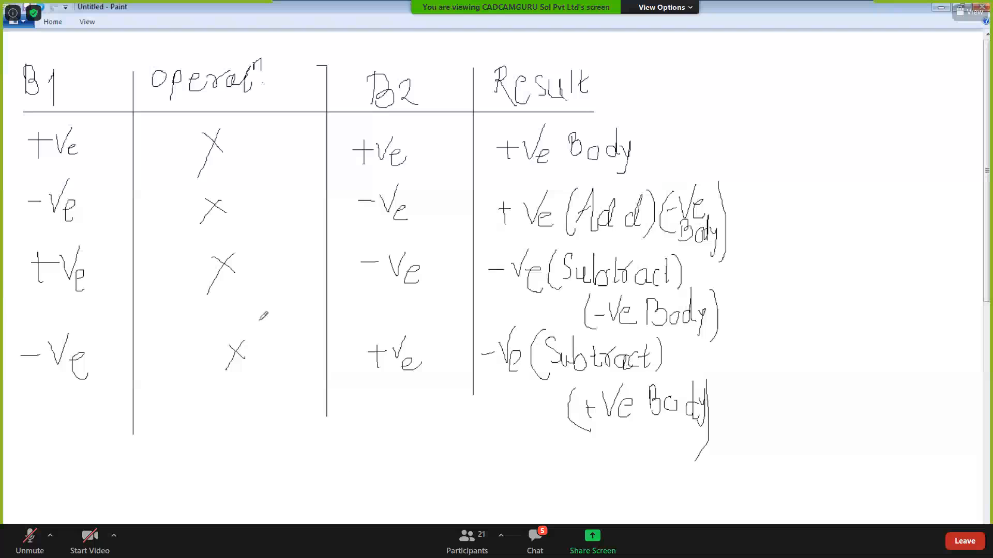
- Write '(Assemble)' above the Operation header and underline it
mouse_move(149, 37)
mouse_down()
mouse_move(136, 43)
mouse_move(136, 62)
mouse_move(157, 39)
mouse_move(164, 54)
mouse_move(155, 49)
mouse_move(216, 56)
mouse_move(228, 46)
mouse_move(267, 61)
mouse_up()
drag(269, 55, 283, 70)
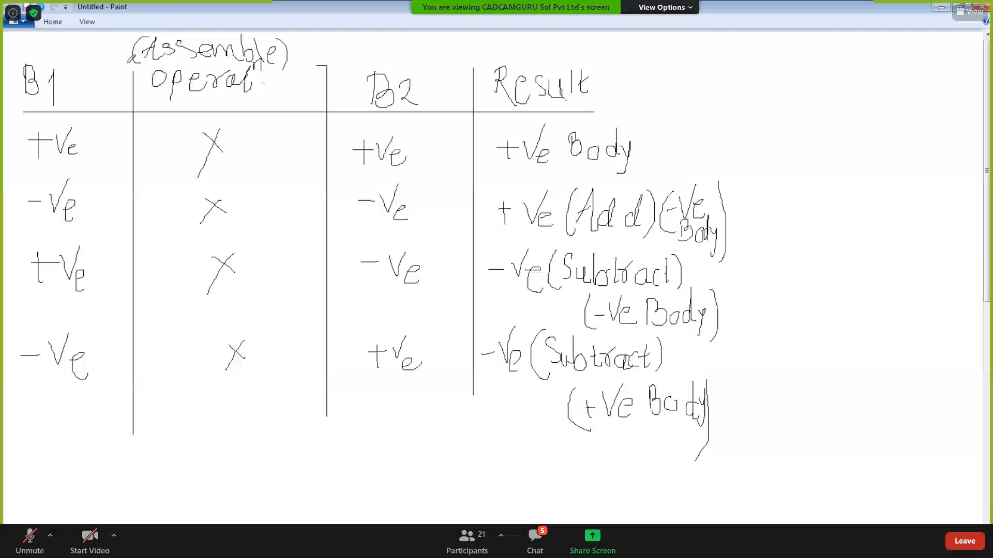
drag(122, 66, 161, 65)
drag(161, 65, 288, 66)
- Minimize Paint, present the 'Challenge ahead' slide, then exit and minimize PowerPoint
click(941, 7)
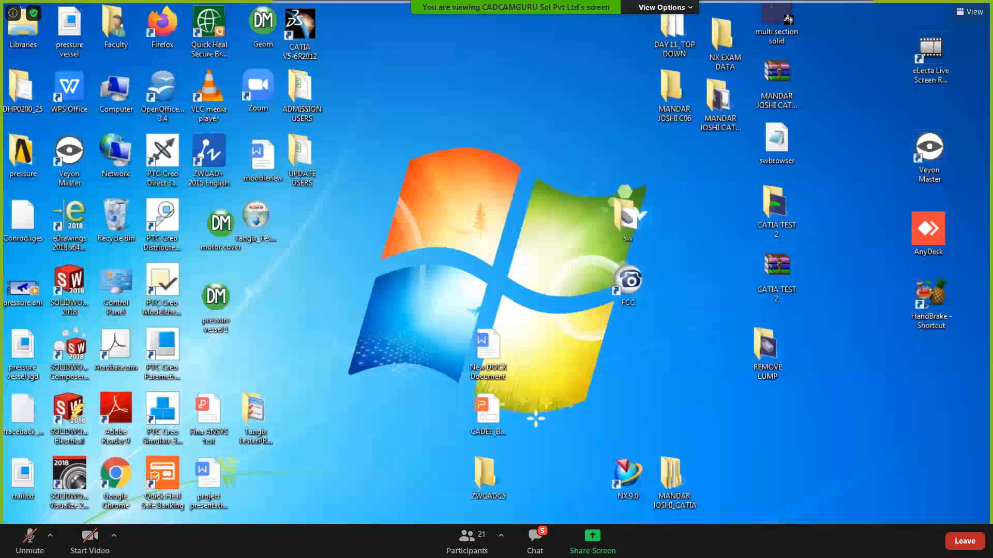
key(alt+Tab)
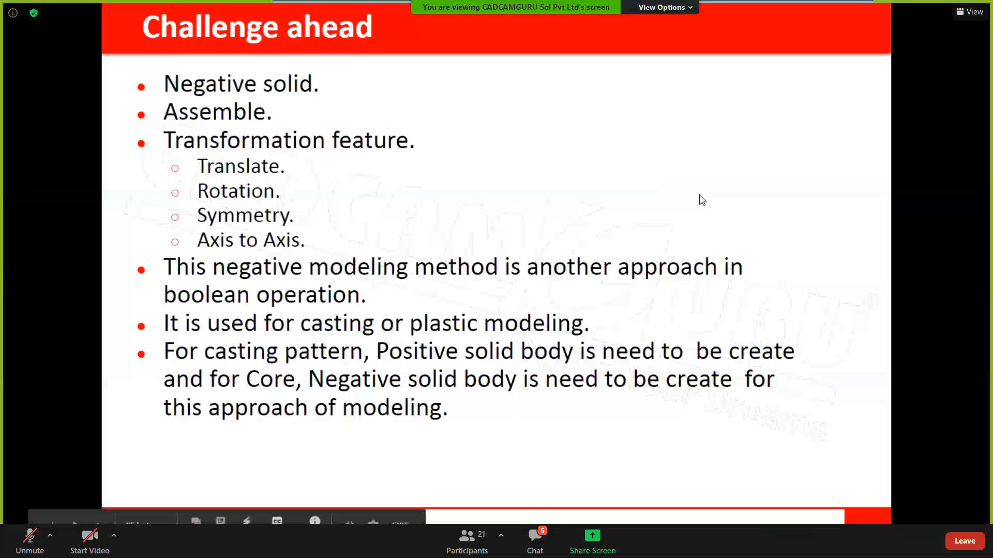
key(Escape)
click(940, 5)
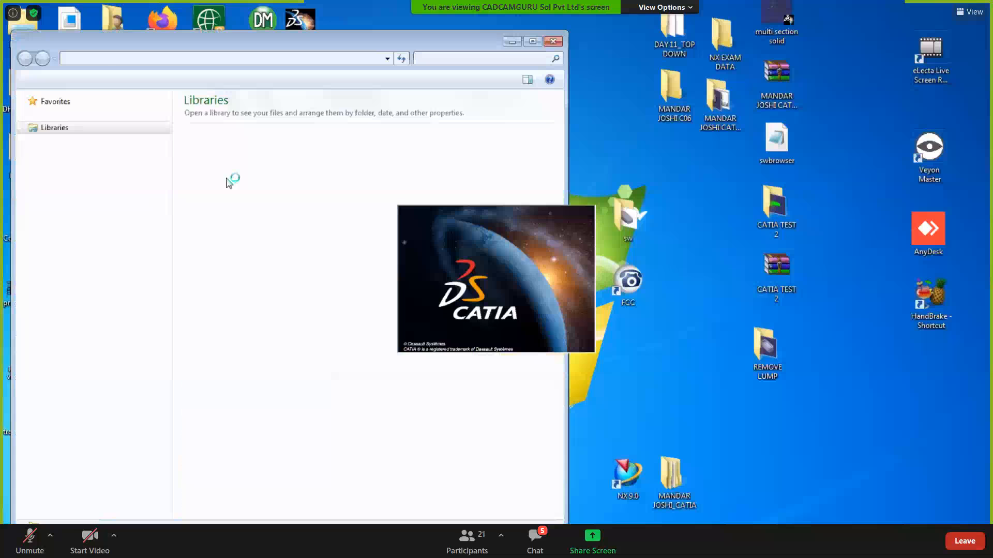
- Open the Faculty Share network drive from the computer's drive list
double_click(165, 48)
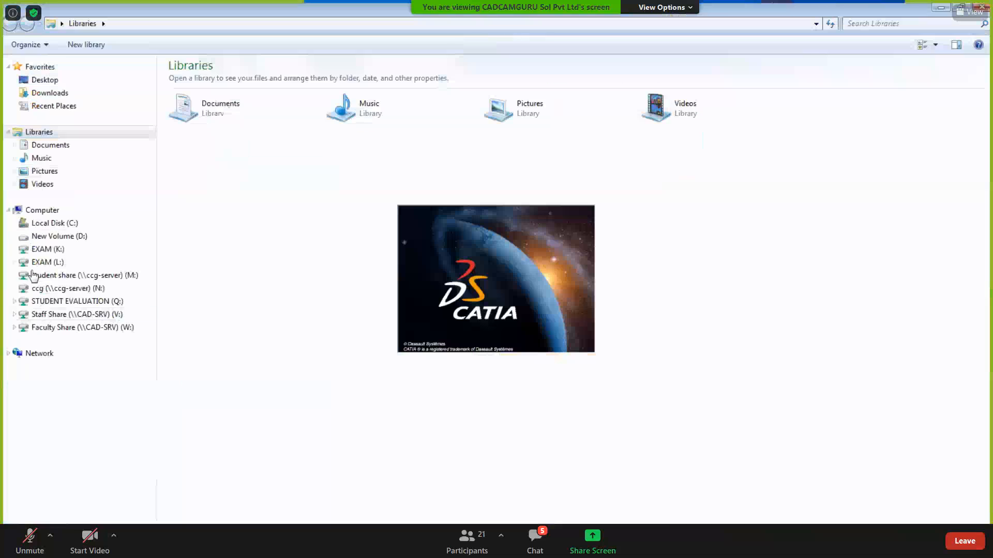
click(34, 210)
double_click(362, 232)
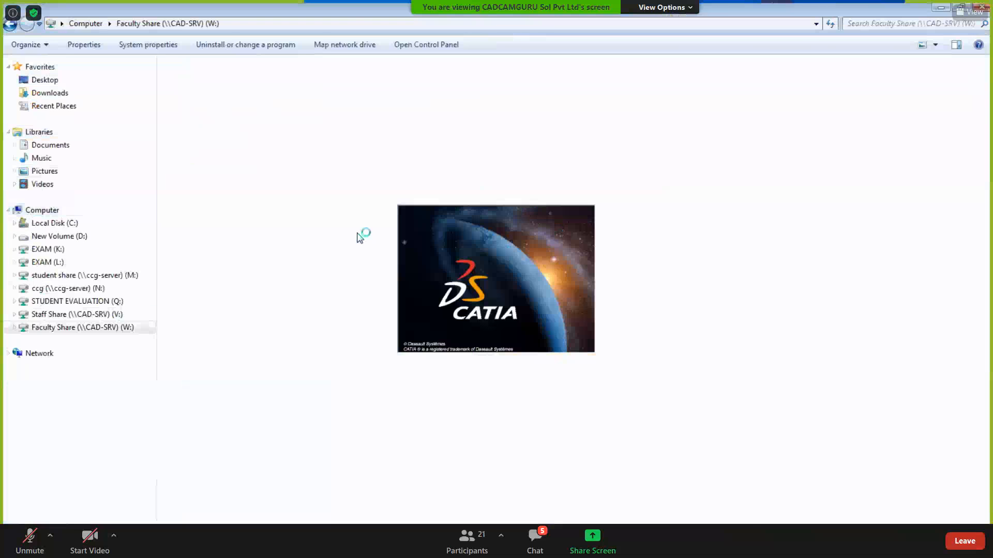
click(604, 369)
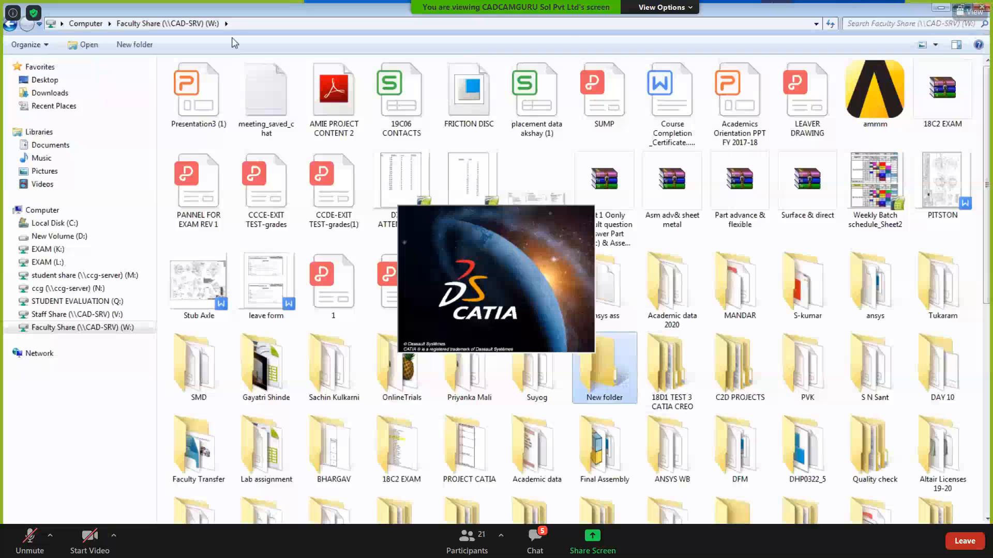
double_click(232, 9)
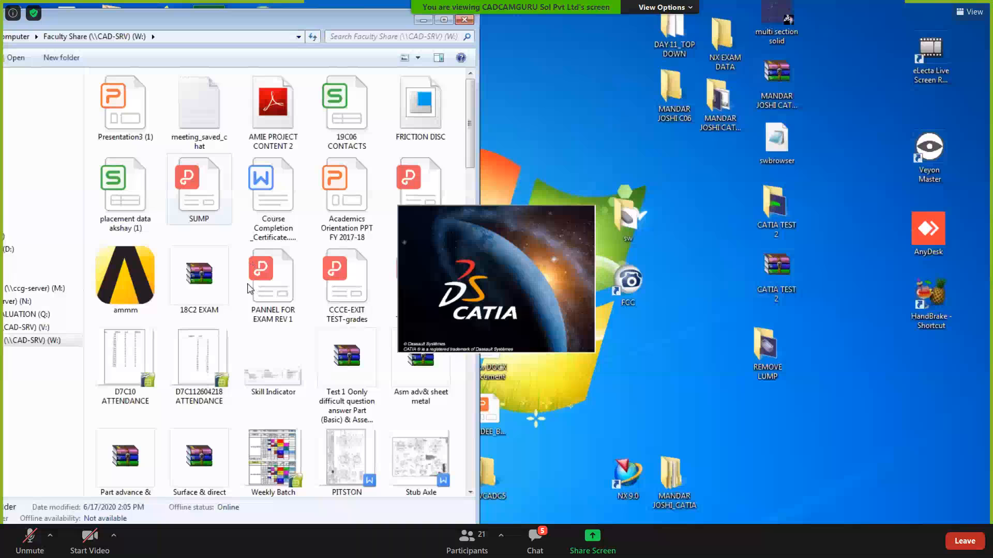
- Browse through Academic data 2020, the instructor's folder, the class folder and CATIA CAD into DAY 09
scroll(248, 287, down, 10)
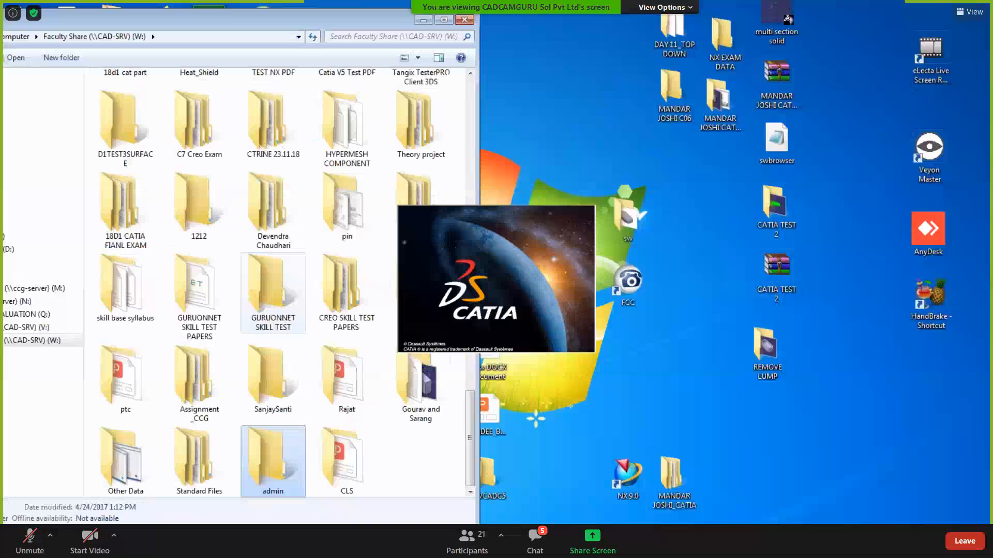
key(a)
key(a)
key(a)
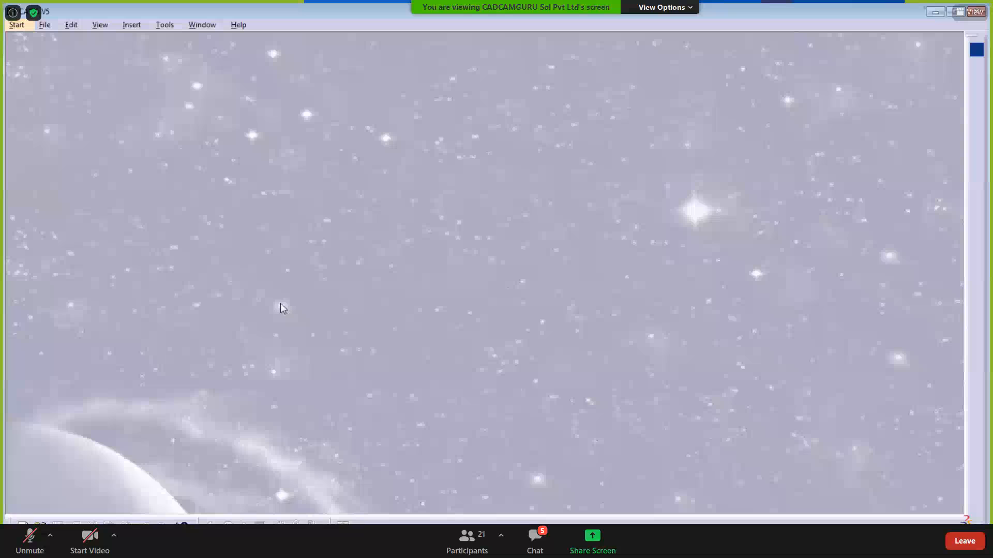
key(alt+Tab)
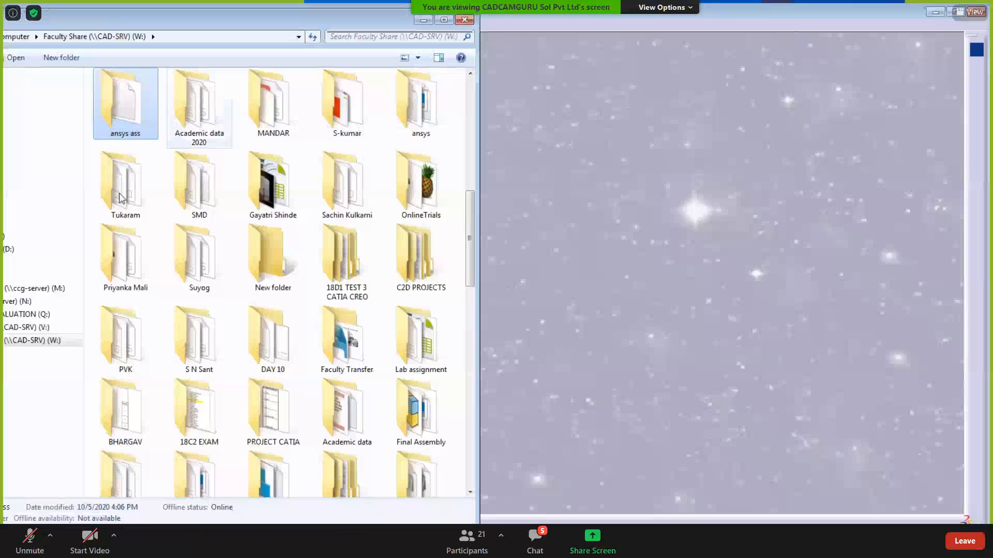
key(Return)
click(125, 121)
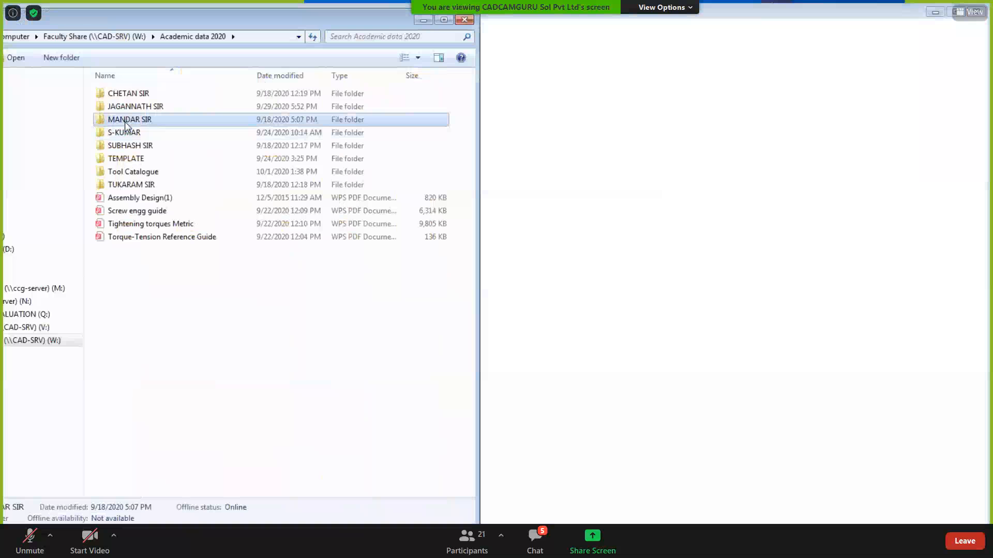
key(Return)
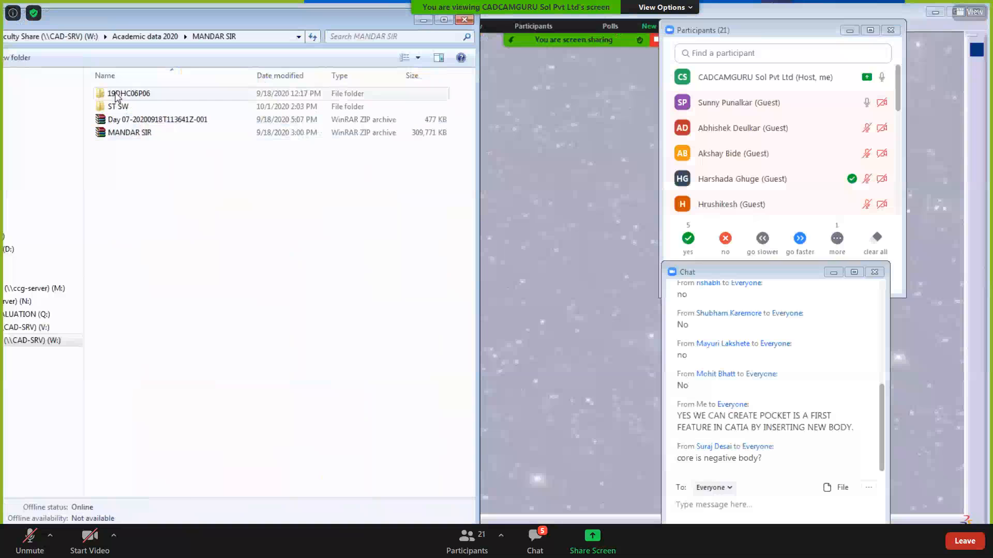
double_click(114, 94)
double_click(114, 95)
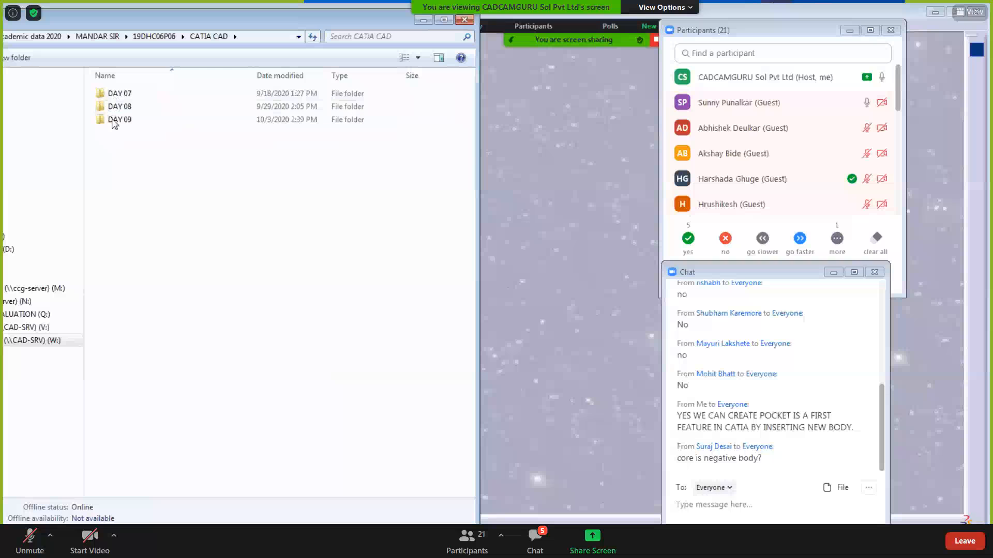
click(114, 124)
double_click(116, 119)
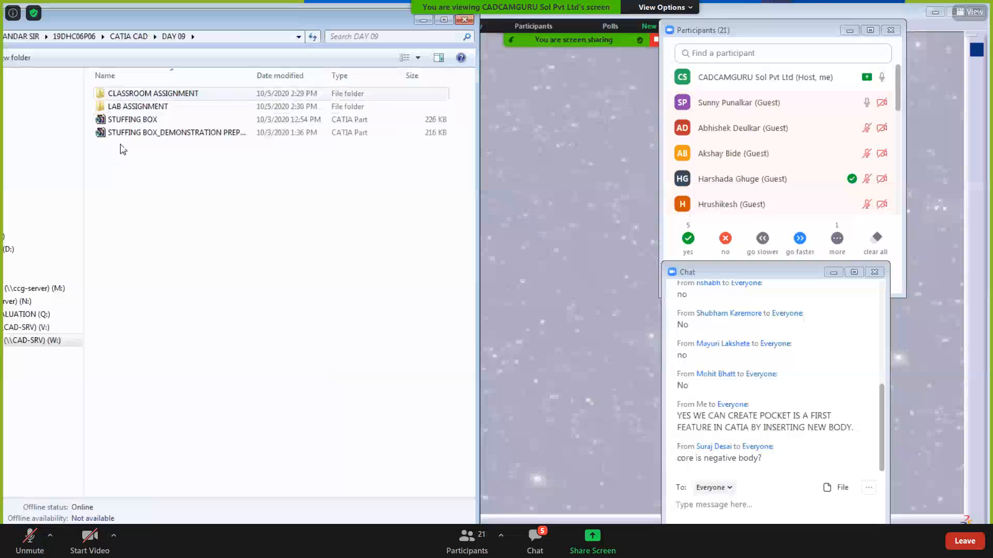
- Open CLASSROOM ASSIGNMENT and view the CA09TA001.pdf stuffing box body drawing
double_click(119, 95)
double_click(119, 108)
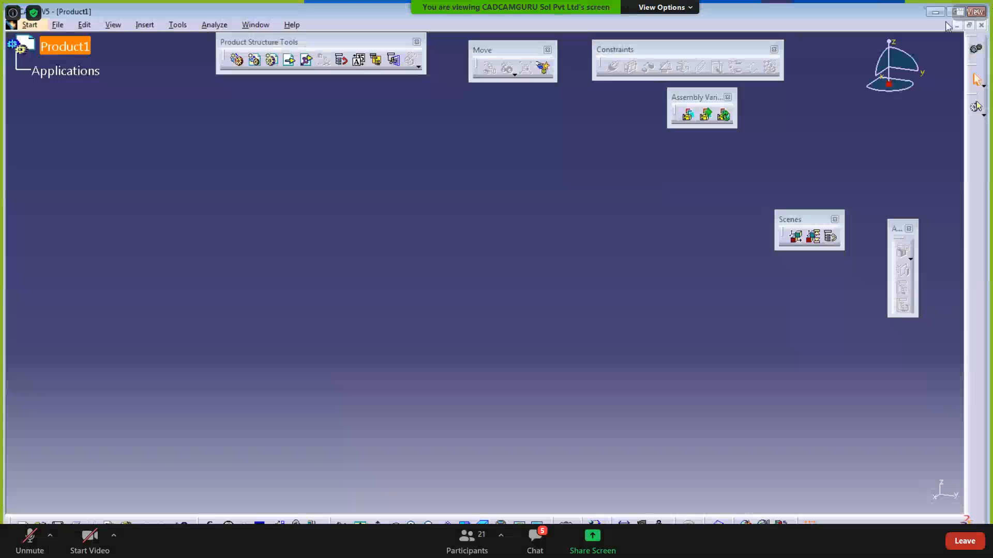
- Close Product1 and start a new Part Design part named STUFFING BOX
click(981, 25)
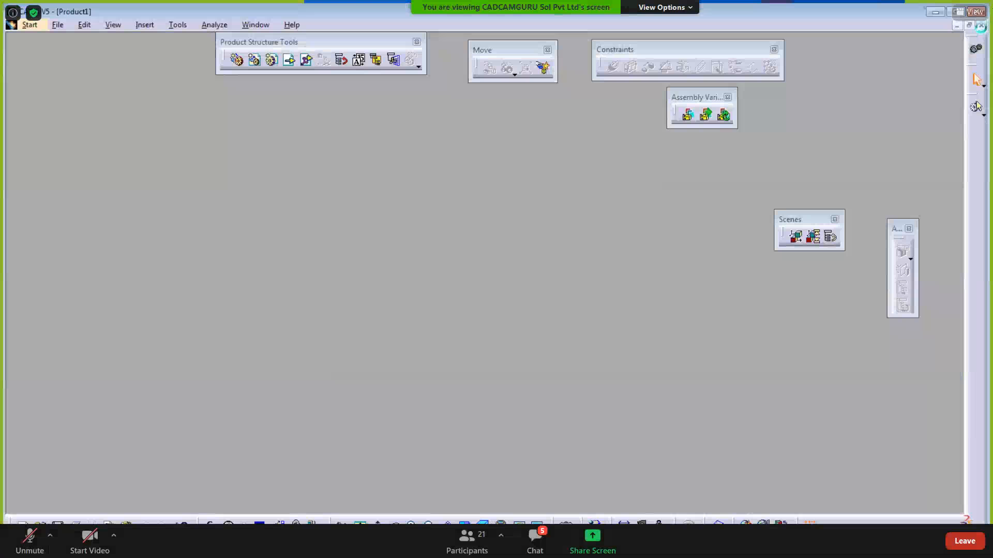
click(17, 24)
mouse_move(98, 56)
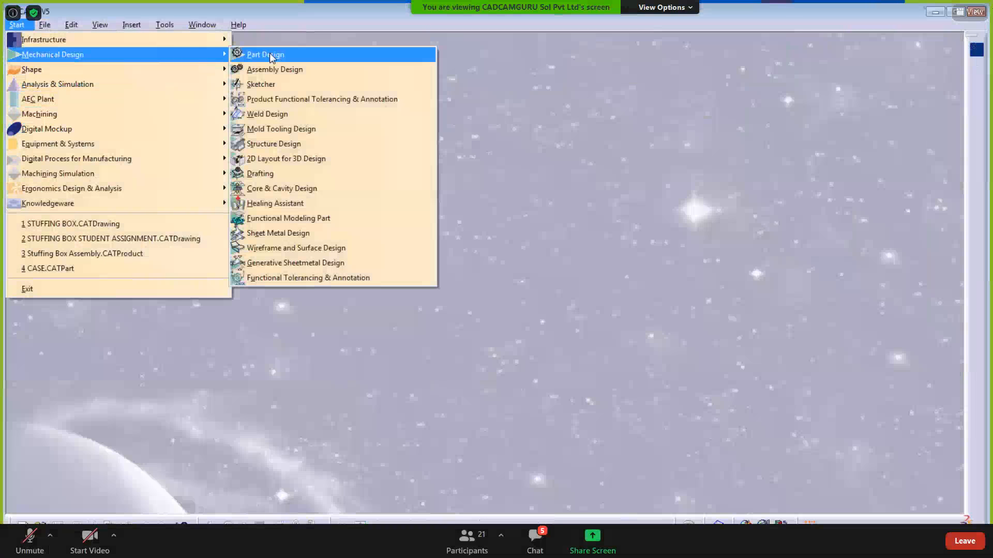
click(261, 54)
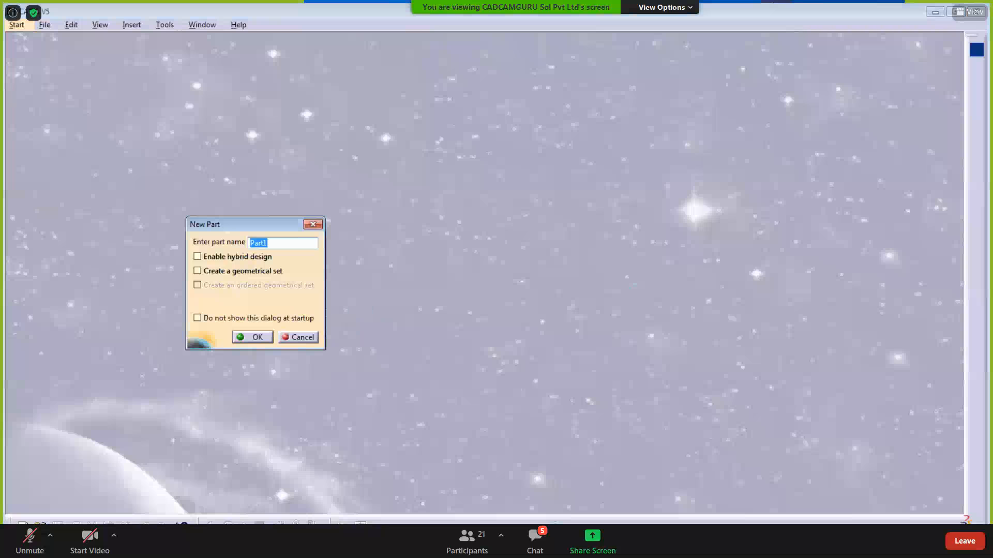
text(STUFFIN)
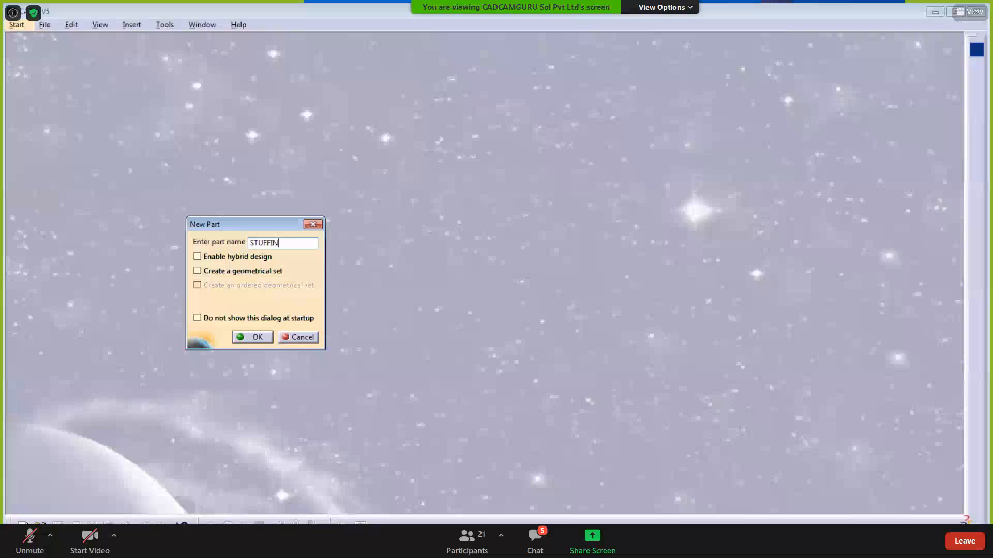
text(G BOX)
key(Return)
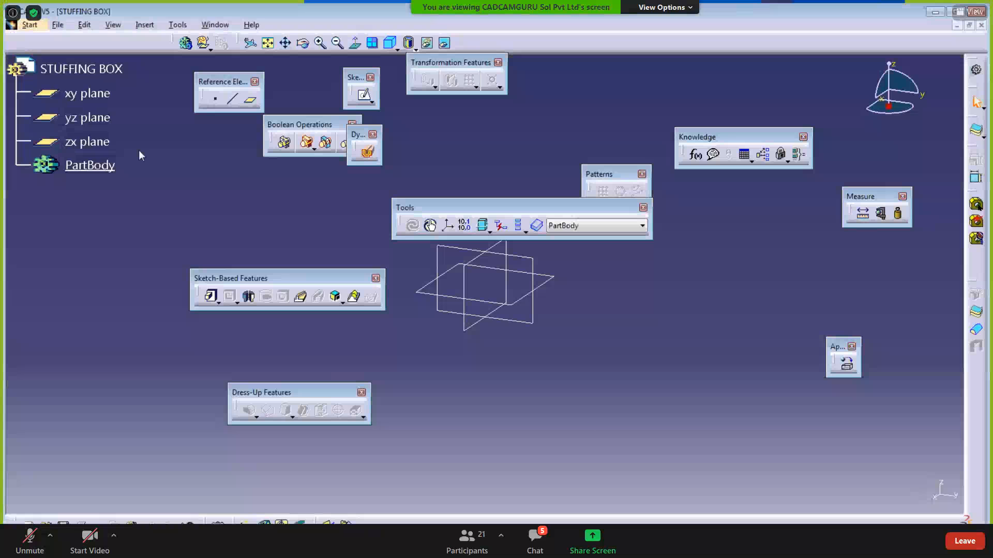
- Hide the three reference planes and insert Axis System.1
drag(27, 81, 138, 150)
key(space)
click(145, 24)
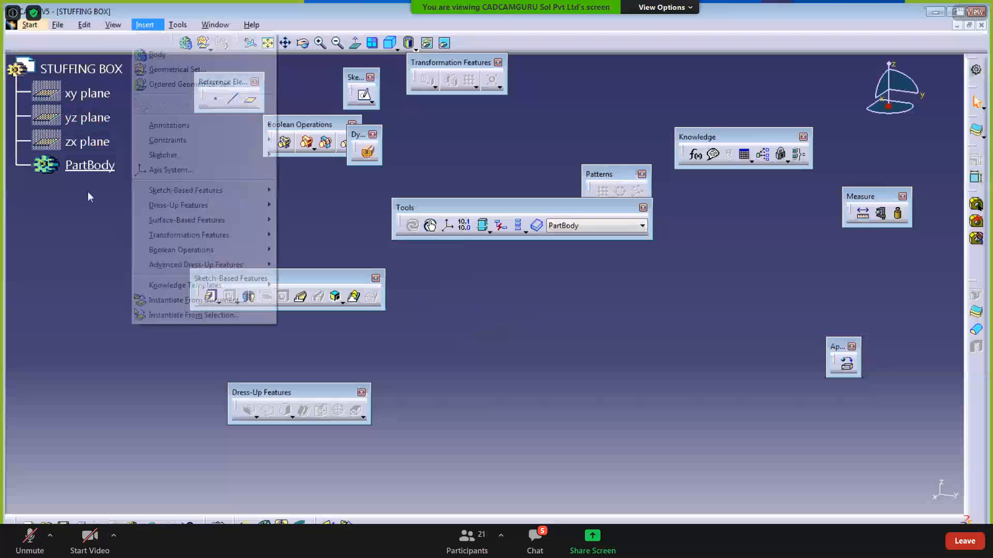
click(155, 169)
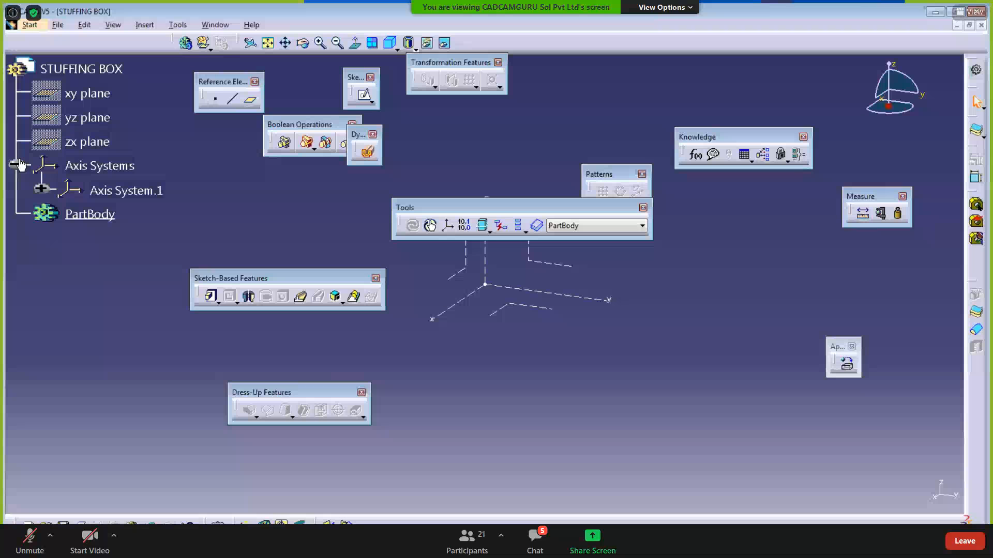
- Pan the view to re-centre Axis System.1 and clear the selection
click(45, 72)
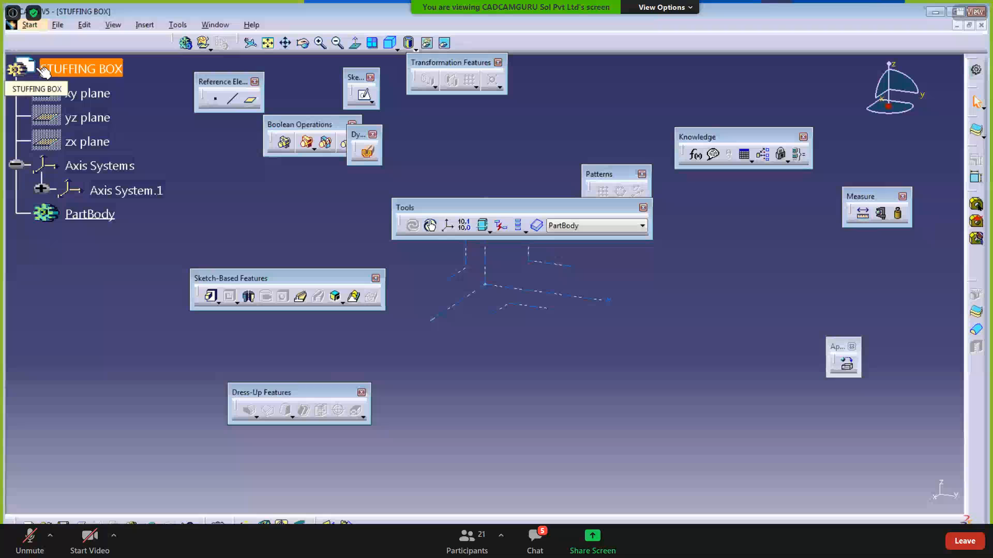
click(334, 477)
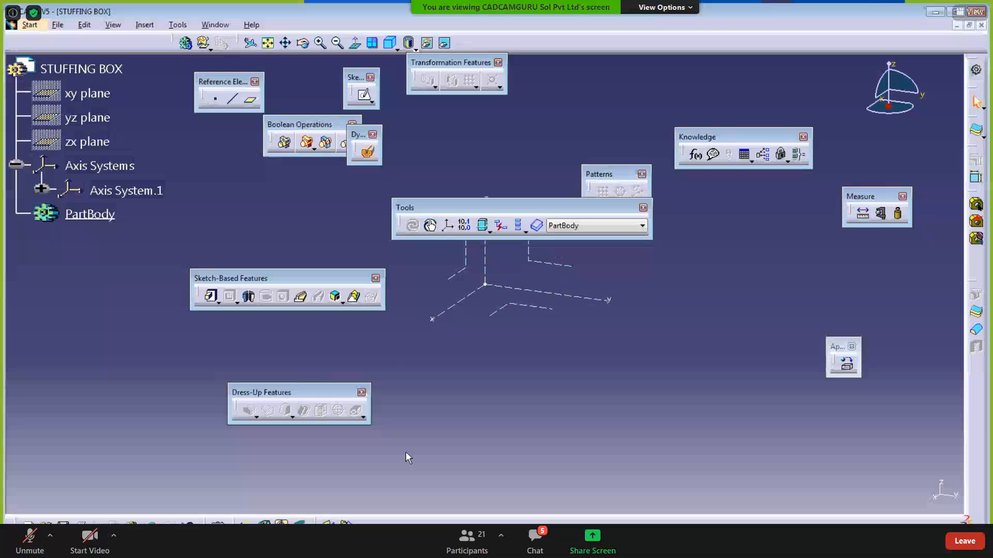
drag(474, 209, 465, 147)
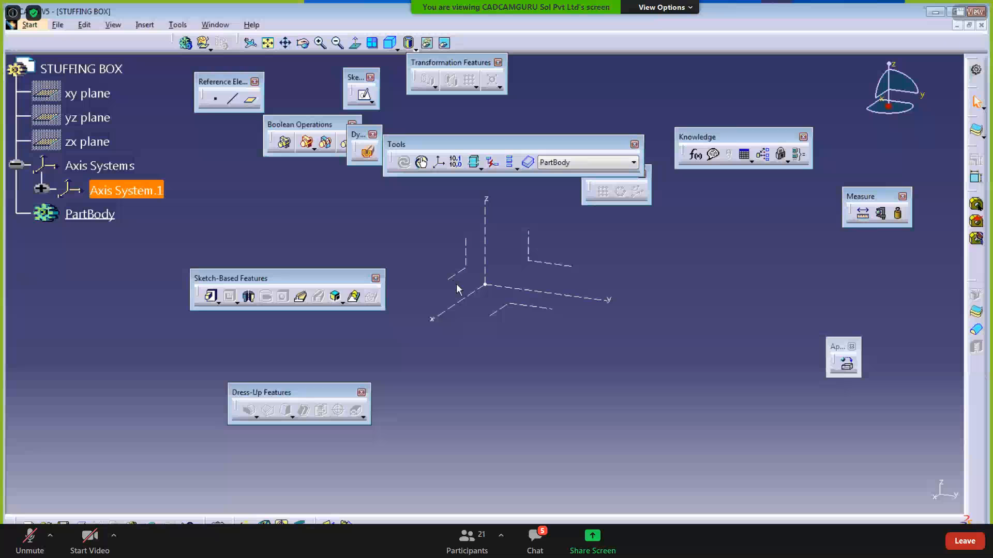
middle_drag(516, 383, 493, 388)
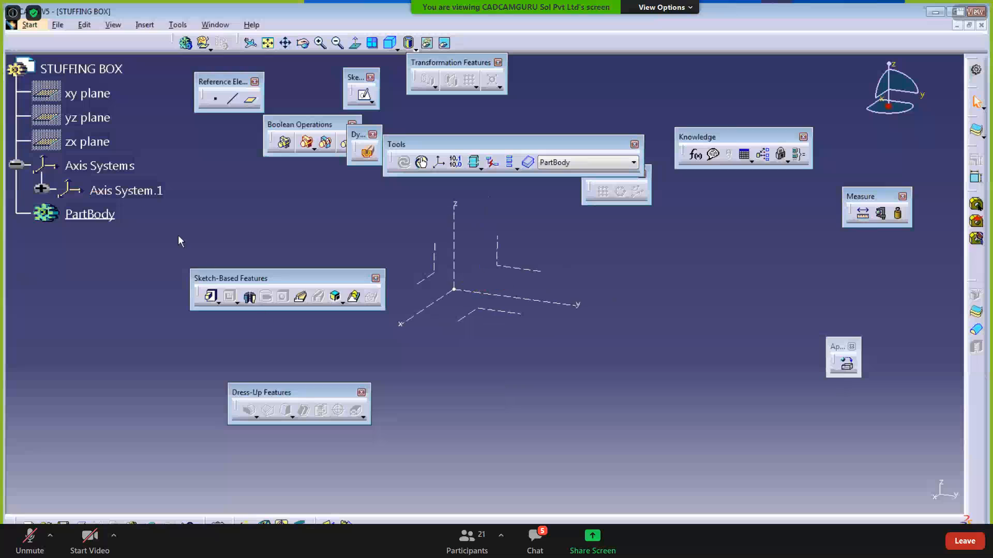
click(137, 194)
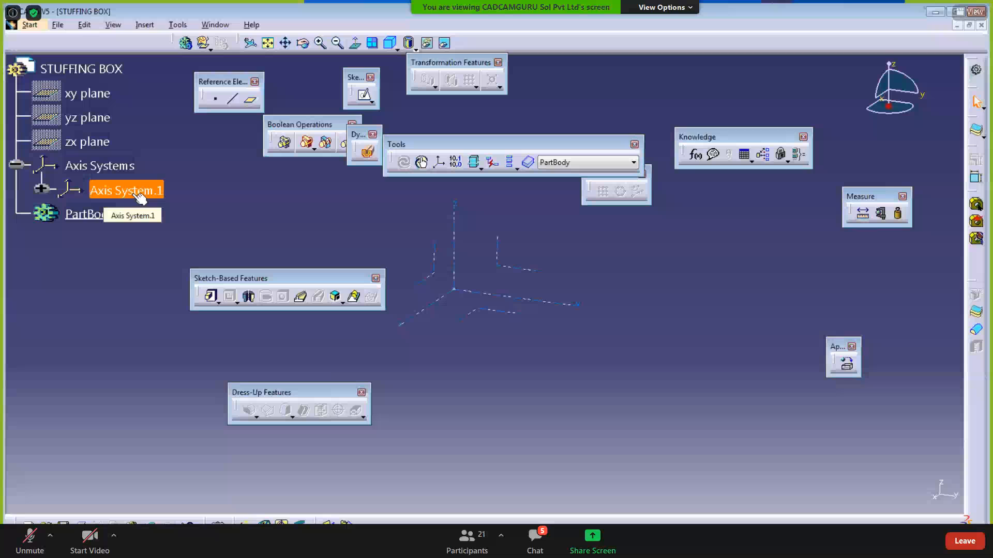
click(471, 389)
click(145, 25)
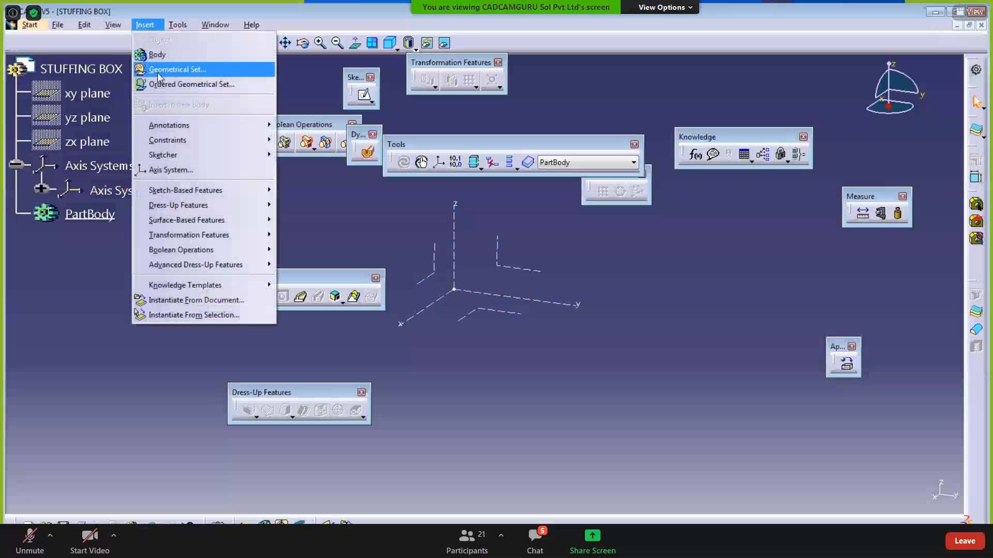
- Create Axis System.2 with its origin on a new Point.1 at Y 300mm
click(171, 169)
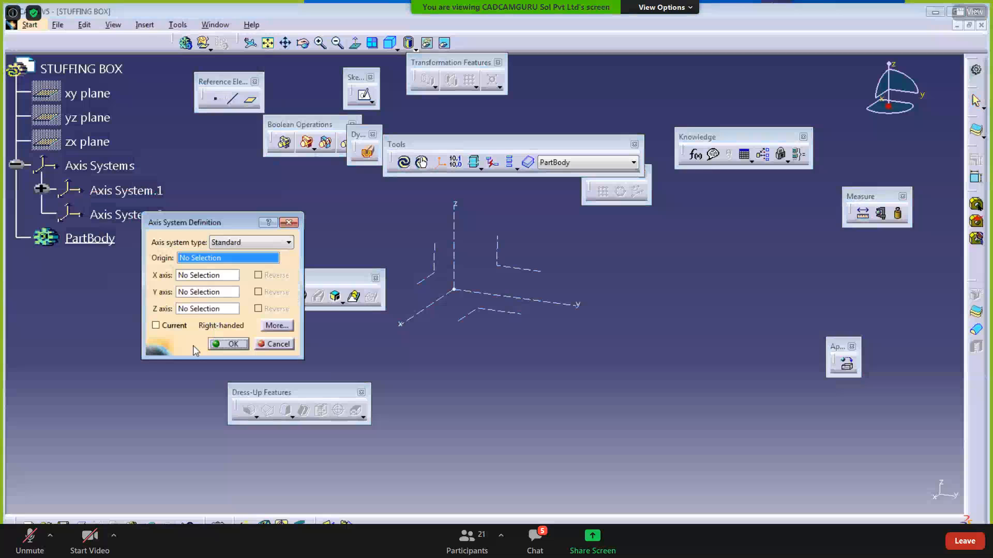
right_click(199, 258)
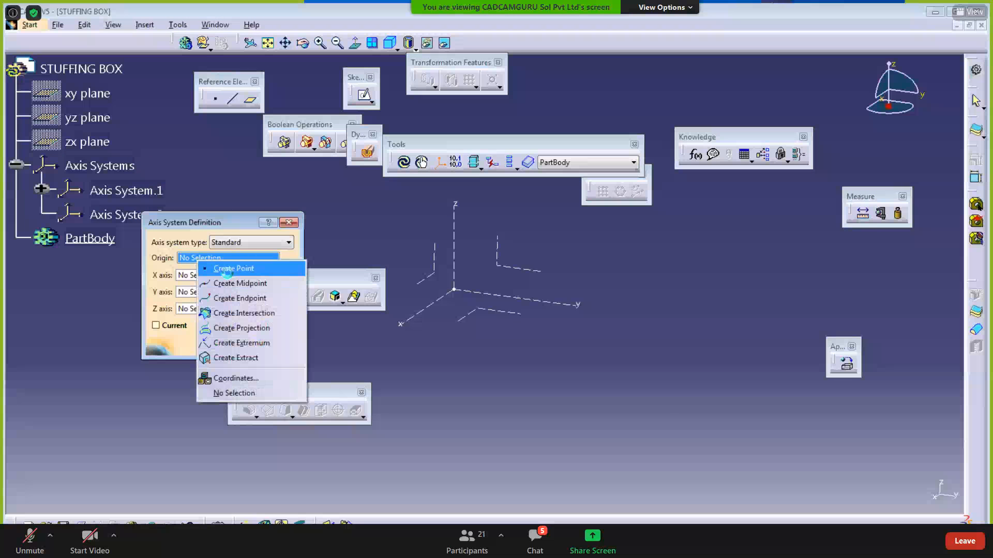
click(228, 269)
click(560, 315)
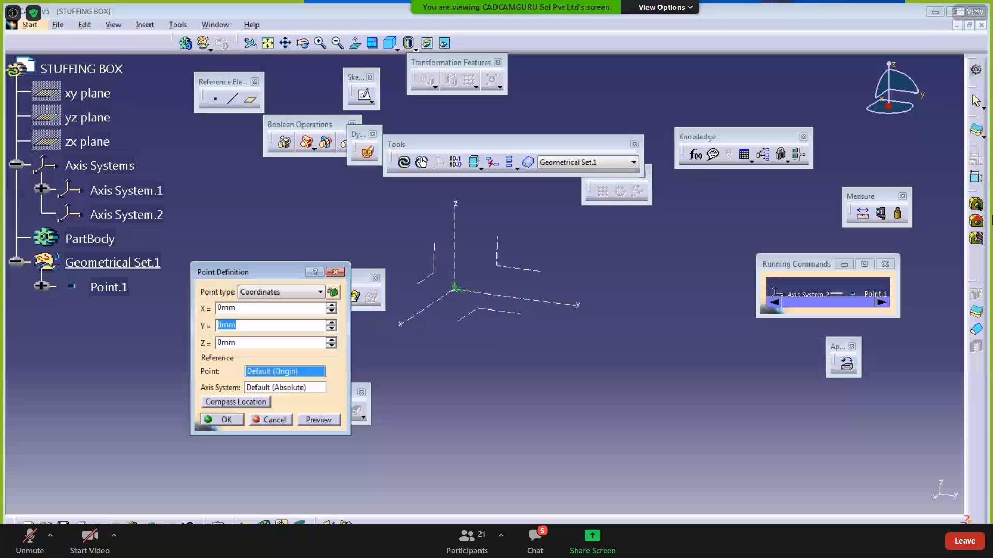
text(5)
click(312, 420)
middle_drag(527, 358, 468, 396)
drag(270, 328, 124, 312)
key(Return)
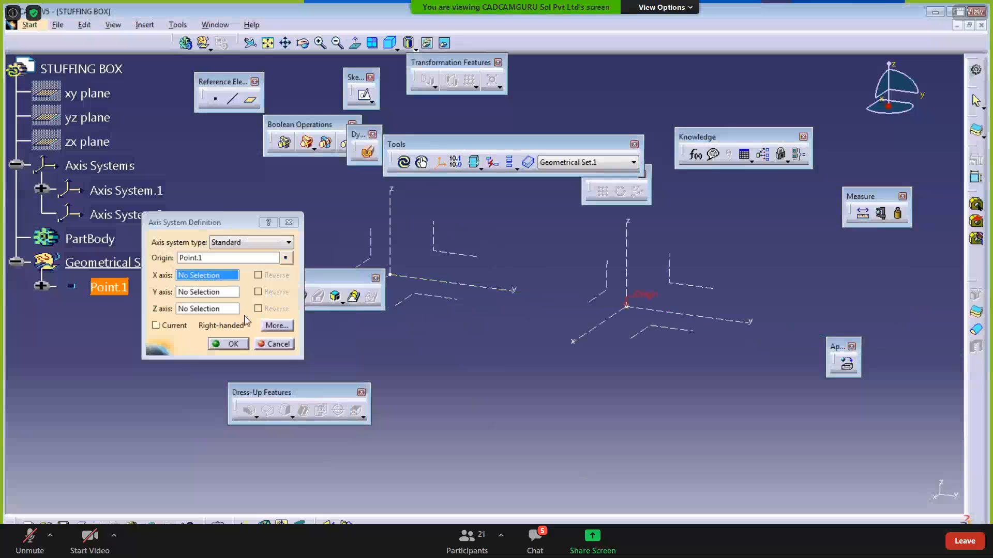
click(232, 344)
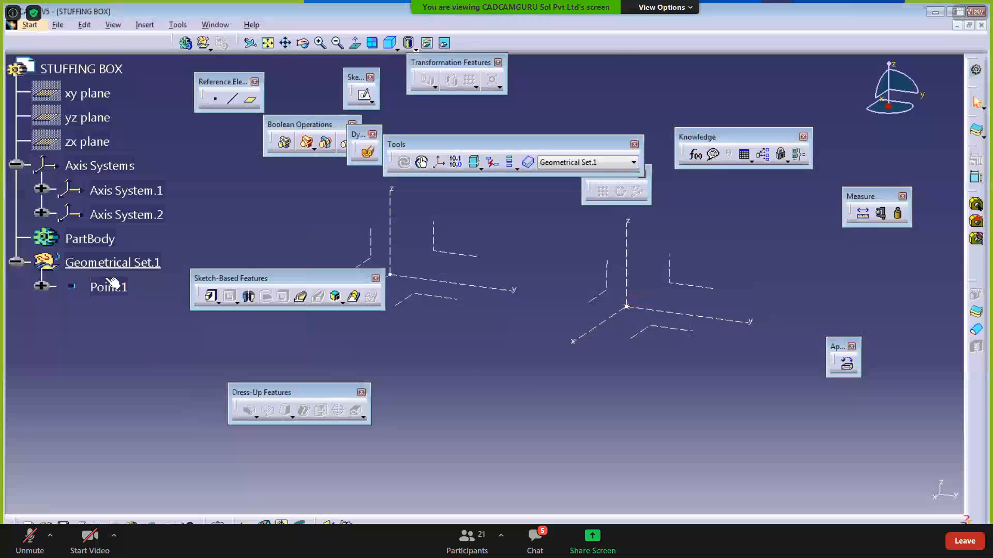
- Hide Axis System.2, collapse Geometrical Set.1 and check the CA09TA001 drawing
right_click(117, 205)
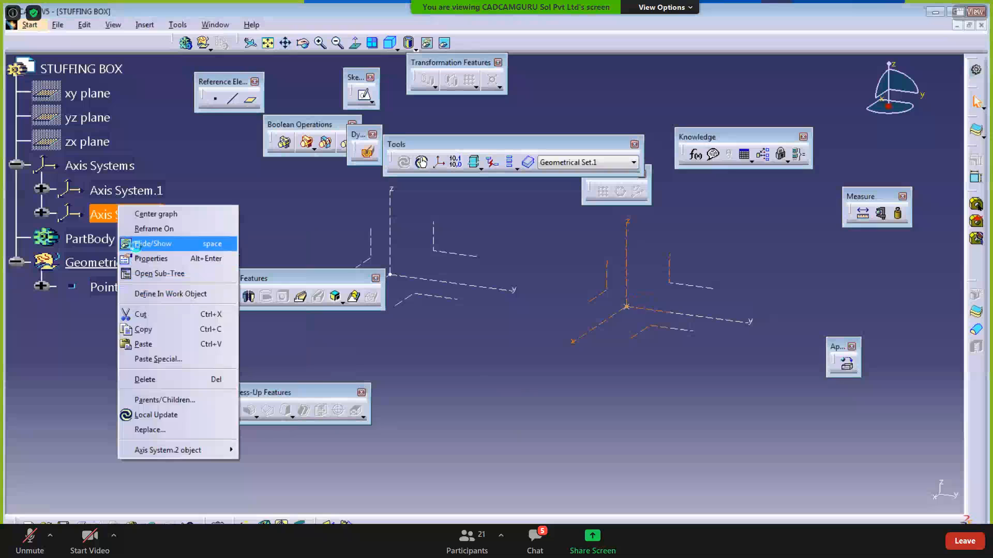
click(142, 242)
drag(263, 280, 246, 172)
click(16, 262)
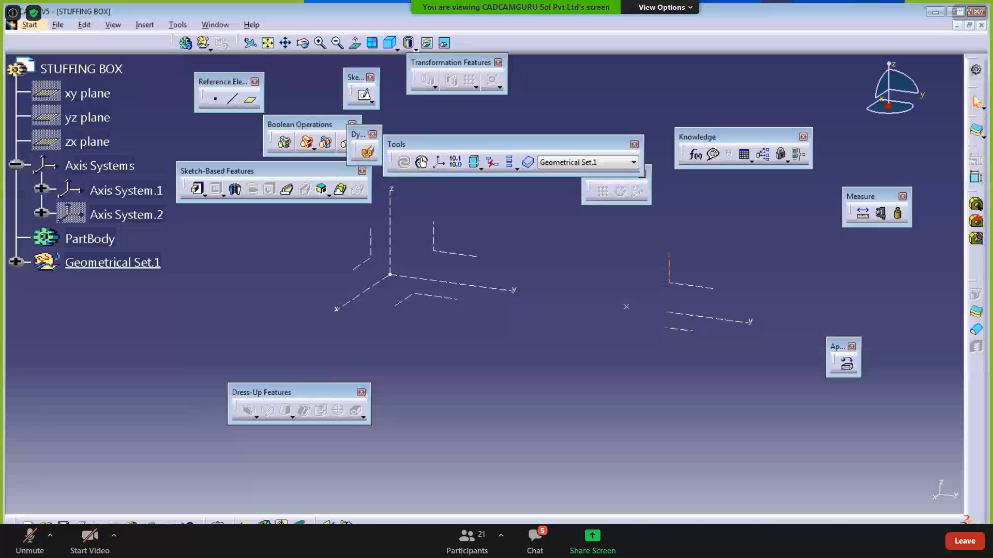
key(alt+Tab)
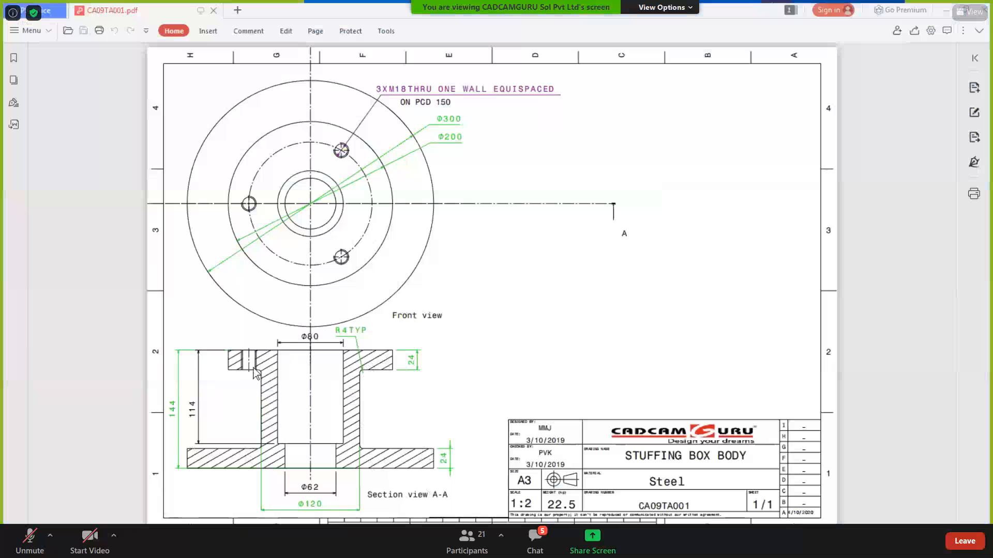
key(alt+Tab)
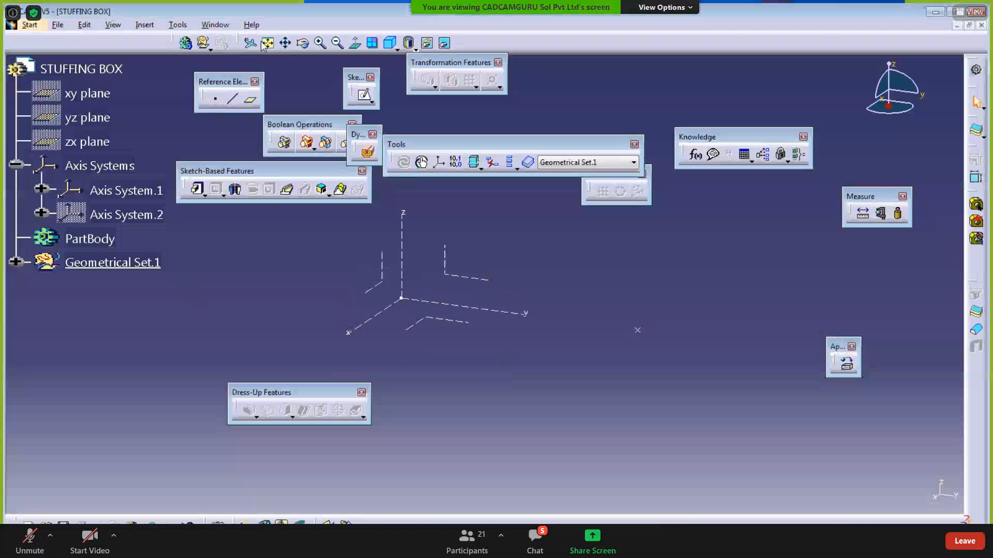
- Insert a new body and rename Body.2 to PATTERN BODY 1 in its properties
click(146, 28)
click(151, 53)
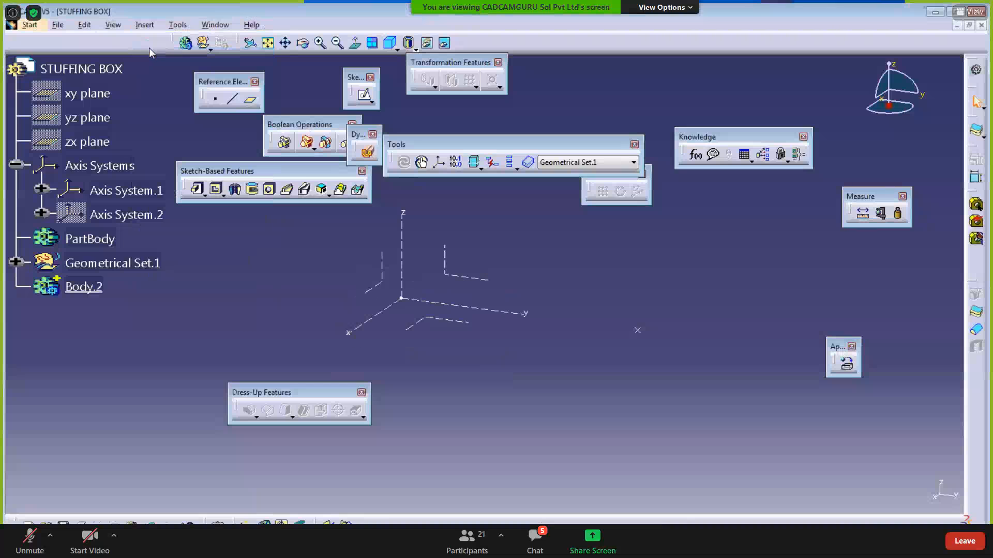
right_click(83, 294)
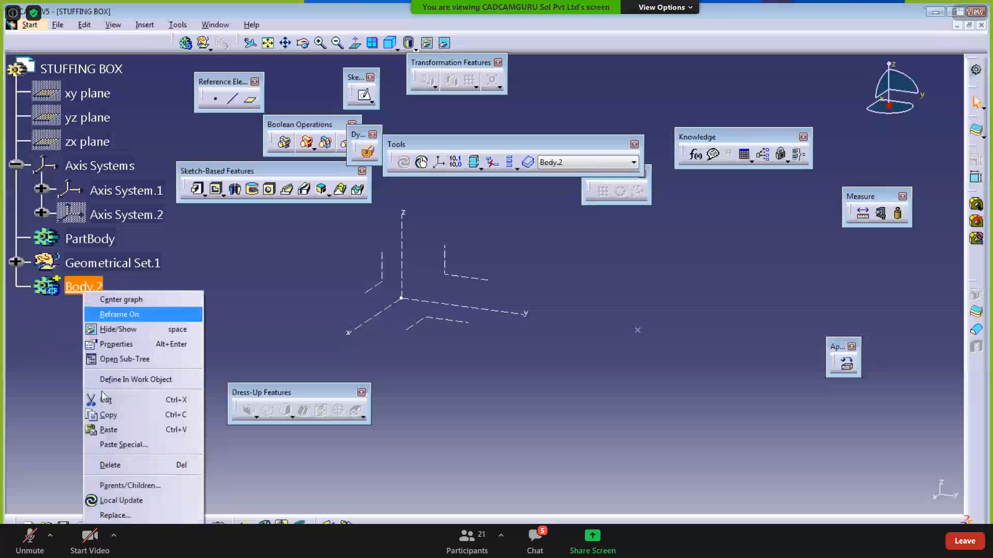
click(123, 343)
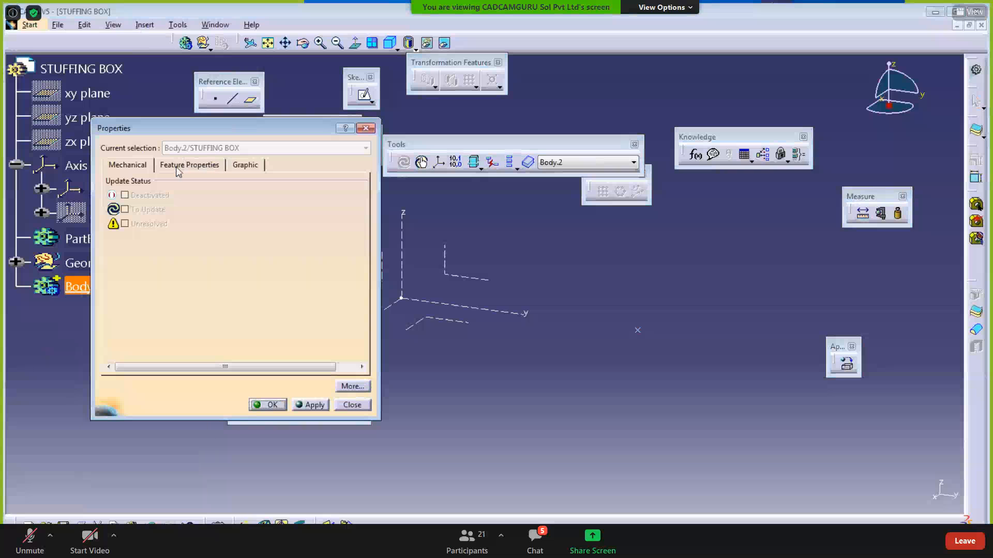
click(177, 166)
text(BB)
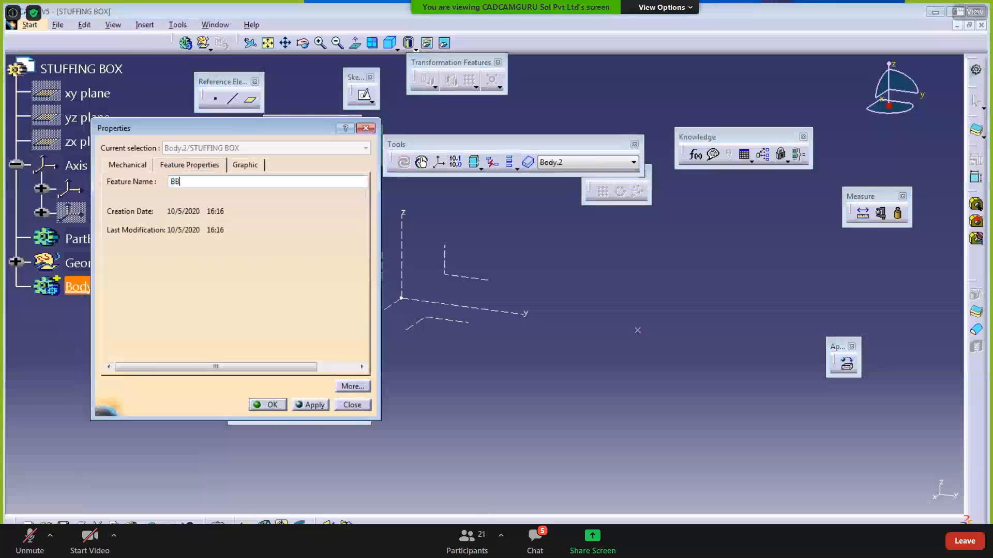
key(BackSpace)
key(BackSpace)
text(PAT)
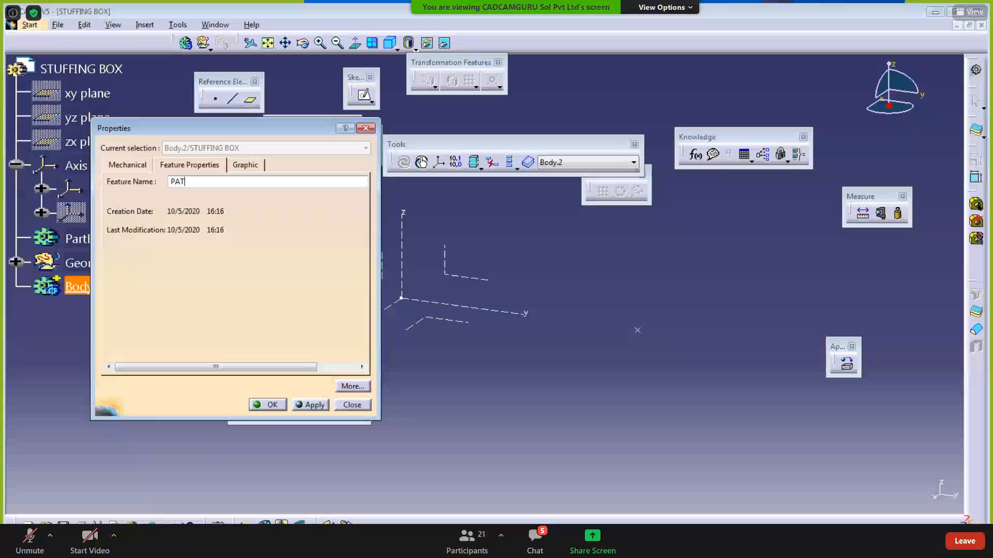
text(TERN BODY 1)
key(Return)
click(139, 358)
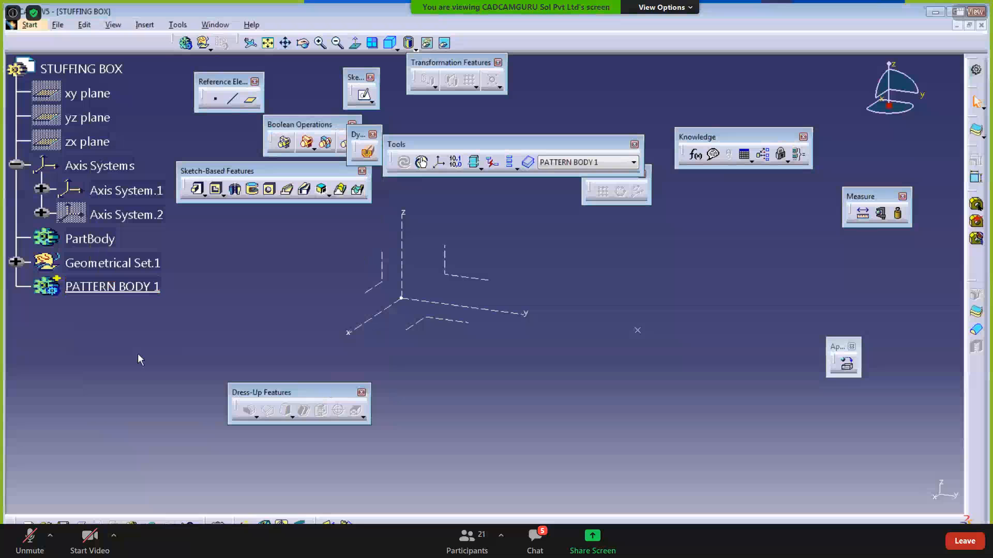
- Check the CA09TA001 drawing, then return to the part to begin a positioned sketch
key(alt+Tab)
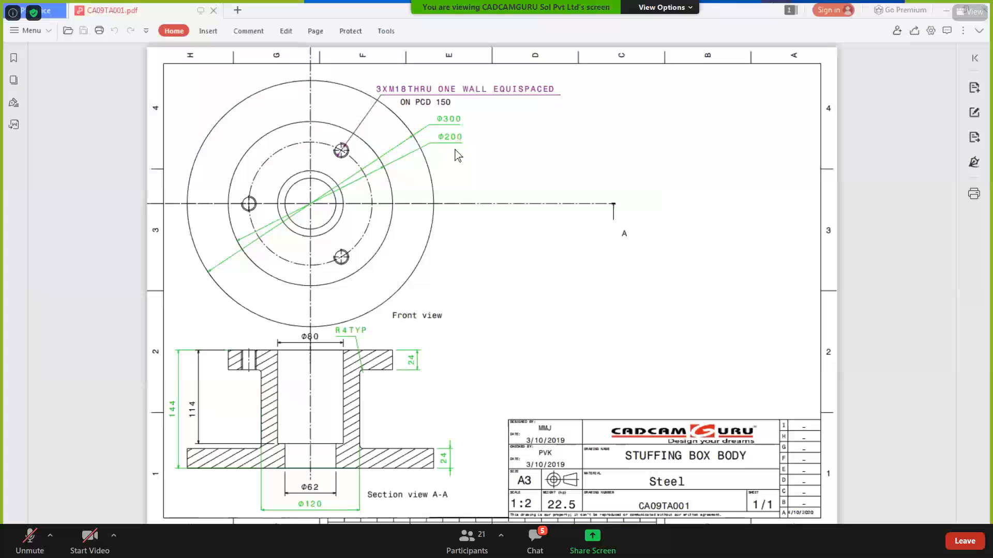
click(944, 13)
click(372, 102)
- Start a positioned sketch on Axis System.1's XY plane and hide Axis System.1
click(406, 109)
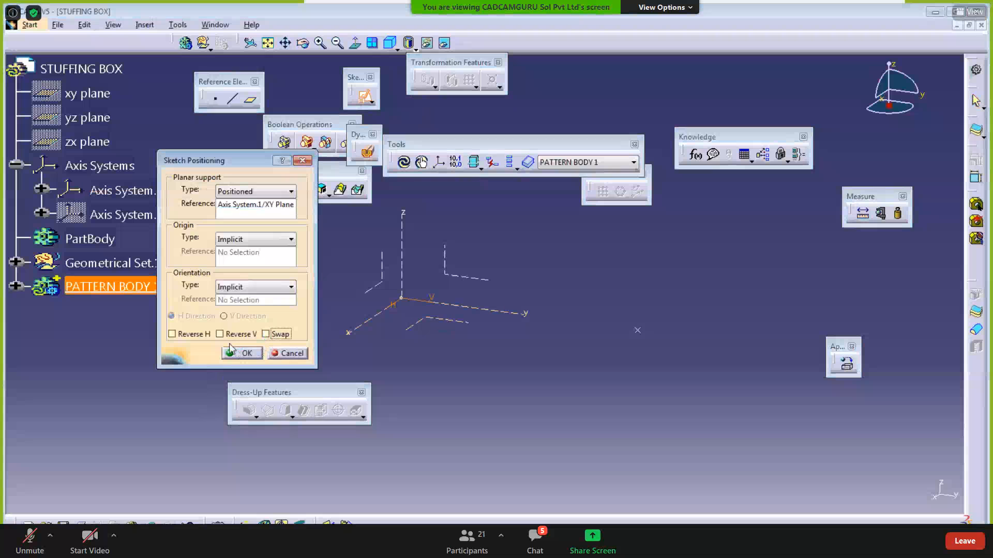
click(243, 353)
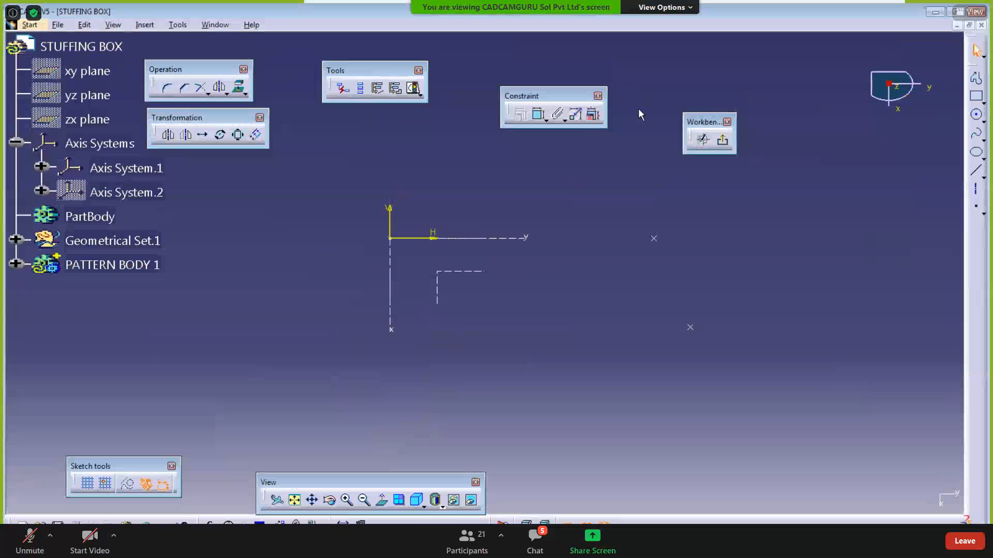
click(976, 114)
right_click(105, 166)
click(138, 201)
- Draw a circle at the origin, constrain its diameter to 200 mm, and exit the sketch
click(390, 238)
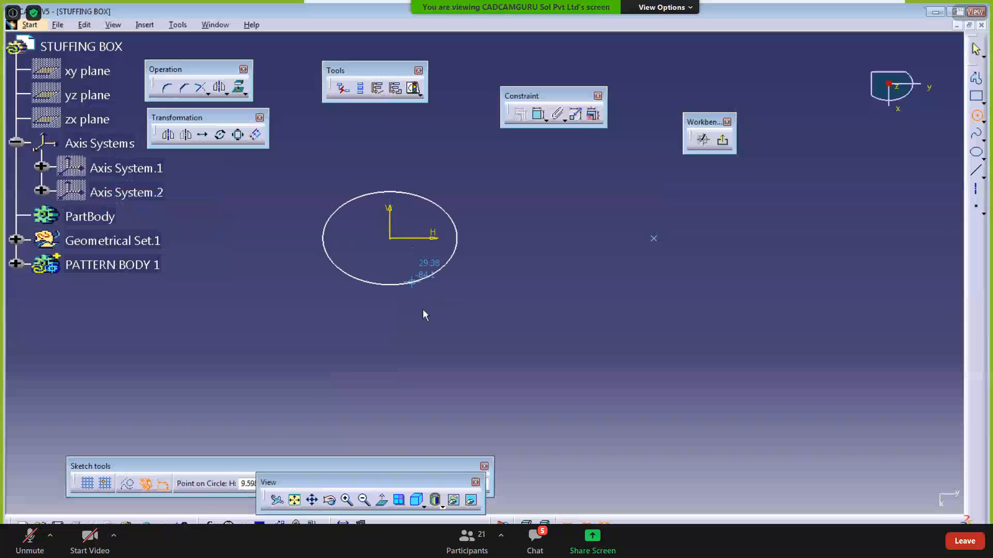
click(426, 333)
click(540, 112)
click(499, 225)
double_click(492, 211)
text(200)
key(Return)
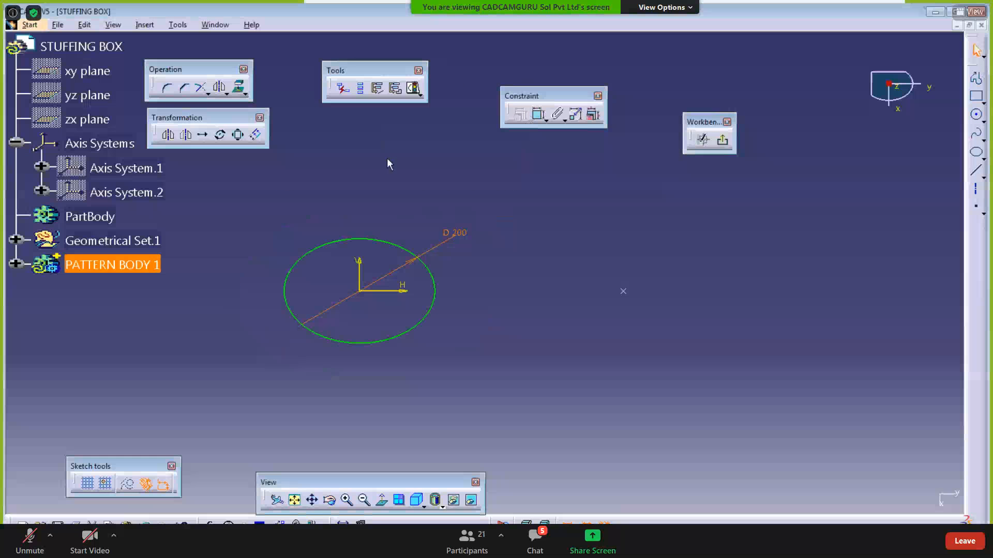
click(602, 144)
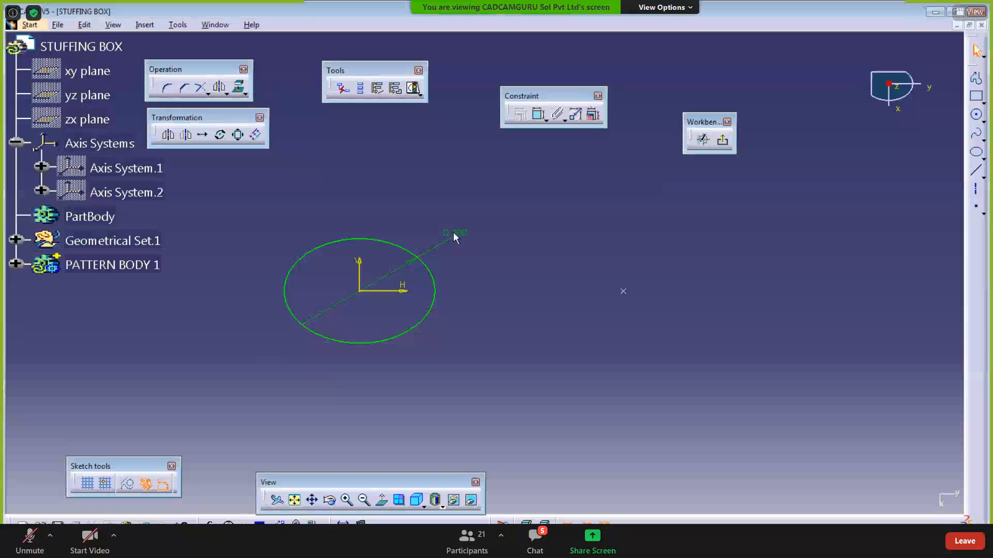
click(723, 140)
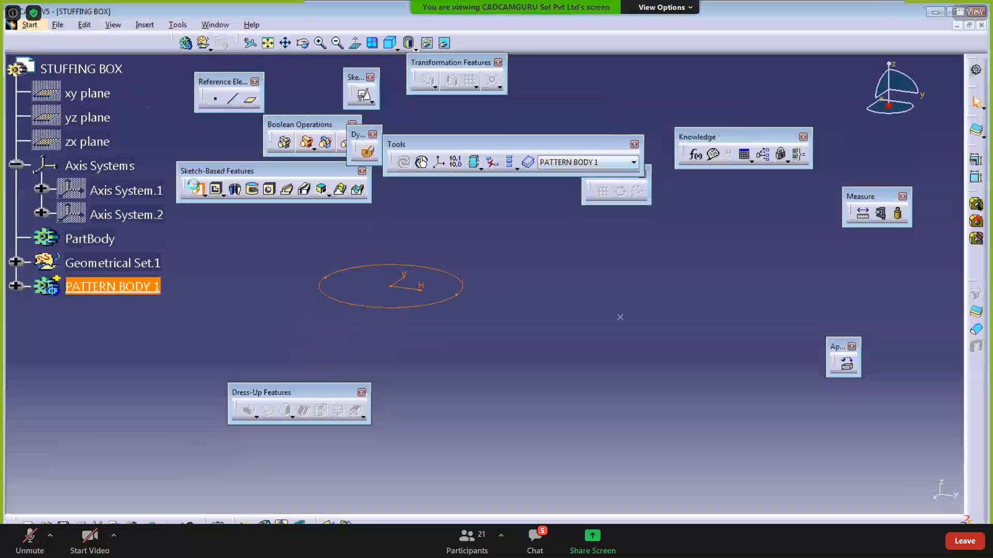
- Pad the circle sketch 24 mm to create Pad.1
click(197, 189)
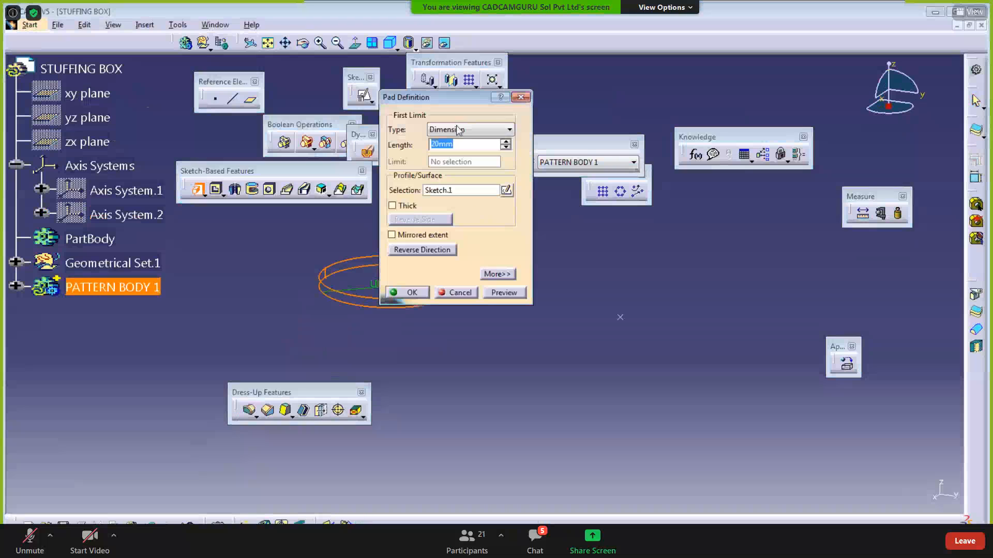
text(24)
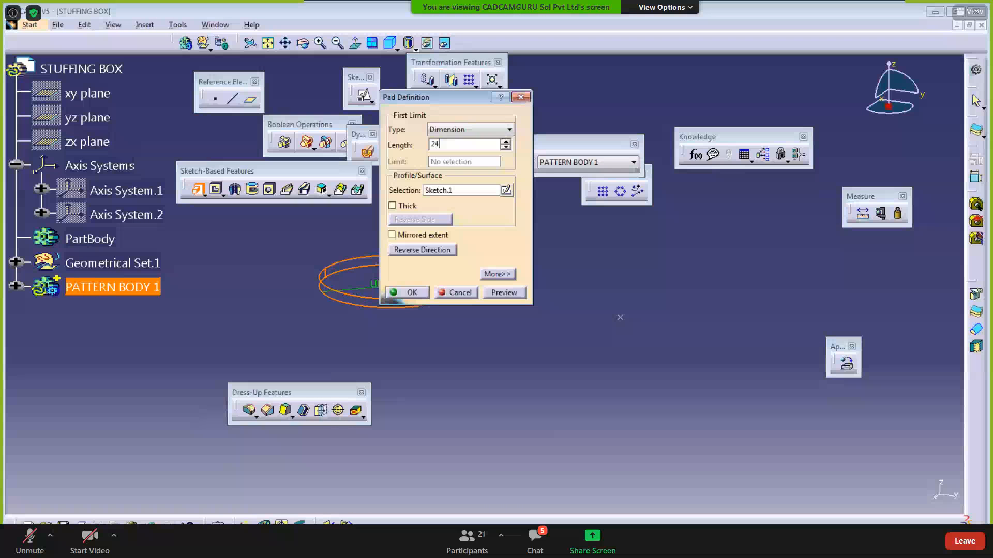
key(Return)
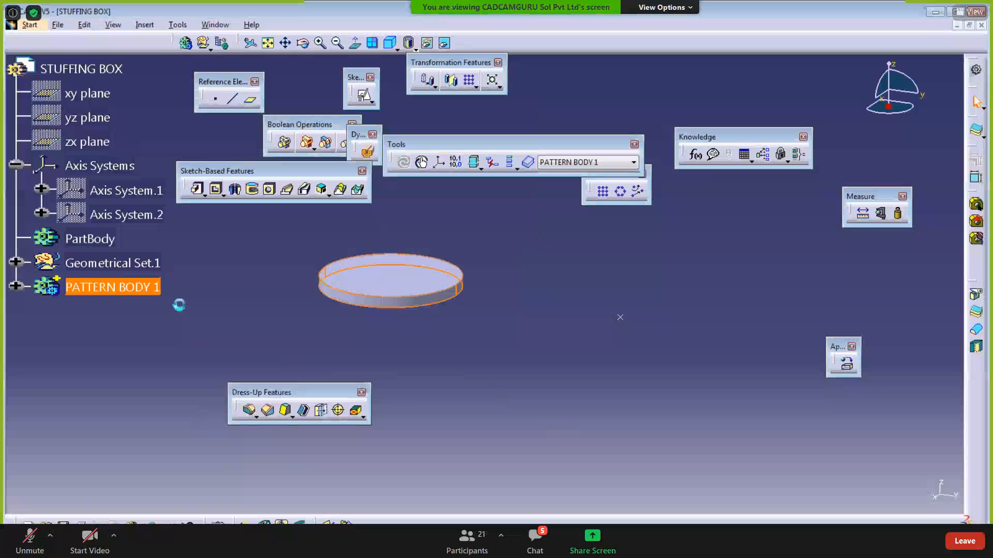
- Edit Pad.1 to reverse its extrusion direction, checking the stuffing box drawing
click(16, 286)
double_click(103, 312)
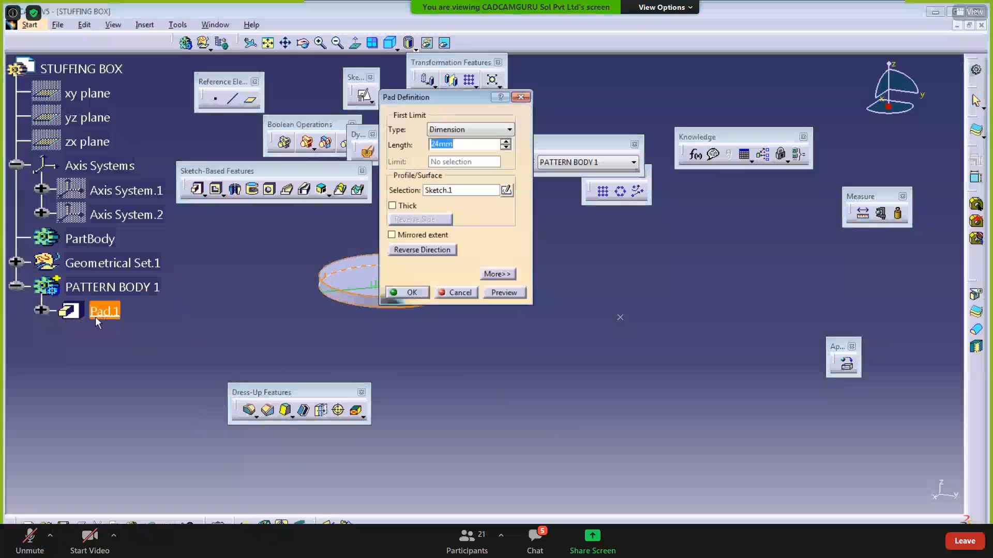
key(alt+Tab)
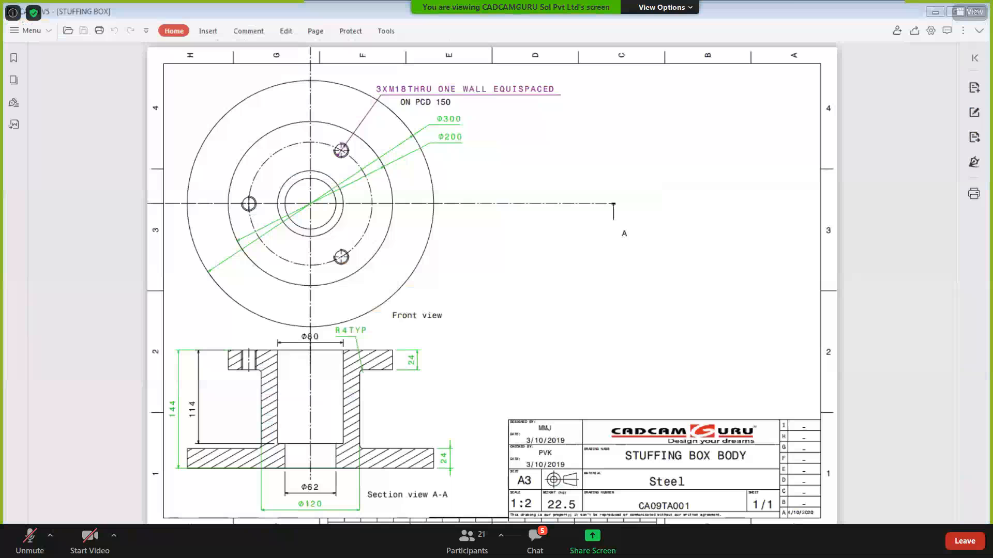
key(alt+Tab)
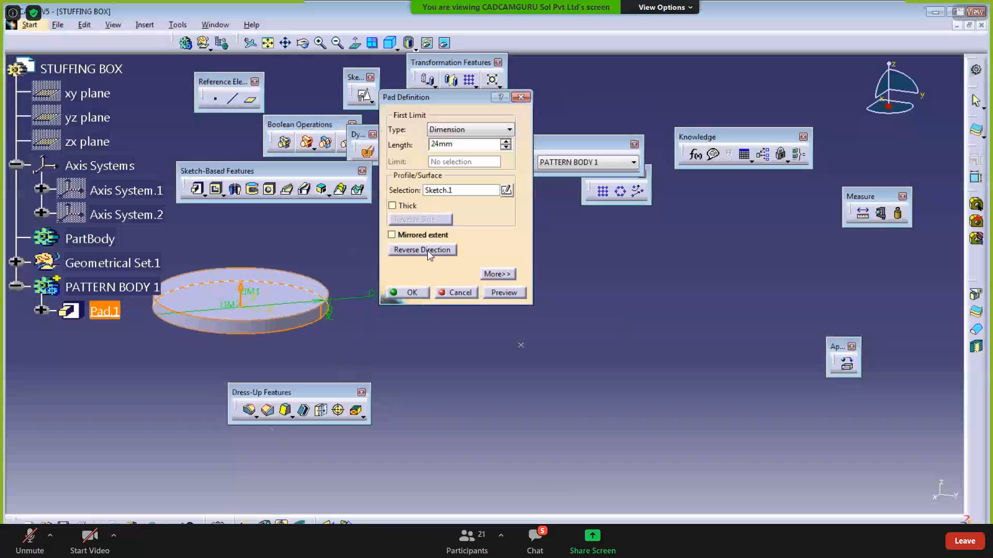
click(502, 293)
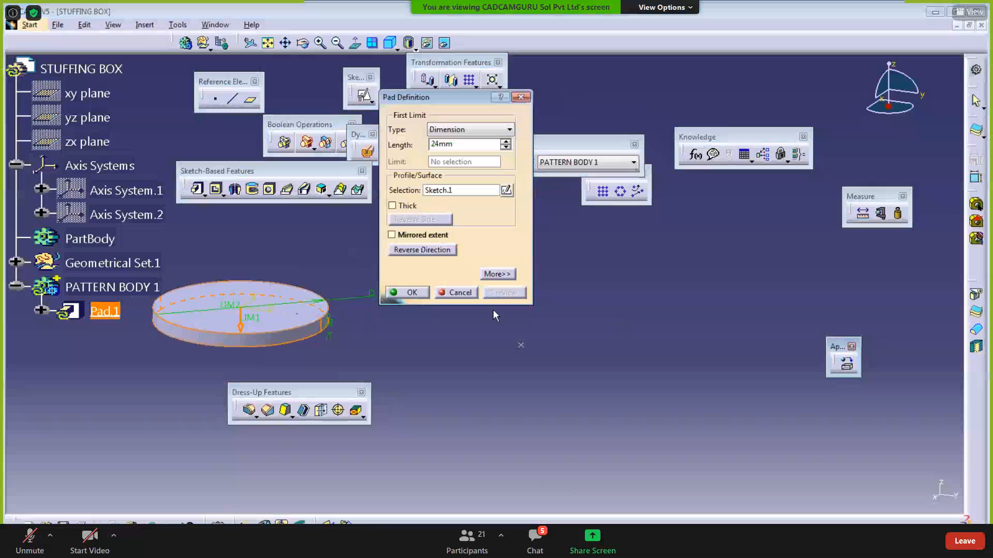
click(408, 293)
middle_drag(483, 350, 484, 358)
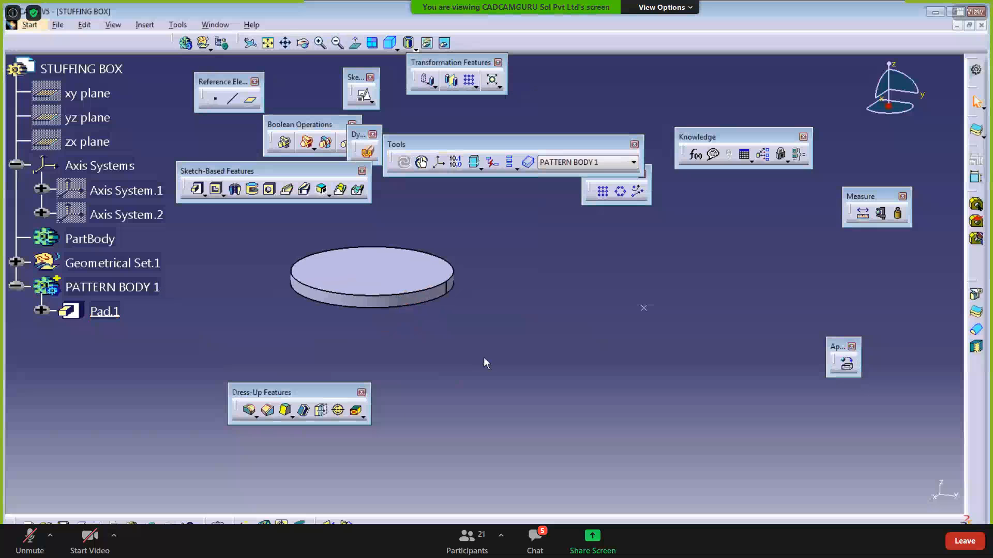
key(alt+Tab)
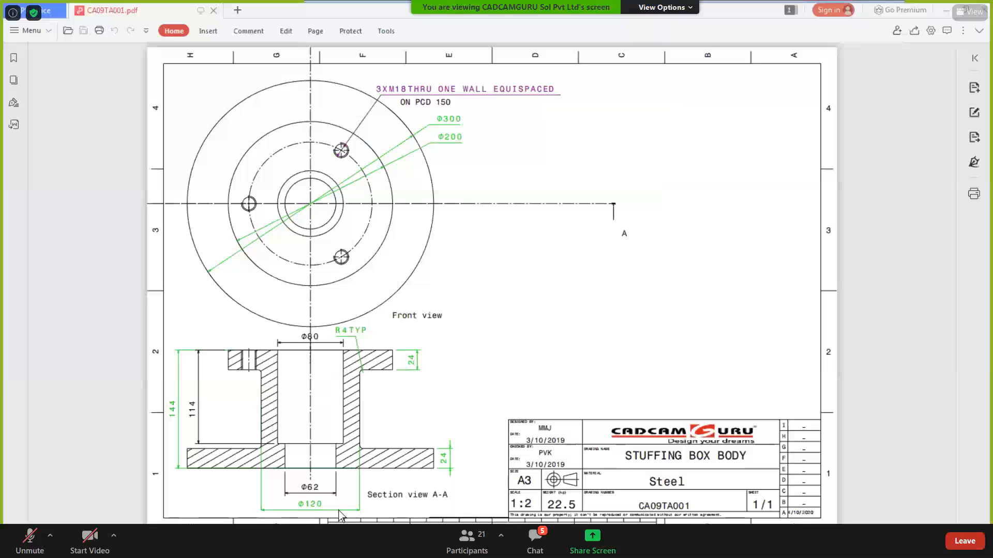
- Minimise the CA09TA001 drawing to bring the CATIA part back to the front
click(946, 12)
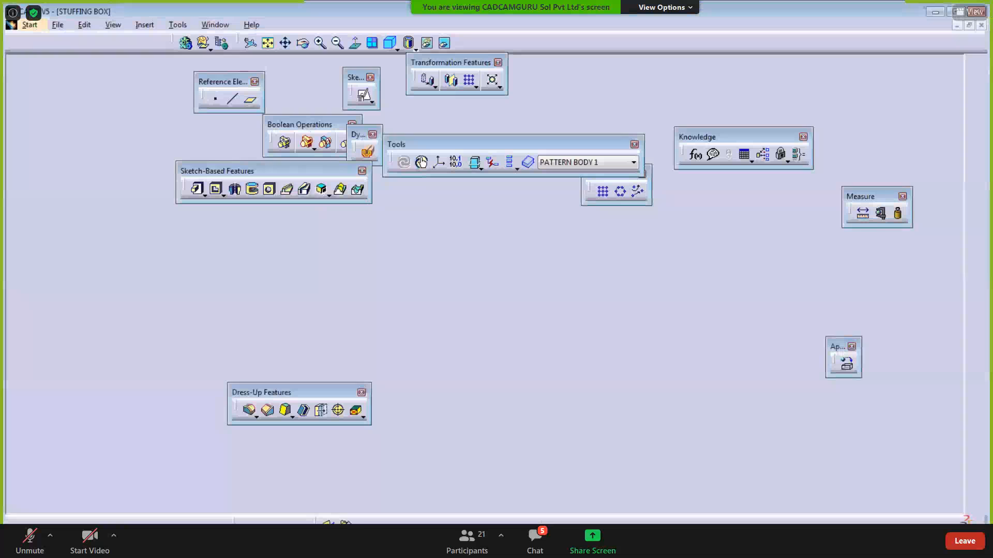
click(145, 25)
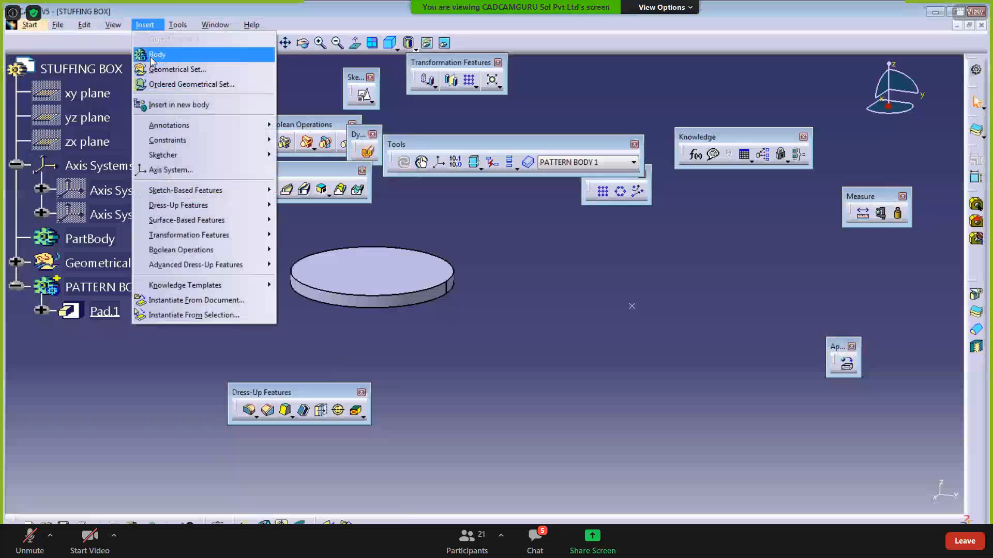
- Insert a new body and rename Body.3 to PATTERN BODY 2 through its properties
click(155, 54)
right_click(82, 337)
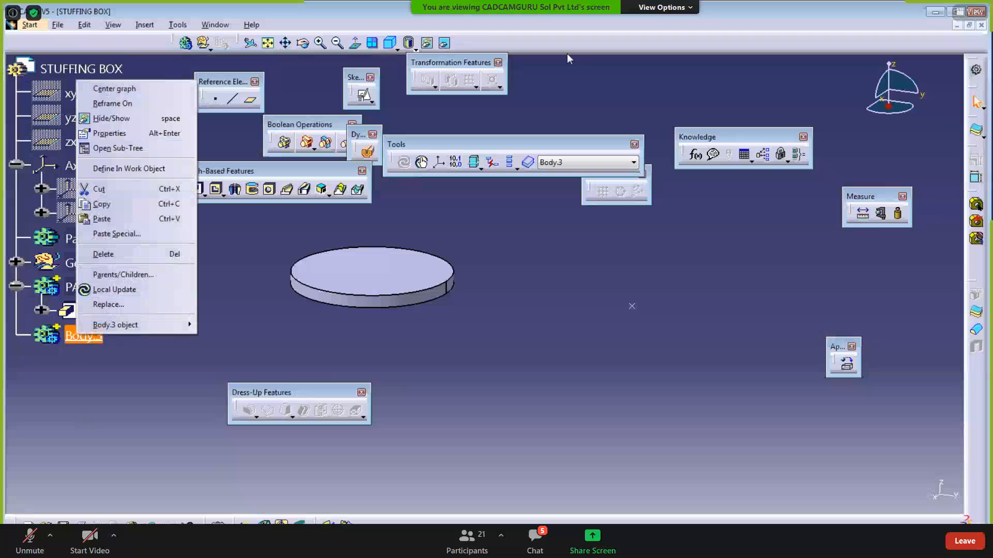
key(Escape)
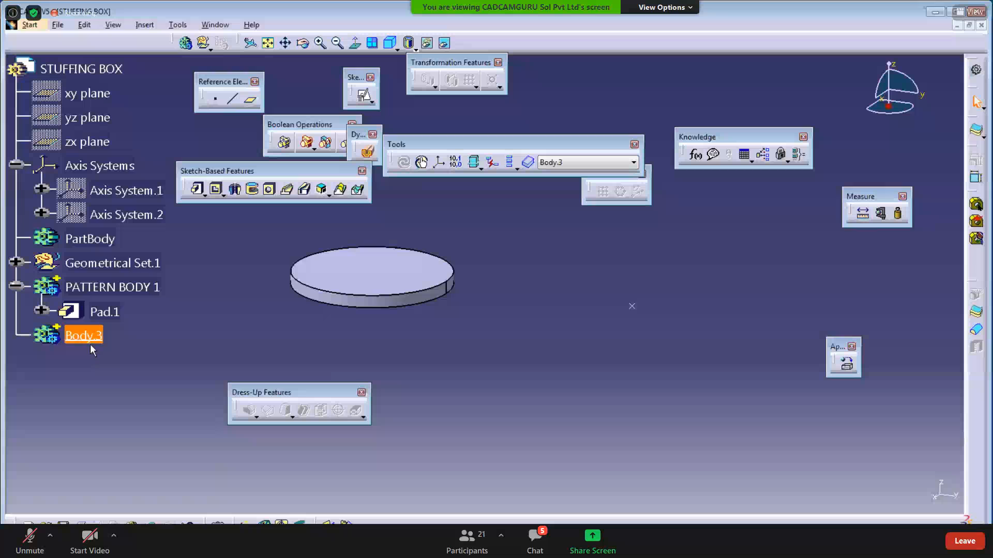
right_click(90, 341)
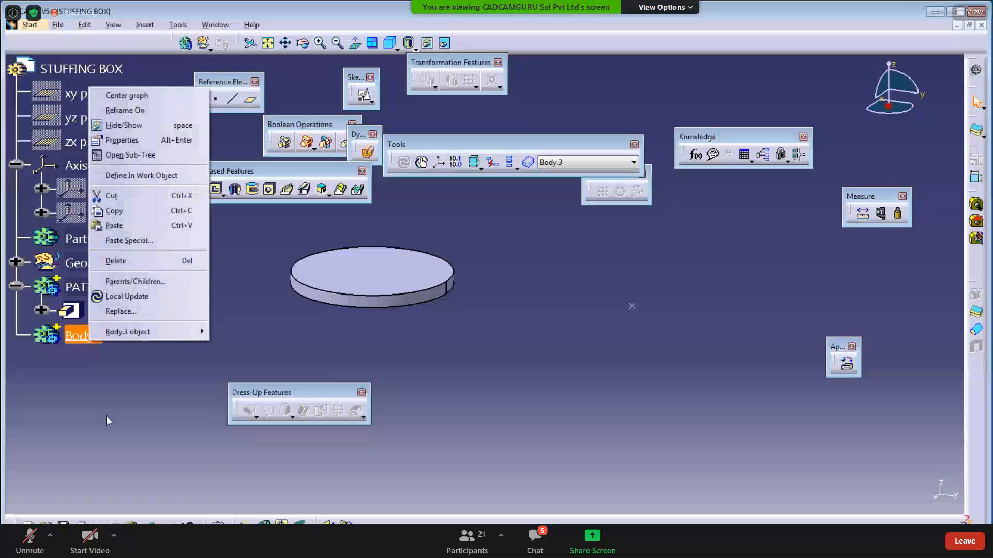
click(125, 140)
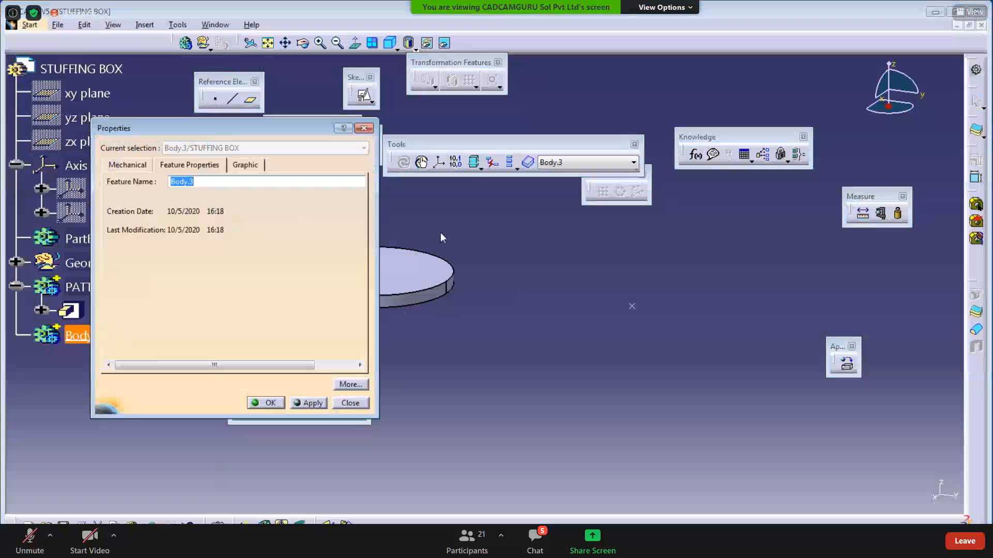
text(BO)
text(TTE)
text(RN BODY 2)
key(Return)
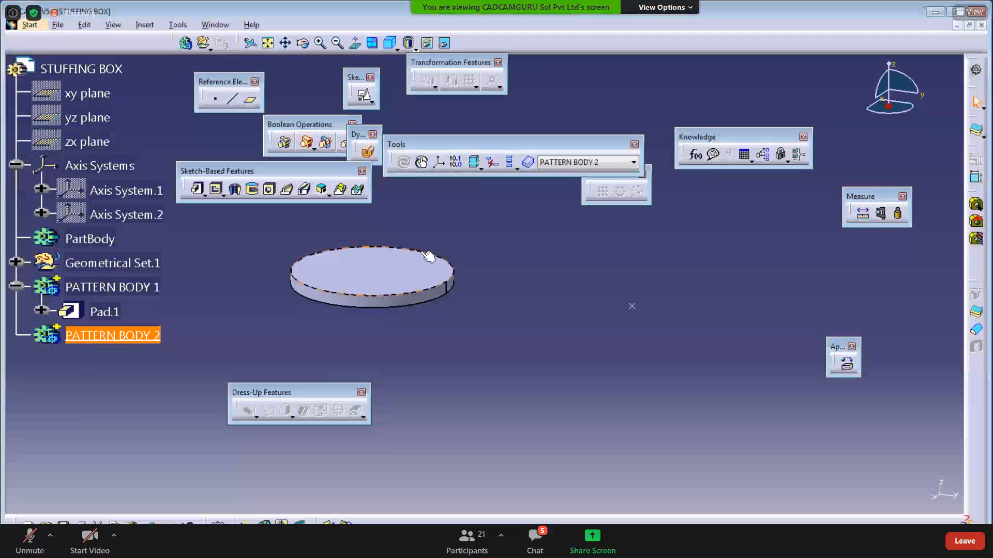
- Show Axis System.1 again and start a sketch on its XY plane
right_click(106, 190)
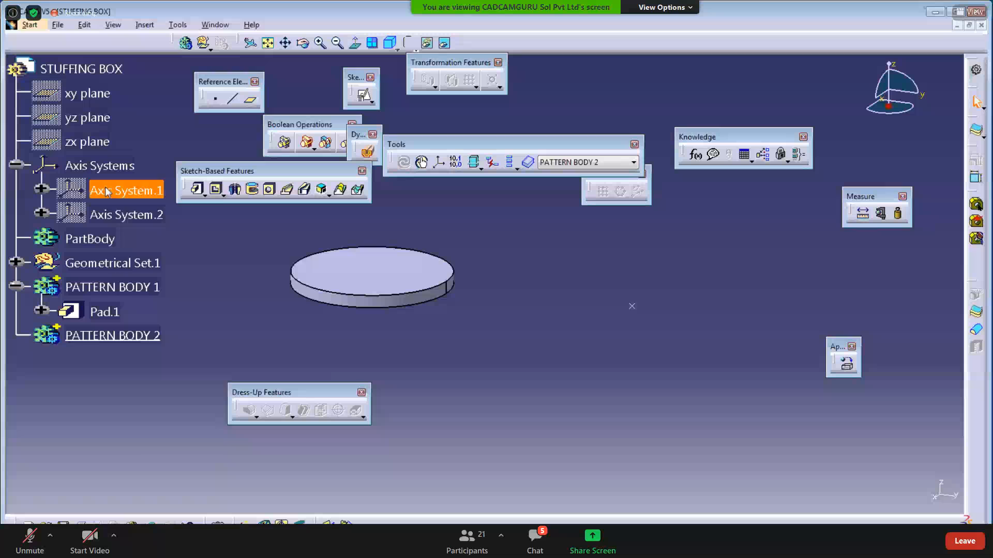
click(145, 226)
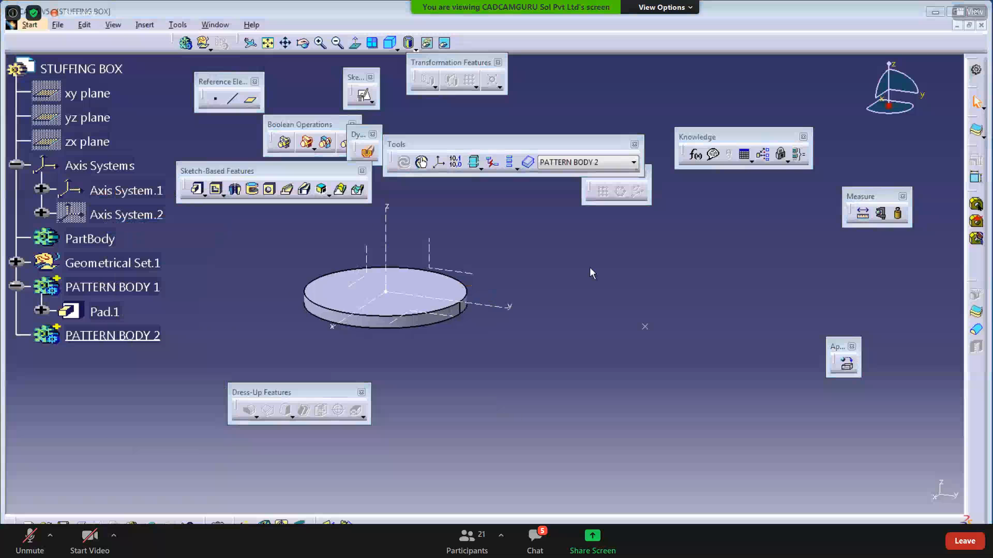
click(414, 323)
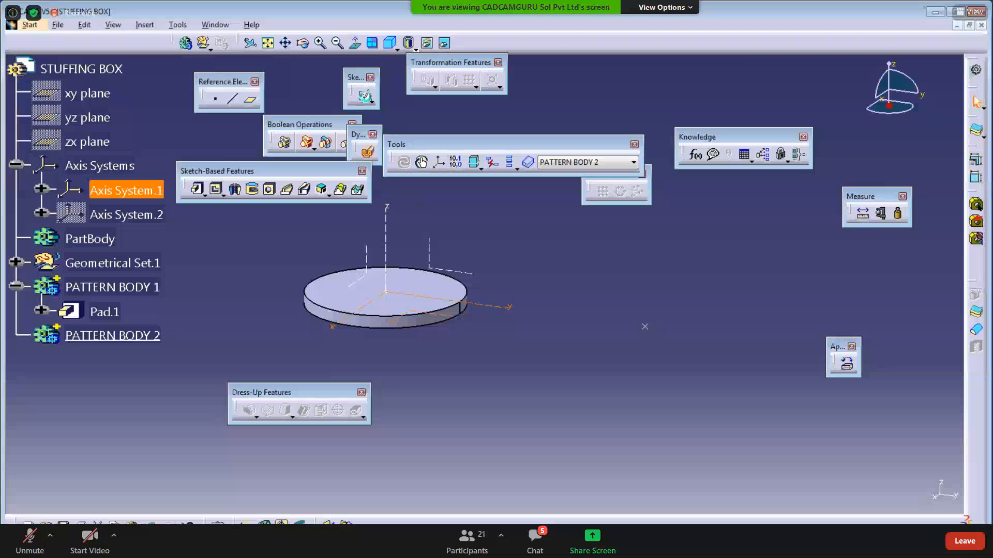
click(365, 96)
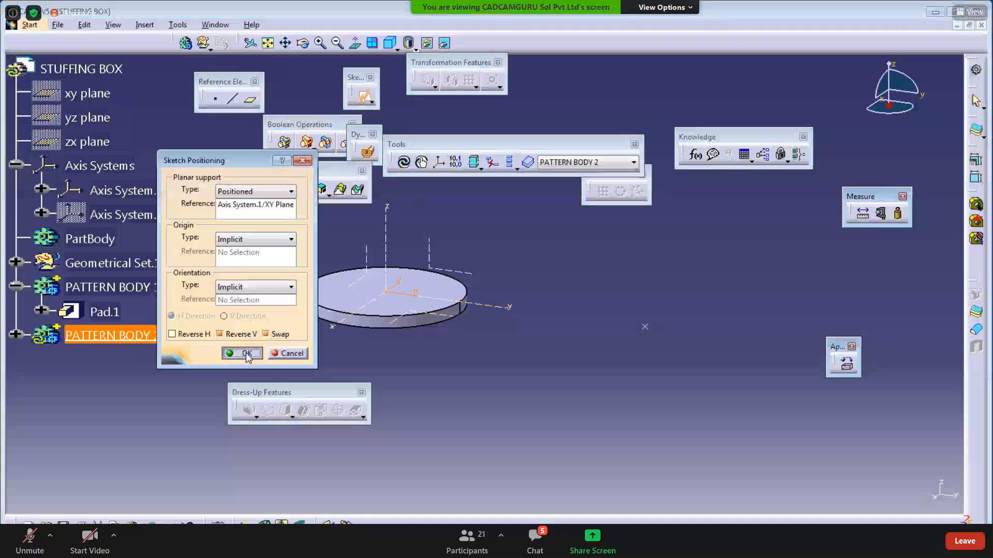
click(242, 354)
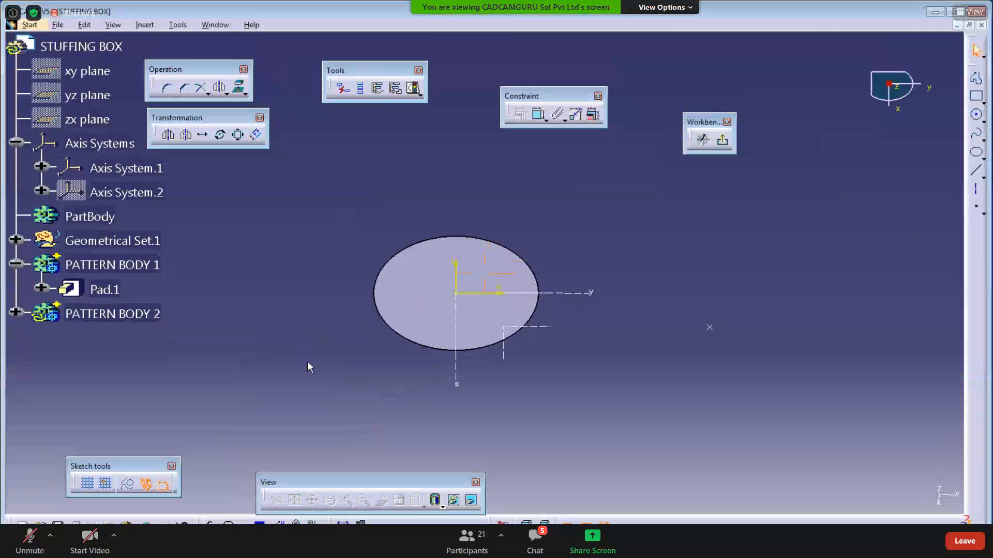
- Draw a circle at the origin, dimension its diameter to 120 mm, and exit the sketch
click(976, 115)
click(454, 298)
click(505, 378)
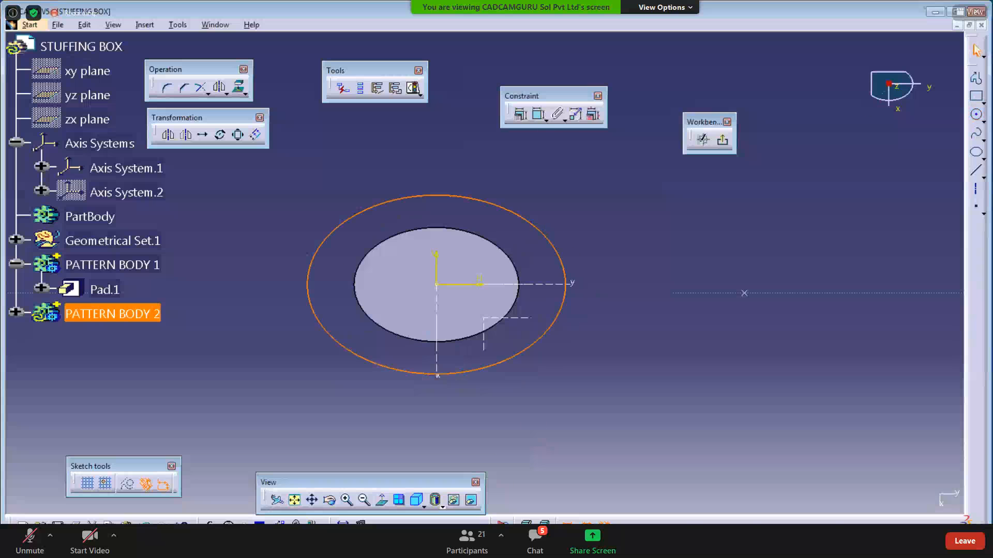
key(alt+Tab)
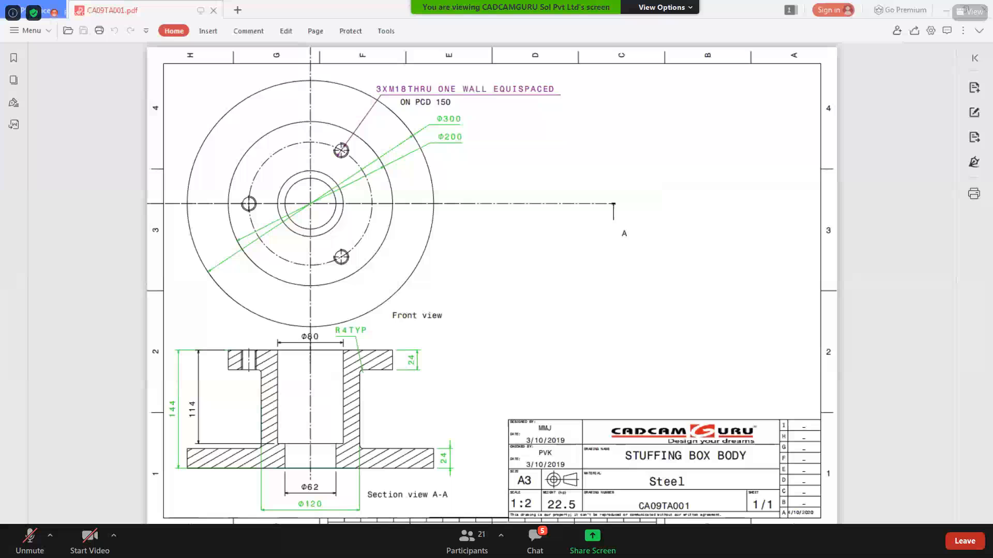
key(alt+Tab)
click(537, 116)
click(581, 192)
double_click(580, 191)
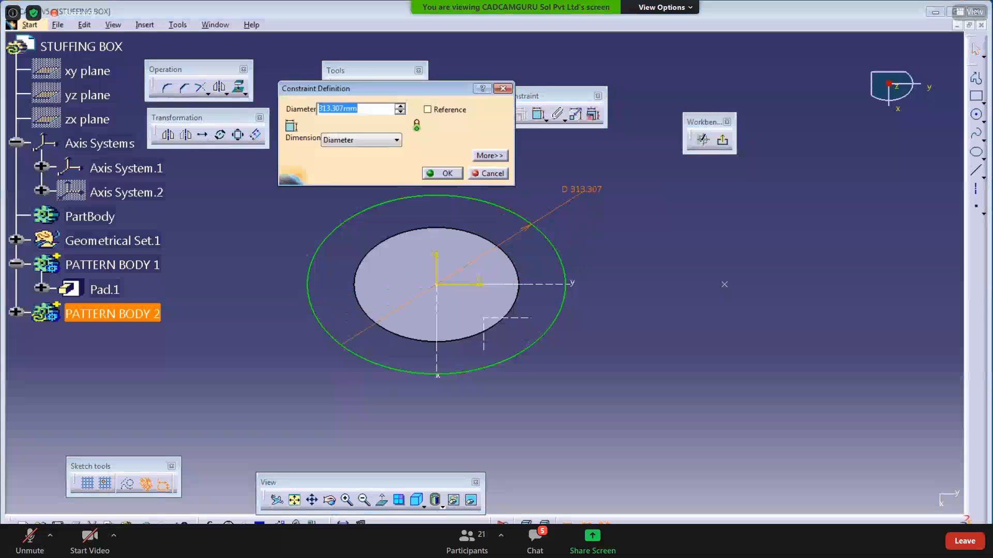
text(120)
key(Return)
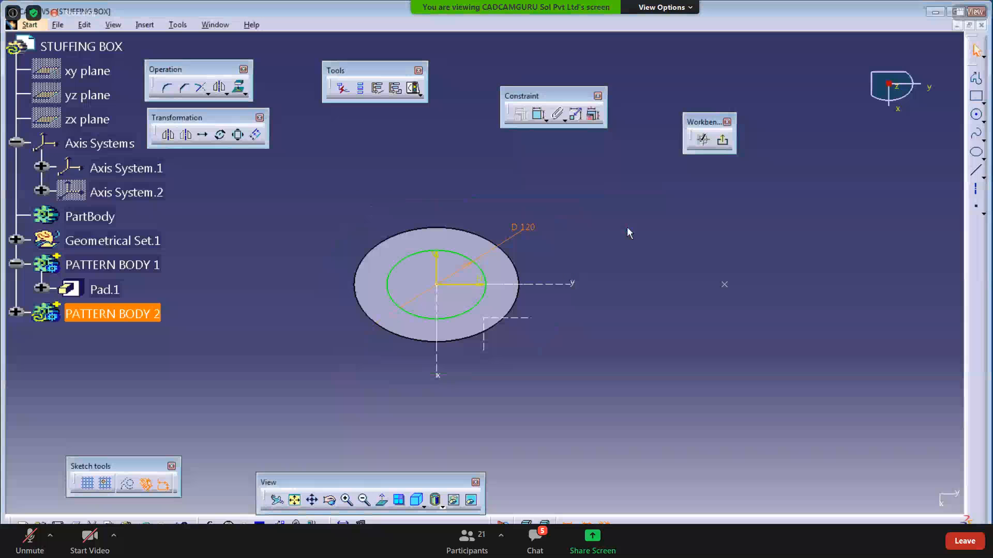
click(648, 208)
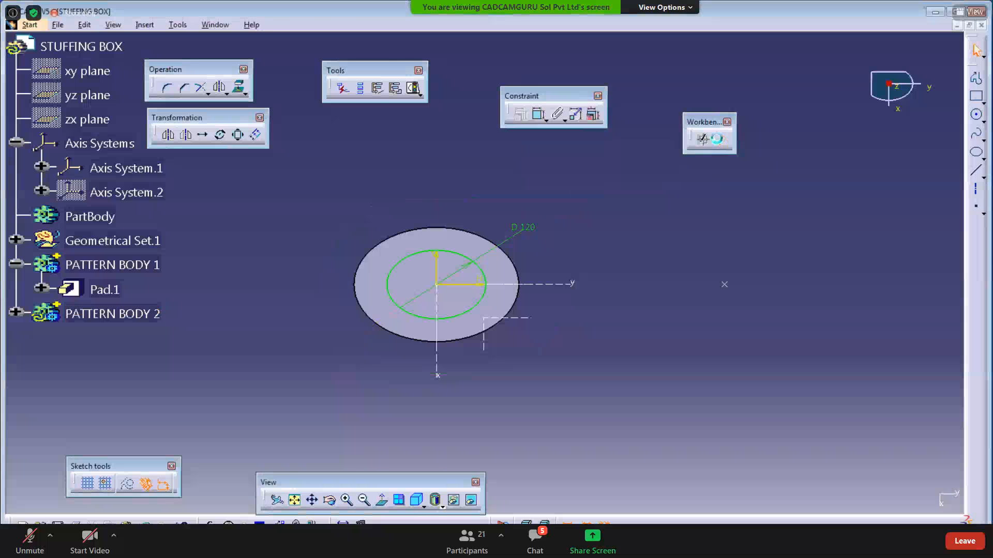
click(723, 140)
- After consulting the drawing, pad the 120 mm circle 10 mm into a hub
middle_drag(356, 331, 366, 344)
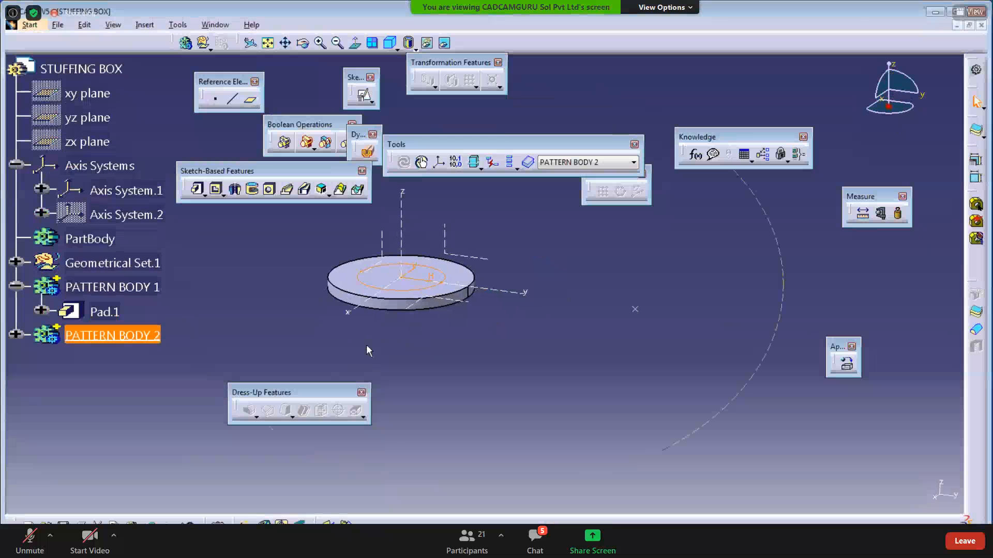
click(415, 545)
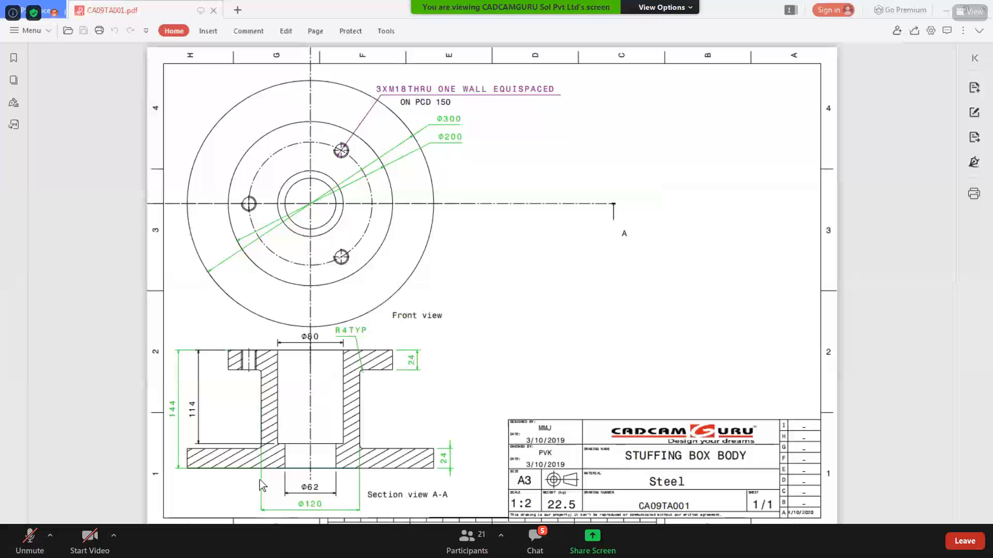
click(946, 10)
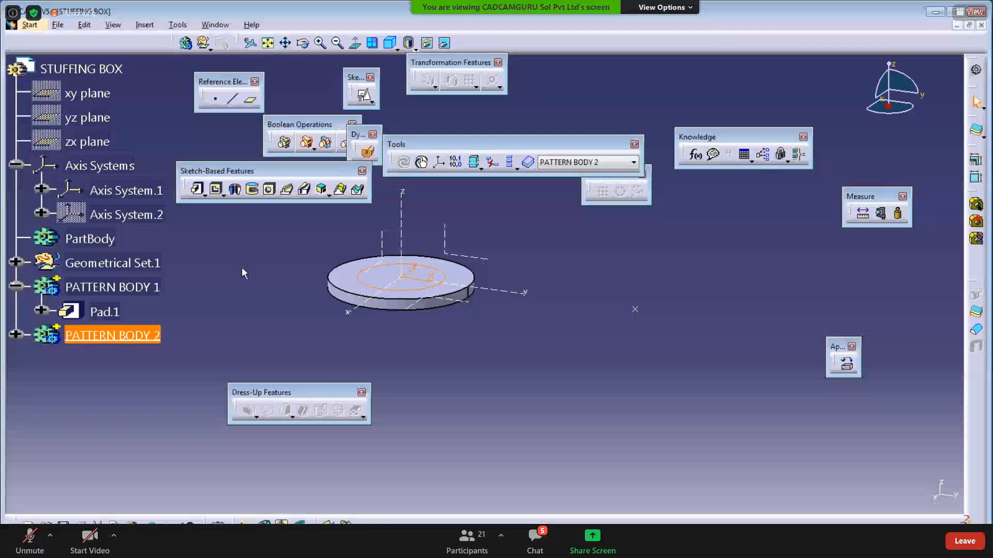
click(197, 189)
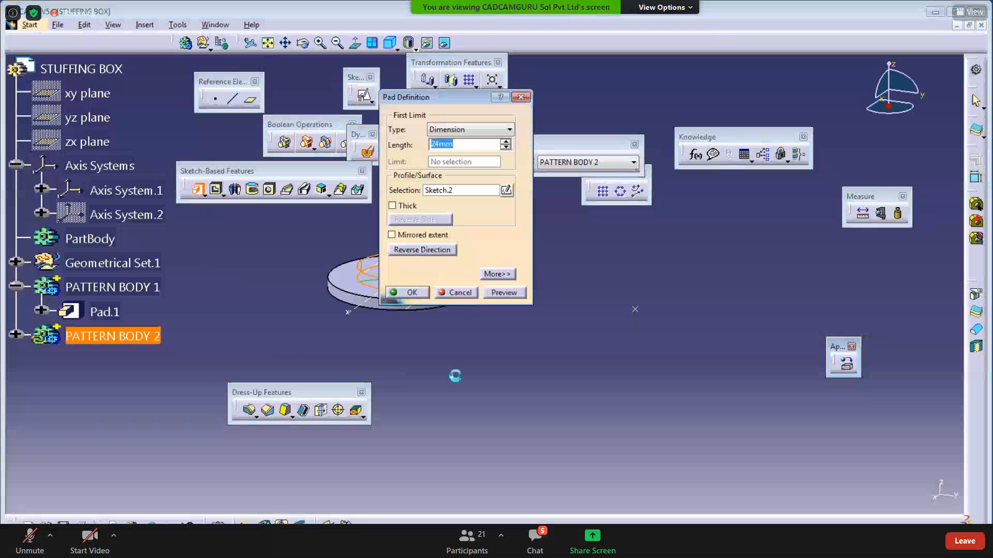
text(1)
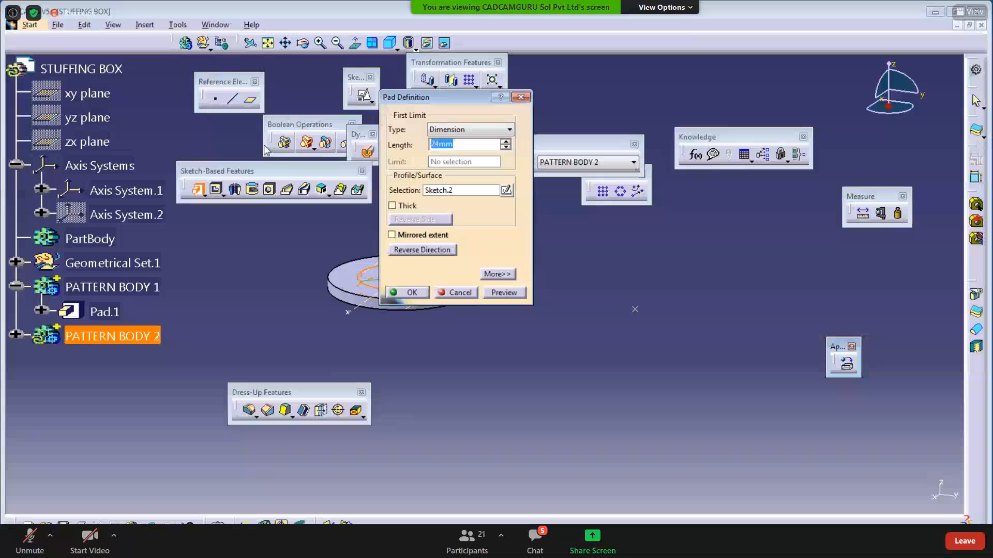
text(0)
key(Return)
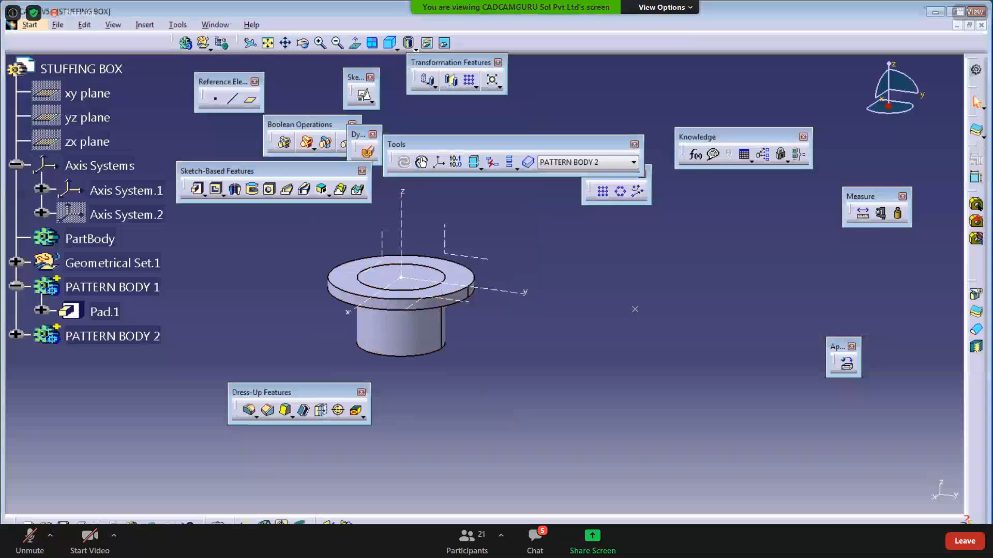
- Compare the new hub against the stuffing box reference drawing
key(alt+Tab)
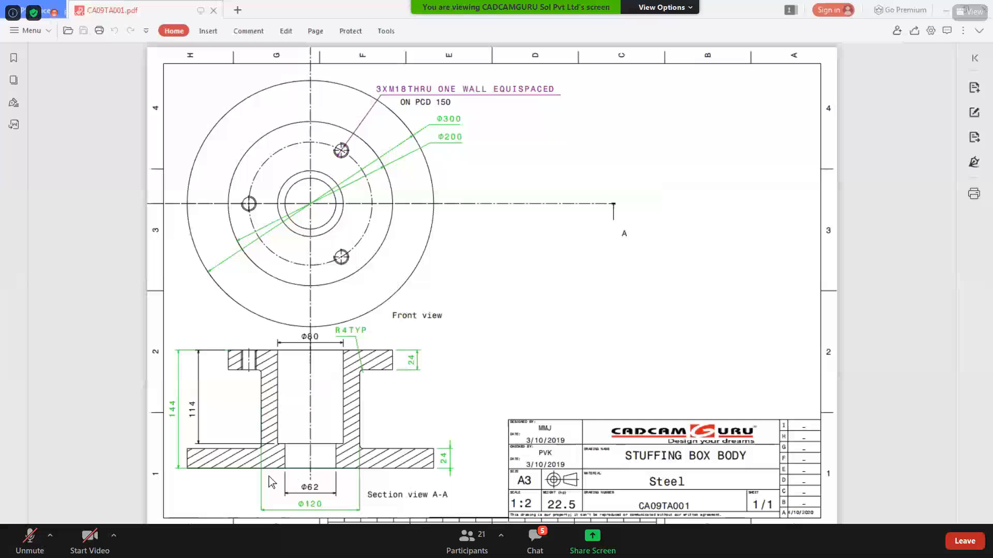
key(alt+Tab)
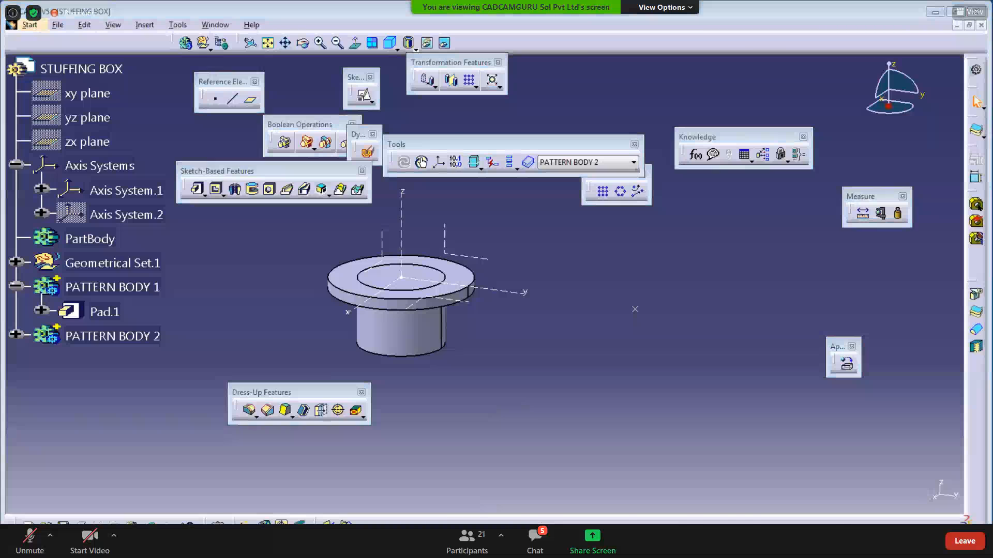
key(alt+Tab)
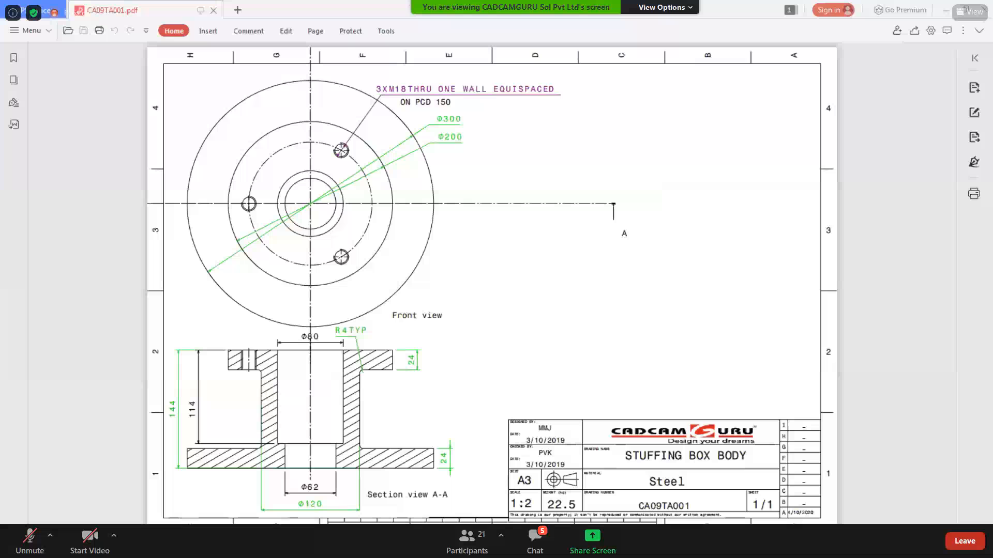
key(alt+Tab)
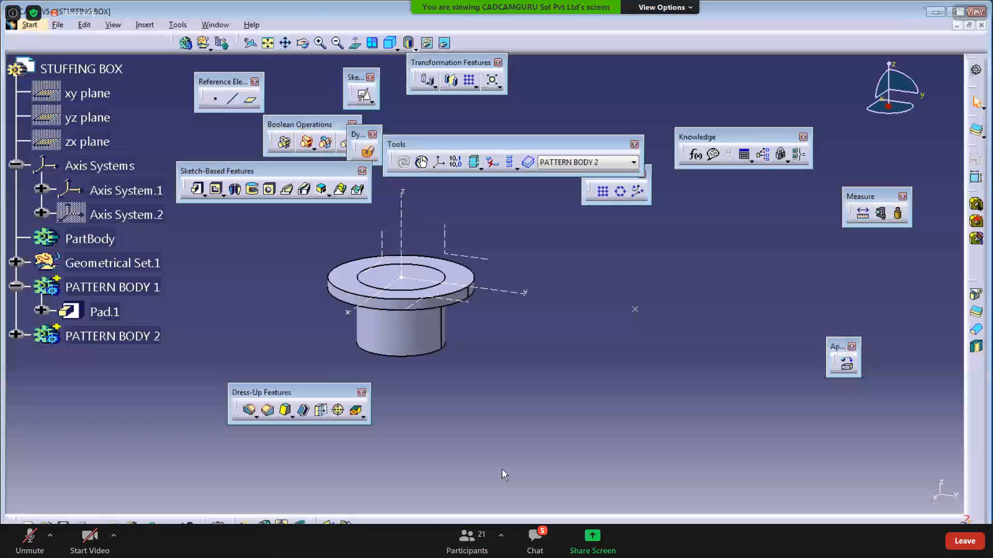
- Create Plane.1 offset 144 mm from the XY plane, reversed to lie below the part
click(253, 102)
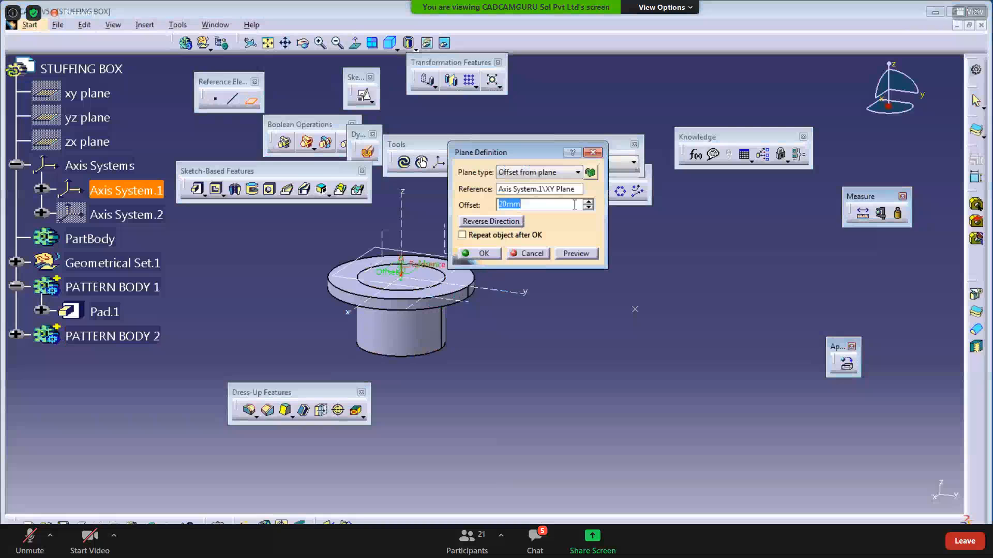
text(144)
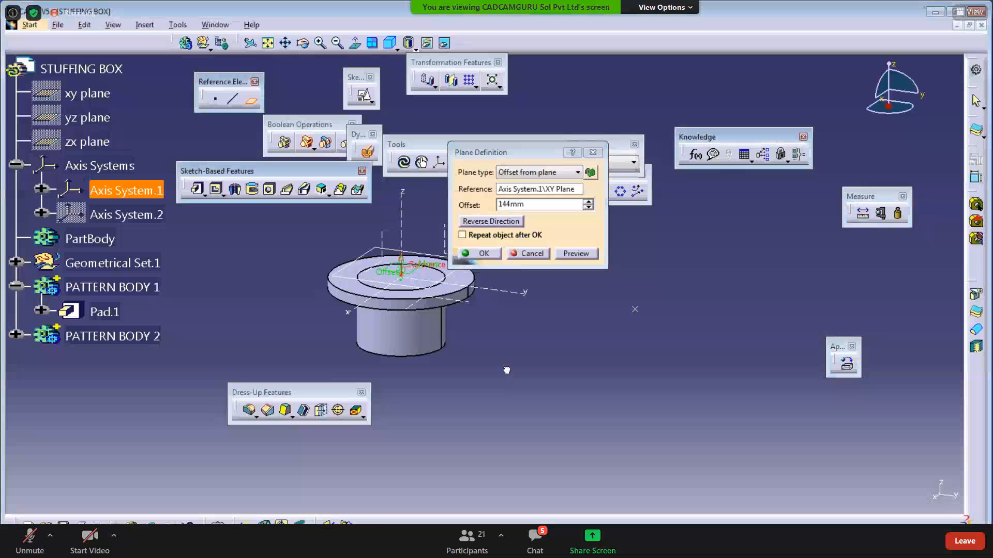
click(482, 223)
click(481, 257)
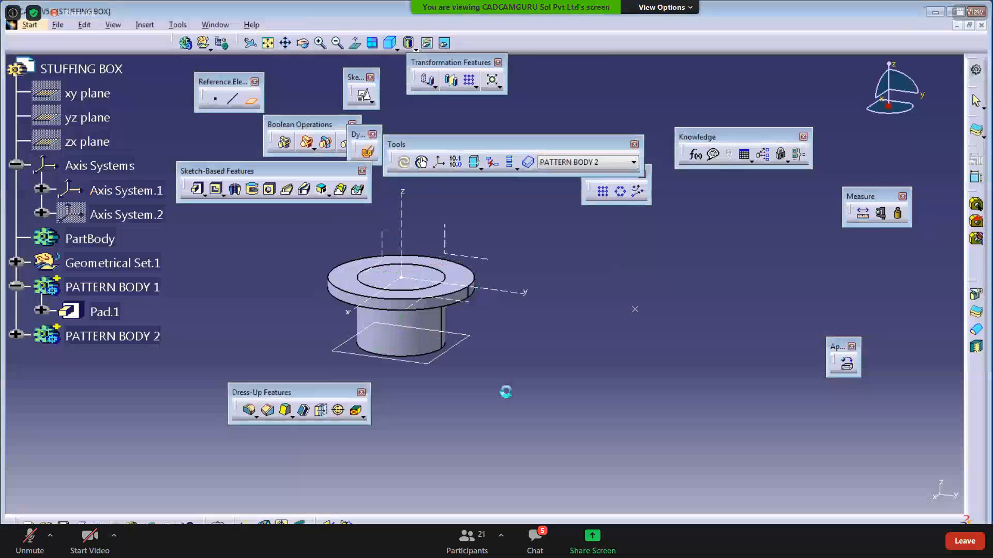
- Sketch an origin-centred circle on Plane.1, give it a diameter constraint (value entered 8), and exit
click(460, 345)
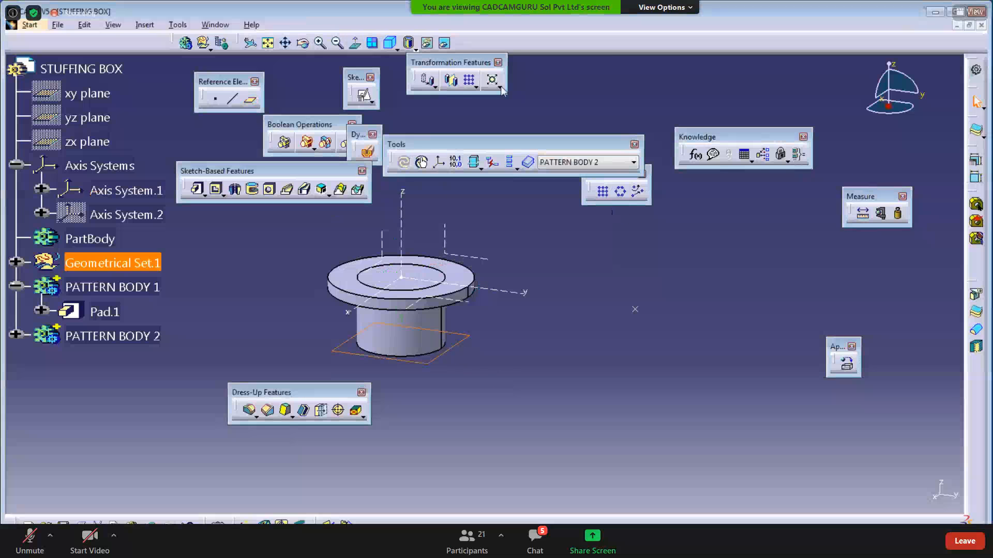
click(365, 105)
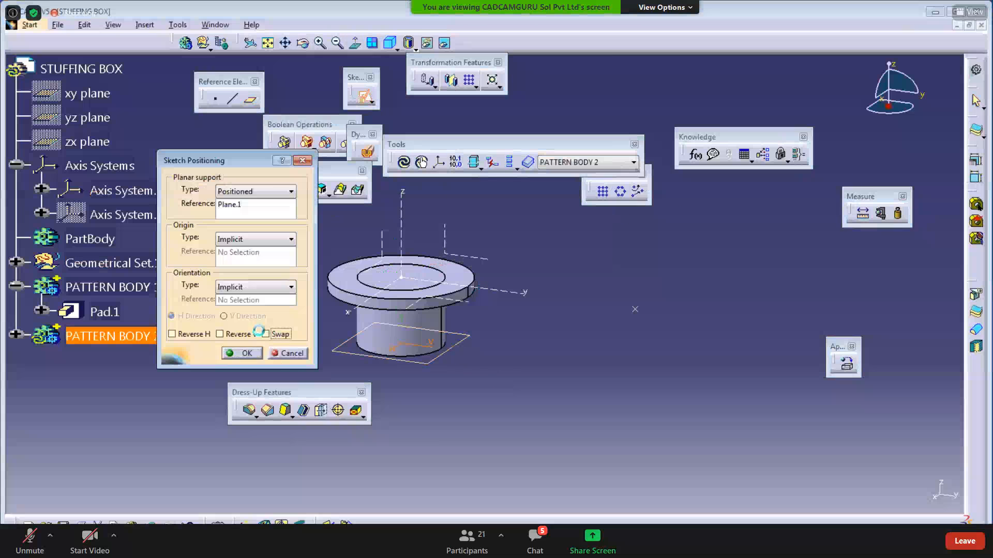
click(241, 353)
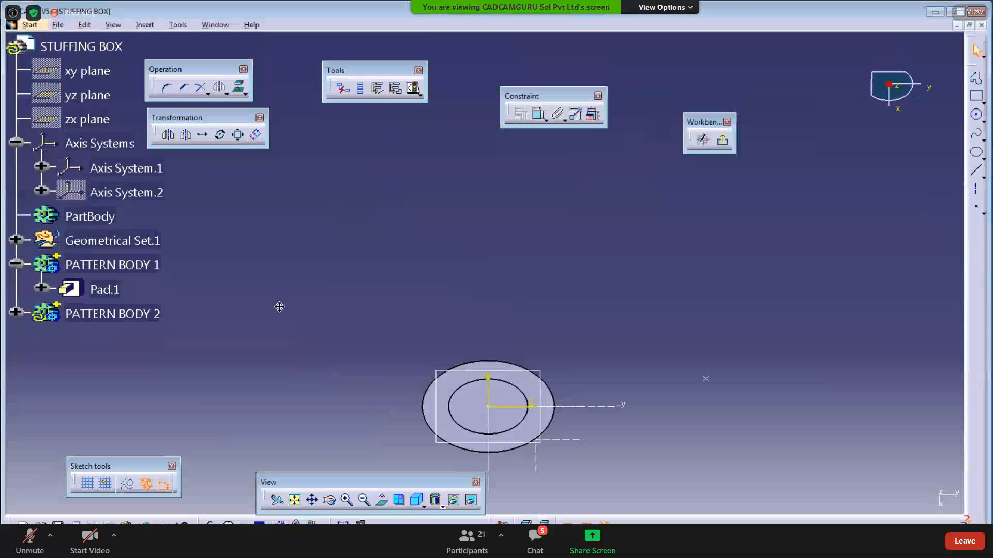
click(978, 117)
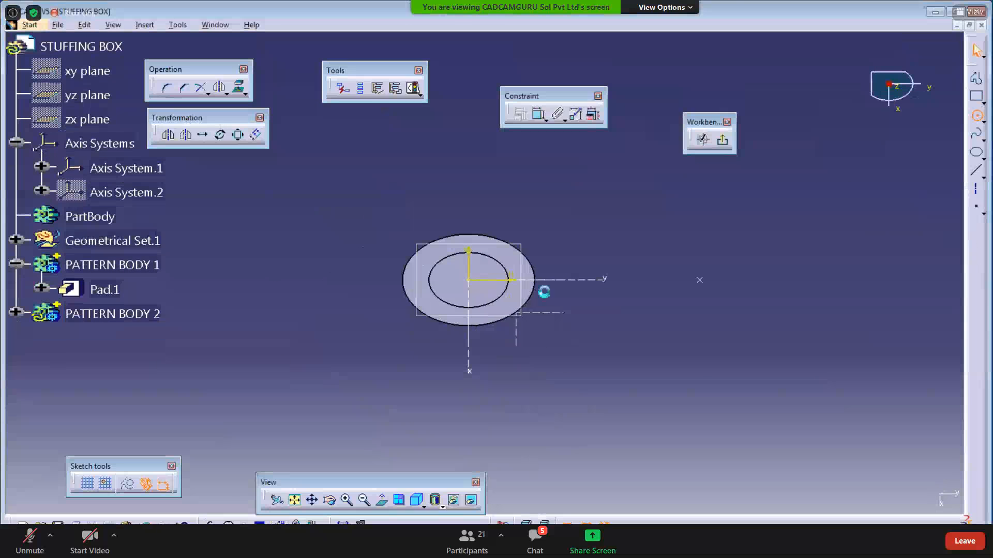
click(468, 280)
click(506, 367)
middle_drag(546, 428, 502, 439)
click(546, 121)
click(554, 131)
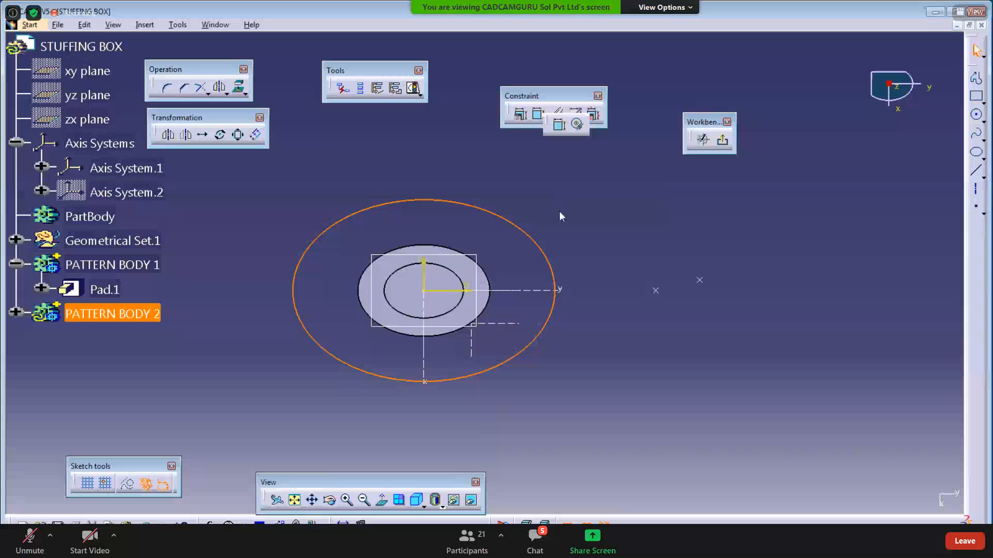
double_click(571, 293)
text(8)
key(Return)
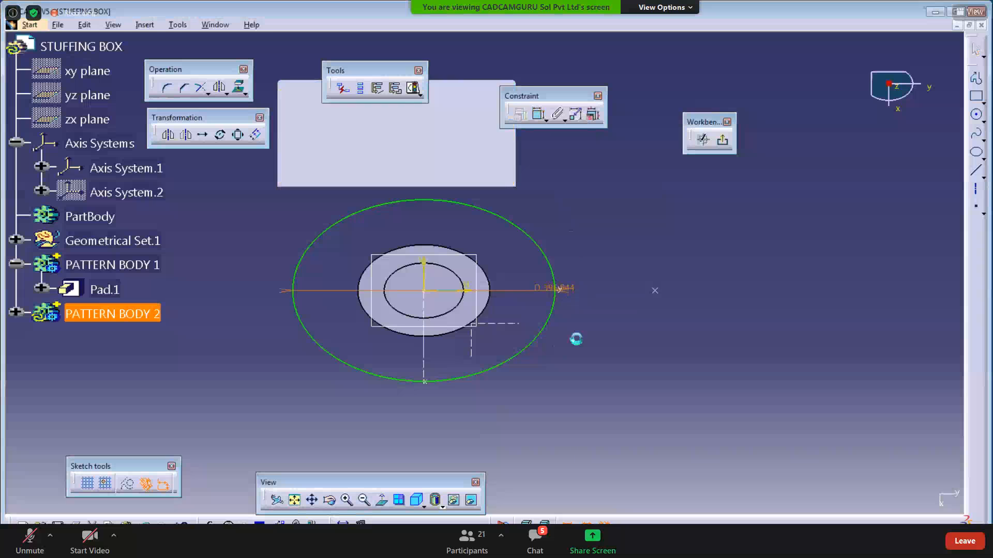
click(723, 140)
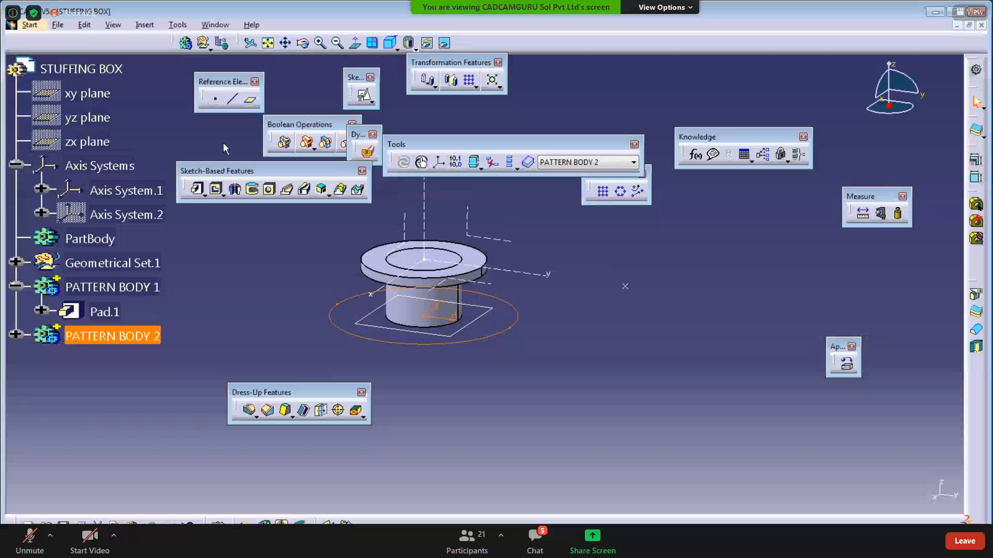
- Pad the circle sketch 24 mm upward to form the base flange Pad.3
click(197, 190)
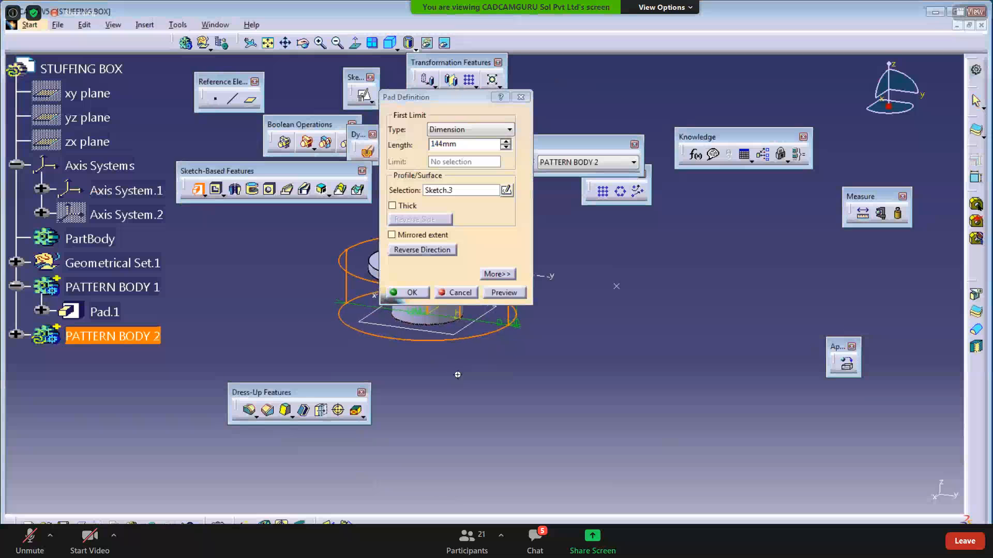
click(467, 144)
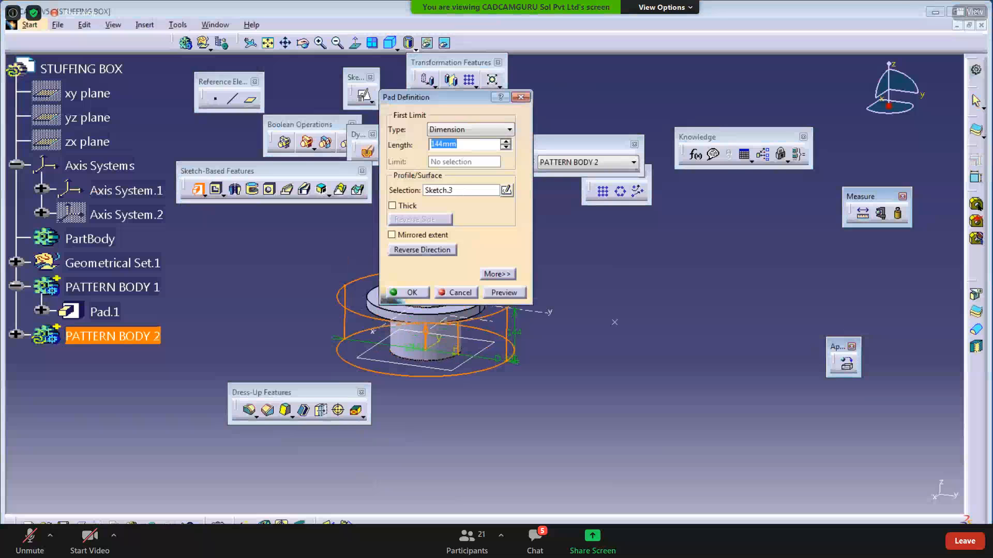
key(alt+Tab)
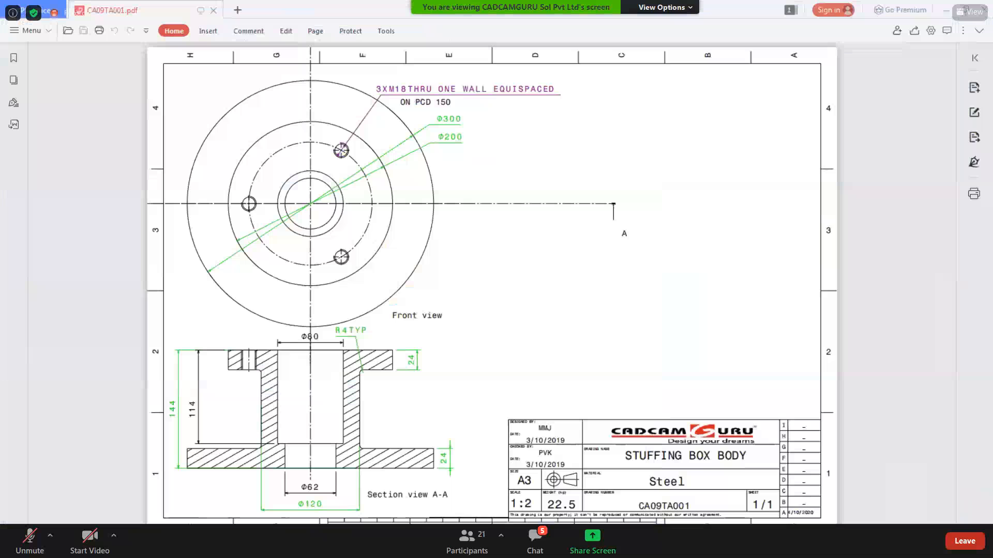
key(alt+Tab)
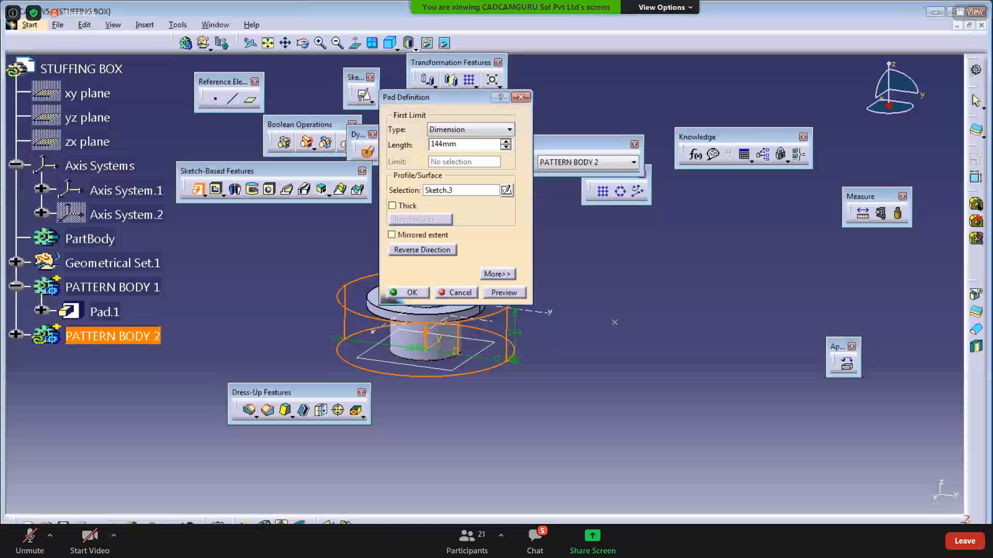
text(24)
middle_drag(482, 471, 463, 362)
click(411, 254)
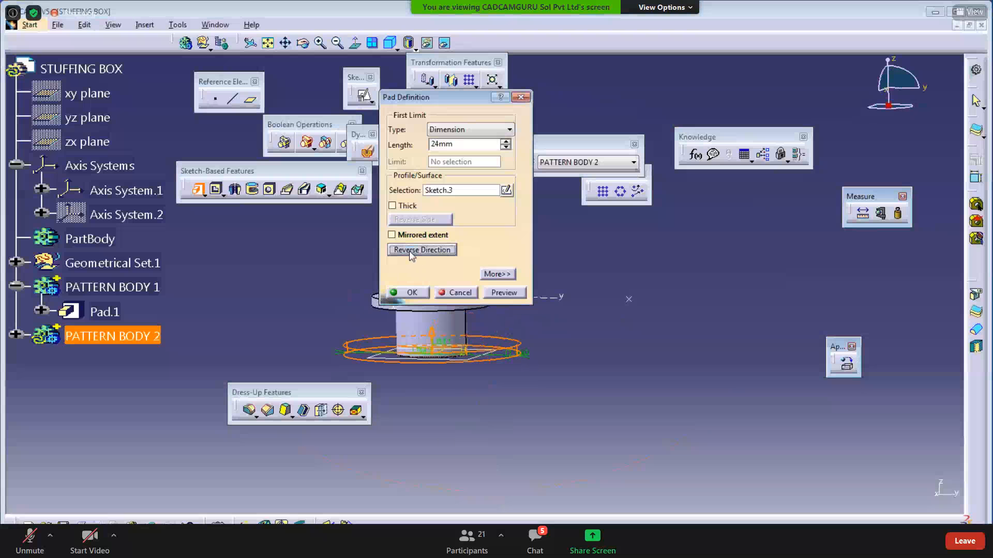
click(411, 252)
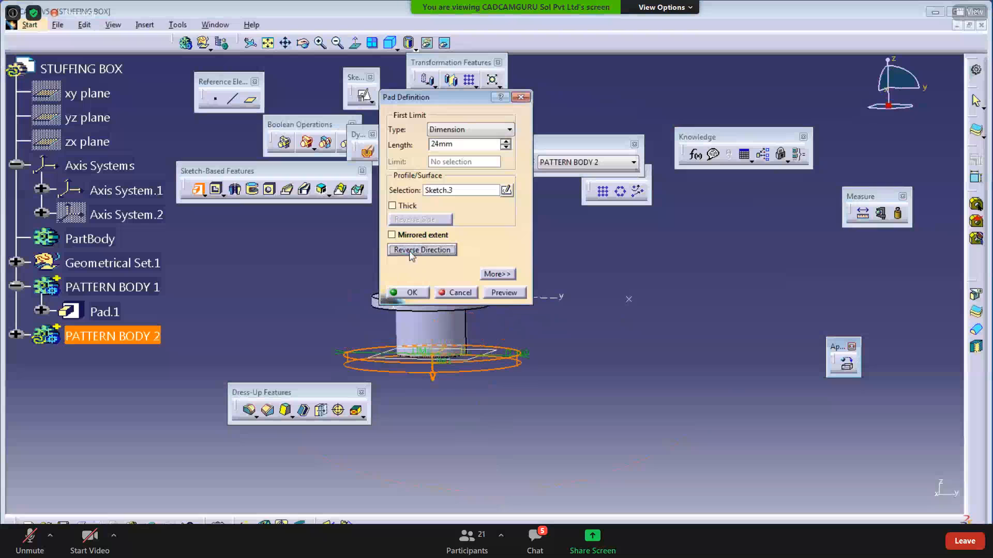
click(411, 252)
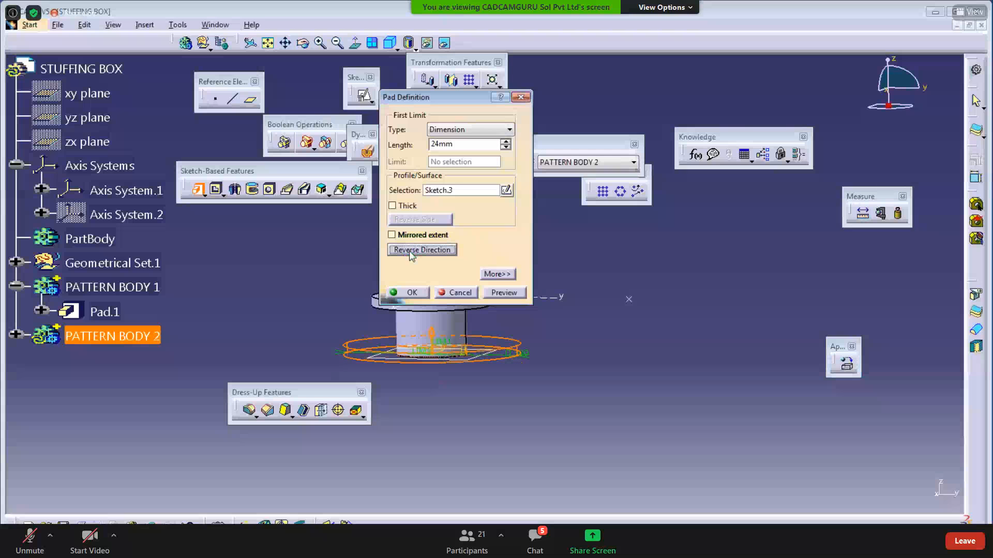
click(408, 293)
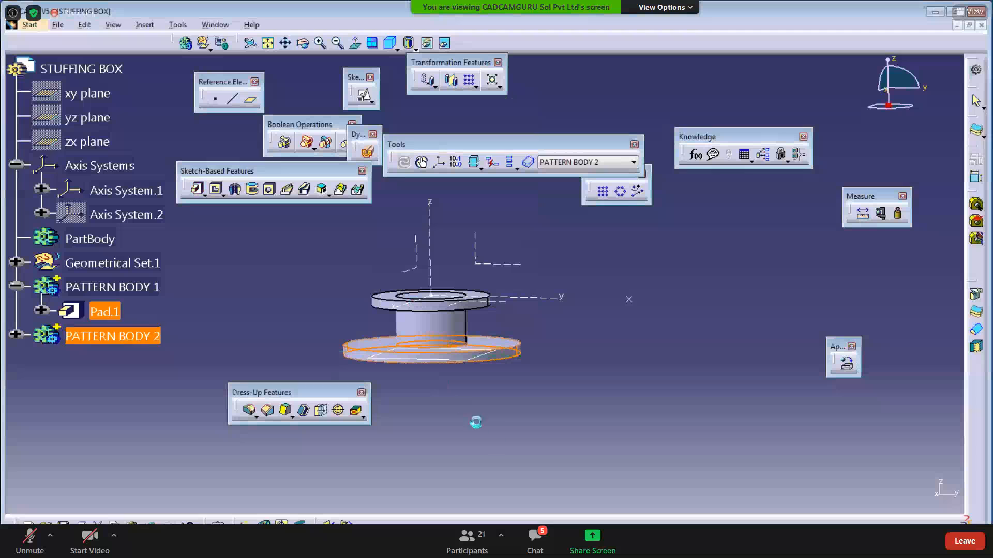
- Inspect the pattern bodies in the tree and expand PATTERN BODY 2 to show its pads
click(16, 335)
click(16, 335)
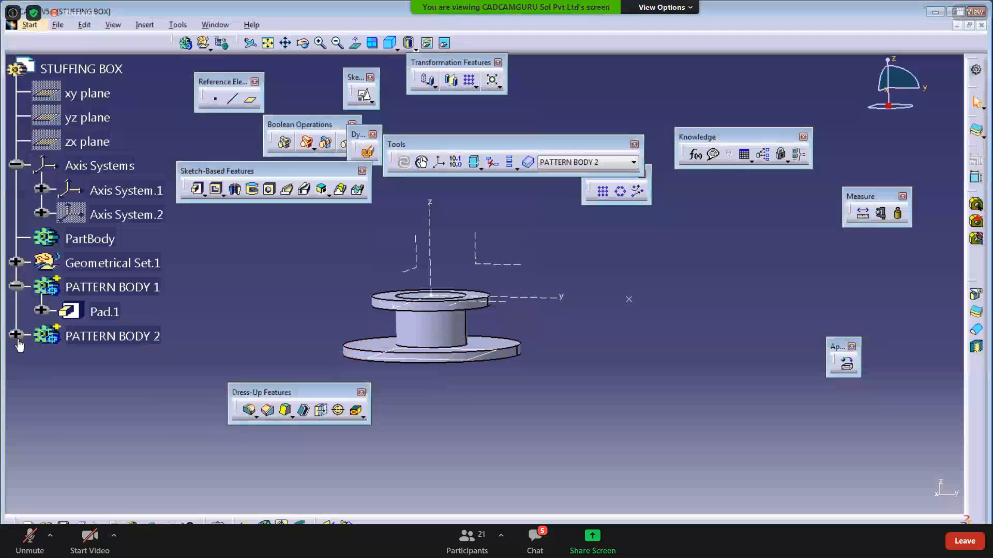
middle_drag(486, 421, 466, 432)
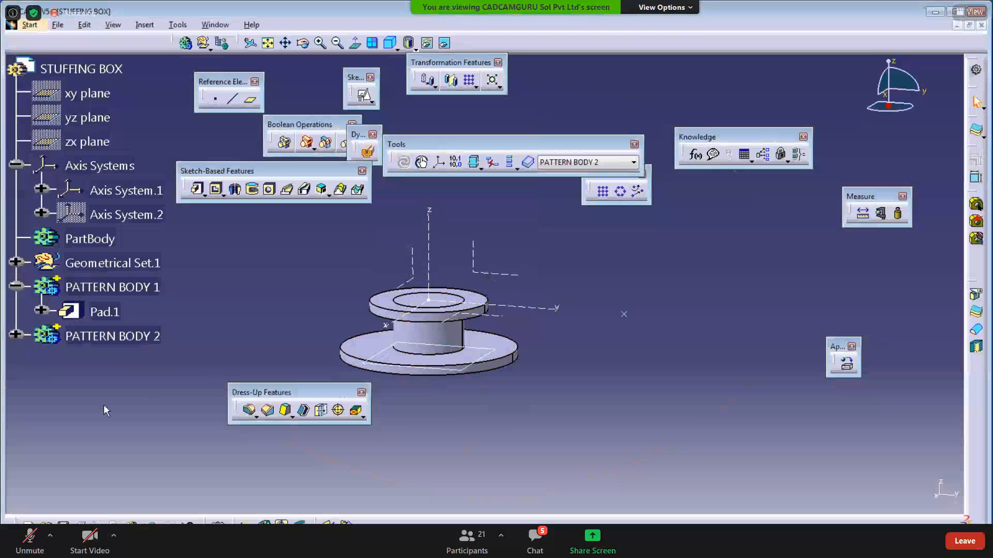
click(131, 287)
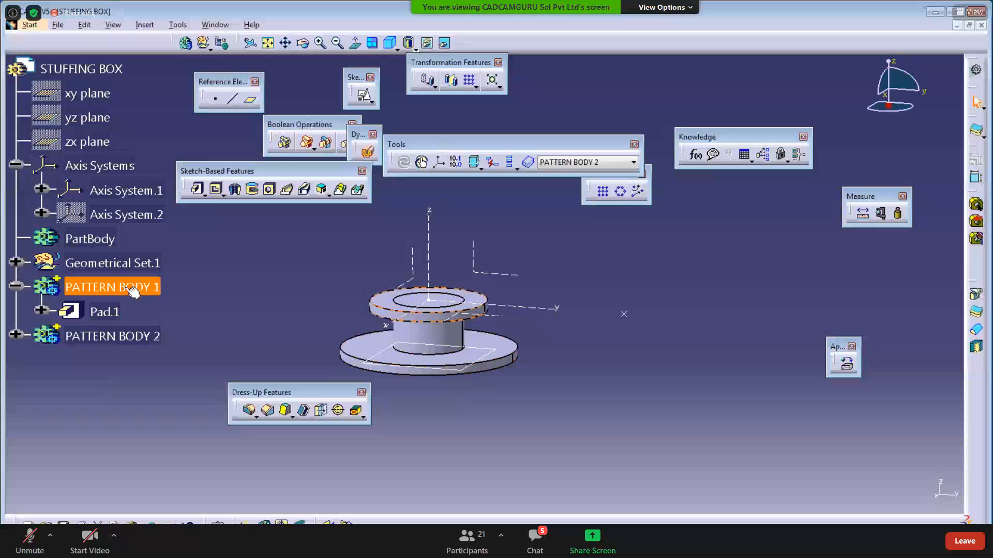
ctrl+click(111, 331)
click(111, 337)
click(84, 397)
click(17, 335)
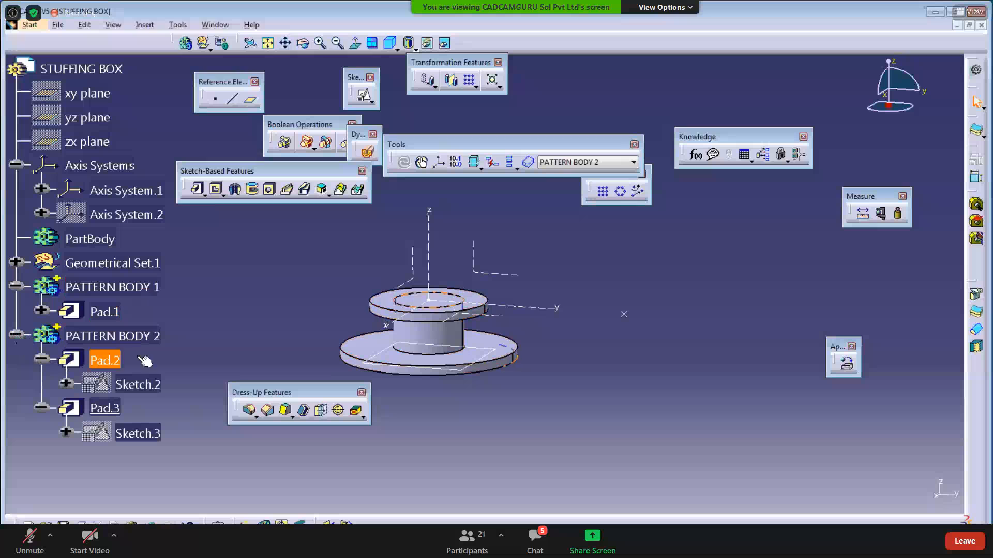
click(136, 25)
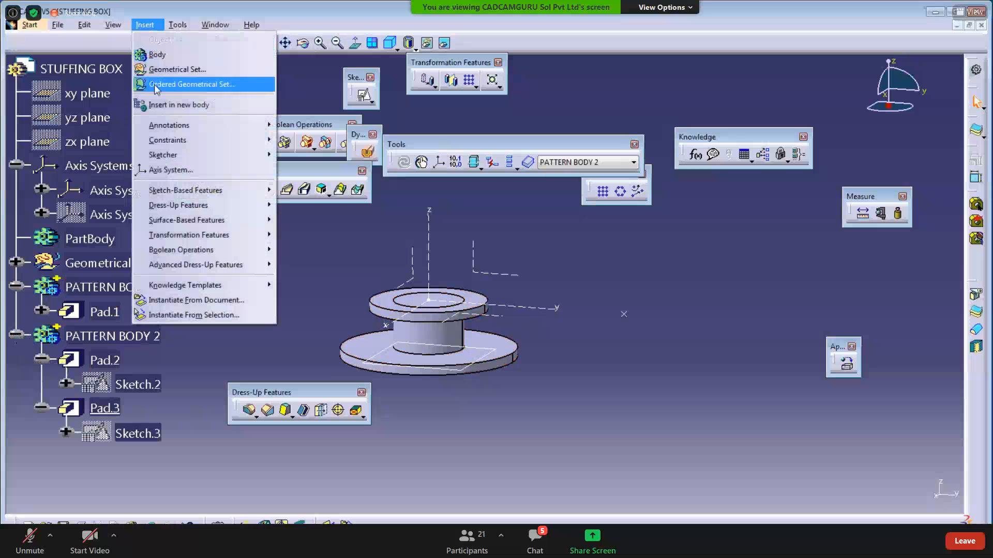
- Insert a new body and rename Body.4 to PATTERN BODY 3
click(144, 57)
right_click(93, 466)
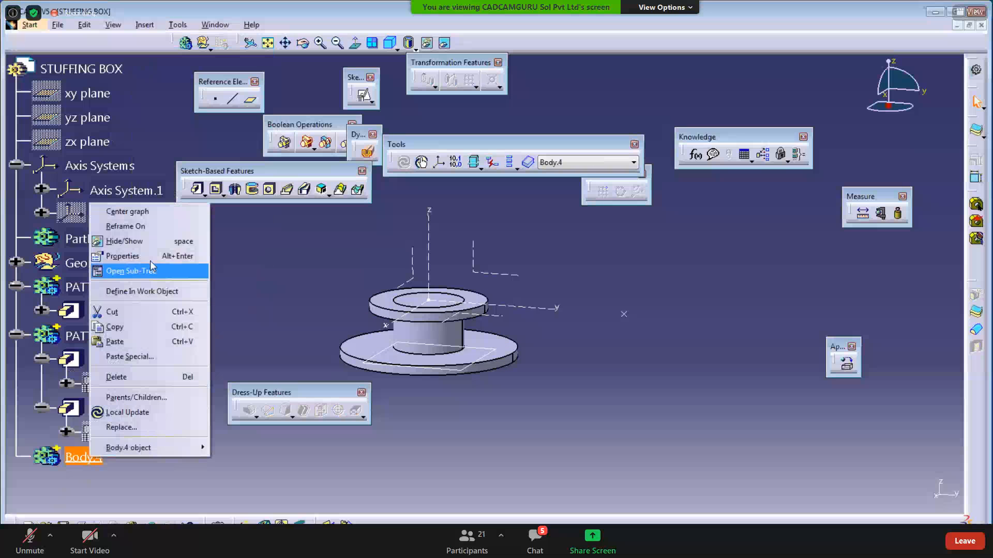
click(144, 255)
text(PATTERN BODY 3)
key(Return)
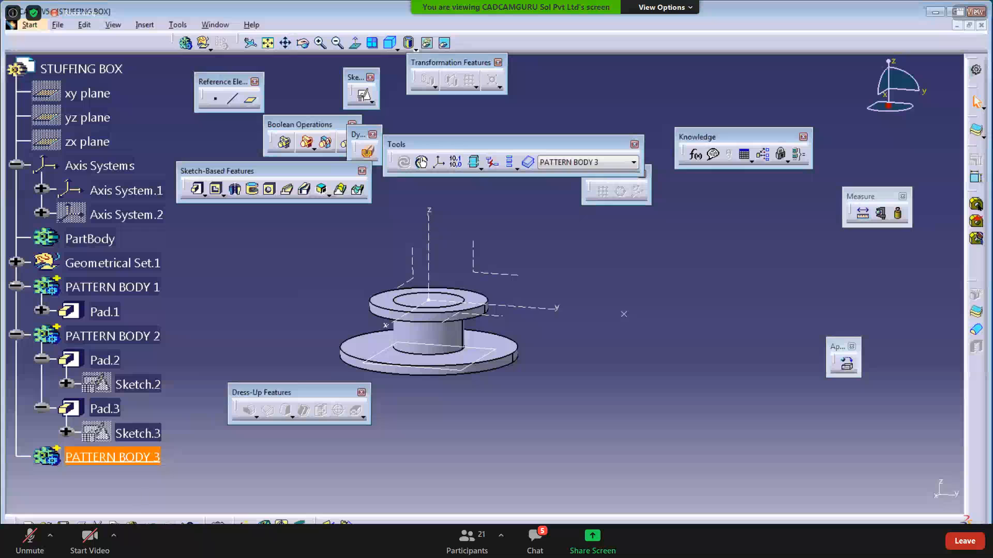
- Move Sketch.3 and Pad.3 into PATTERN BODY 3 and verify against the PDF drawing
drag(155, 436, 131, 457)
mouse_move(114, 409)
mouse_down()
mouse_move(94, 469)
mouse_move(100, 461)
mouse_up()
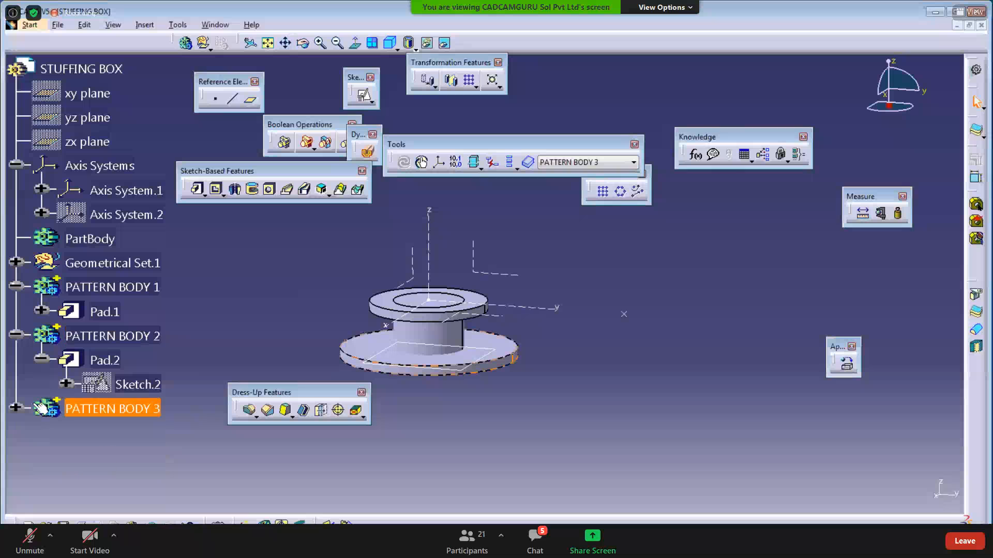
click(15, 408)
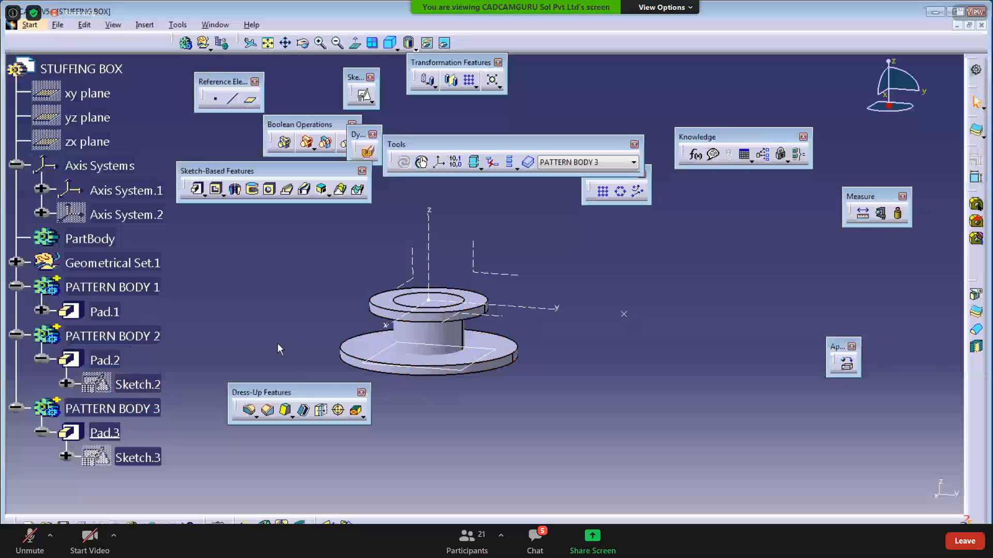
middle_drag(281, 328, 373, 427)
click(16, 408)
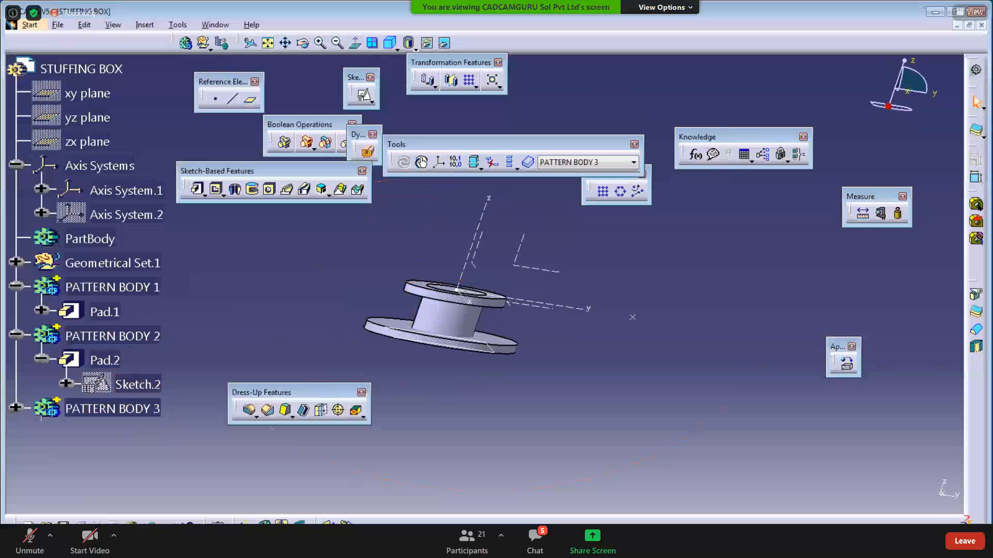
key(alt+Tab)
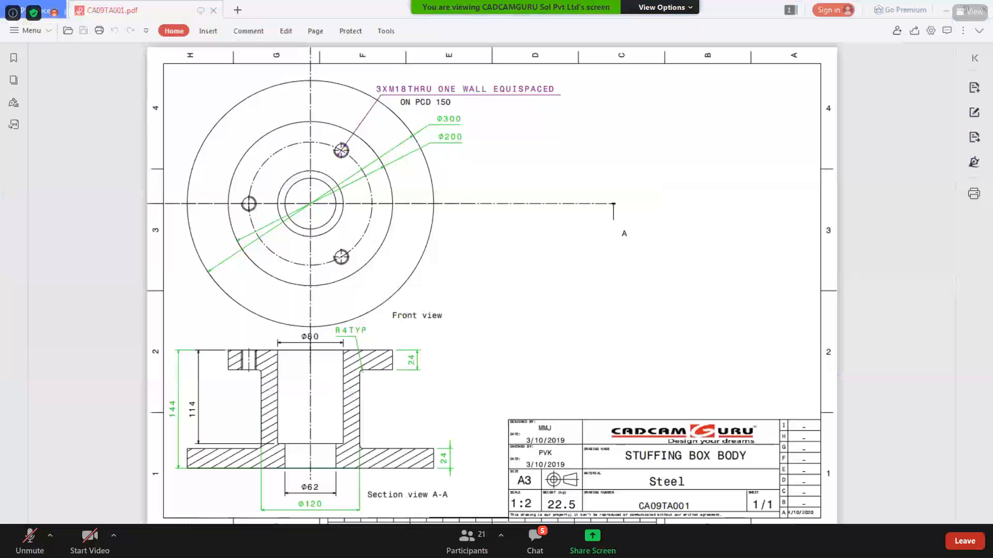
key(alt+Tab)
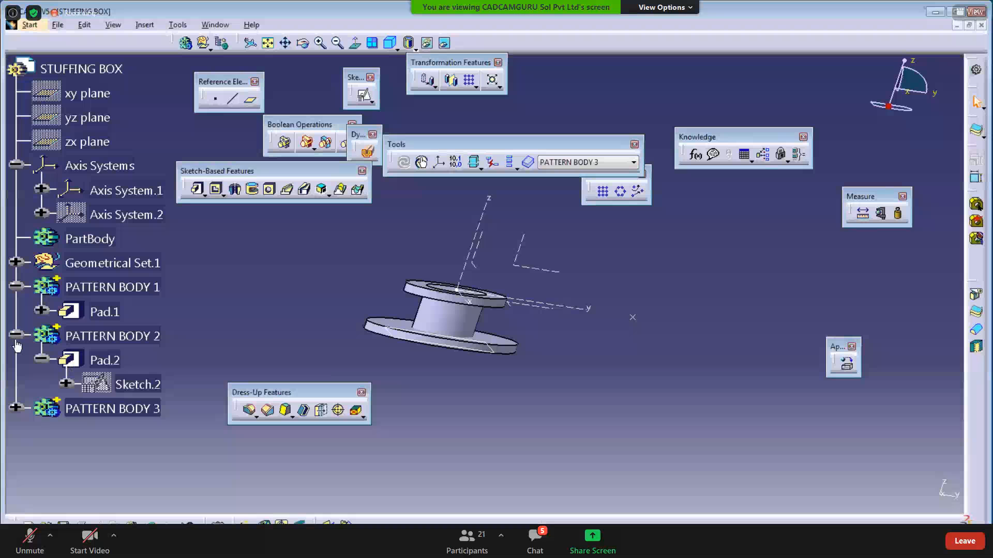
- Collapse PATTERN BODY 1 and 2 in the tree and hide Axis System.1
click(16, 337)
click(15, 287)
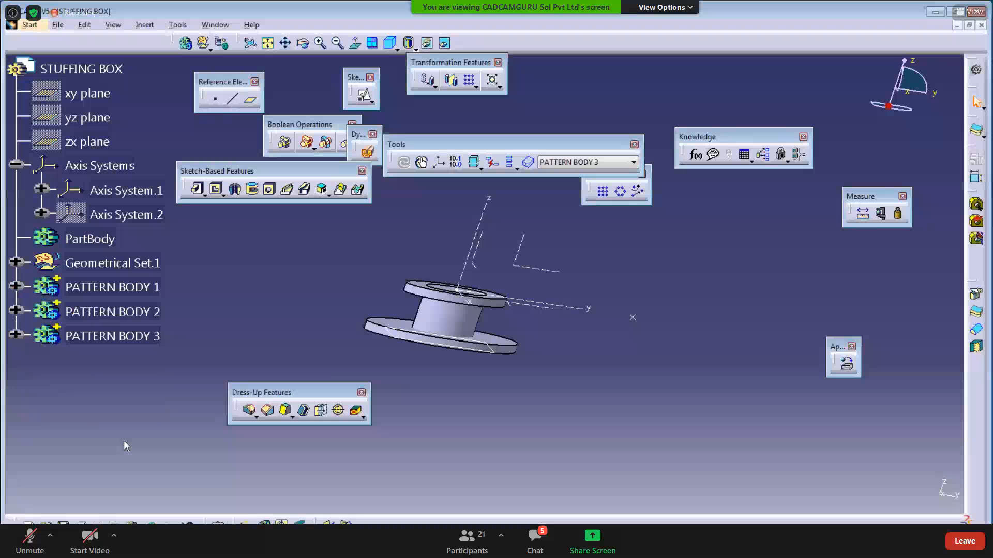
middle_drag(305, 323, 336, 310)
click(96, 190)
right_click(103, 193)
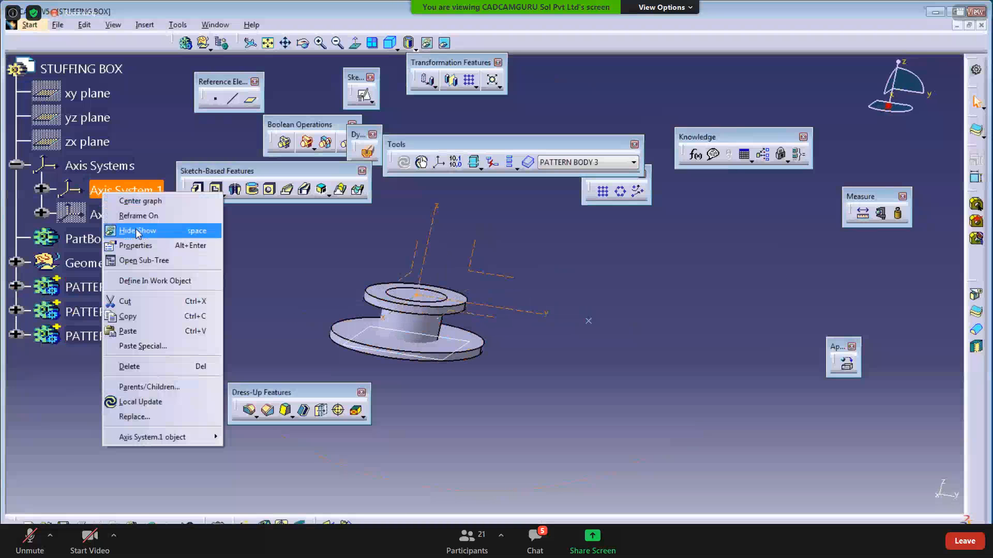
click(134, 230)
- Show Axis System.2 and orbit to a near side view of it
right_click(138, 222)
click(155, 260)
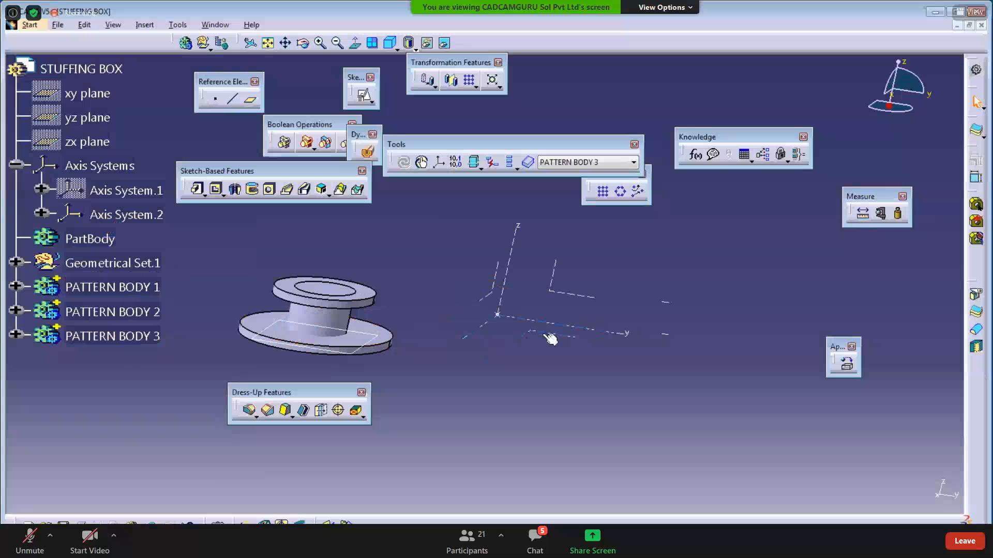
click(550, 338)
middle_drag(506, 382, 510, 353)
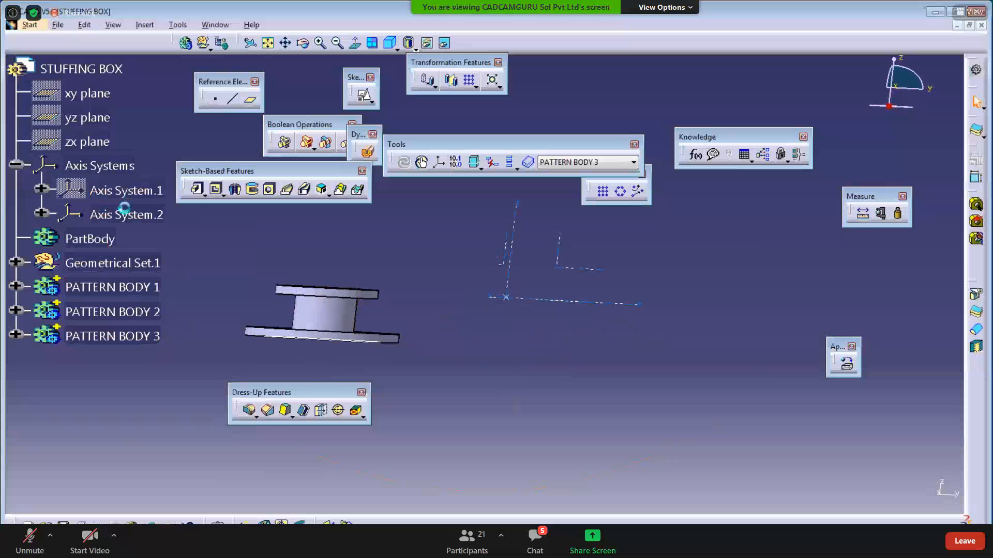
- Briefly re-show Axis System.1, hide it again, and reposition the model view
right_click(118, 191)
click(134, 227)
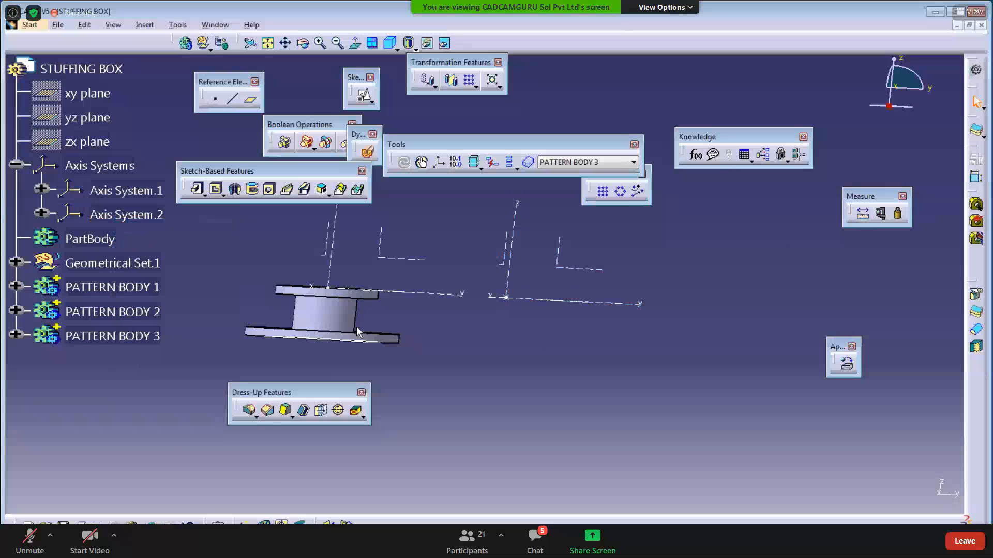
middle_drag(409, 326, 394, 356)
right_click(124, 190)
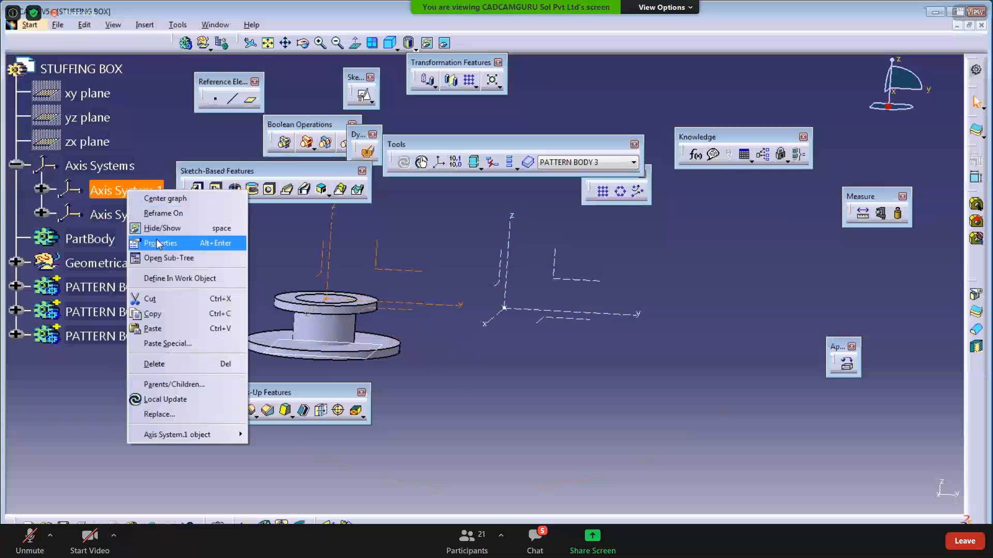
click(150, 228)
click(574, 319)
middle_drag(553, 347, 430, 363)
click(486, 376)
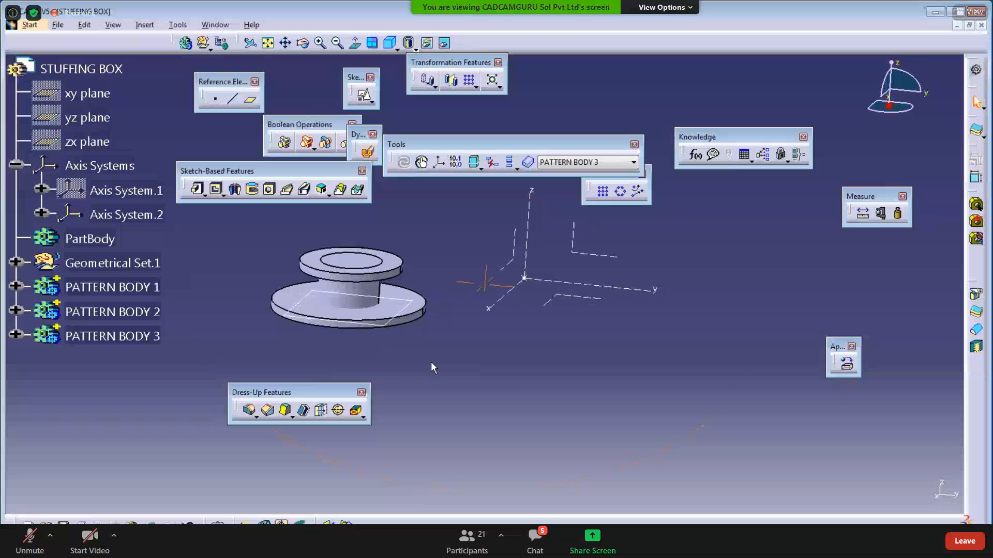
drag(310, 393, 299, 458)
- Insert a new body and rename Body.5 to 'CORE BODY 1'
click(144, 25)
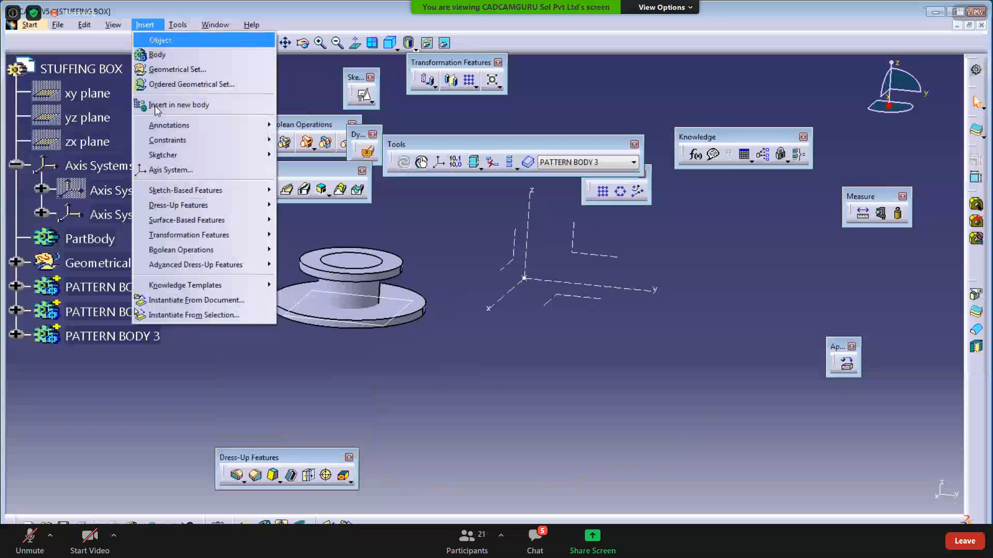
click(150, 37)
right_click(82, 362)
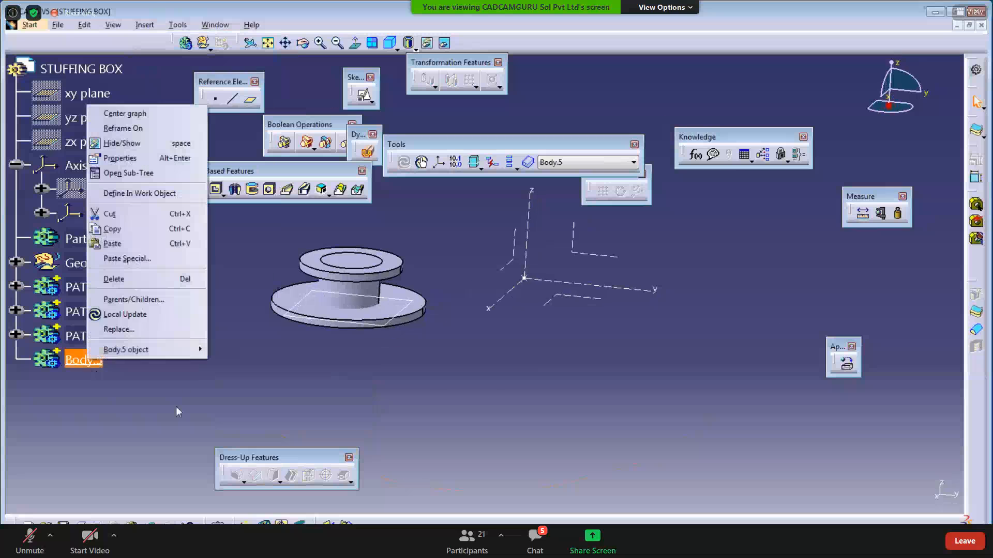
click(129, 156)
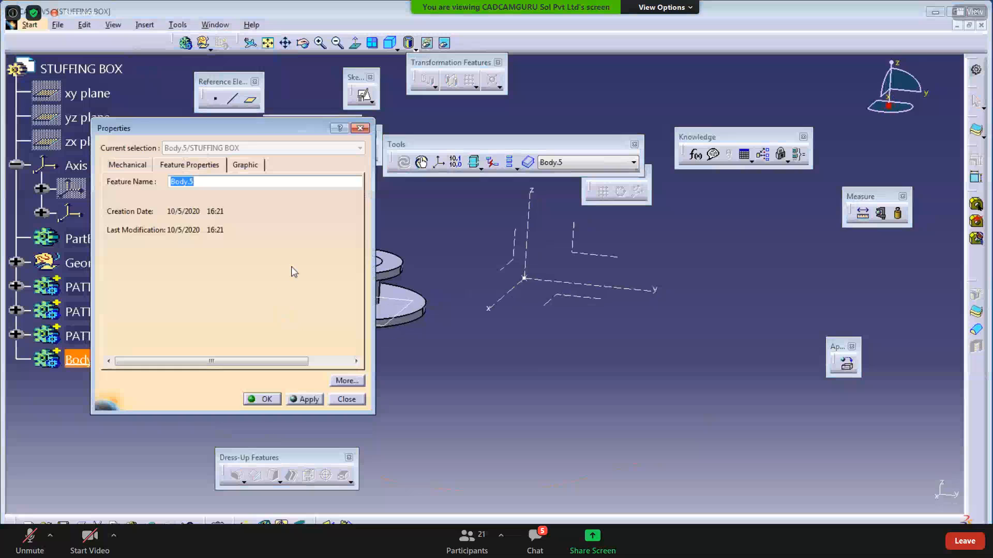
text(CORE BODY 1)
key(Return)
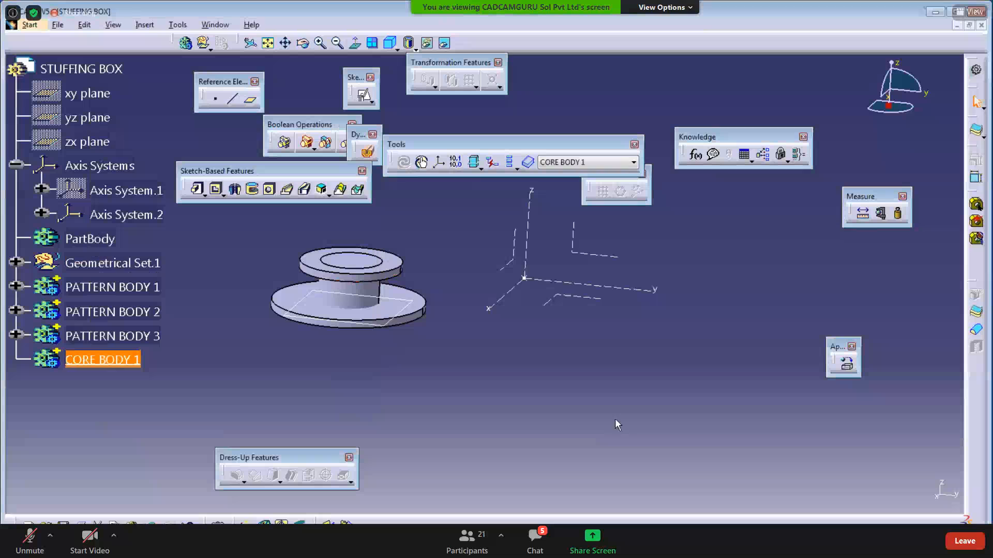
- Switch the model to the isometric view and reposition it
click(564, 410)
middle_drag(507, 409, 481, 416)
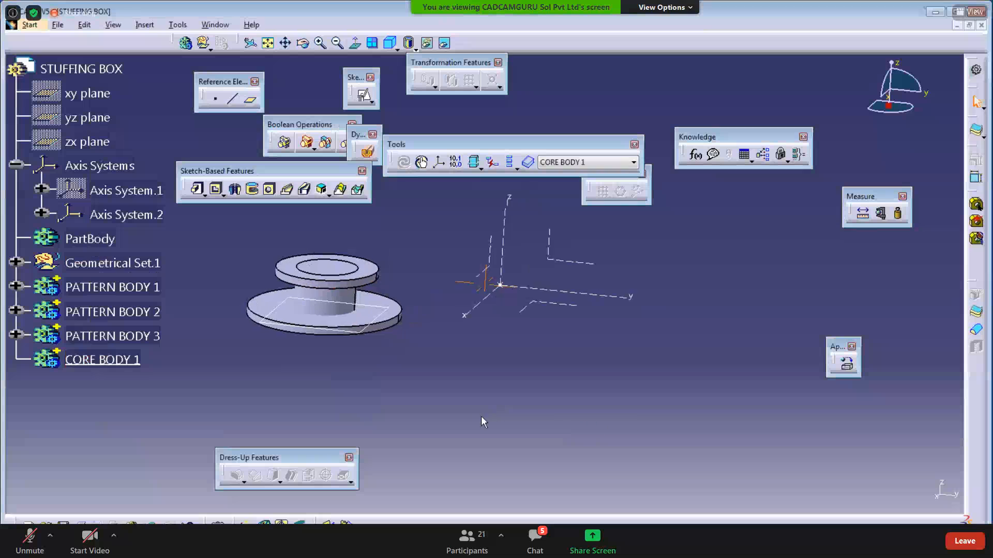
click(787, 186)
click(509, 402)
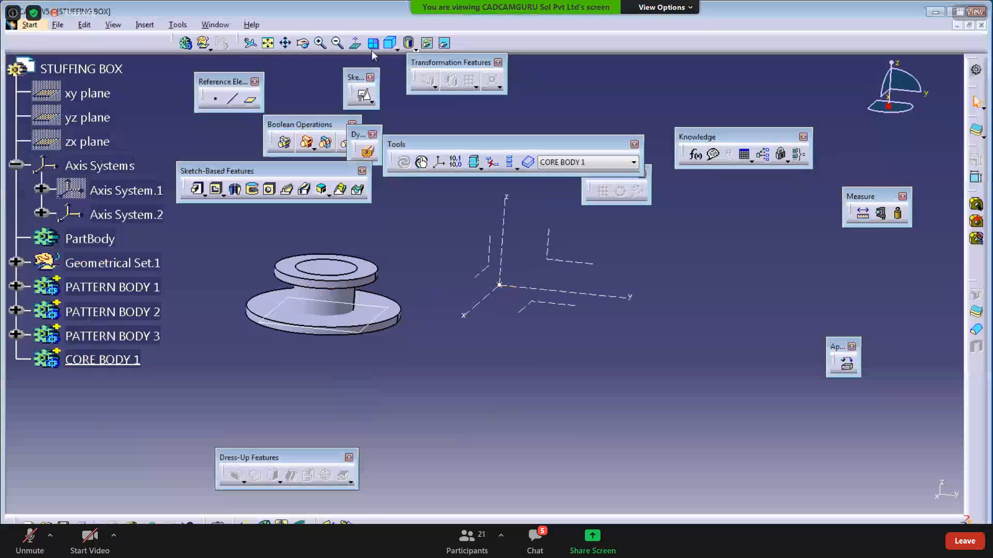
click(390, 42)
middle_drag(413, 363, 453, 401)
- Create a positioned sketch on Axis System.2's XY plane with H and V swapped
click(353, 100)
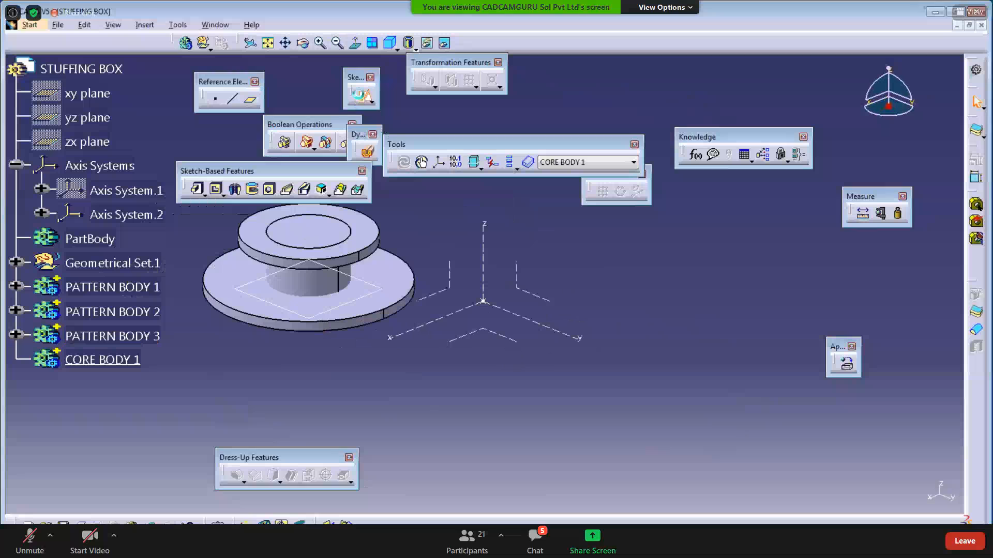
click(506, 337)
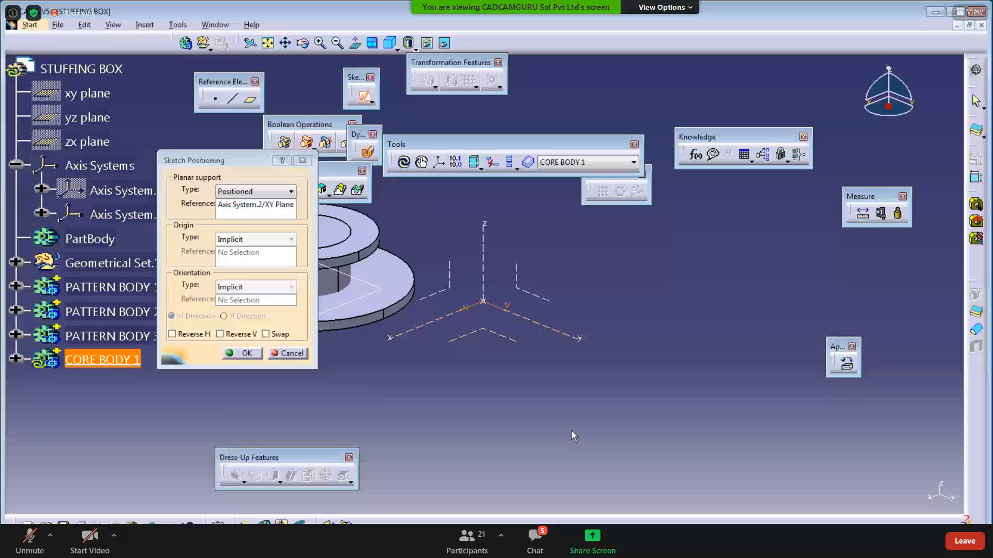
click(265, 334)
click(242, 353)
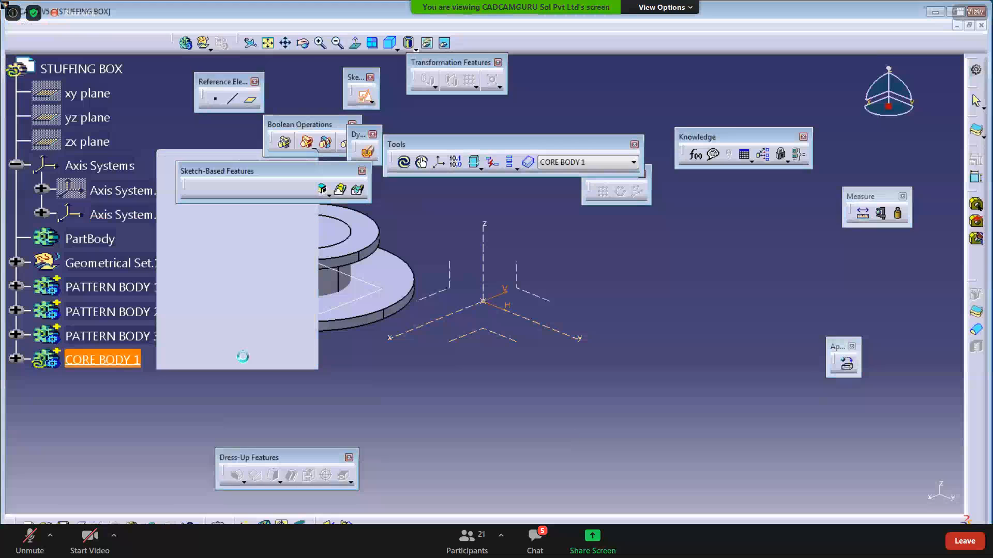
- Check the stuffing box PDF drawing, then return to the sketch
key(alt+Tab)
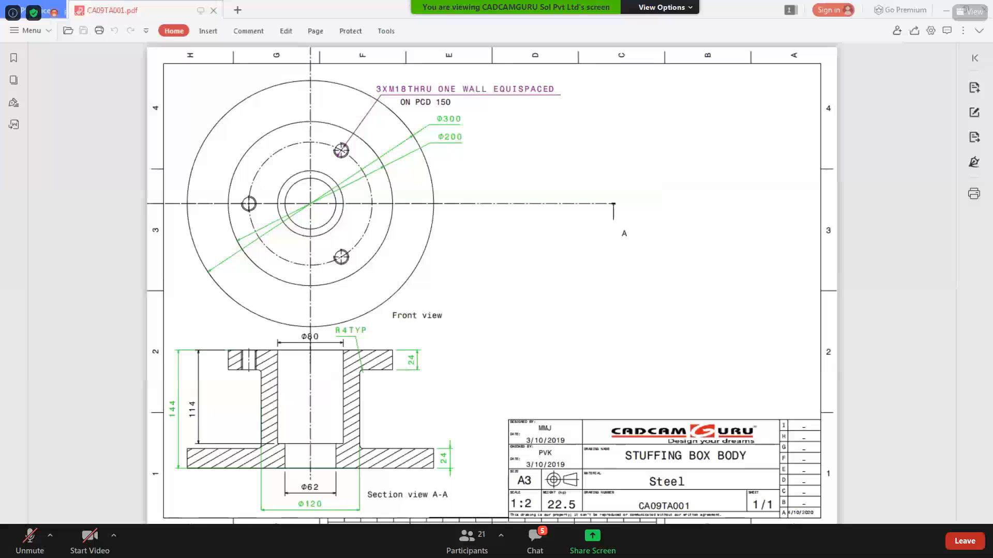
ctrl+scroll(292, 345, up, 6)
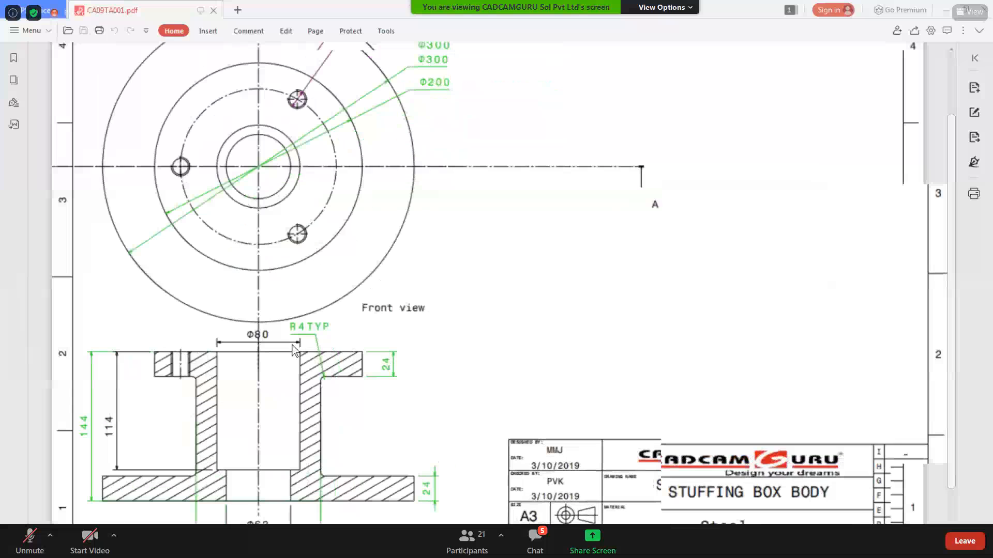
ctrl+scroll(294, 347, down, 3)
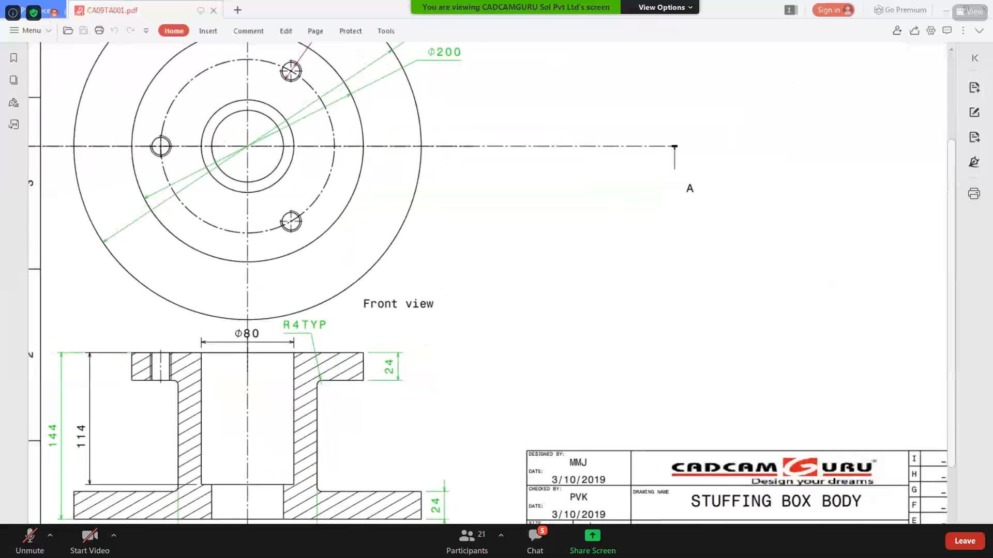
key(alt+Tab)
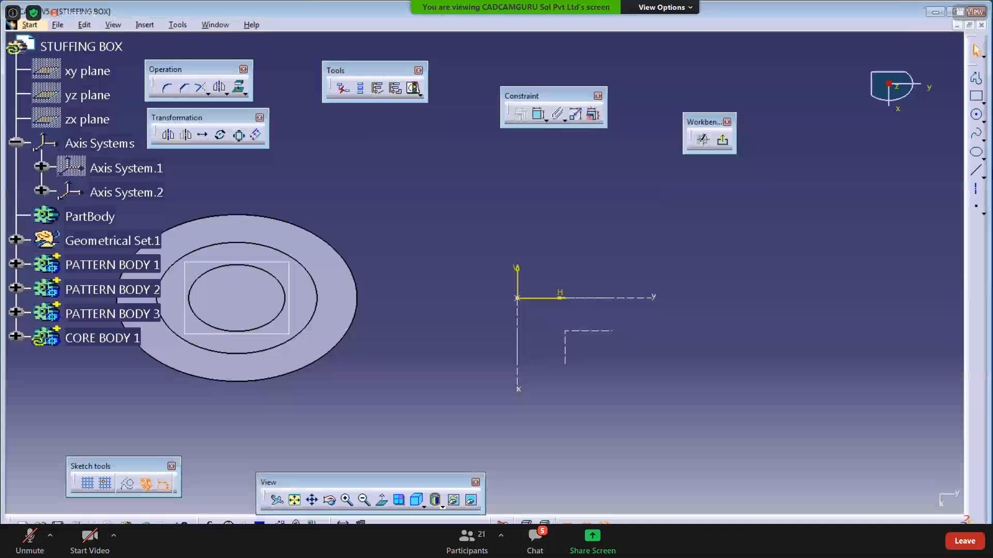
- Hide Axis System.2 and draw a circle centred on the sketch origin
click(976, 114)
middle_drag(328, 242, 272, 246)
right_click(122, 204)
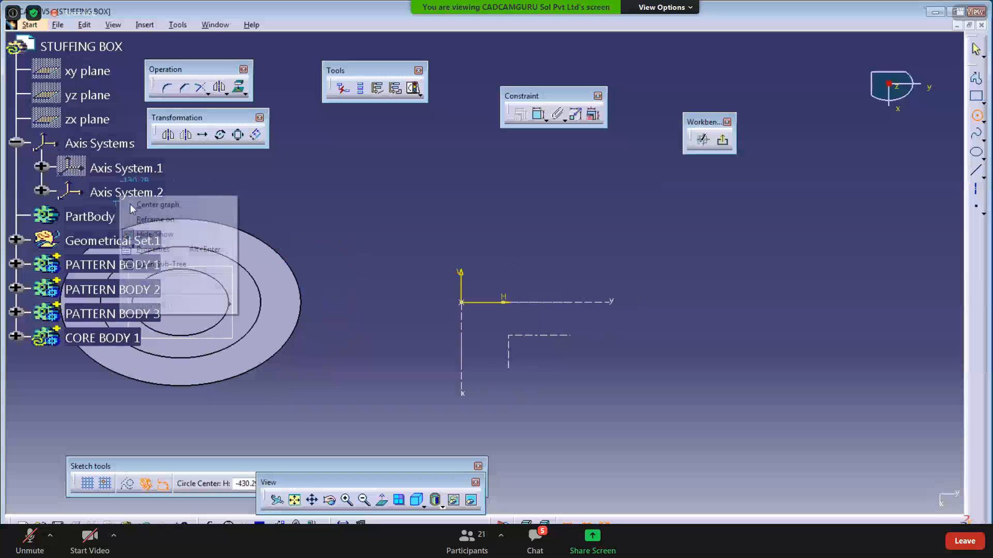
click(150, 234)
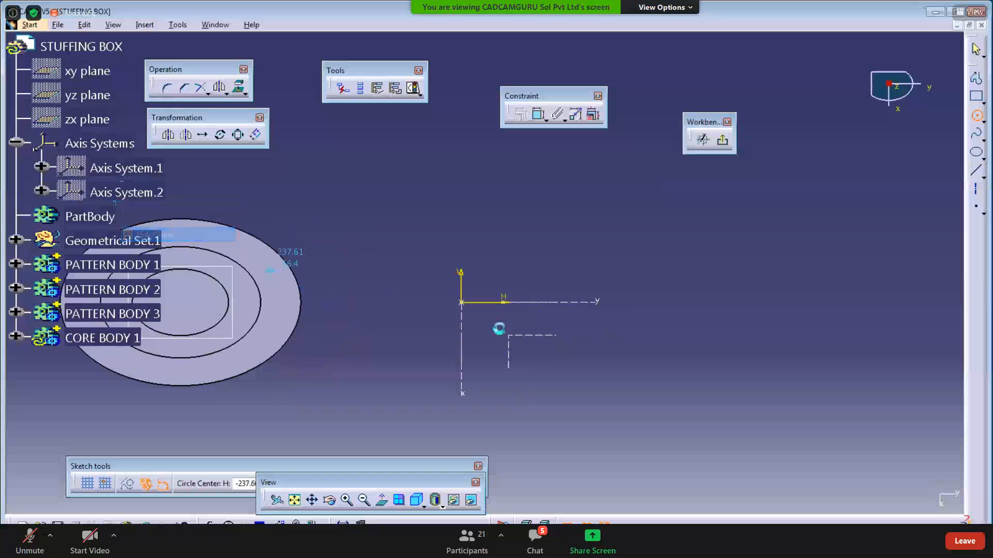
click(461, 303)
click(475, 351)
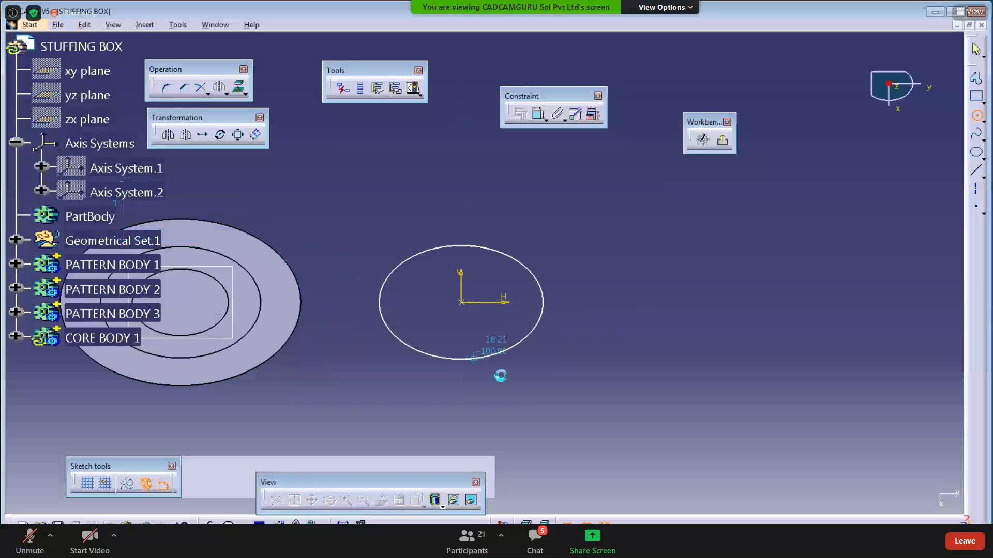
- Constrain the circle's diameter to 80 mm
click(536, 116)
click(534, 232)
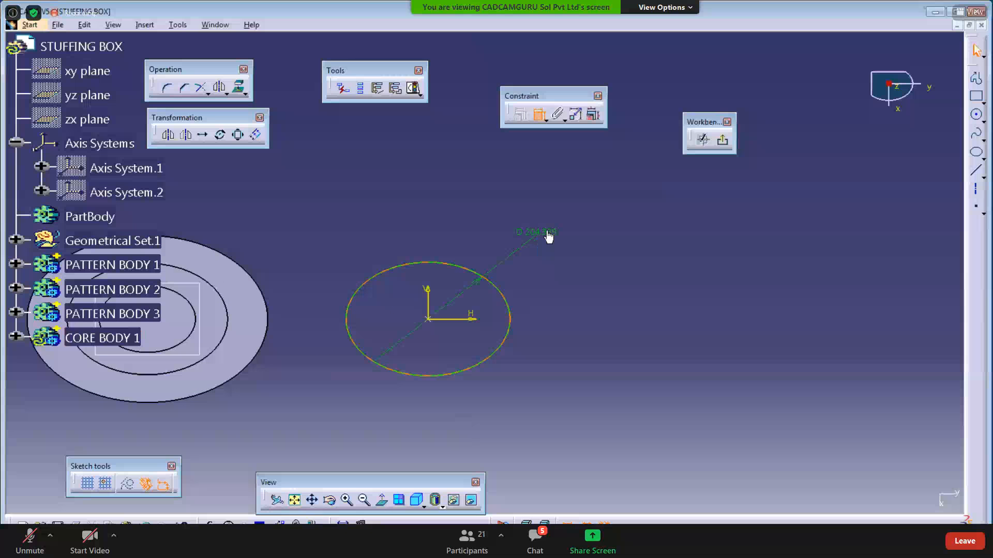
double_click(548, 234)
text(80)
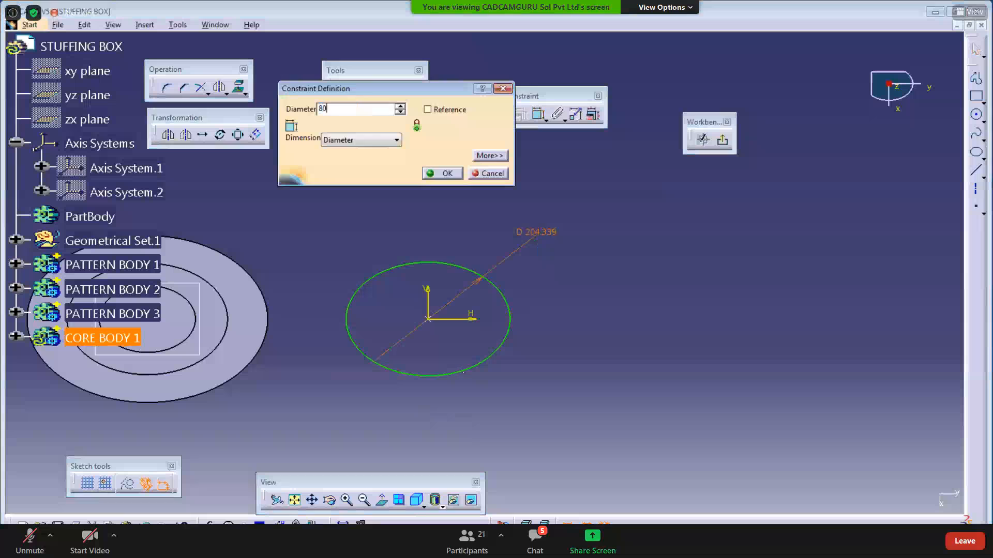
key(Return)
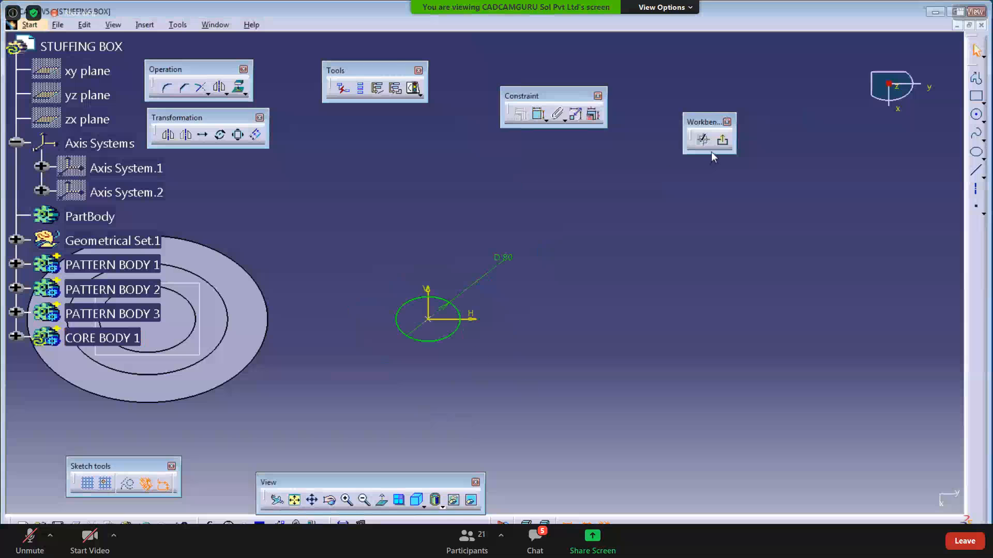
- Exit the sketch, show Axis System.2, and expand CORE BODY 1 to reveal Sketch.4
click(722, 140)
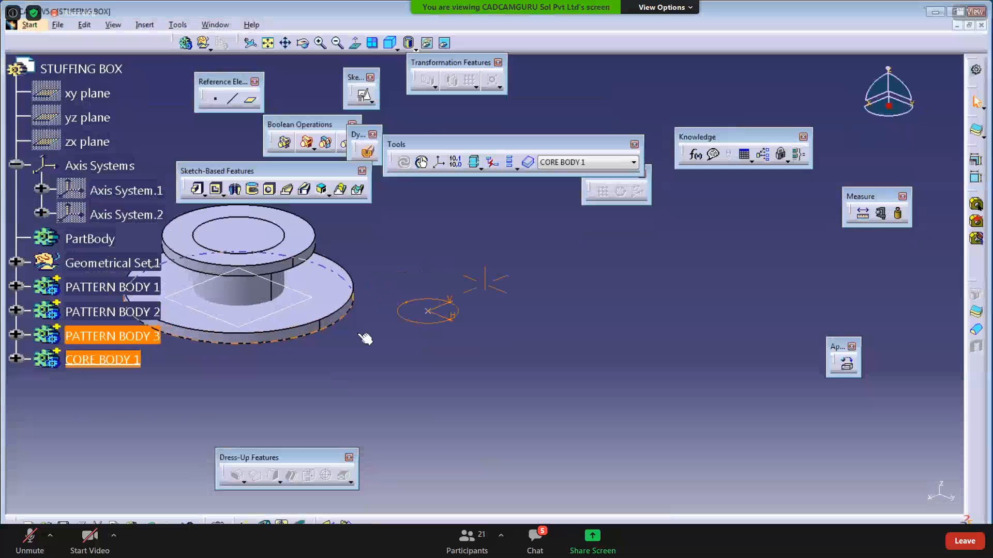
right_click(146, 216)
click(179, 254)
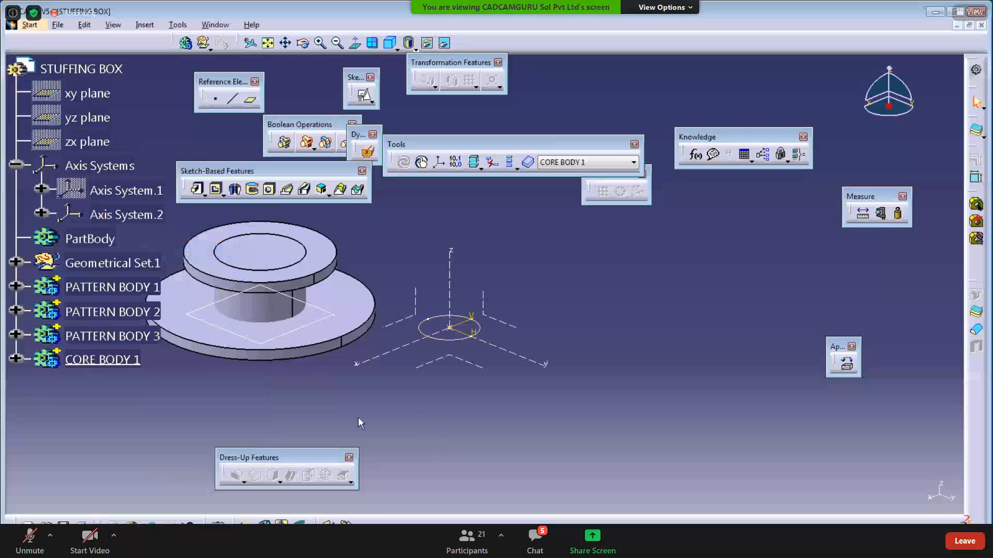
middle_drag(357, 417, 416, 397)
click(17, 360)
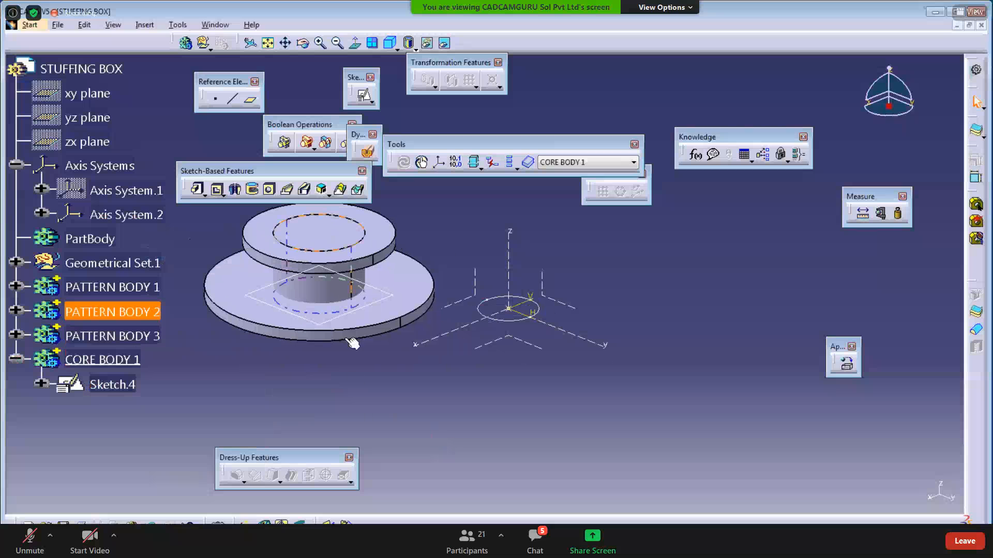
- Pad Sketch.4 114 mm in the reversed direction to create Pad.4
click(198, 190)
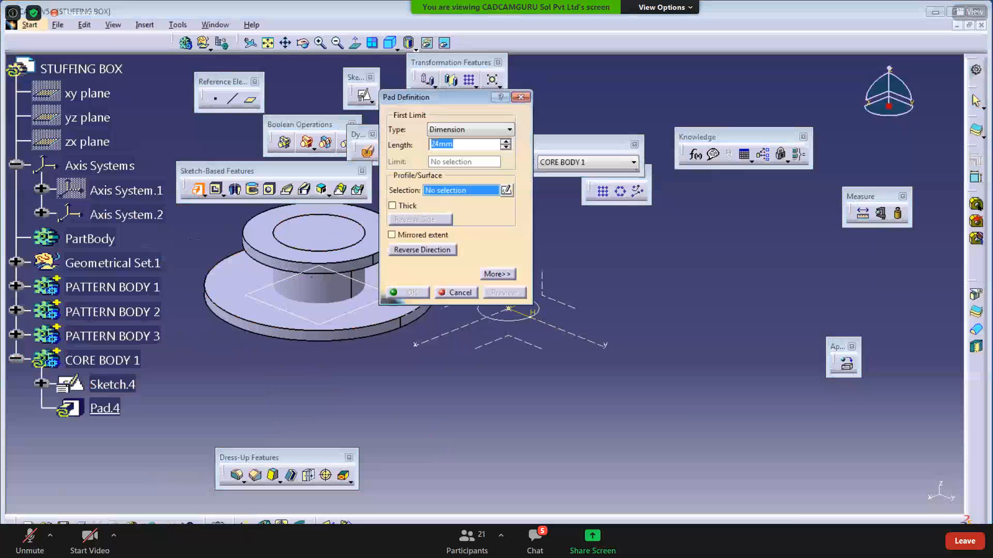
key(alt+Tab)
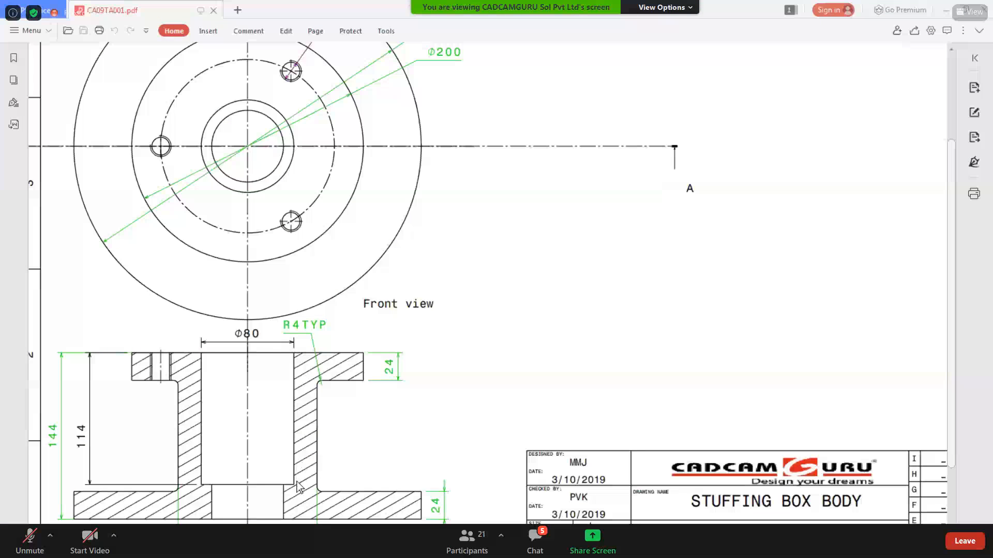
key(alt+Tab)
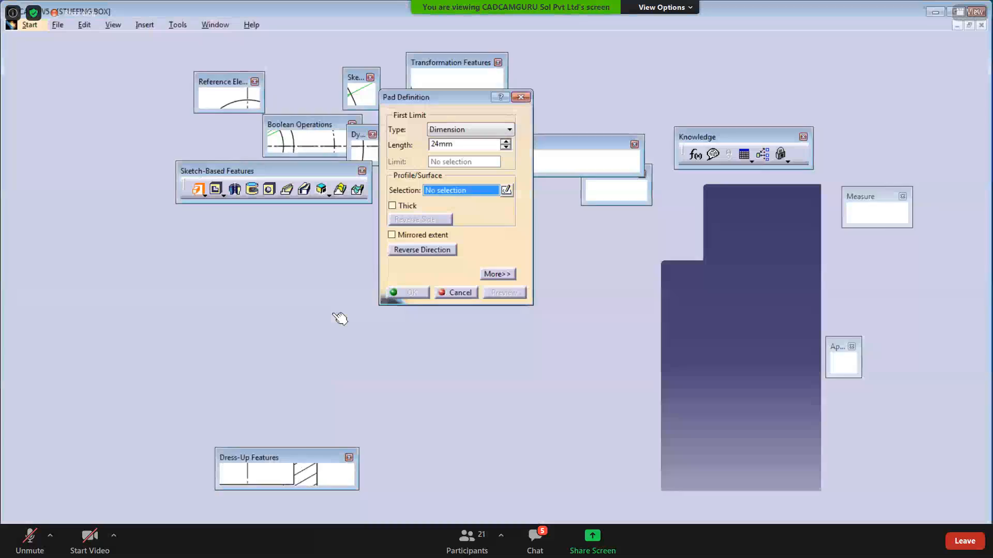
text(114)
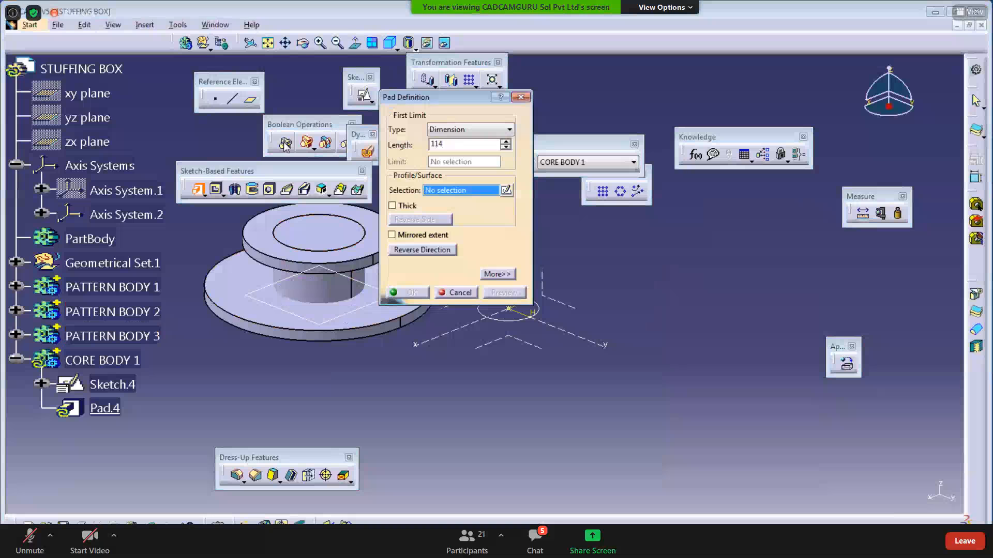
click(421, 415)
middle_drag(429, 384, 370, 418)
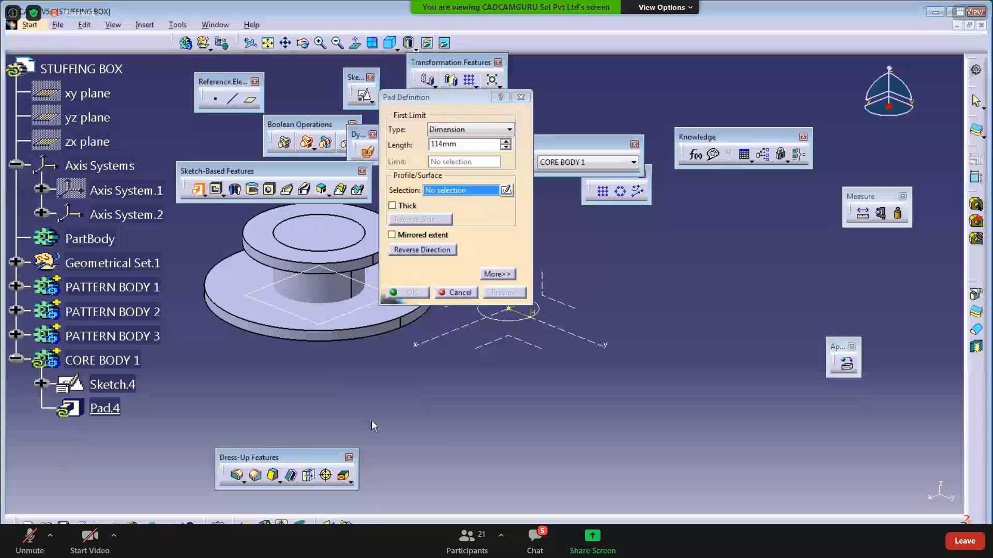
click(441, 358)
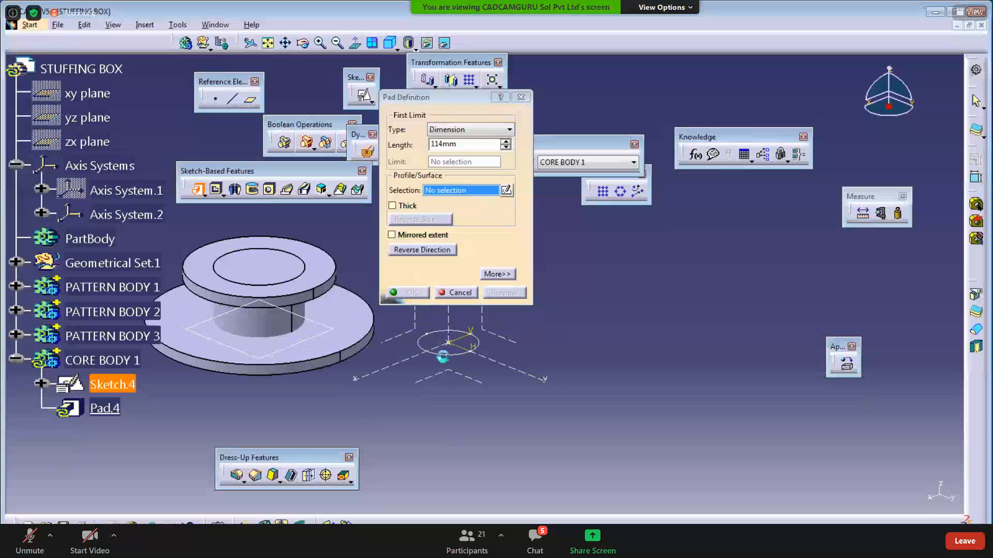
click(424, 252)
click(504, 293)
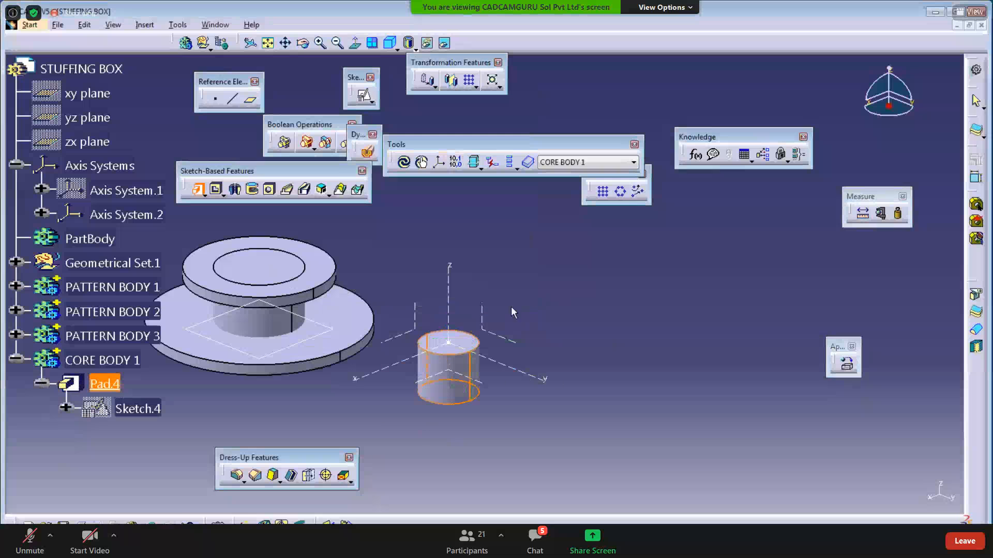
click(409, 293)
- Insert a new empty body, Body.6, into the part
middle_drag(536, 329, 536, 301)
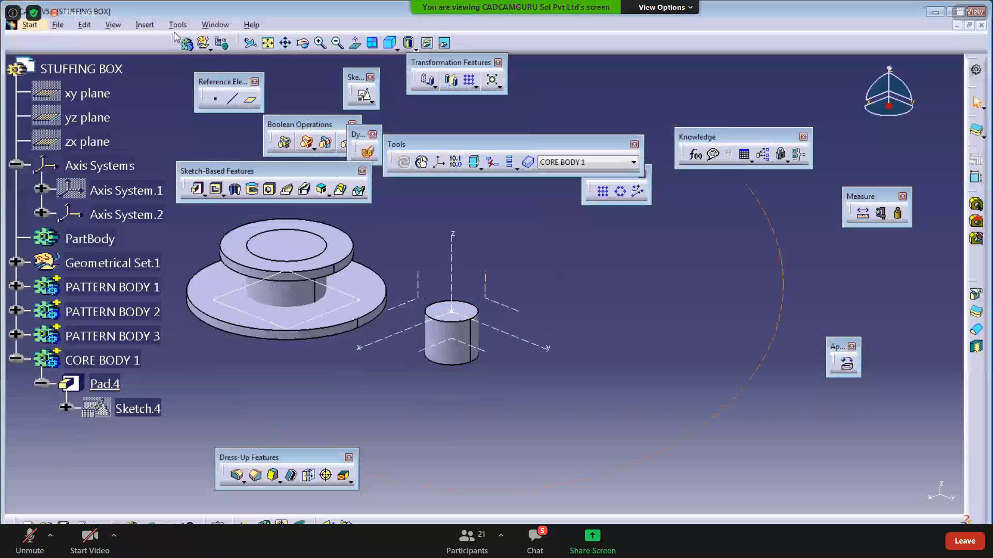
click(145, 24)
click(156, 55)
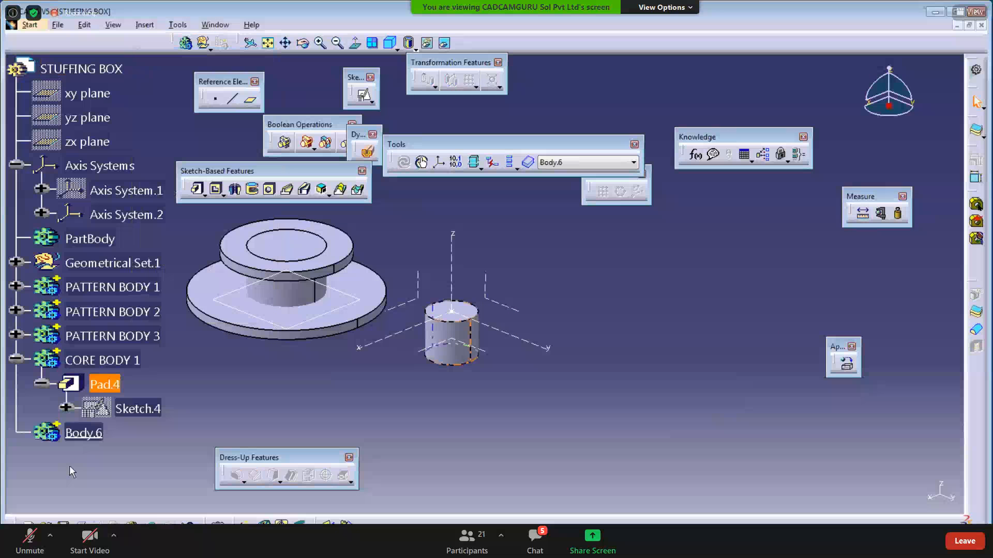
- Rename Body.6 to 'CORE BODY 2'
right_click(87, 434)
click(121, 232)
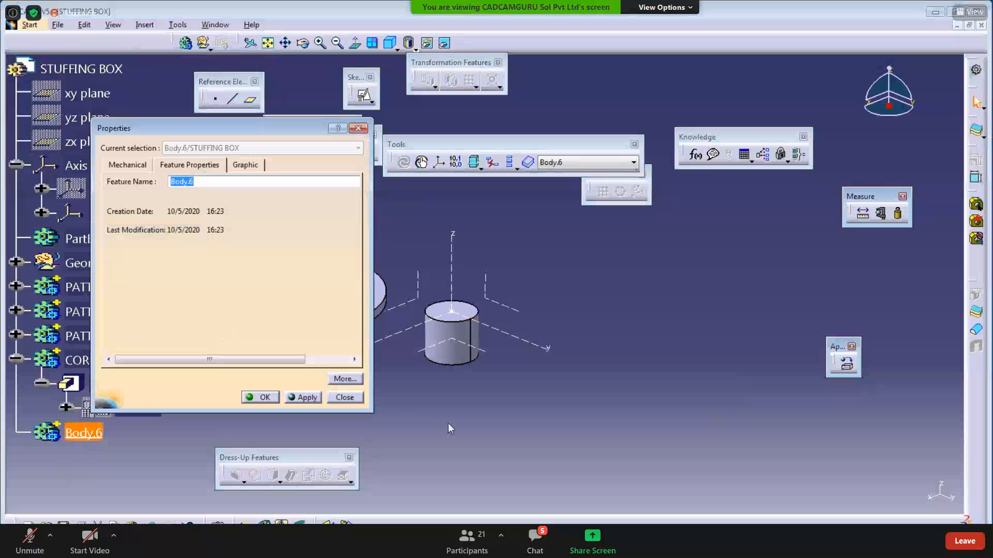
text(CORE BODY 2)
key(Return)
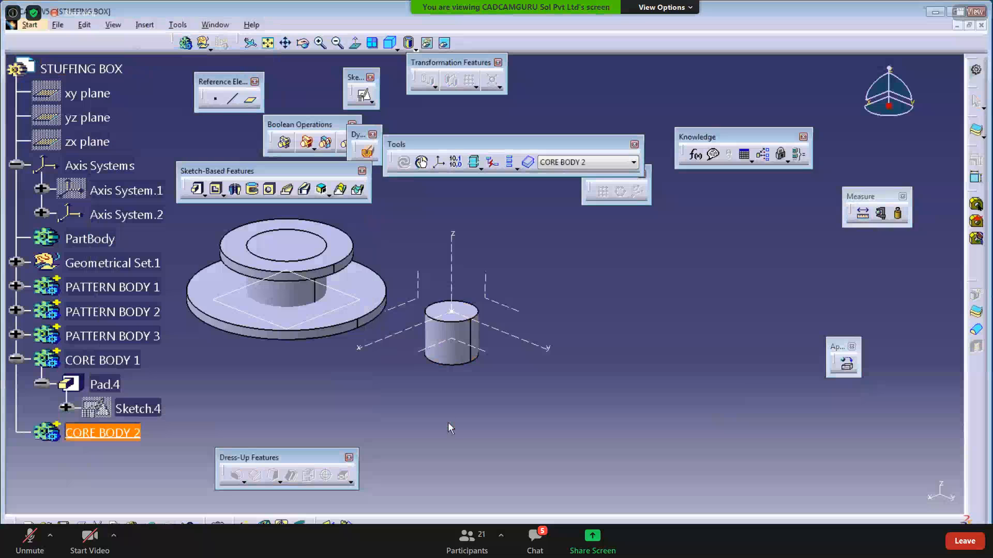
- Start a positioned sketch on Axis System.2's XY plane
click(363, 94)
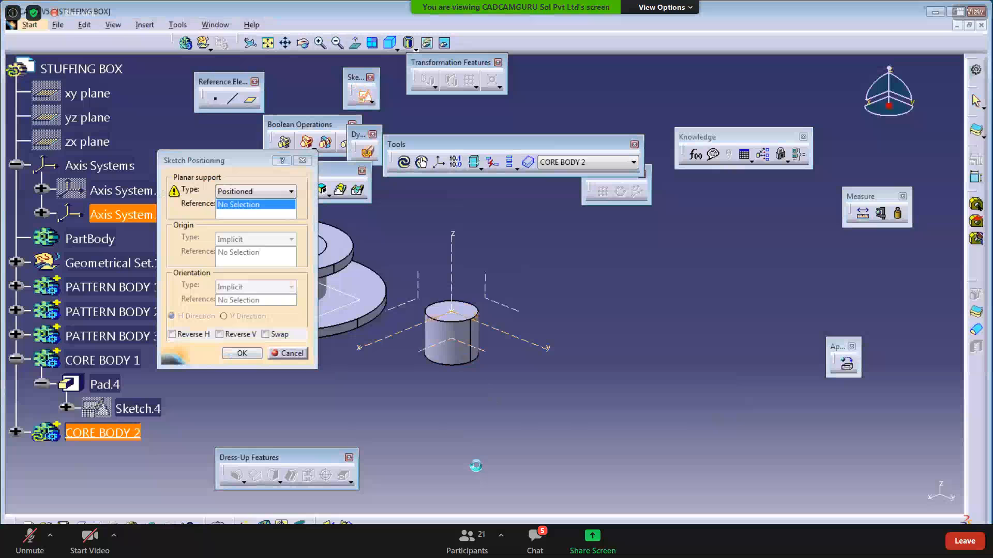
click(474, 351)
click(243, 352)
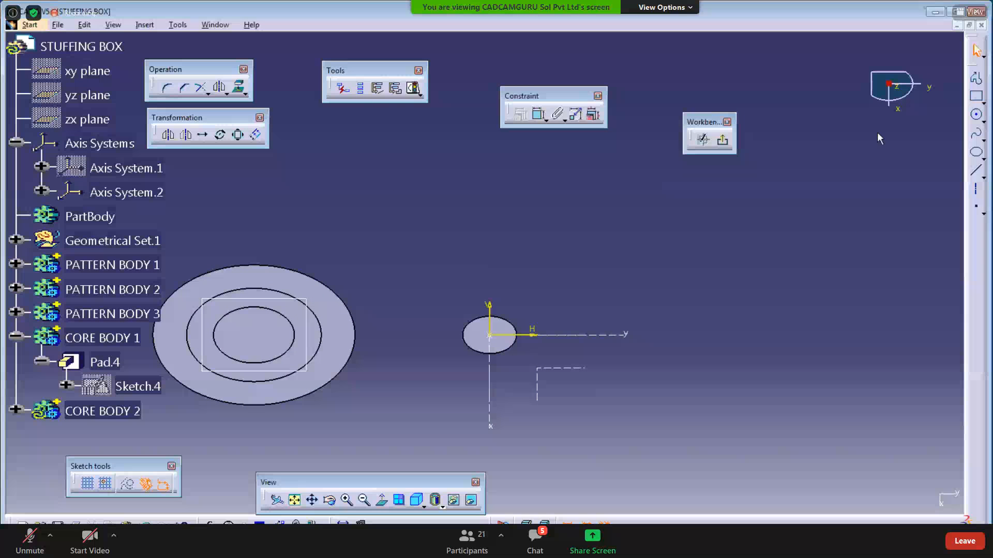
- Draw a circle at the origin and check its size in the PDF drawing
click(976, 114)
click(489, 335)
click(532, 333)
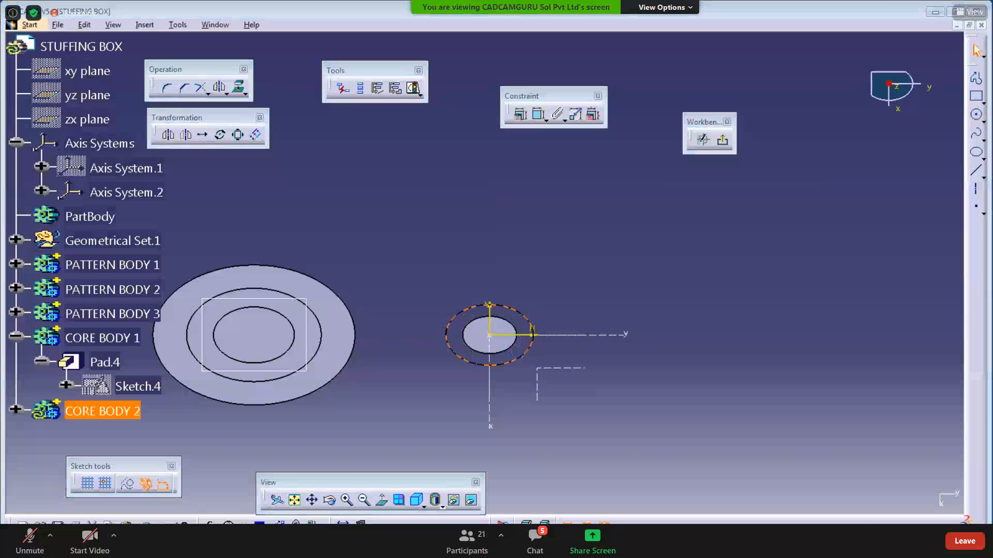
key(alt+Tab)
scroll(415, 449, down, 1)
scroll(415, 449, down, 2)
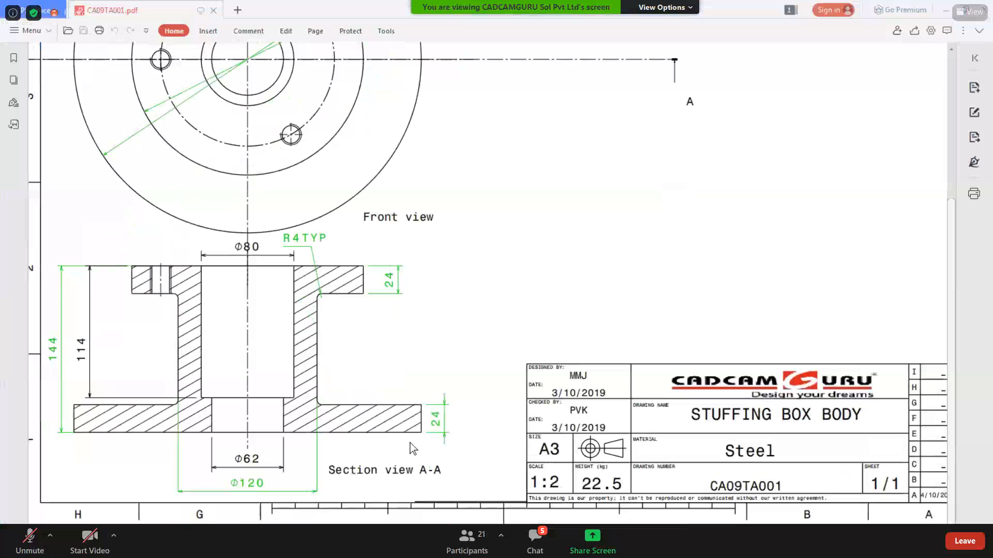
key(alt+Tab)
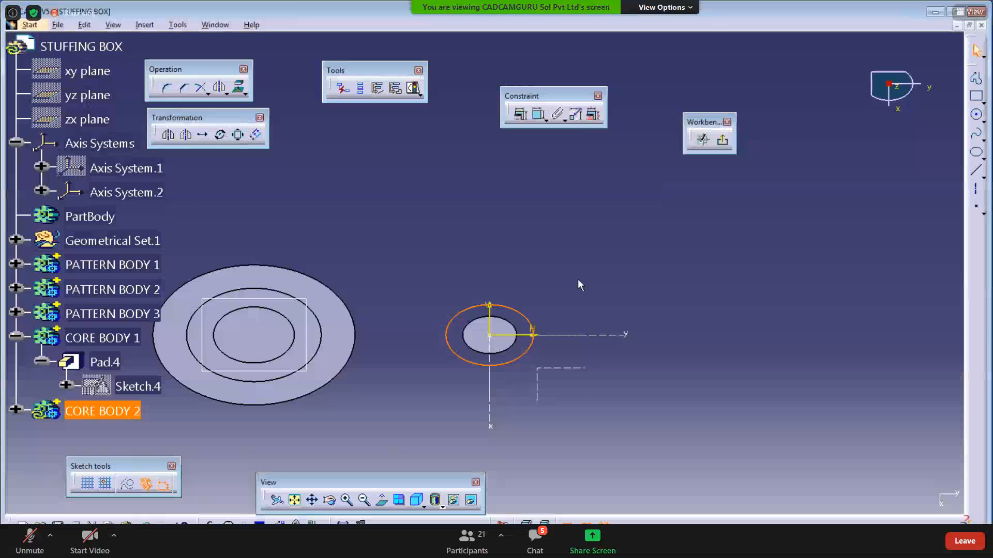
- Constrain the circle to 62 mm diameter and exit the sketch
click(521, 114)
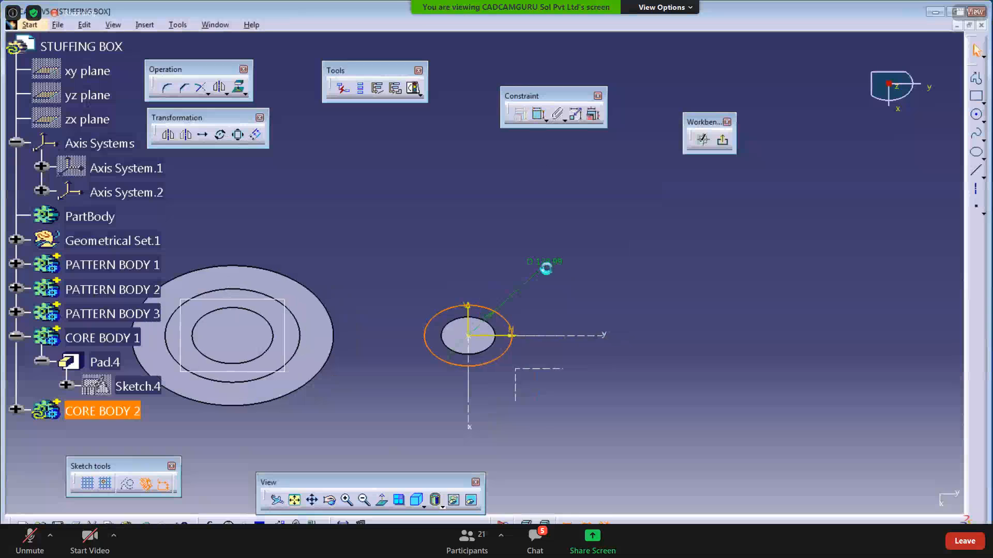
double_click(544, 262)
text(62mm)
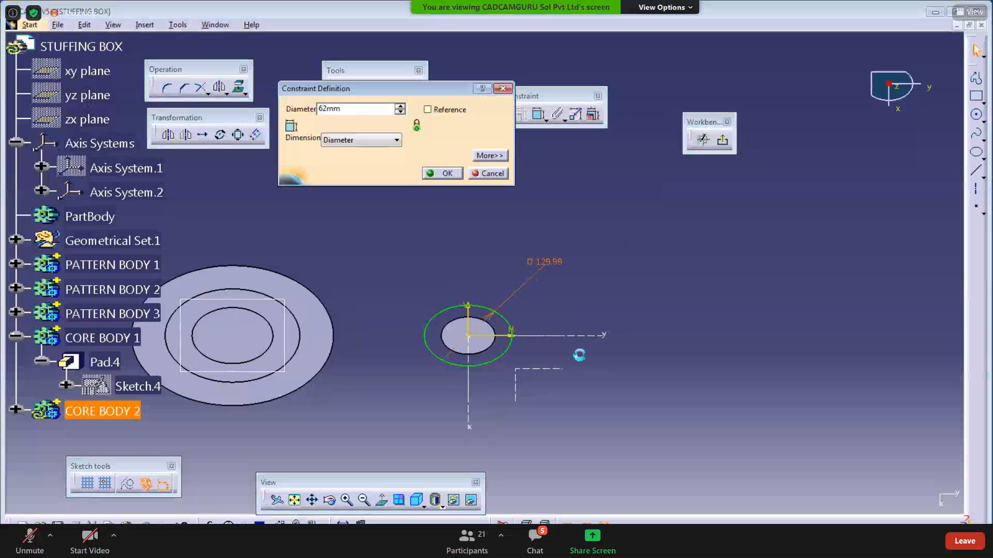
key(Return)
click(722, 139)
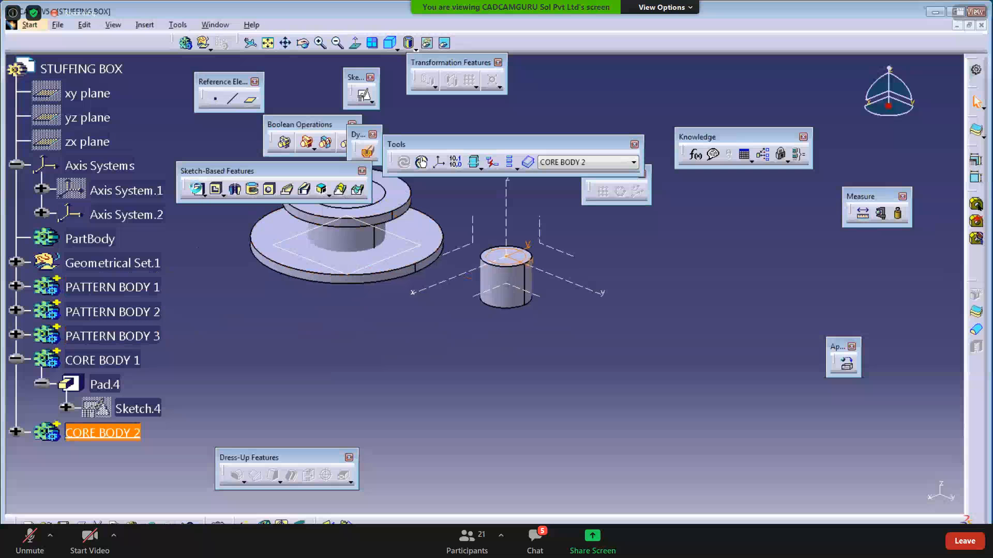
click(197, 189)
middle_drag(466, 430, 405, 509)
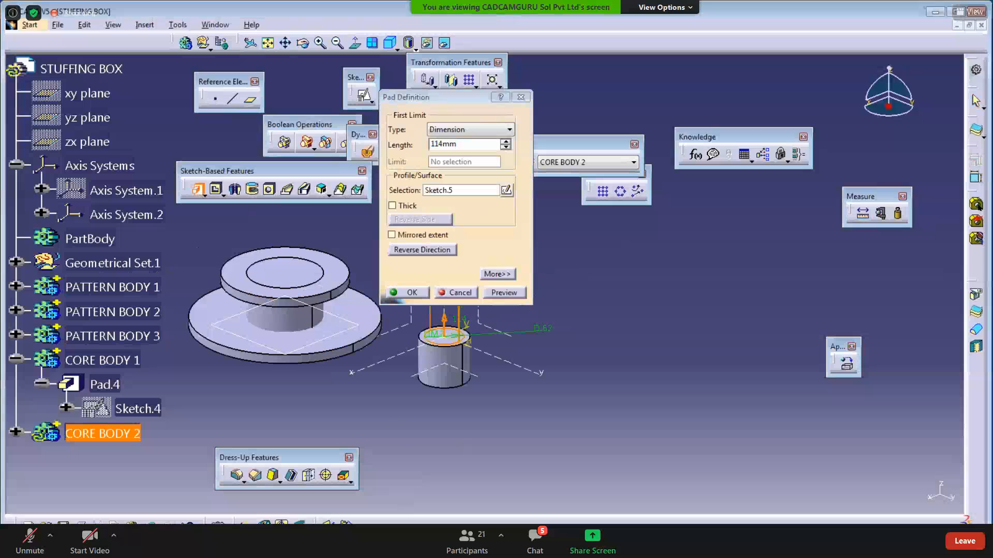
key(alt+Tab)
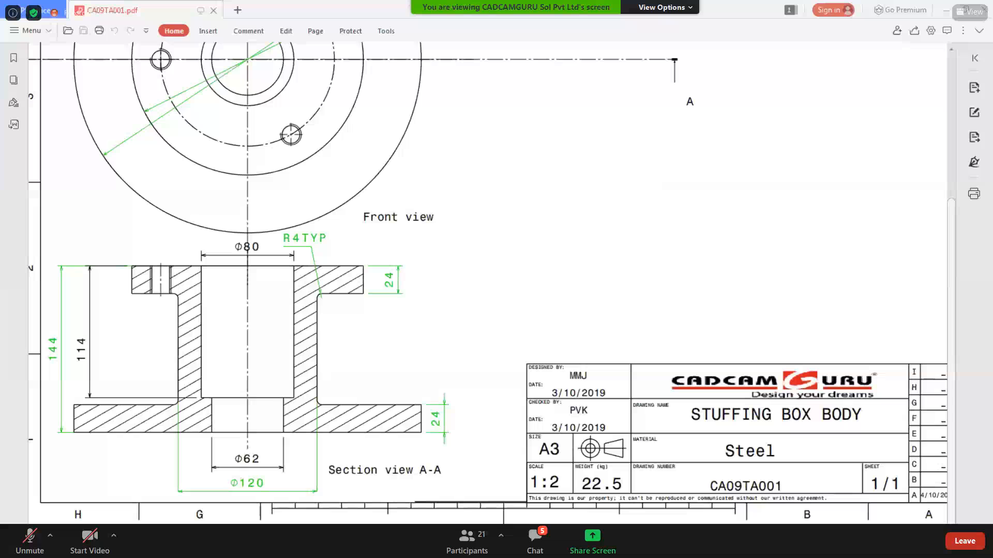
key(alt+Tab)
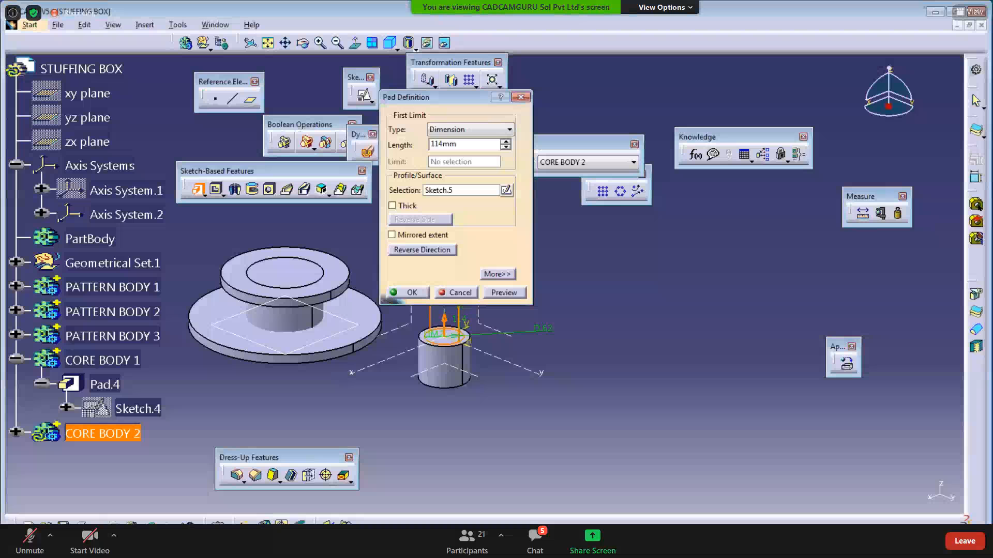
click(455, 292)
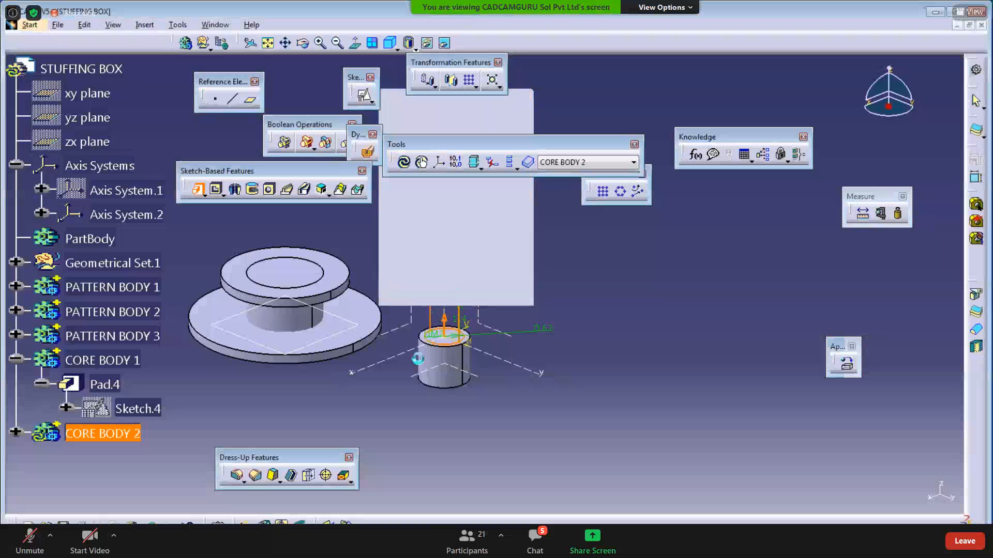
middle_drag(386, 425, 408, 402)
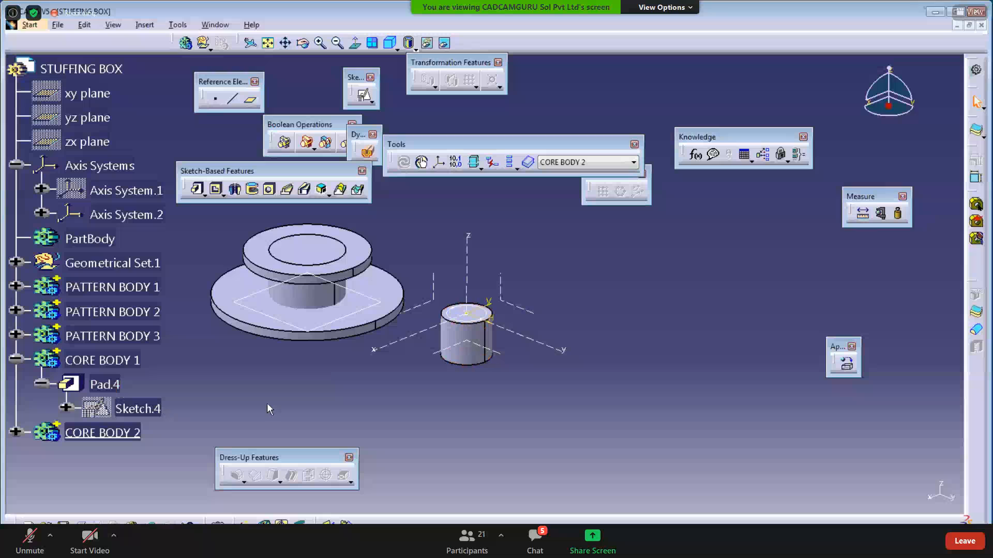
- Delete Pad.4 and define CORE BODY 1 as the in-work object
right_click(103, 385)
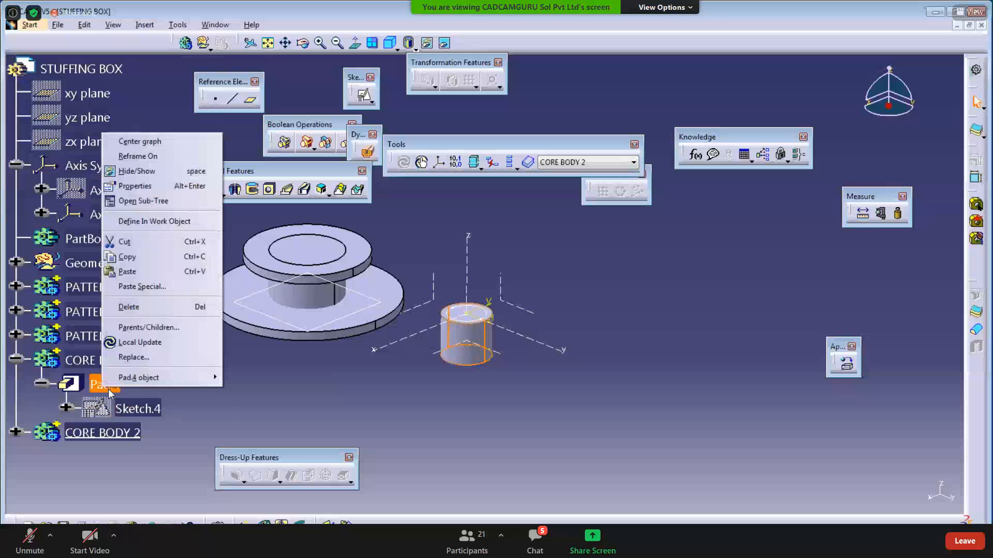
click(132, 306)
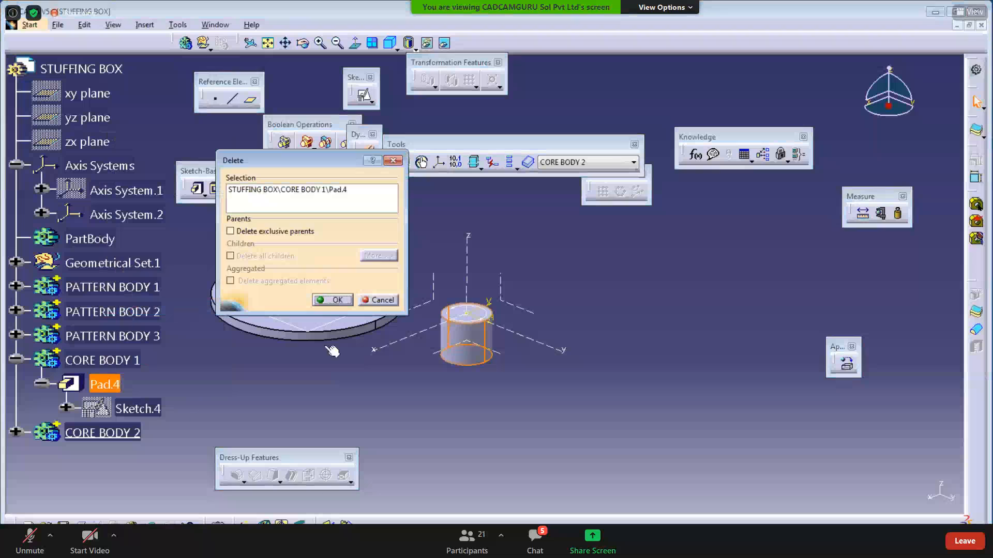
click(334, 301)
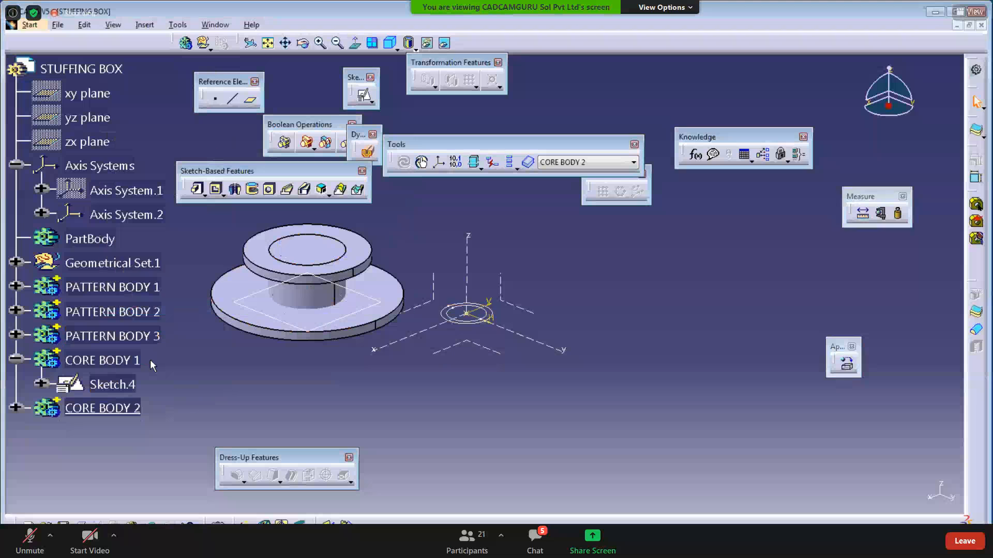
right_click(136, 361)
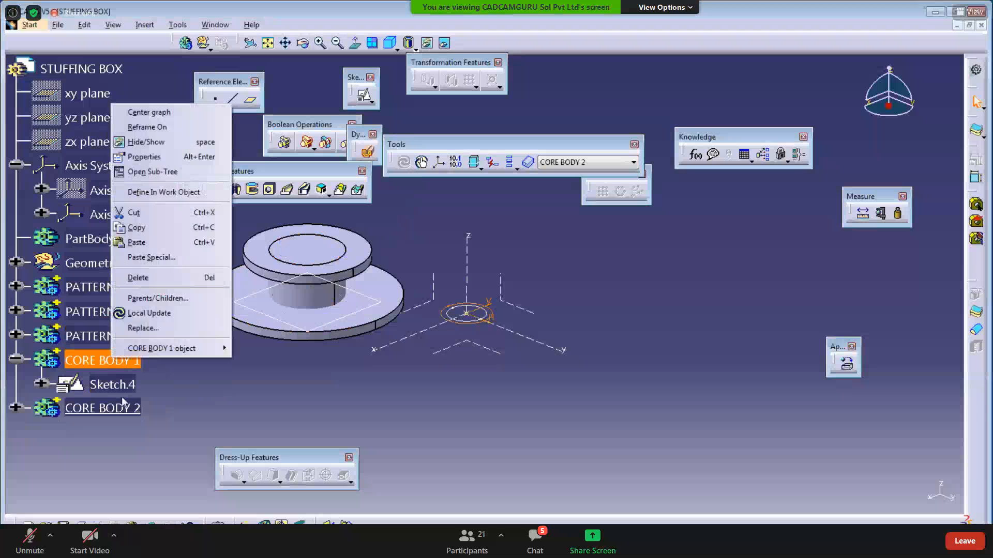
click(136, 193)
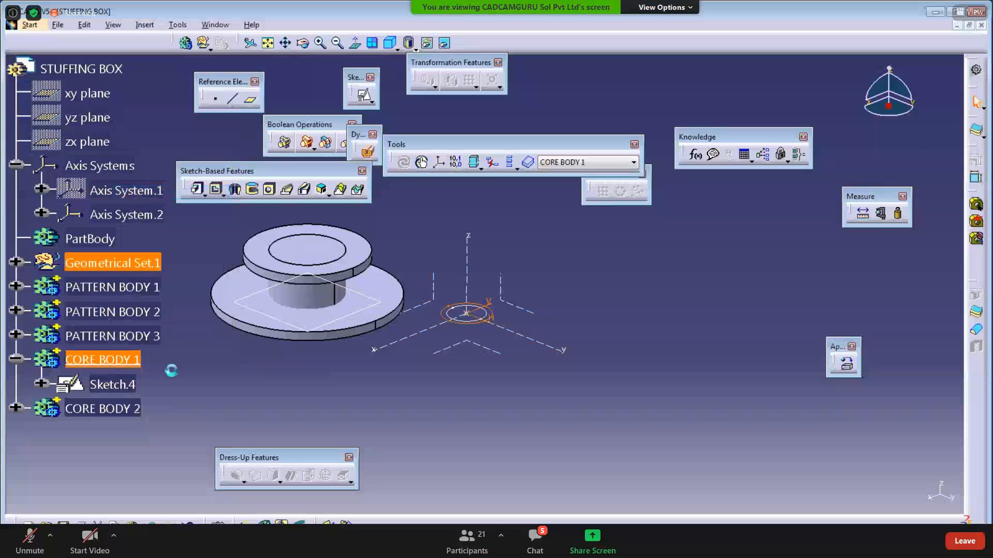
- Cut Pocket.1 from Sketch.4's 80 mm circle at 114 mm depth
click(217, 190)
click(110, 385)
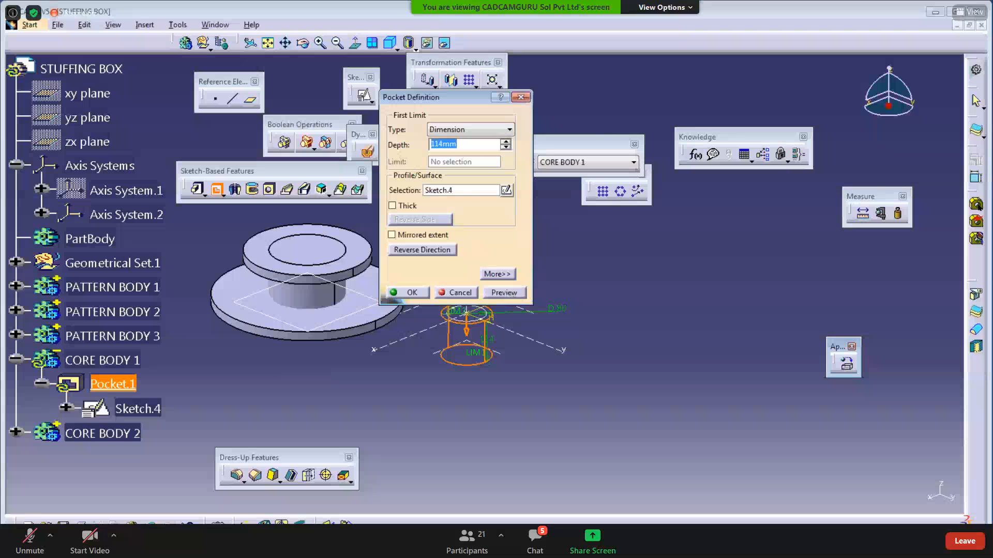
key(alt+Tab)
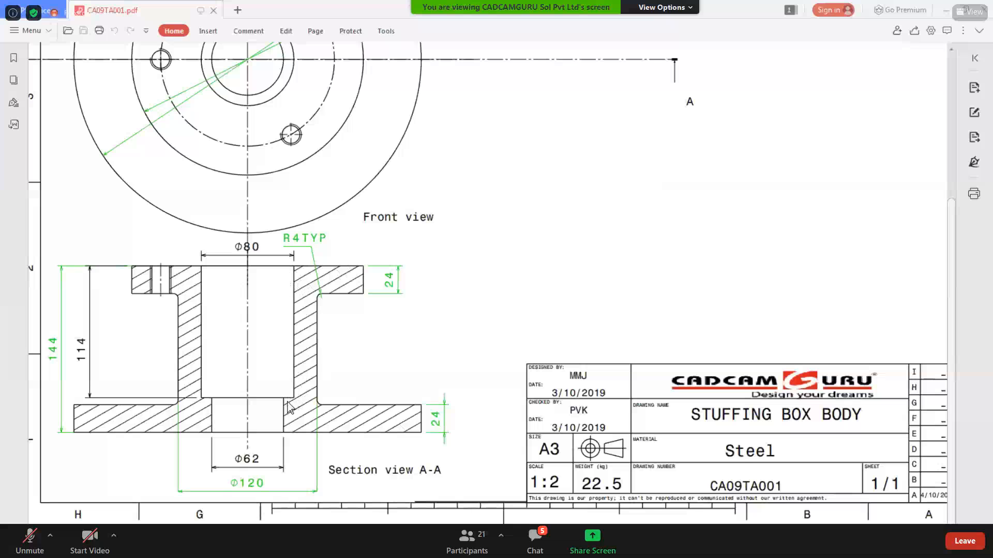
click(946, 11)
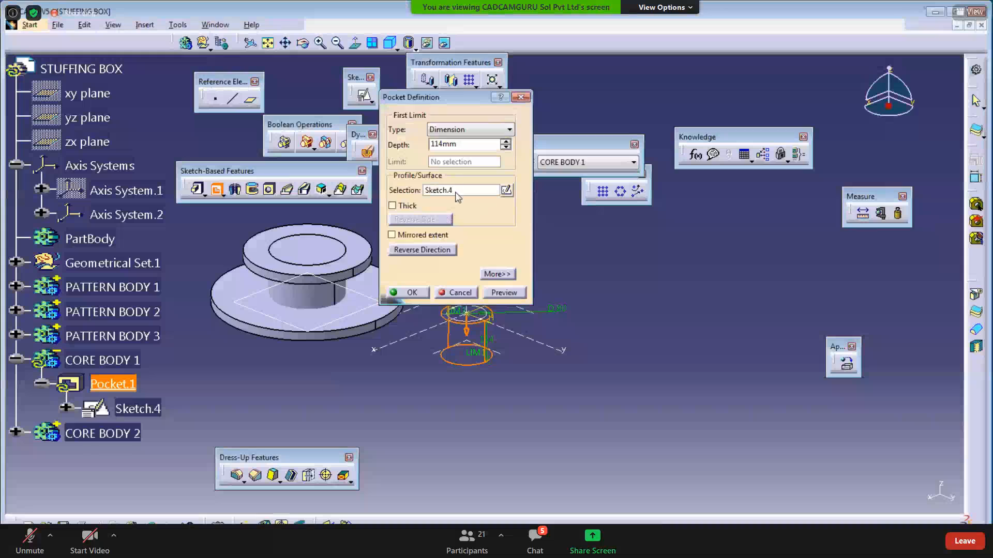
click(498, 293)
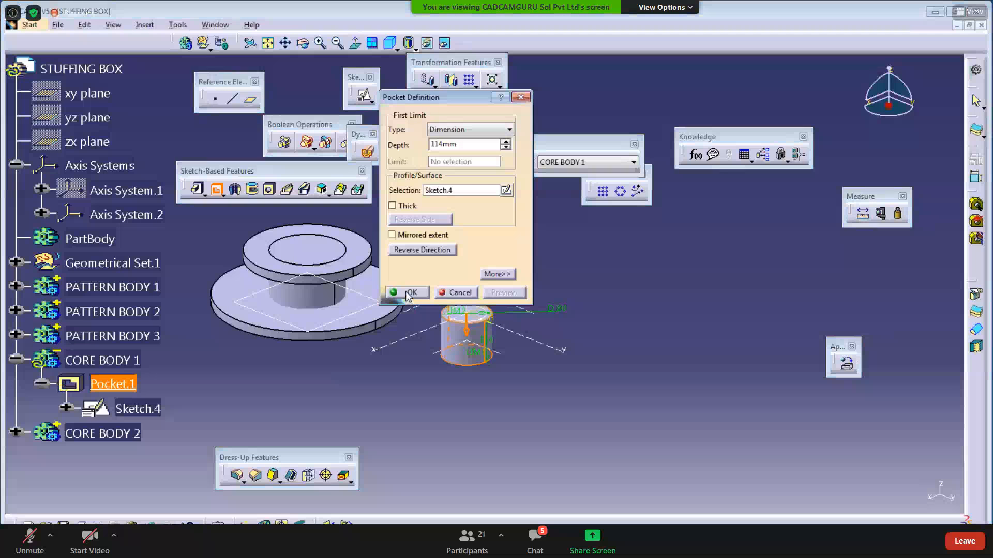
click(408, 293)
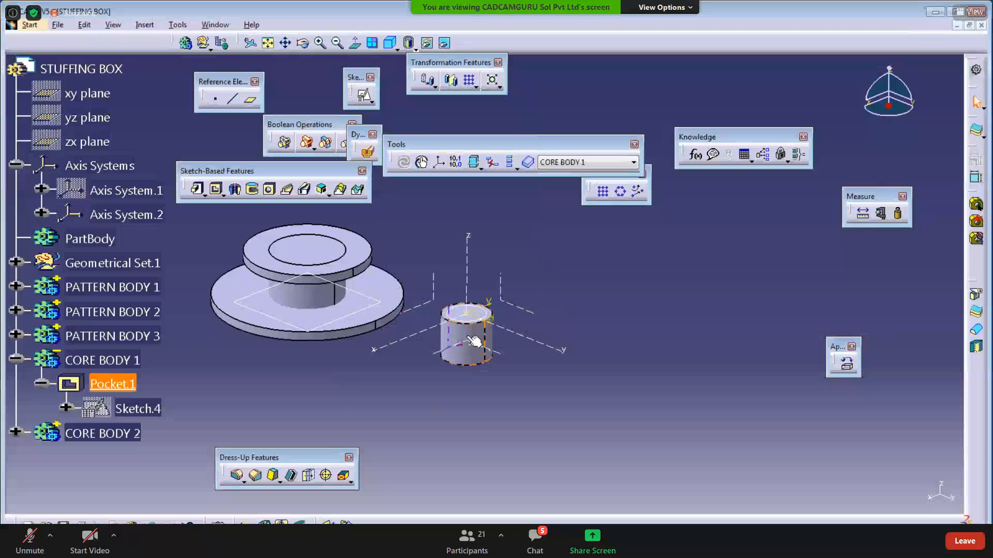
click(119, 361)
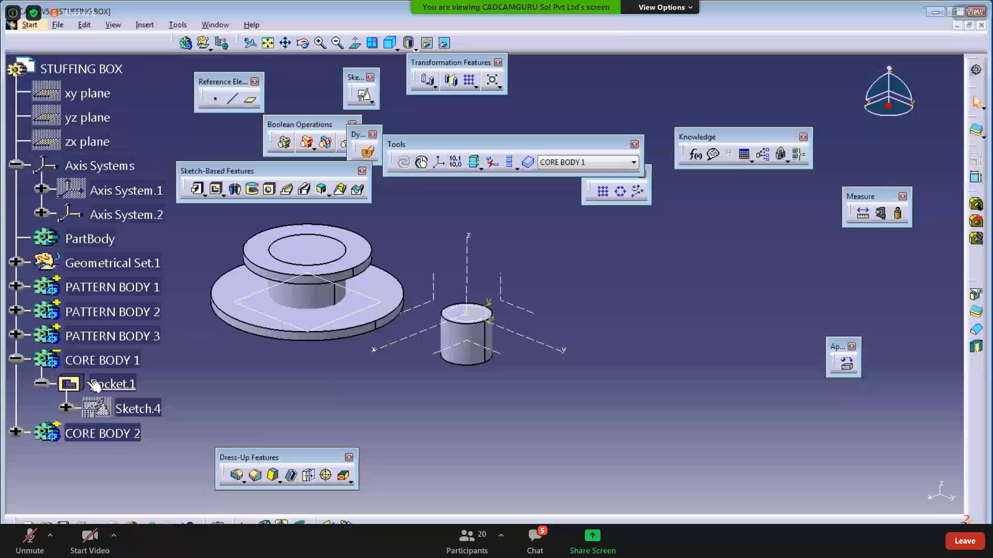
- Define CORE BODY 2 as the in-work object and expand it to show Sketch.5
right_click(141, 440)
click(197, 269)
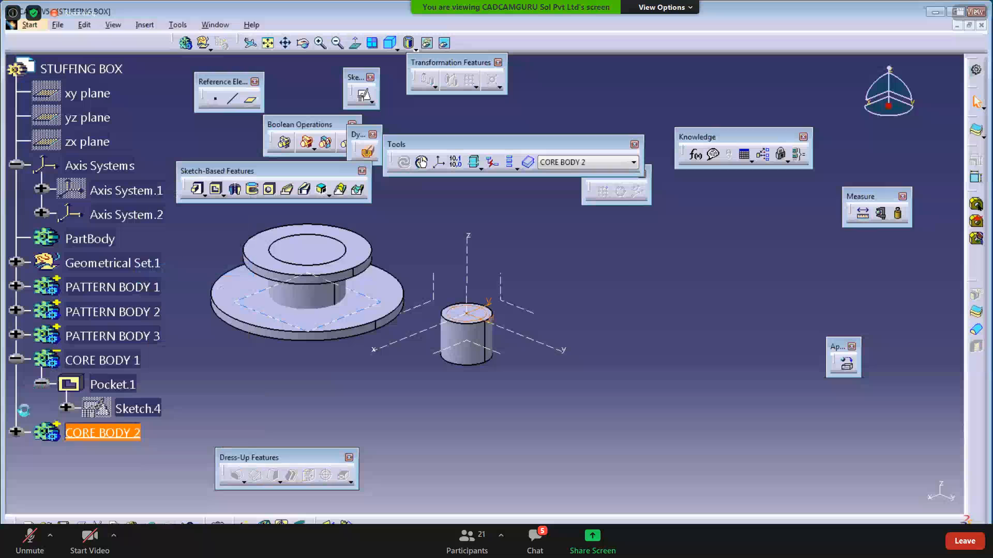
click(14, 435)
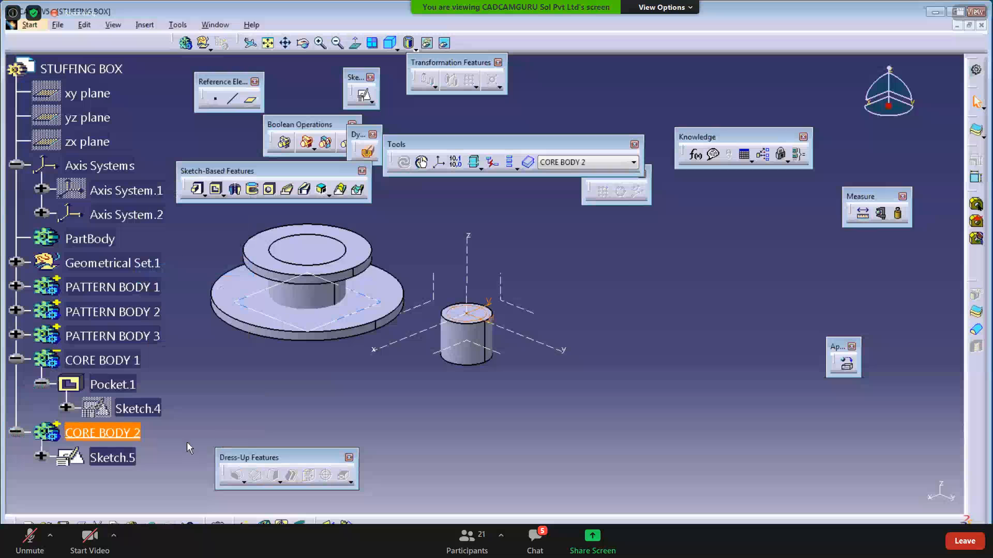
- Cut Pocket.2 from Sketch.5 at 144 mm depth, then view the drawing
click(216, 189)
click(486, 314)
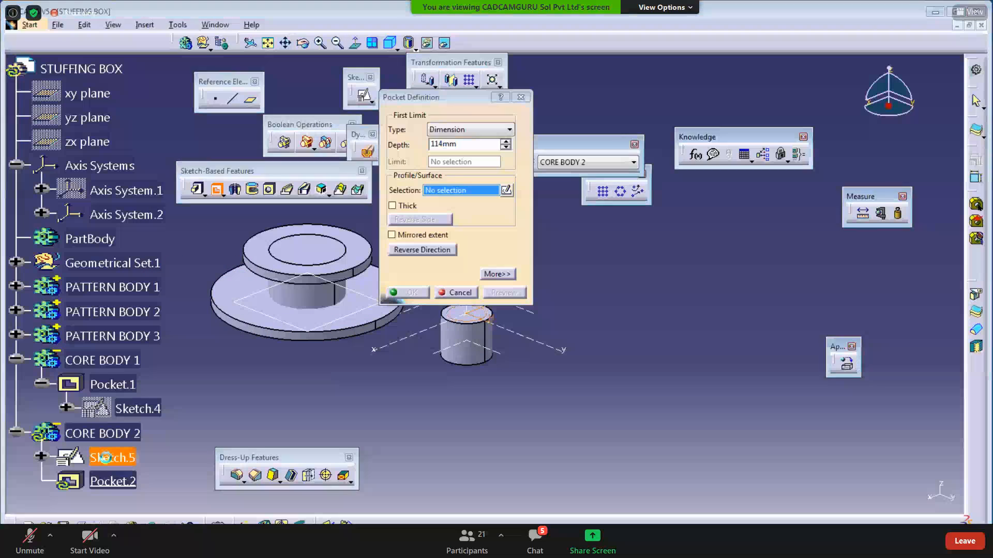
text(144)
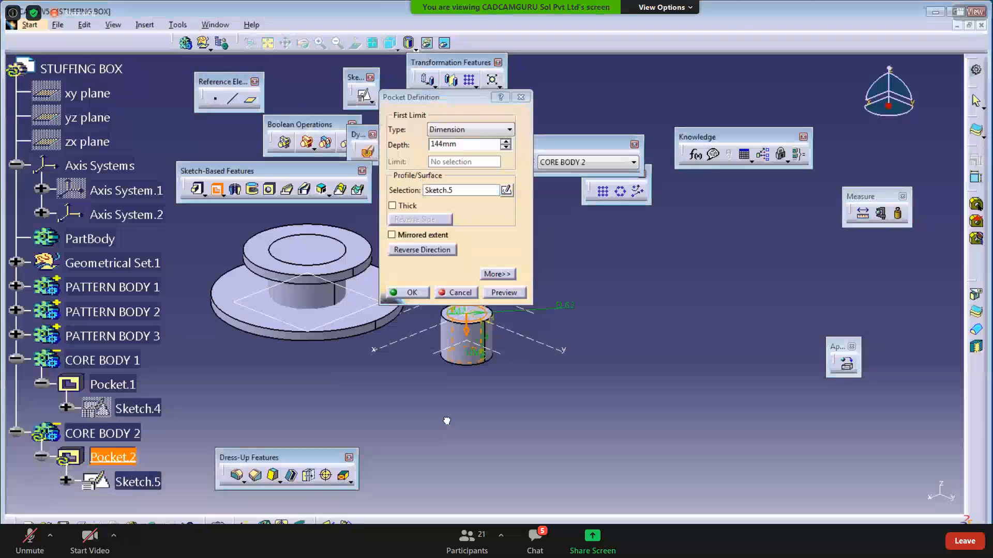
click(408, 292)
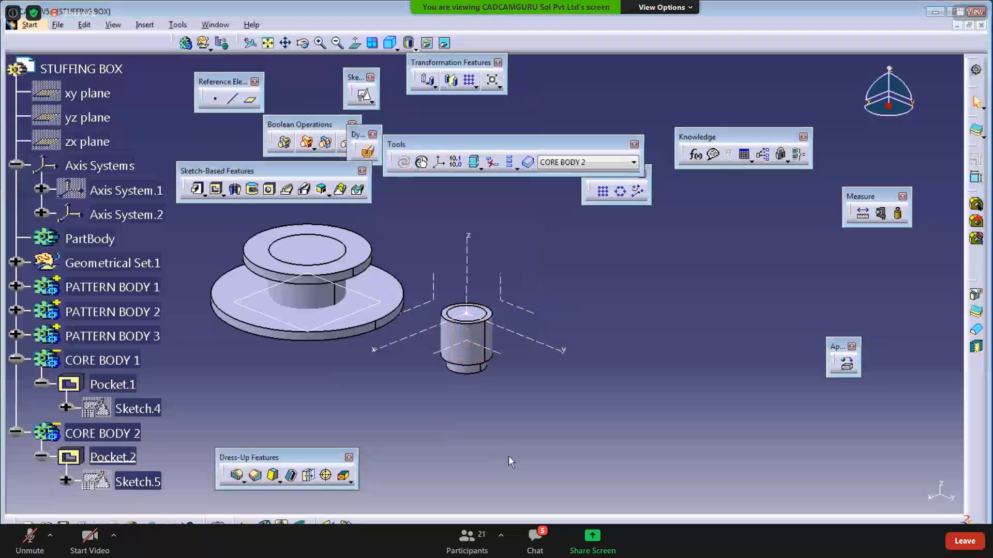
key(alt+Tab)
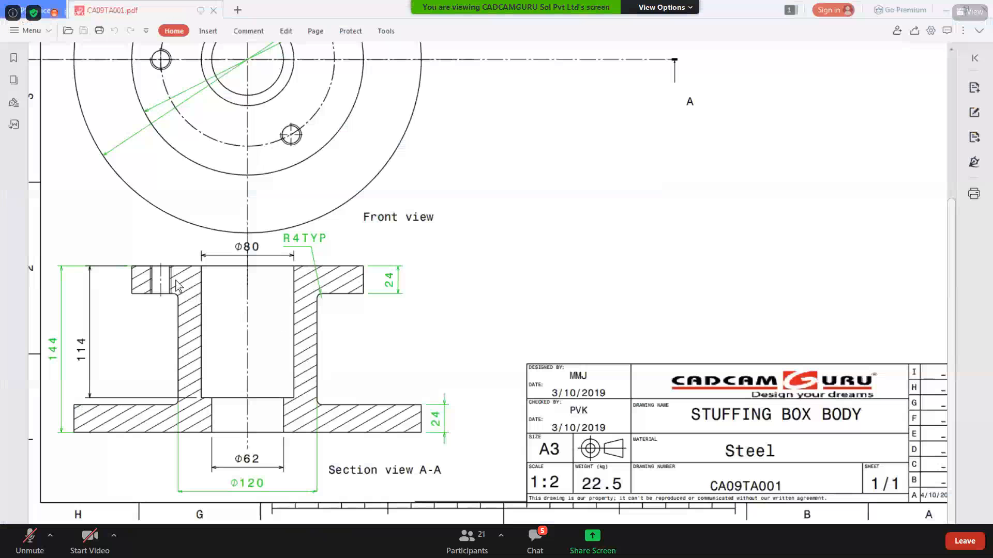
- Return to the CATIA STUFFING BOX part and pan and zoom onto CORE BODY 2's Pocket.2
key(alt+Tab)
middle_drag(454, 388, 454, 414)
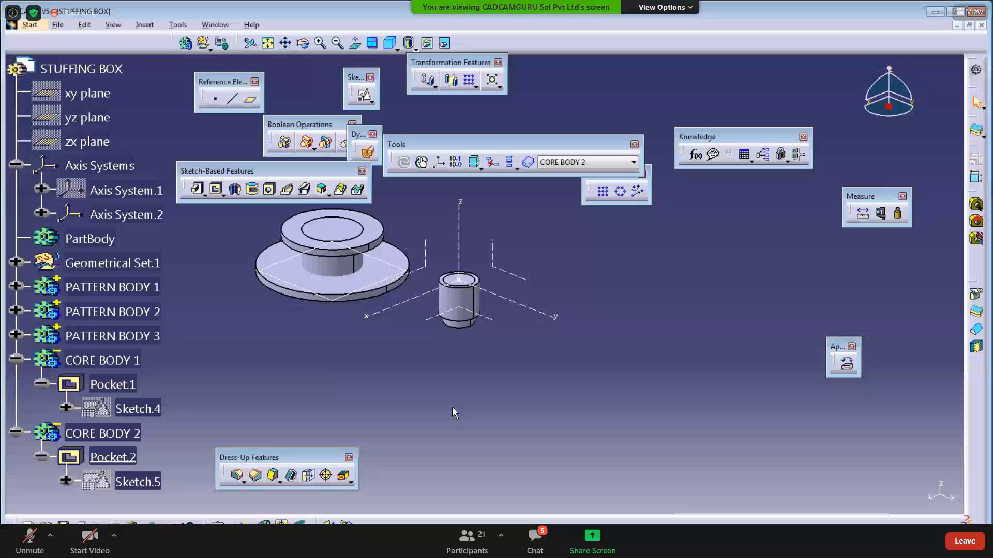
middle_drag(449, 404, 428, 418)
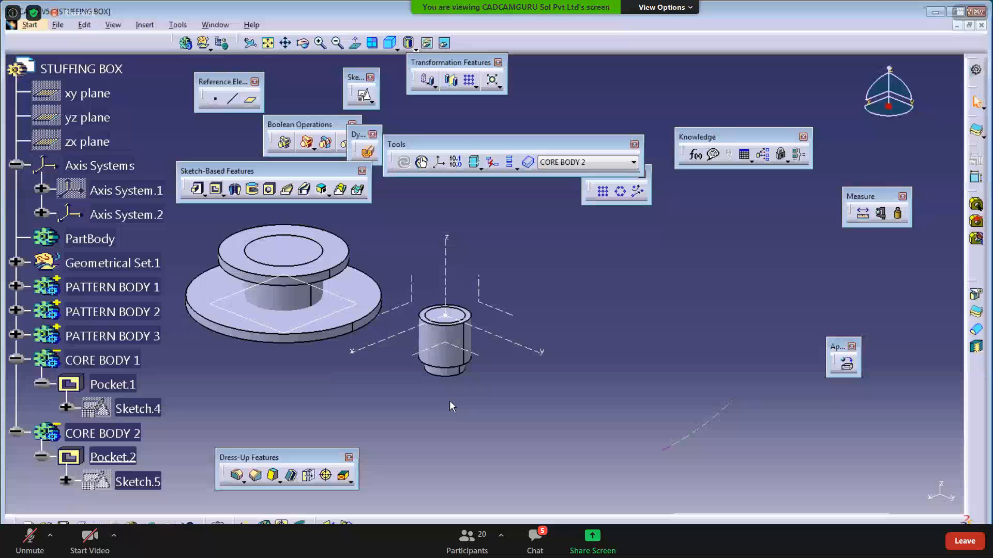
middle_drag(427, 456, 466, 409)
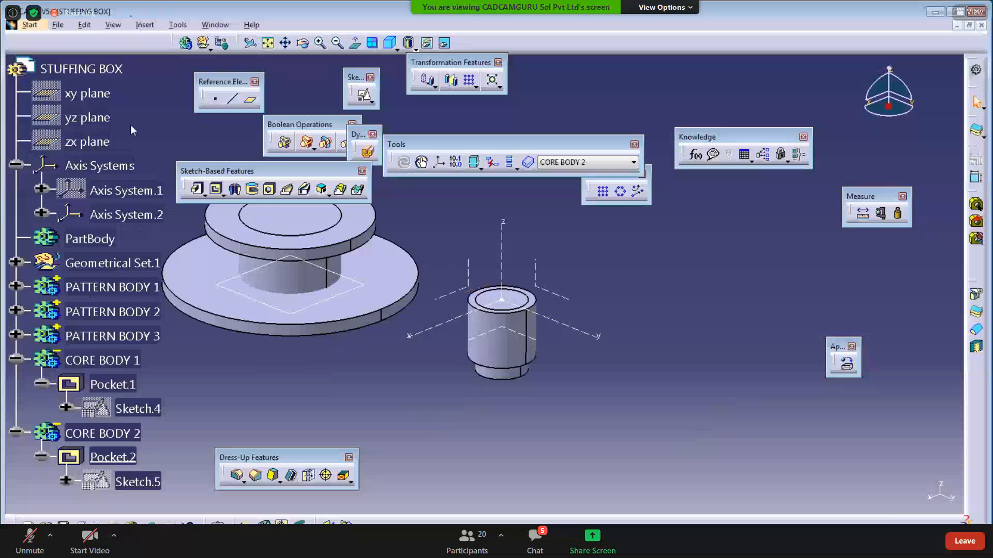
- Insert a new body, Body.7, and rename it THREAD
click(144, 25)
click(150, 50)
right_click(100, 500)
click(155, 299)
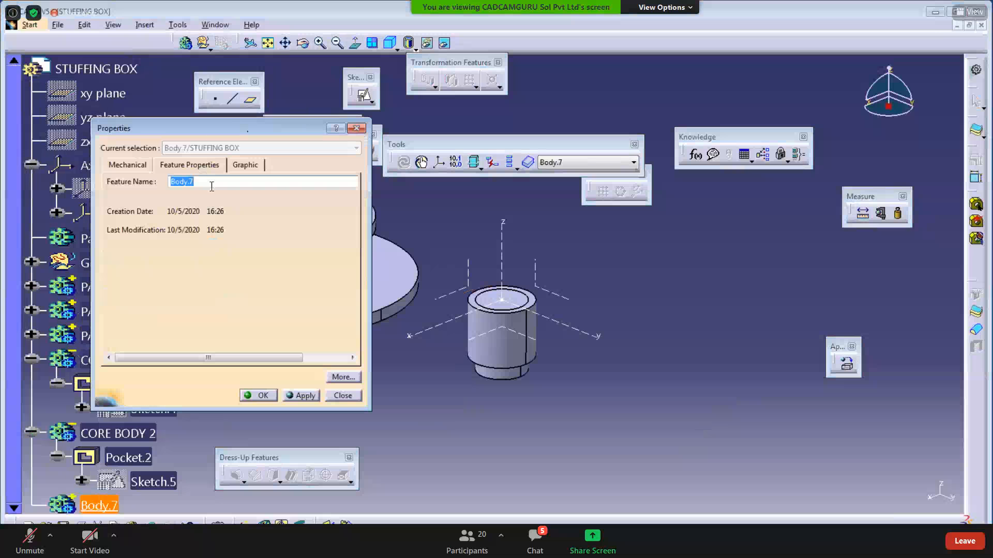
text(THREAD)
key(Return)
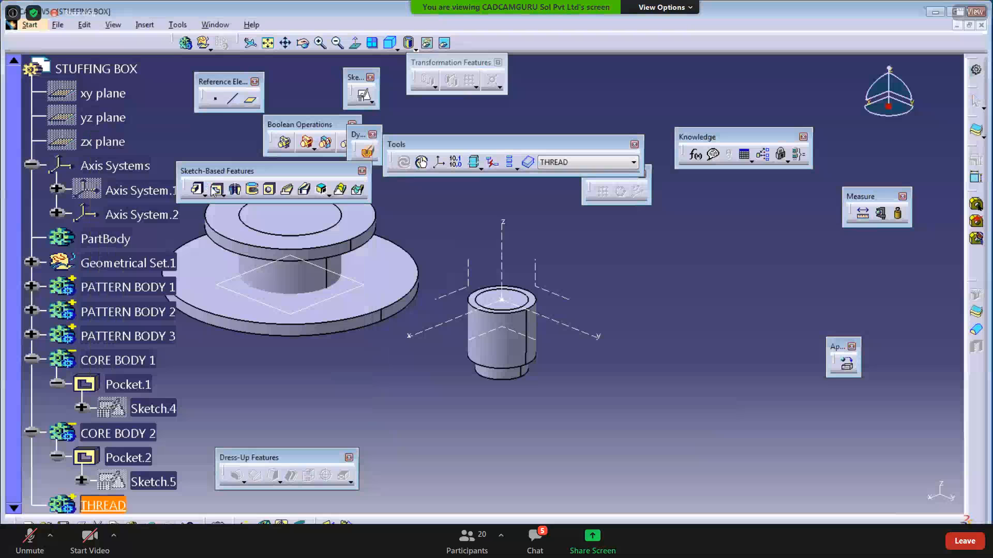
- Correct the body's name from THREAD to THREADED HOLE
right_click(101, 504)
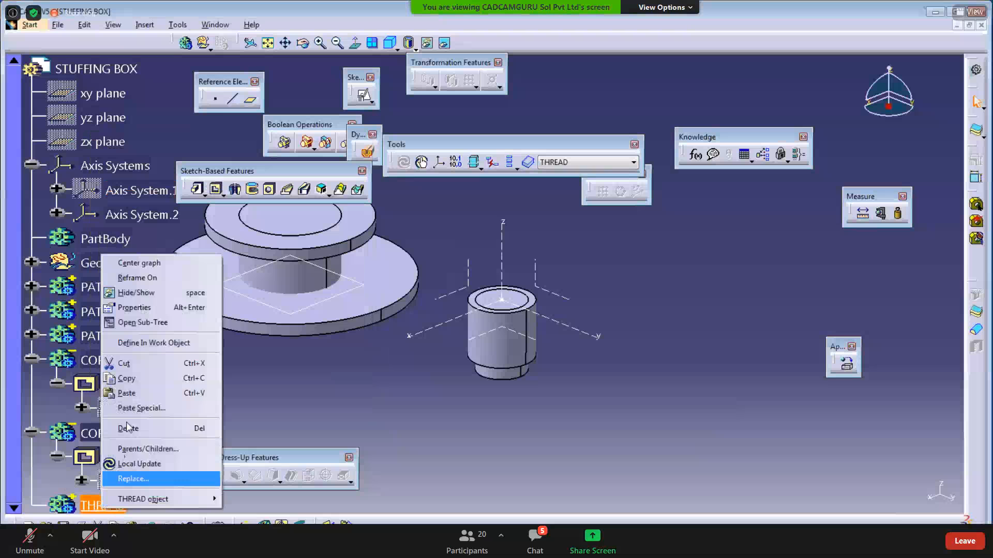
click(135, 308)
text(THREAD)
key(BackSpace)
key(BackSpace)
key(BackSpace)
key(BackSpace)
key(BackSpace)
key(BackSpace)
text(THREADED HOLE)
key(Return)
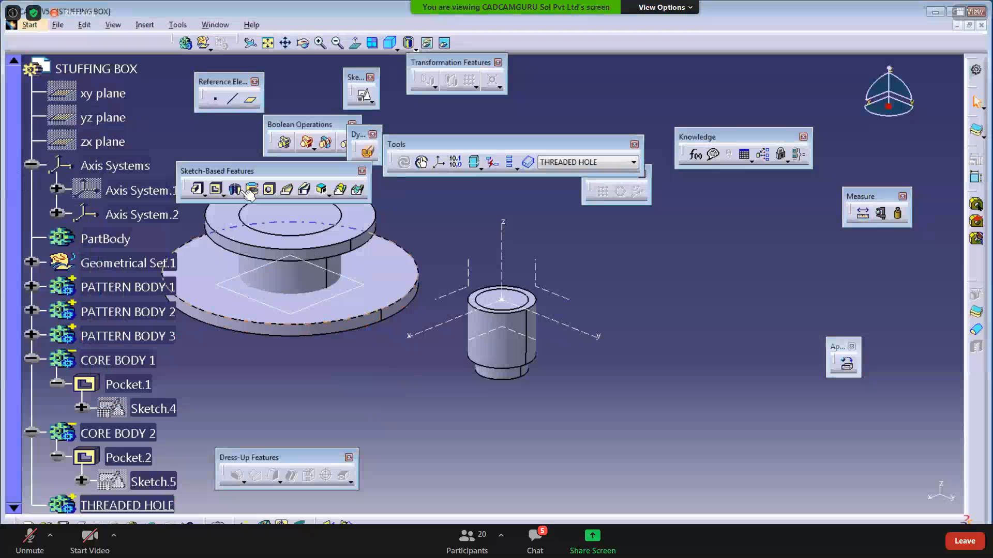
- Start a hole on the cylinder's top face, defaulting to 10mm diameter and depth
click(270, 196)
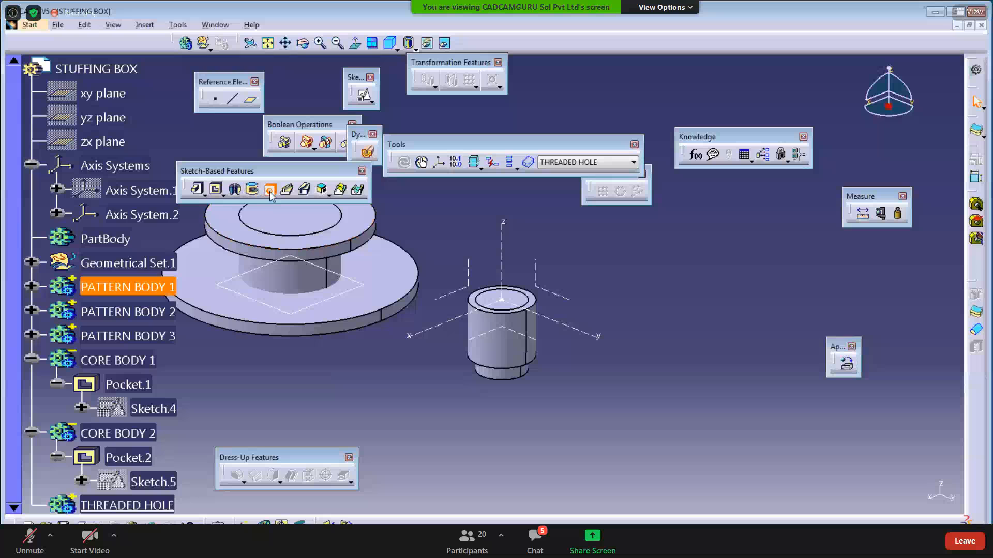
click(528, 339)
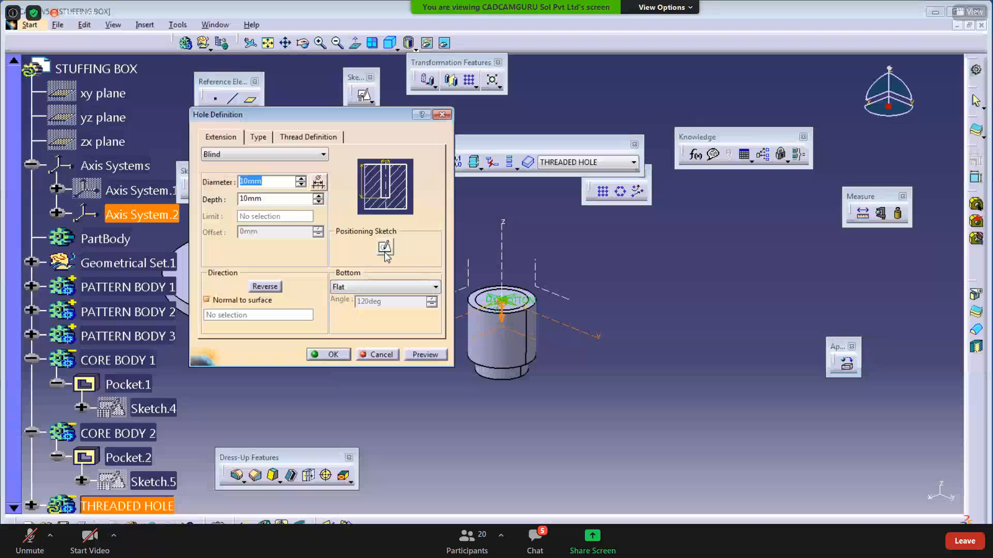
mouse_move(554, 428)
middle_down()
mouse_move(578, 439)
mouse_move(513, 426)
mouse_move(547, 446)
middle_up()
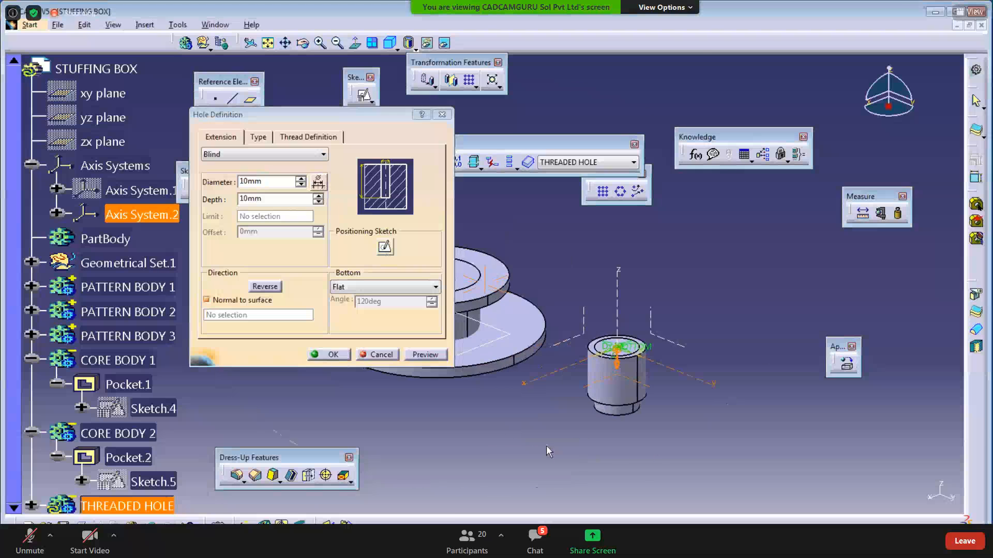
middle_drag(541, 375, 558, 314)
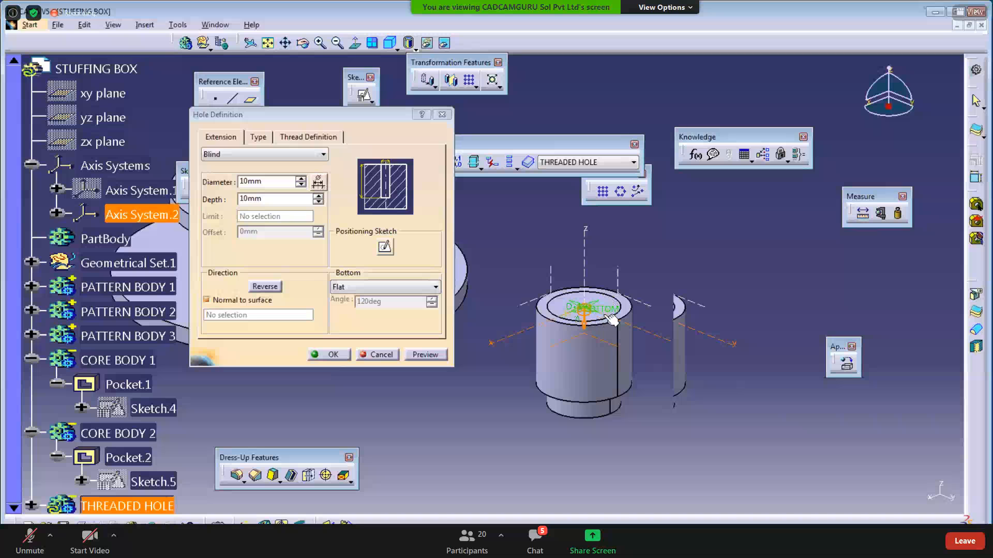
key(alt+Tab)
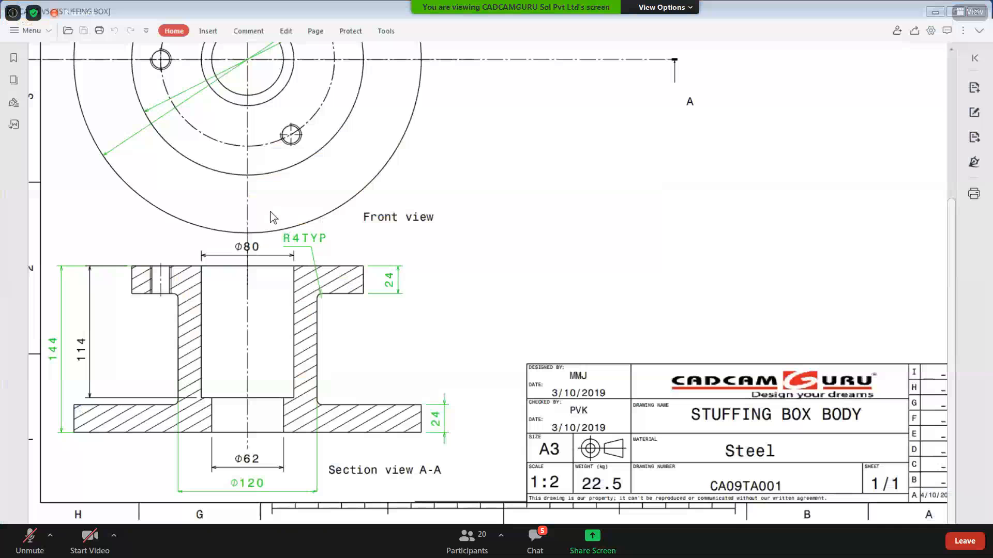
scroll(259, 216, up, 4)
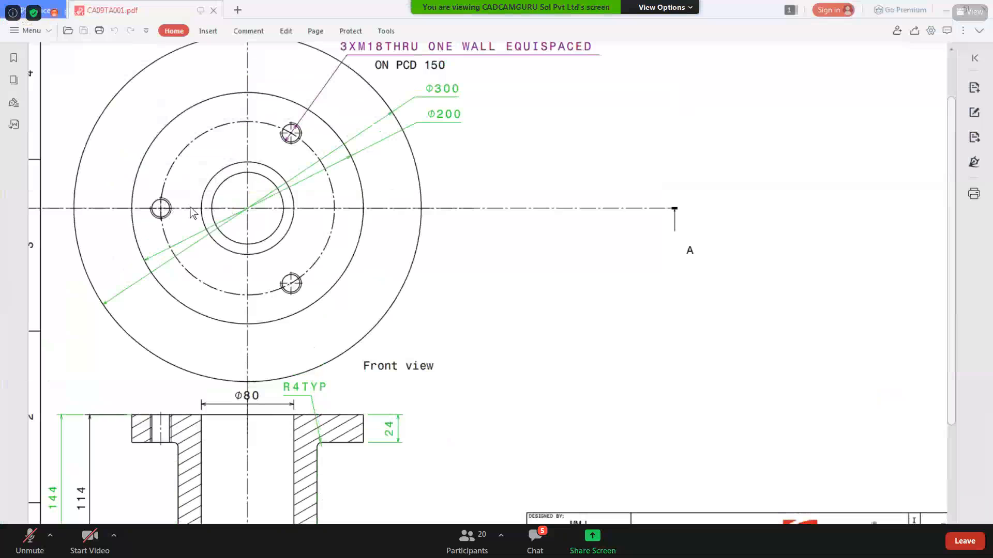
scroll(261, 217, up, 1)
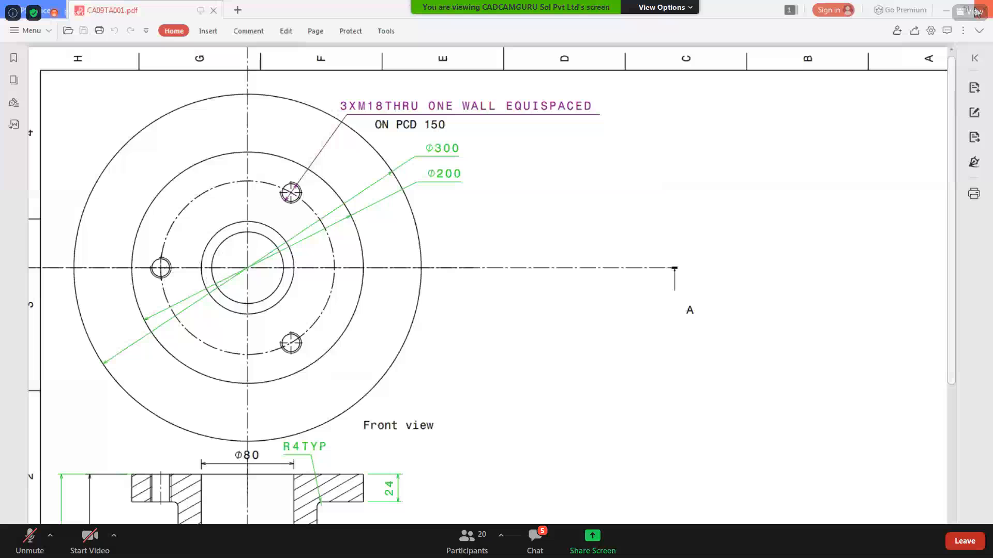
click(951, 13)
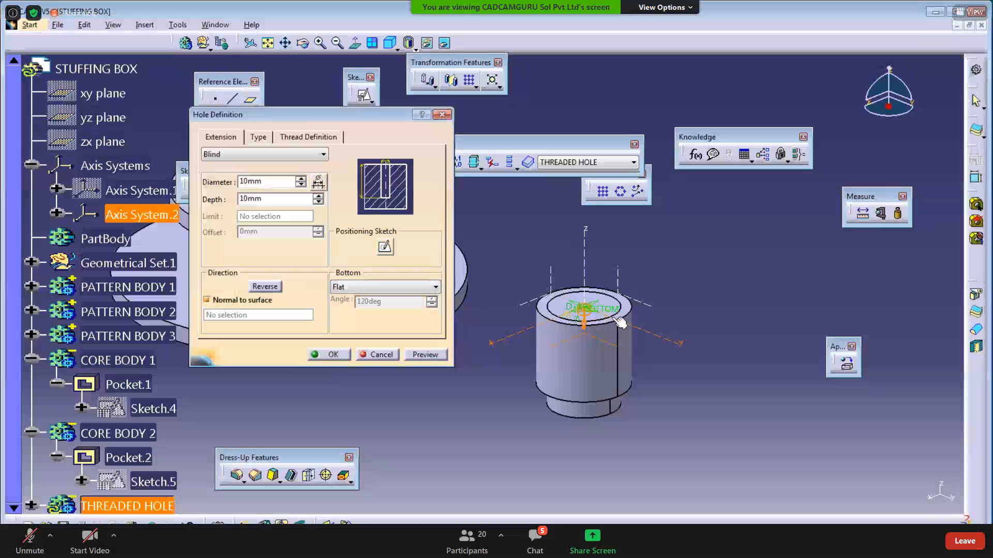
drag(274, 183, 94, 197)
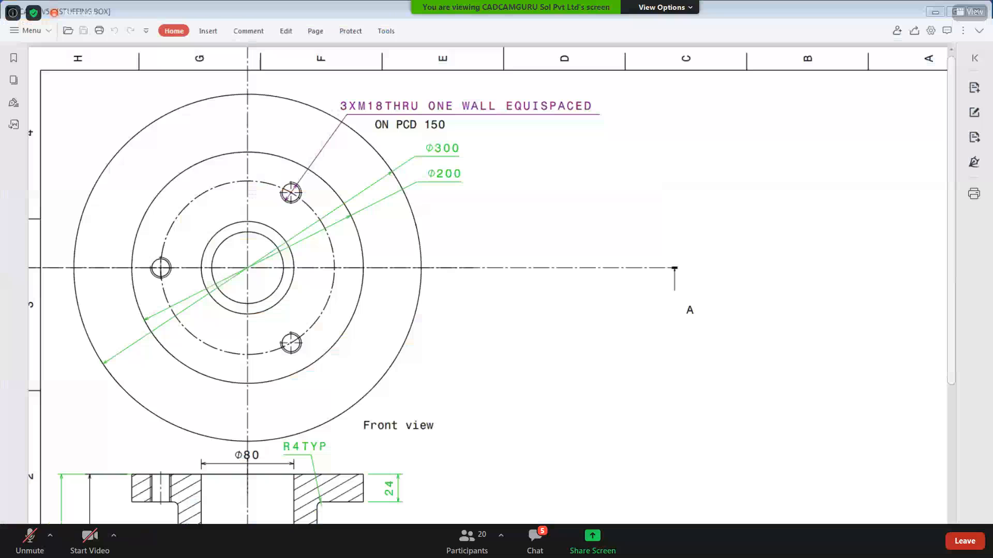
- Make the hole threaded, using the Metric Thick Pitch standard at size M18
key(alt+Tab)
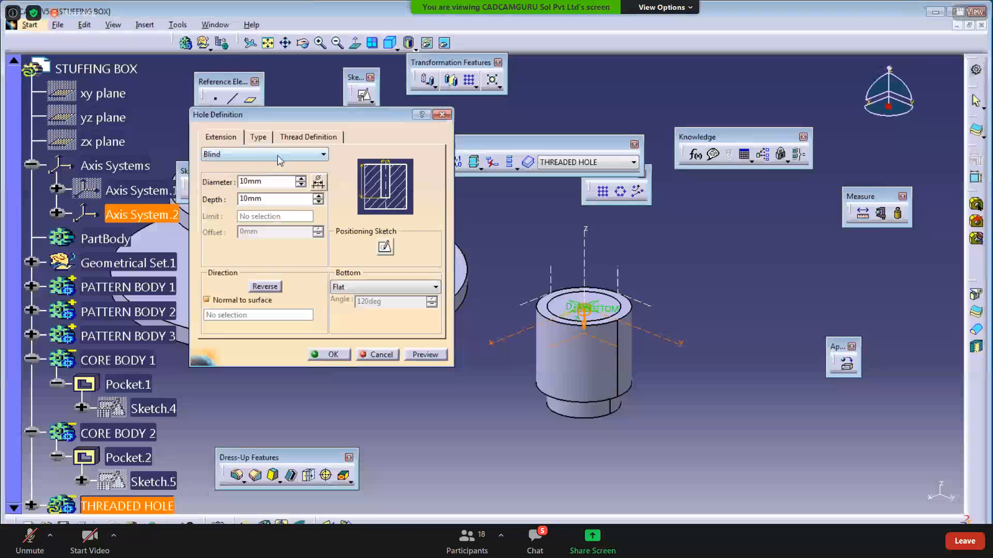
click(300, 137)
click(213, 156)
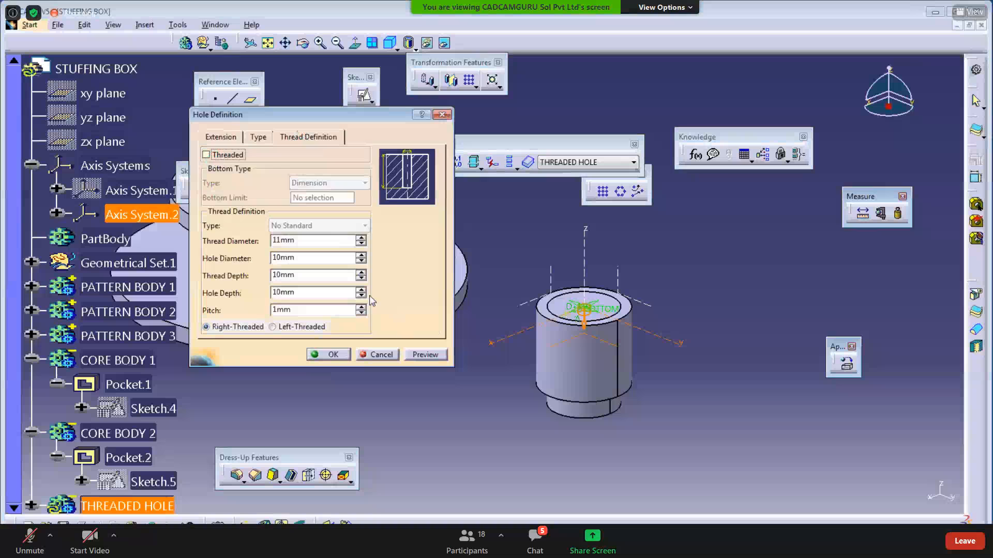
click(310, 226)
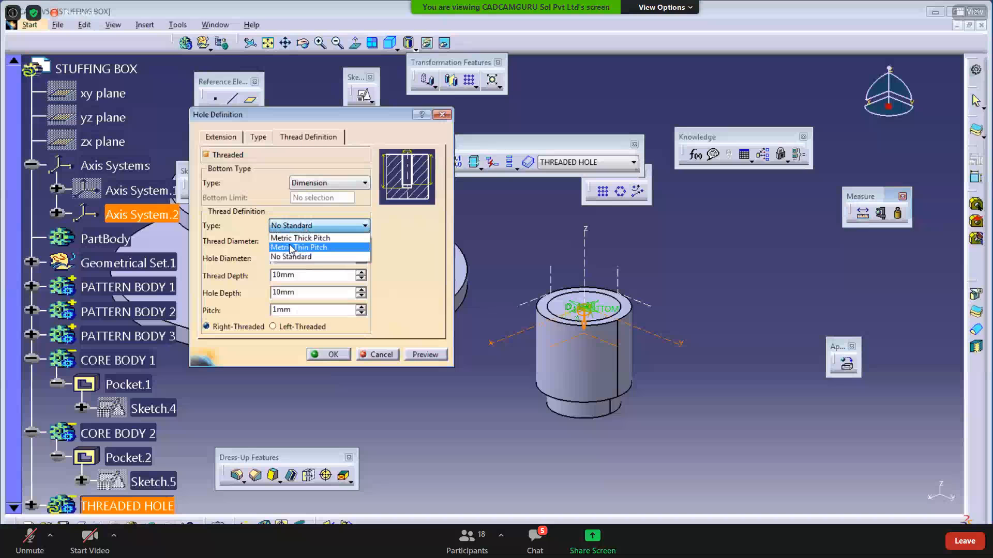
click(290, 239)
click(609, 312)
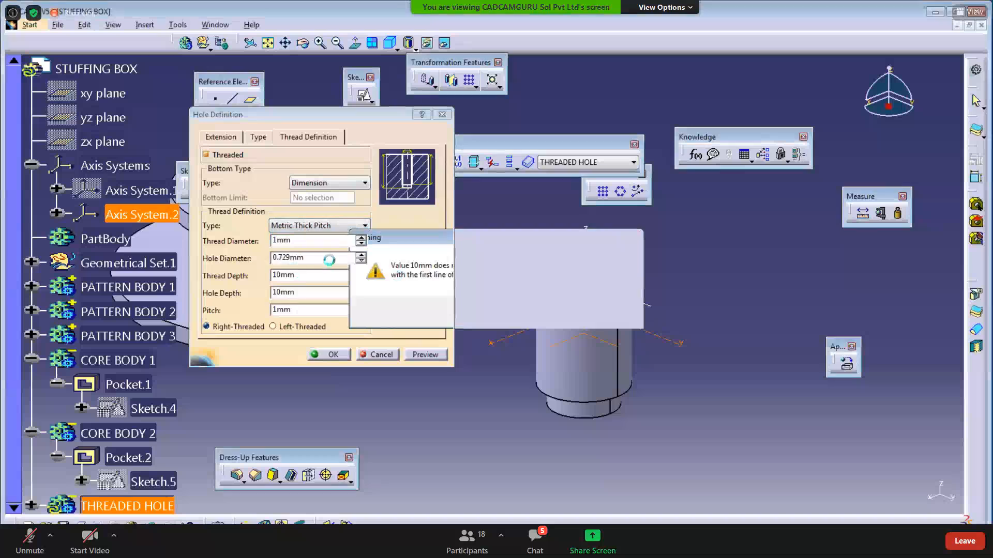
click(321, 241)
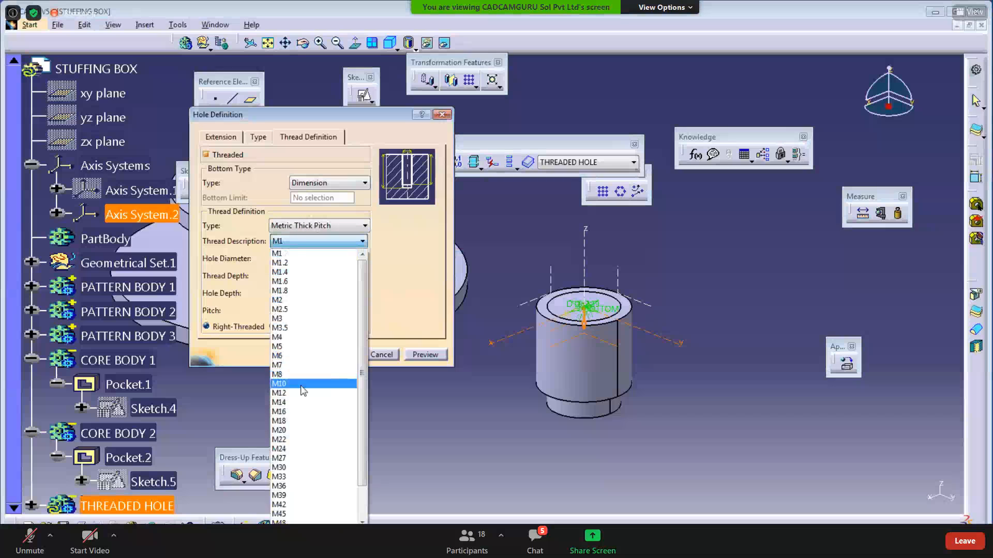
click(289, 421)
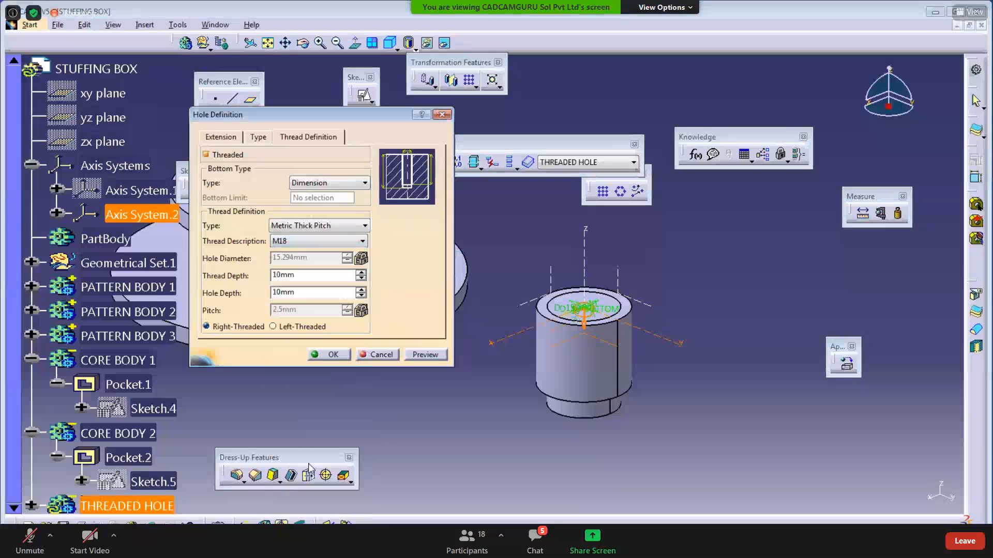
- Set thread depth and hole depth to 24mm, preview, and create the hole
click(331, 547)
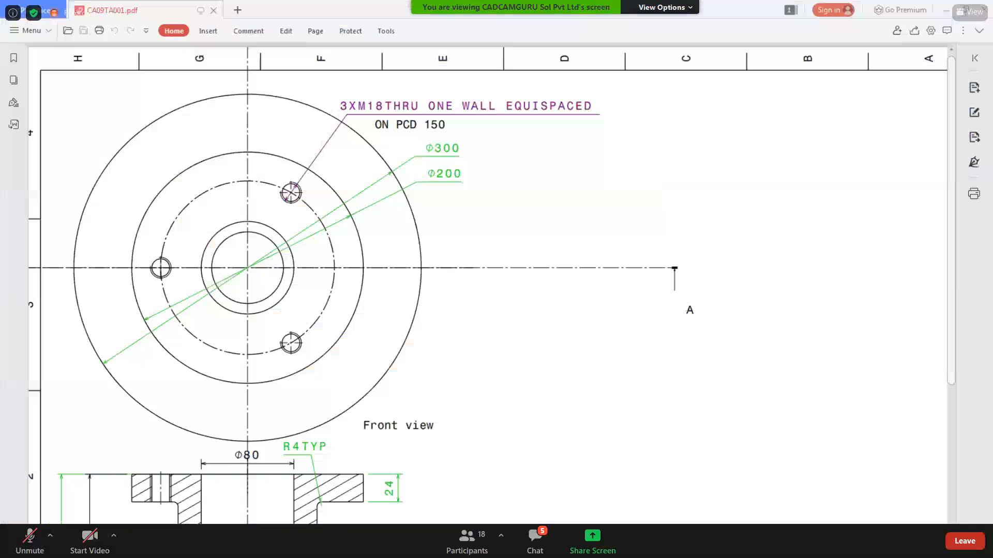
click(430, 544)
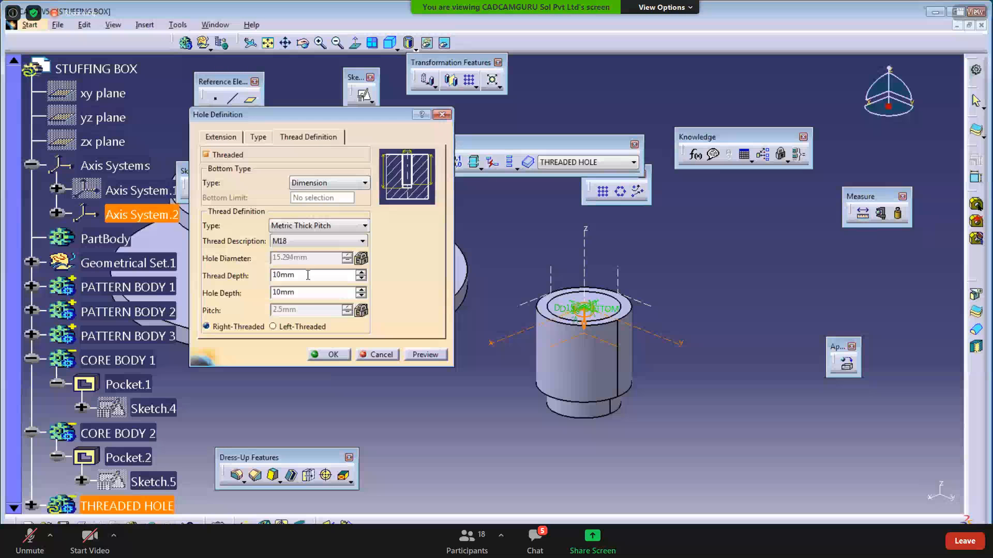
drag(306, 275, 227, 278)
text(24)
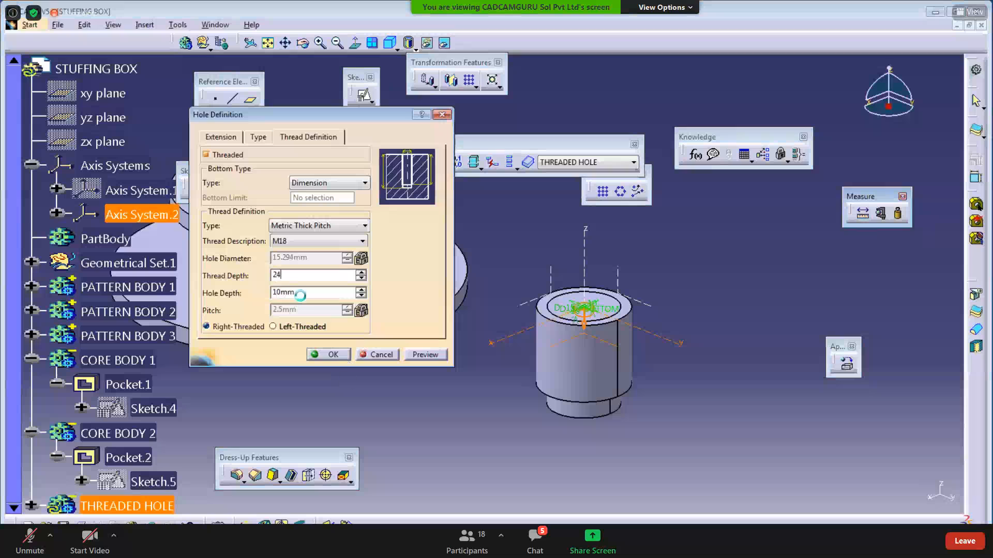
key(Tab)
text(24)
click(425, 355)
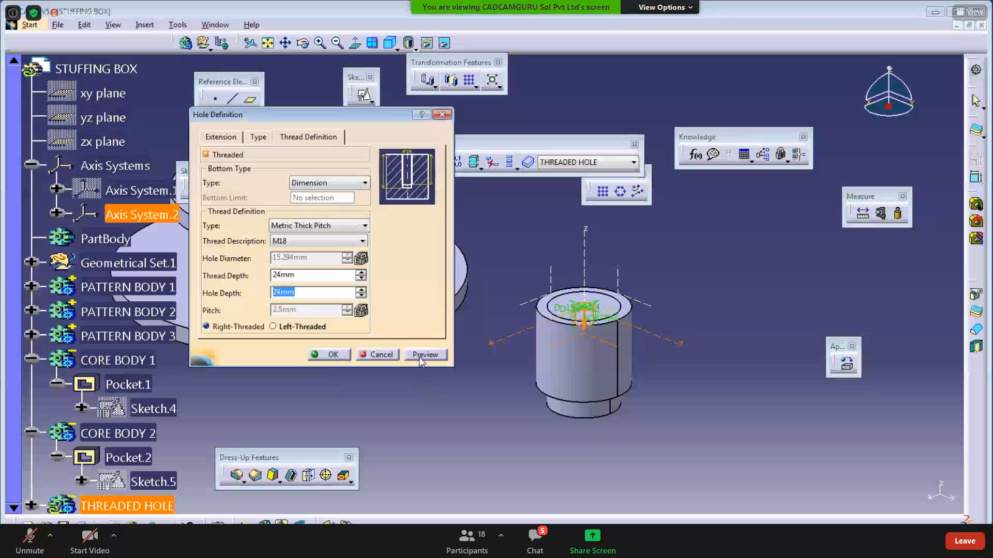
click(334, 355)
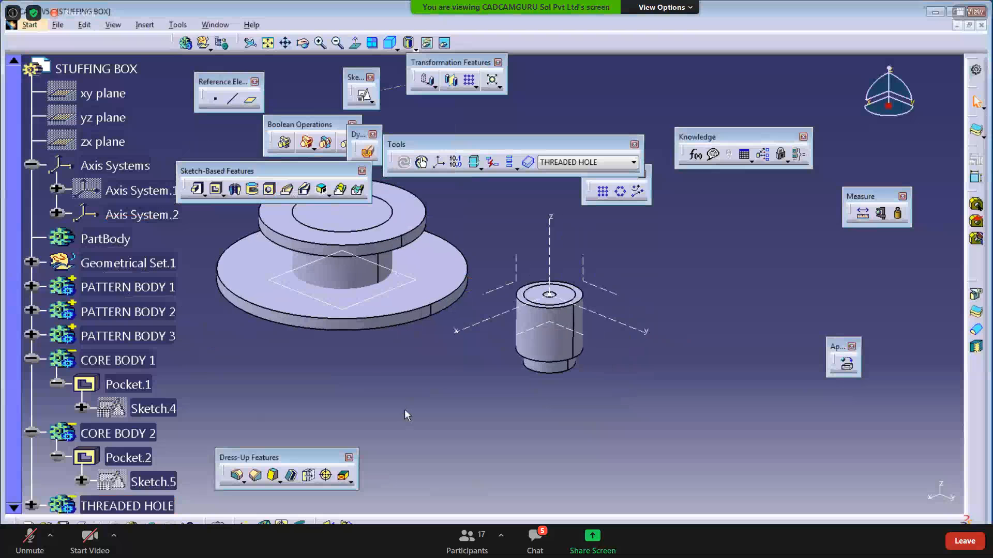
- Select the THREADED HOLE body, then bring up the CA09TA001.pdf drawing with the 3XM18 callout
scroll(433, 401, down, 2)
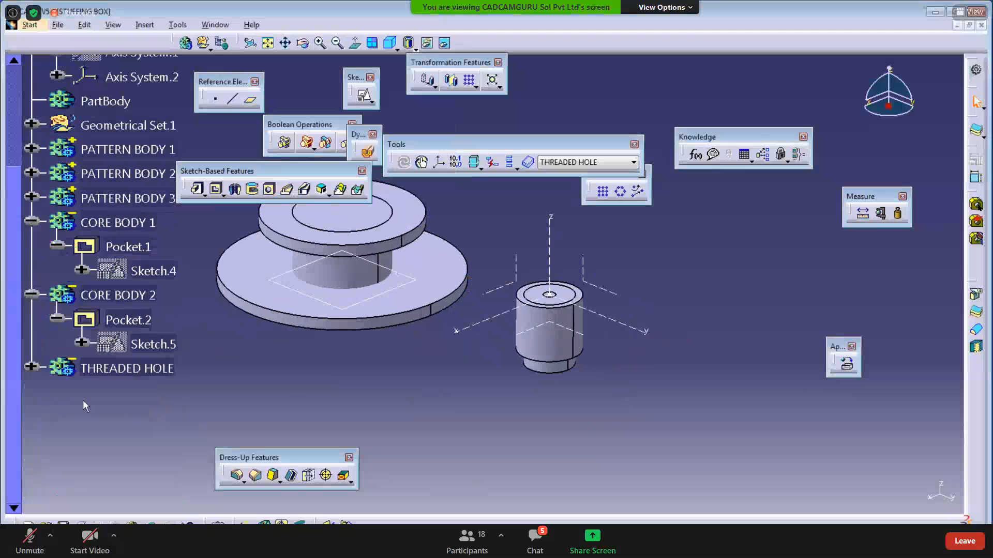
click(150, 370)
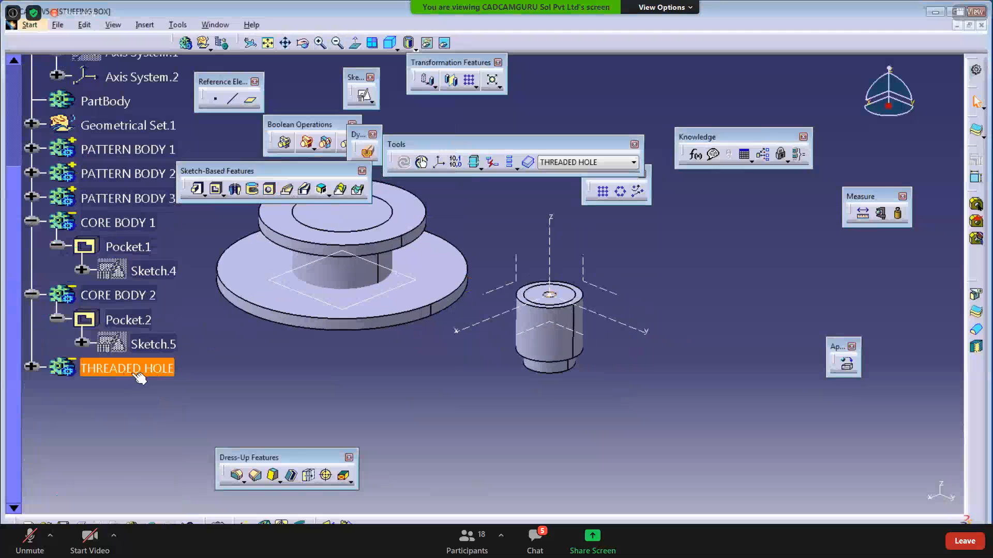
click(426, 414)
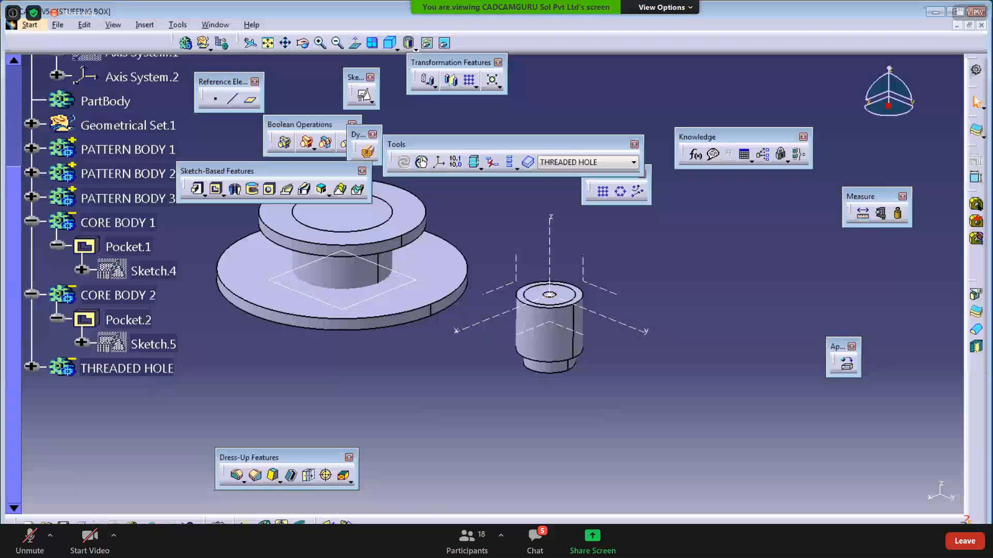
mouse_move(440, 546)
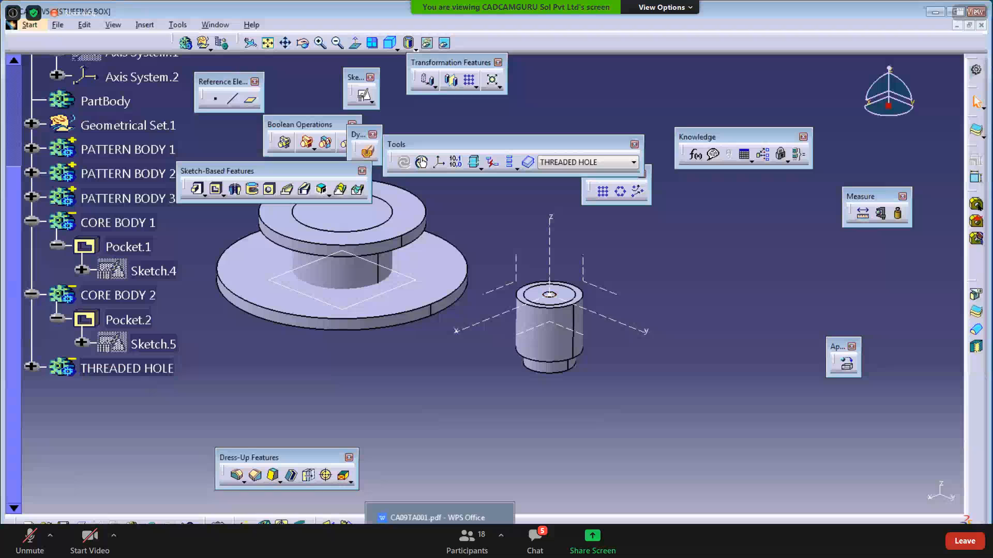
click(440, 518)
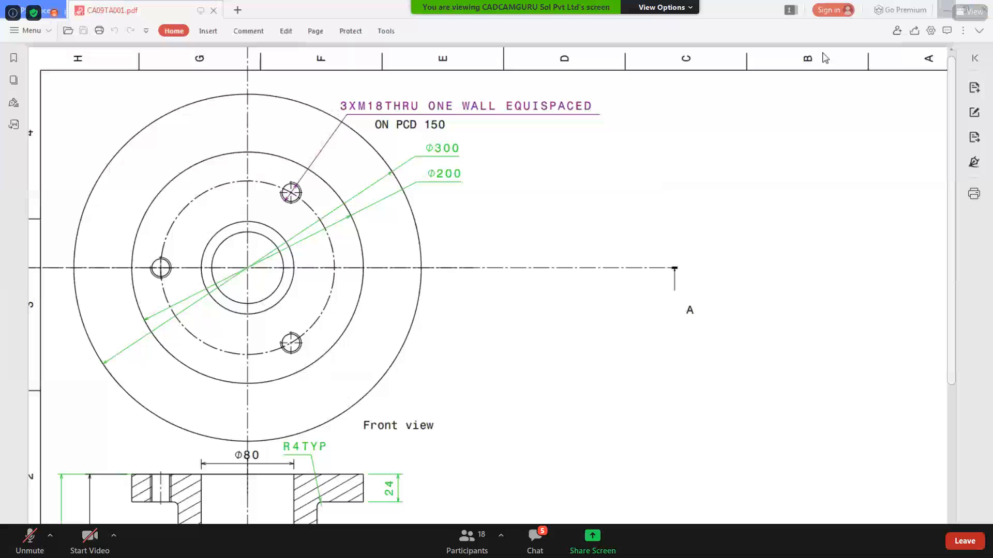
- Review the Translate feature on the 'Challenge ahead' slide, then return to CATIA
click(946, 10)
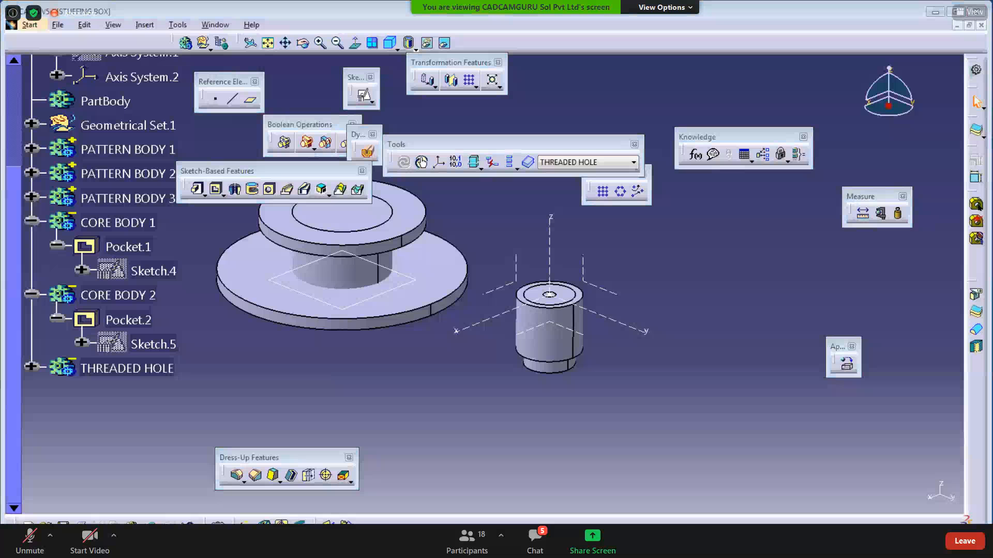
click(155, 544)
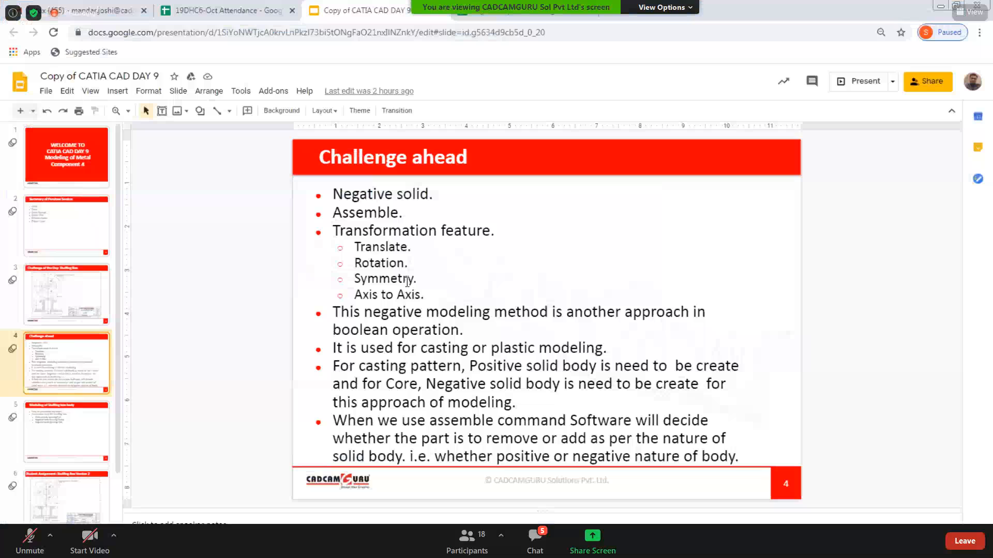
double_click(354, 247)
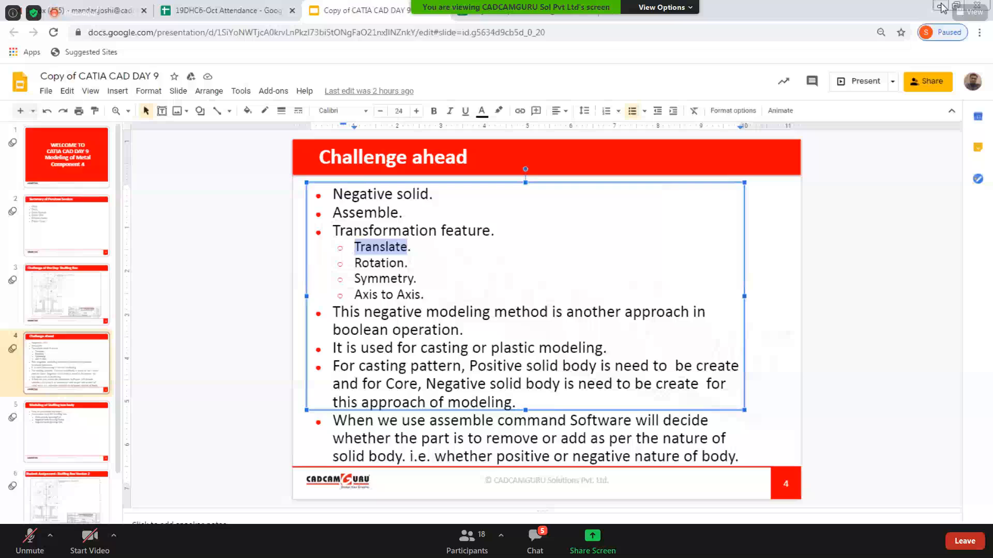
click(941, 7)
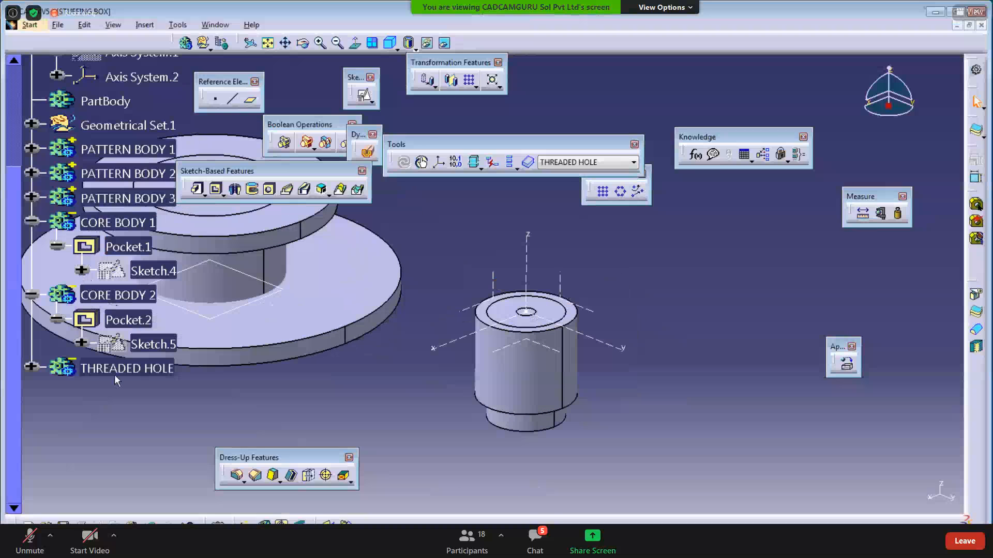
- Make THREADED HOLE the in-work body and start a Translation, keeping transformation specifications
right_click(114, 371)
click(141, 208)
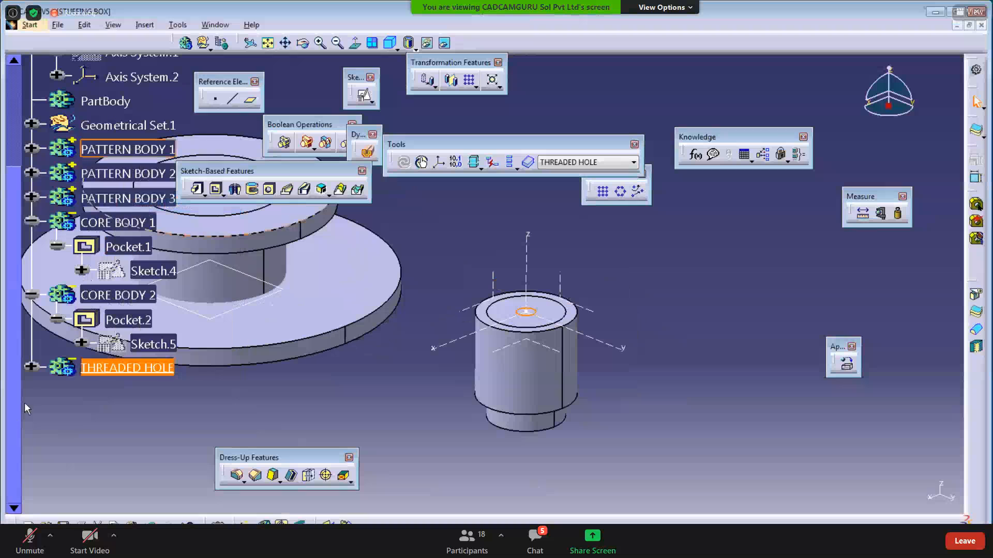
click(31, 367)
middle_drag(406, 436, 392, 402)
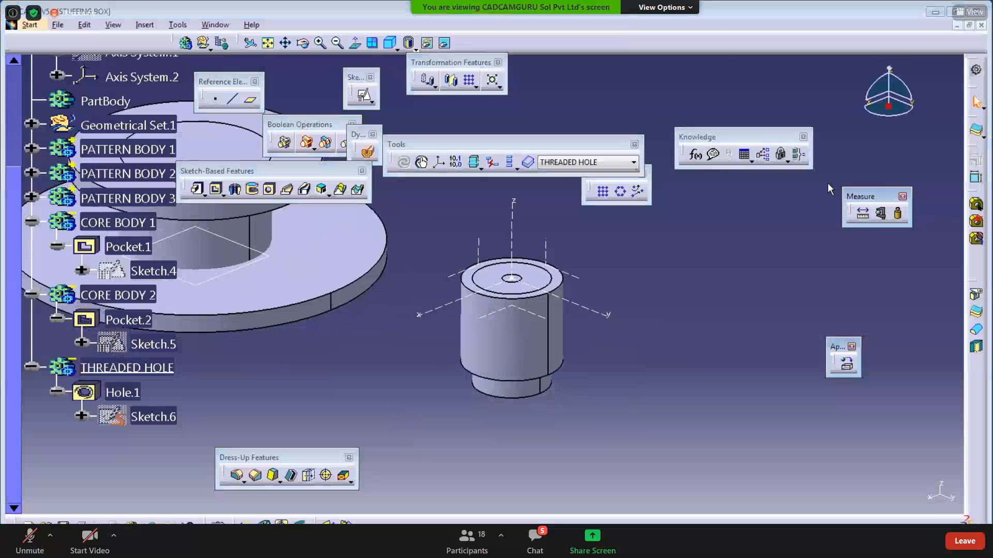
drag(442, 63, 298, 333)
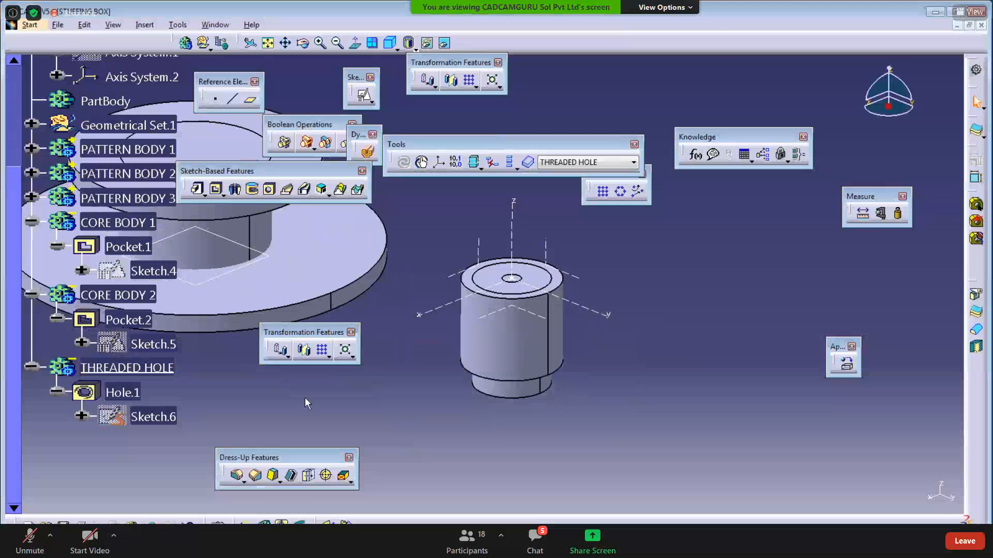
click(287, 355)
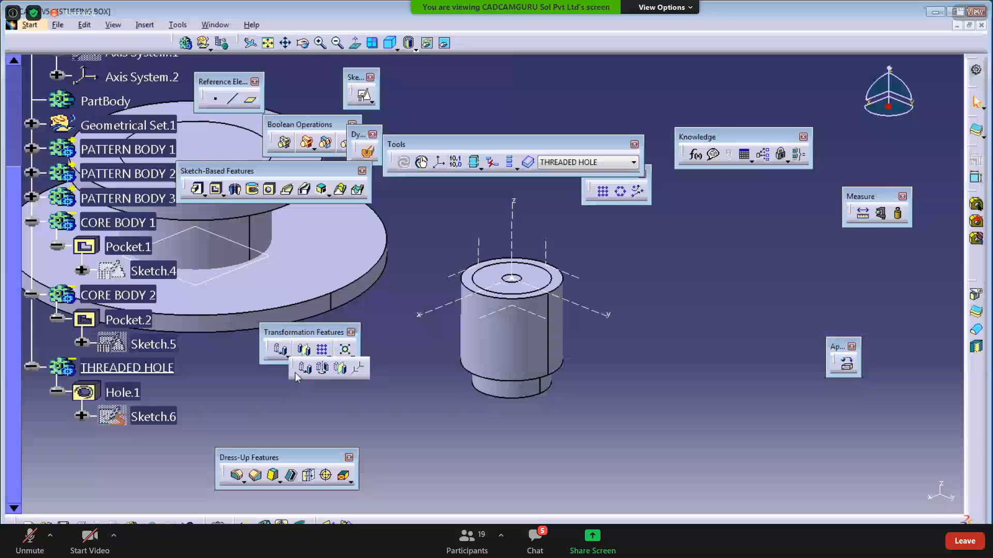
drag(303, 373, 349, 383)
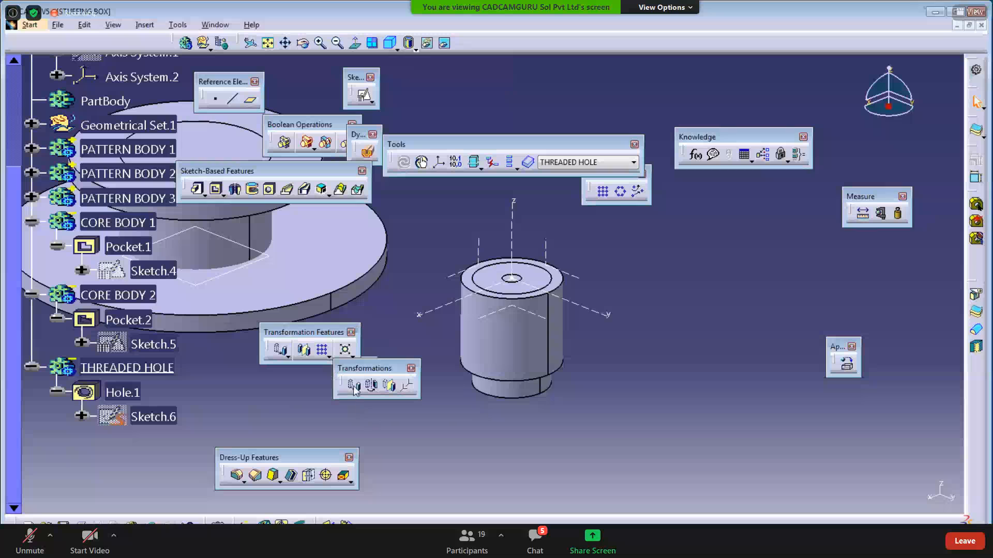
click(354, 387)
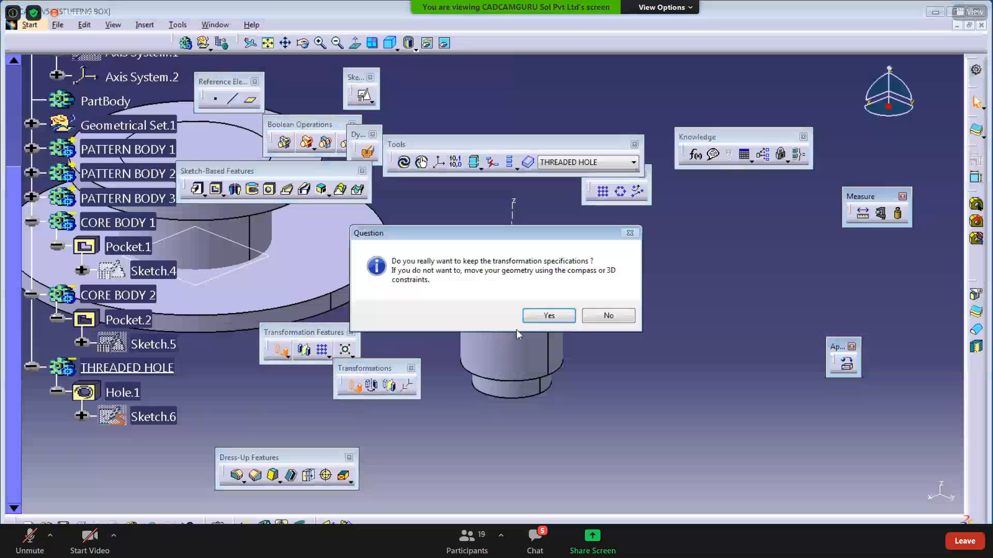
click(618, 316)
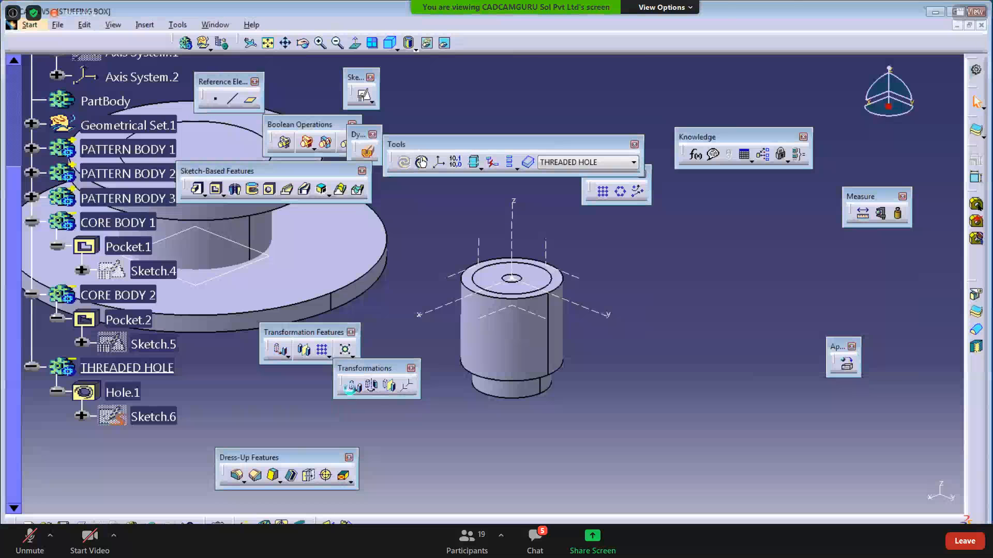
click(353, 387)
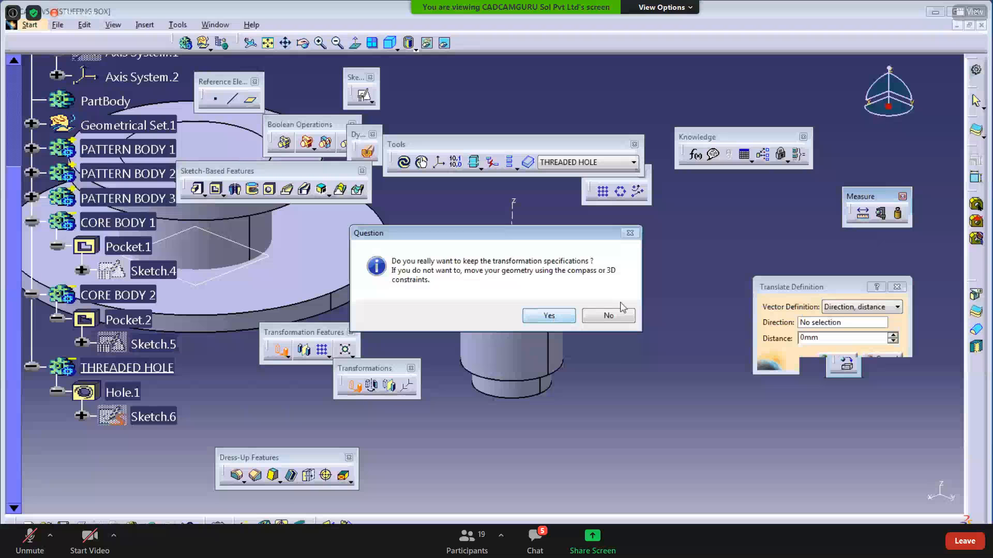
click(549, 315)
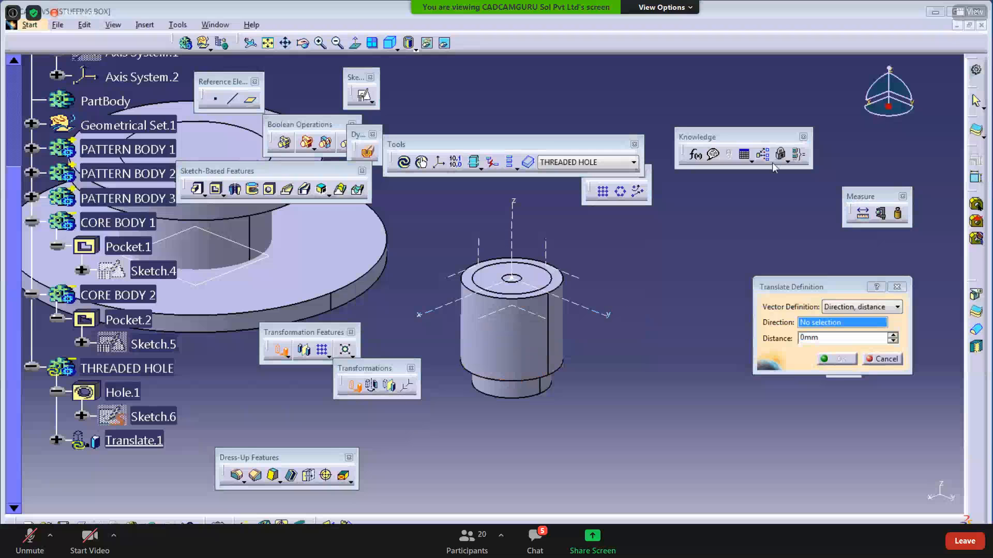
- Translate the body -75mm along Axis System.2's Y axis as Translate.1
click(841, 324)
scroll(569, 427, down, 2)
middle_drag(548, 427, 618, 450)
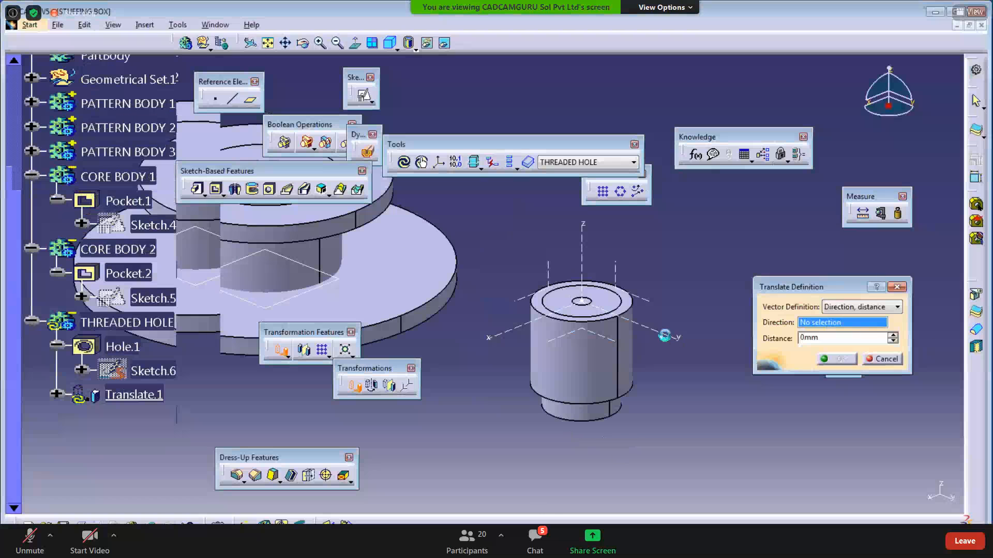
click(589, 311)
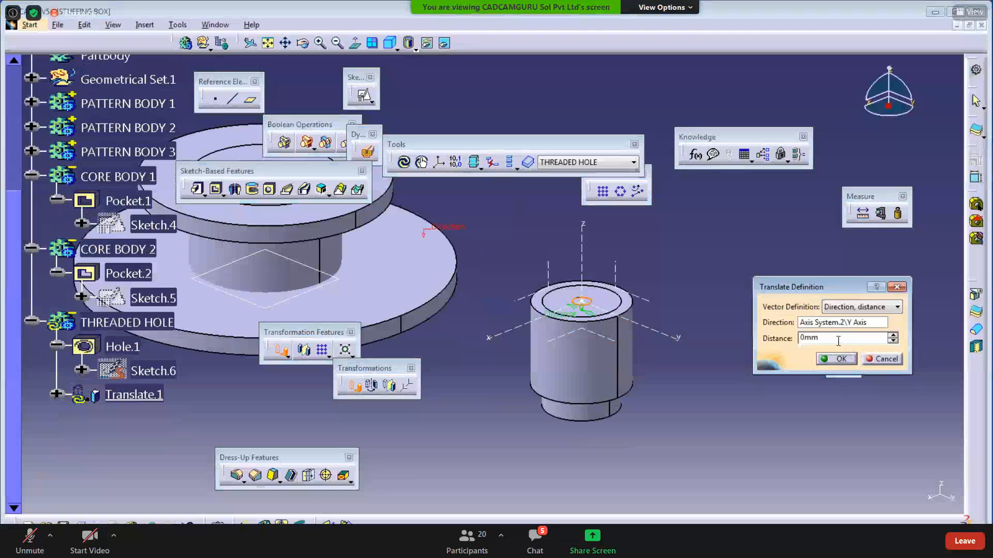
text(7)
click(644, 414)
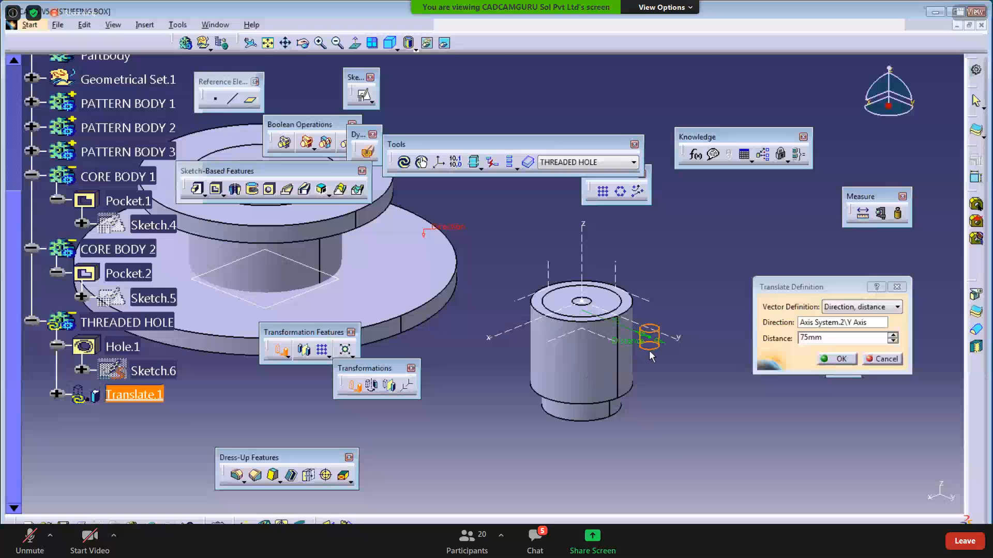
click(801, 340)
text(-)
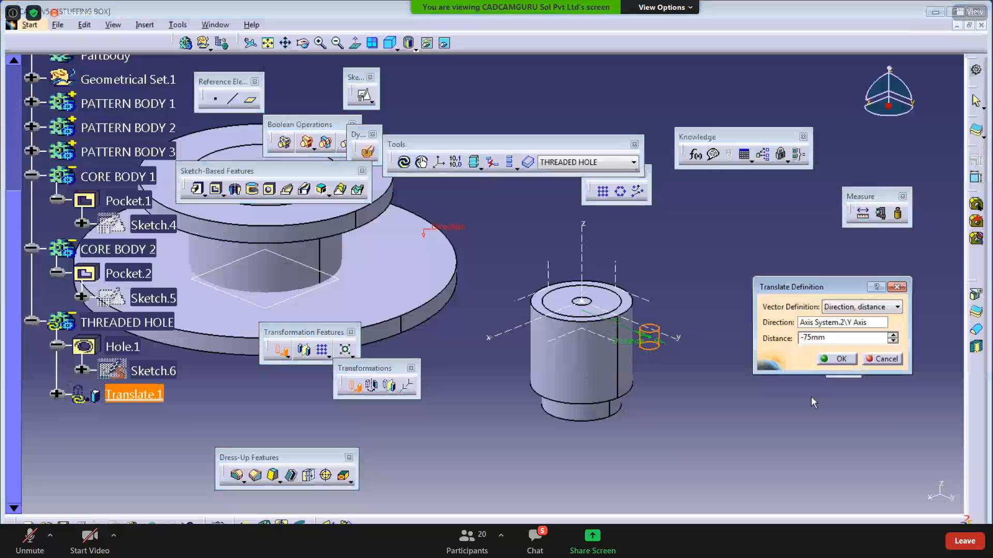
click(797, 417)
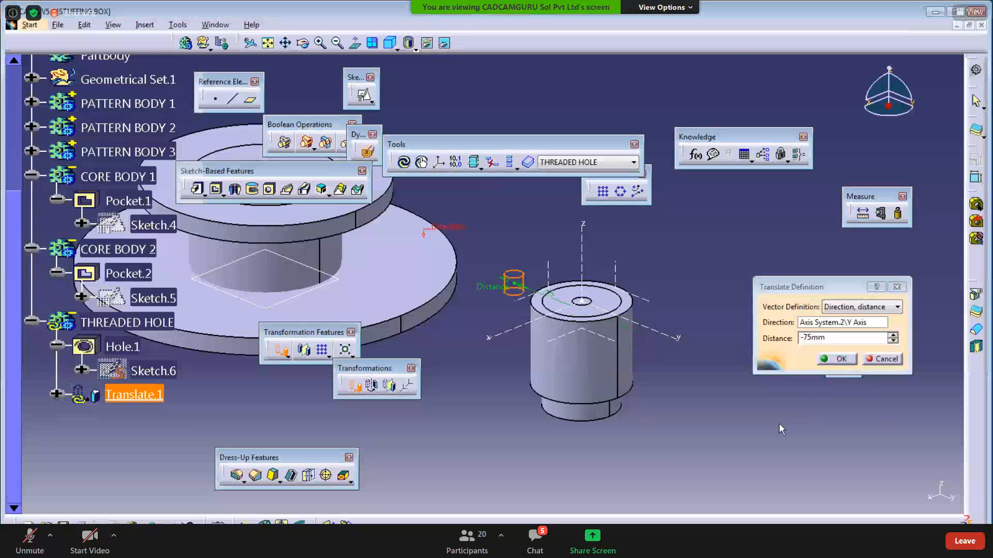
click(833, 361)
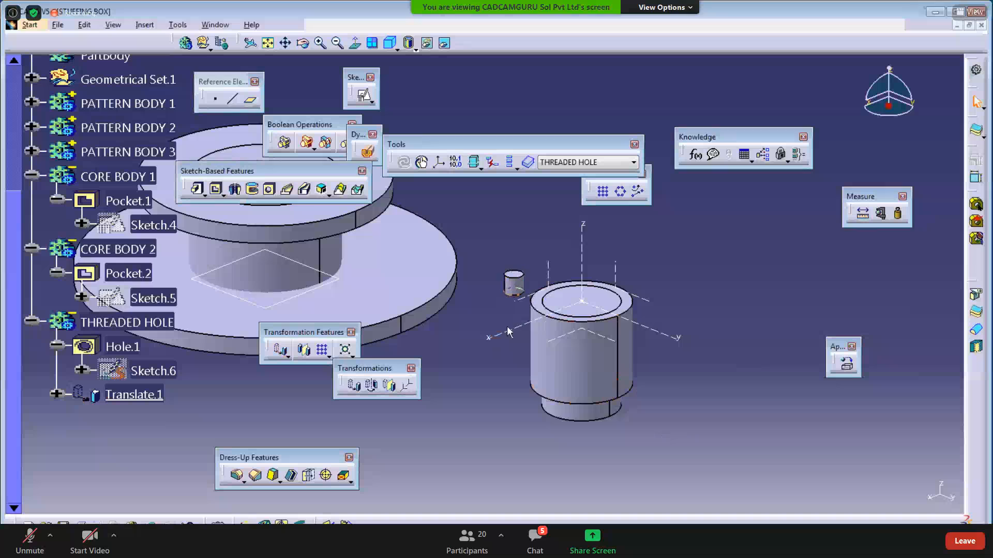
middle_drag(508, 330, 552, 335)
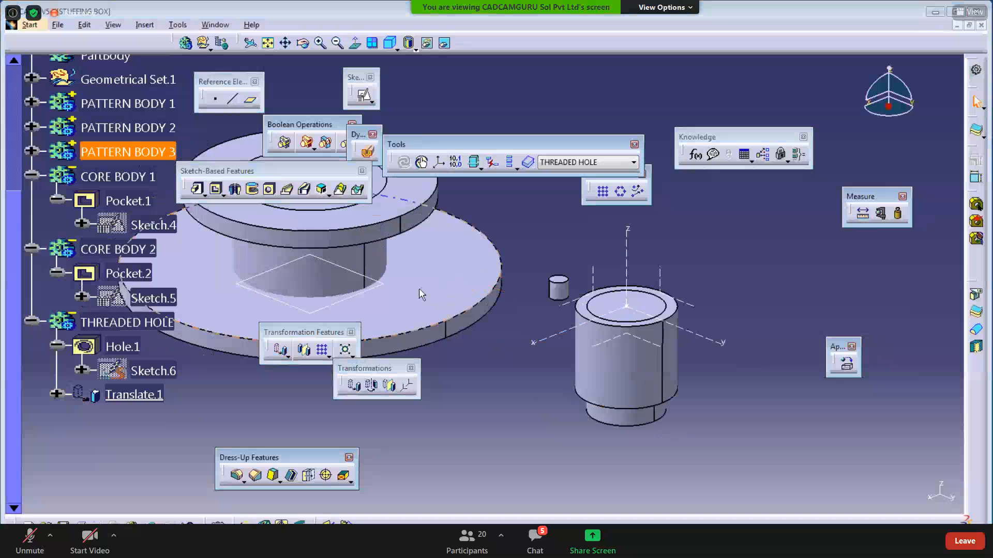
click(123, 347)
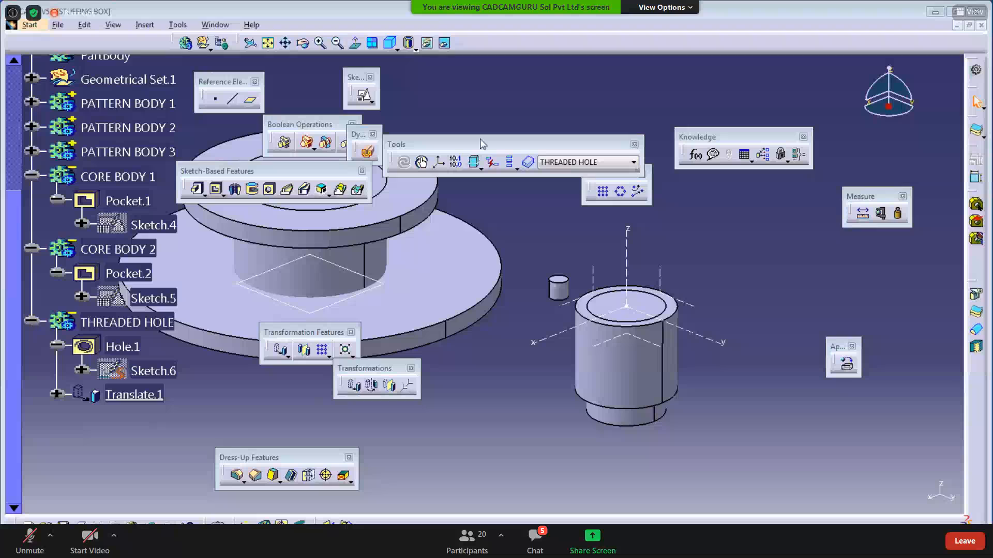
click(564, 293)
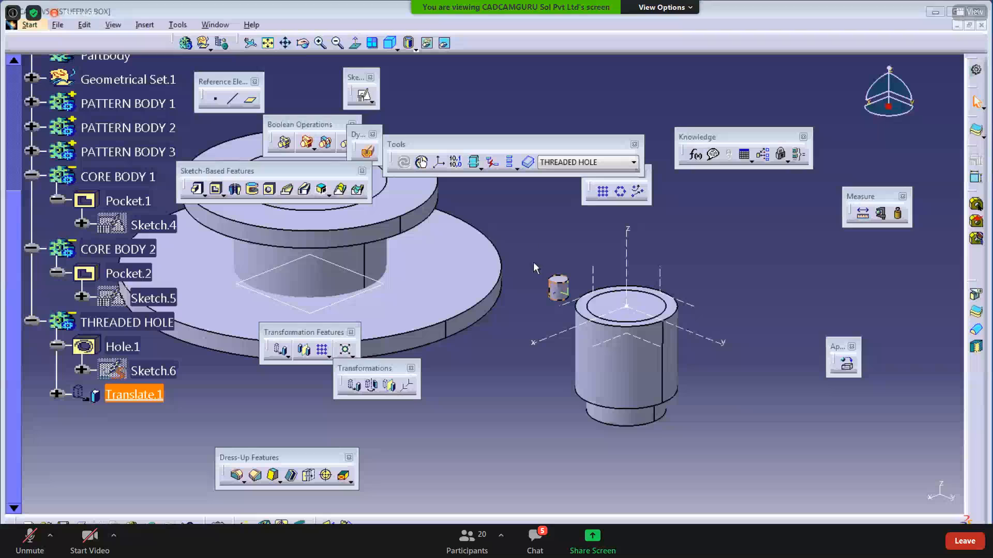
click(529, 238)
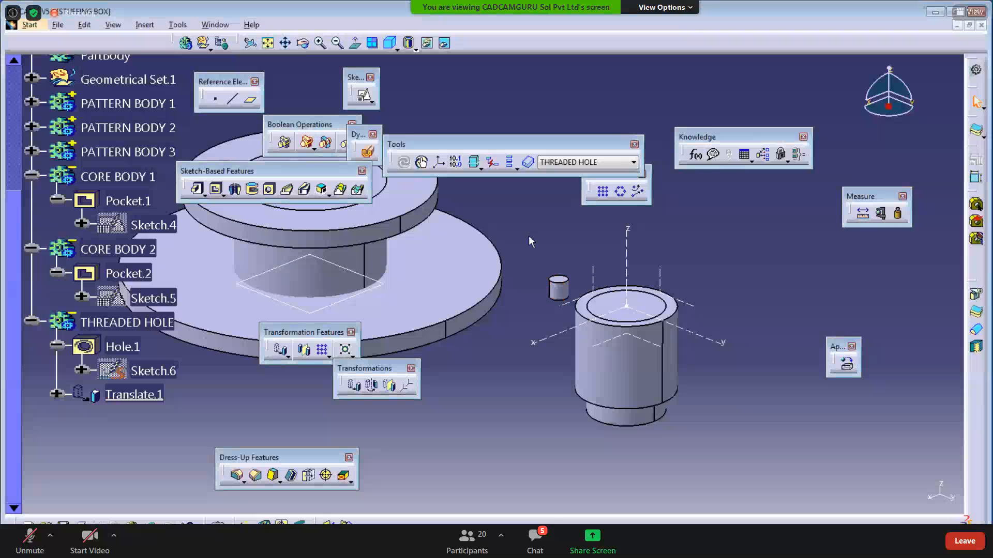
middle_drag(605, 344, 580, 358)
mouse_move(561, 417)
middle_down()
mouse_move(541, 408)
mouse_move(551, 424)
middle_up()
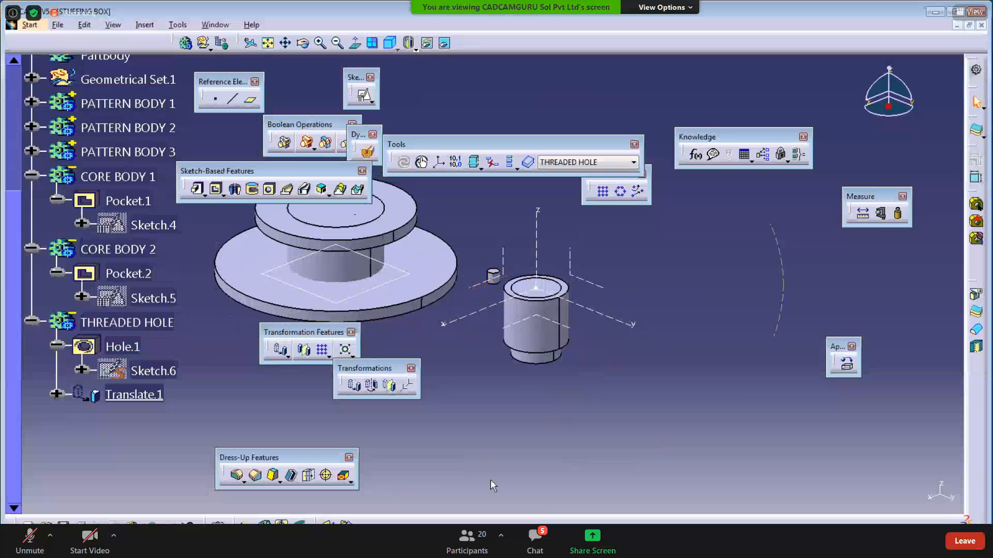
- Copy THREADED HOLE and Paste Special it into STUFFING BOX 'As specified in Part document'
right_click(124, 323)
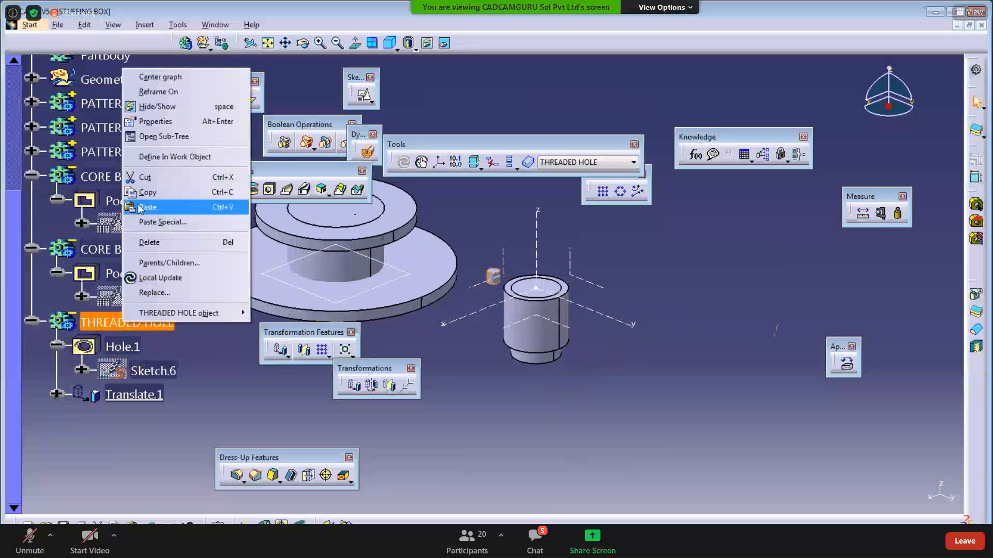
click(150, 192)
scroll(151, 227, up, 10)
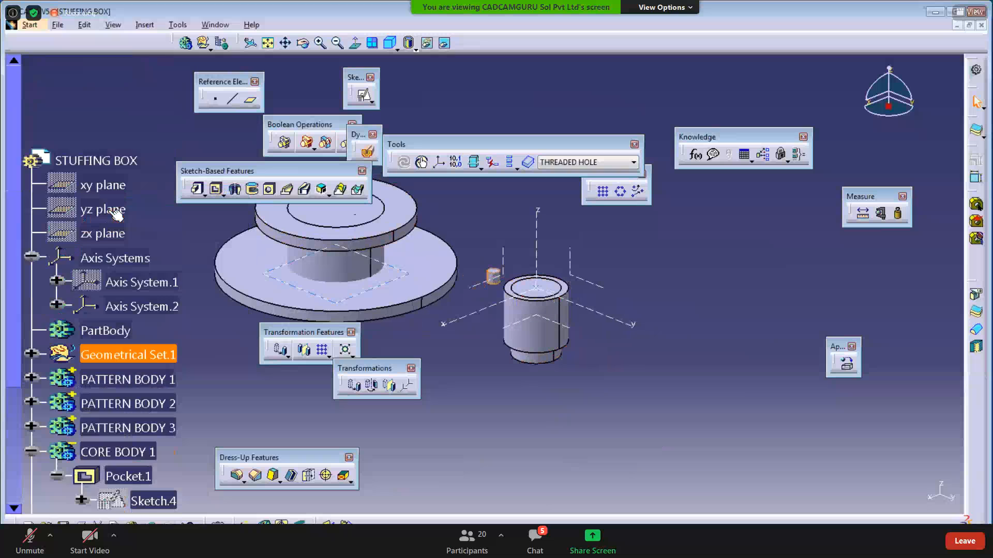
right_click(118, 207)
click(155, 357)
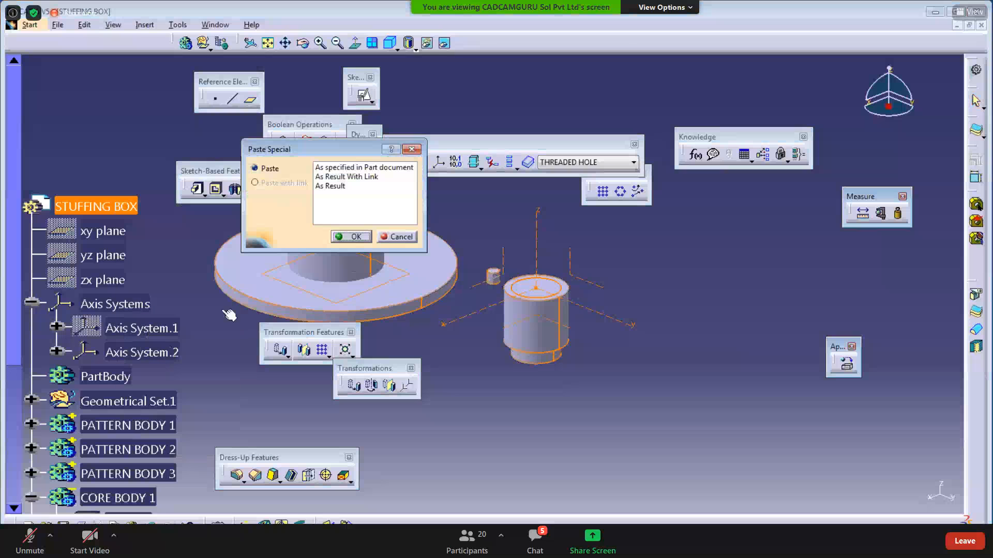
click(338, 168)
click(355, 237)
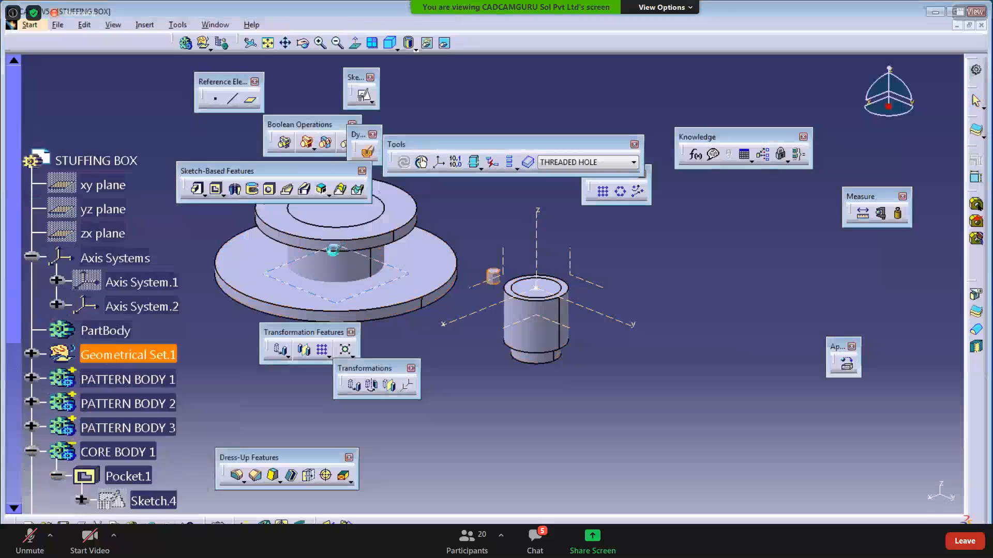
click(460, 419)
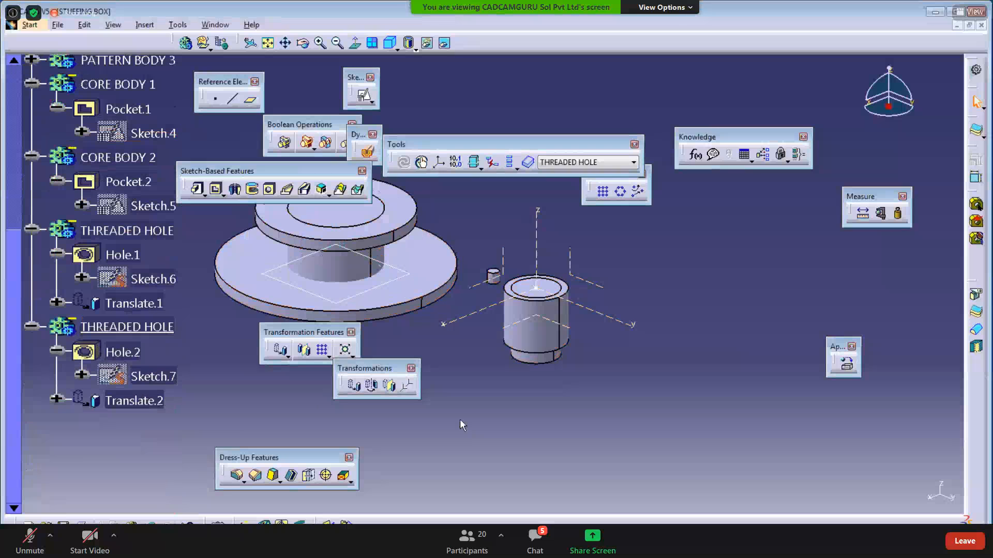
click(146, 330)
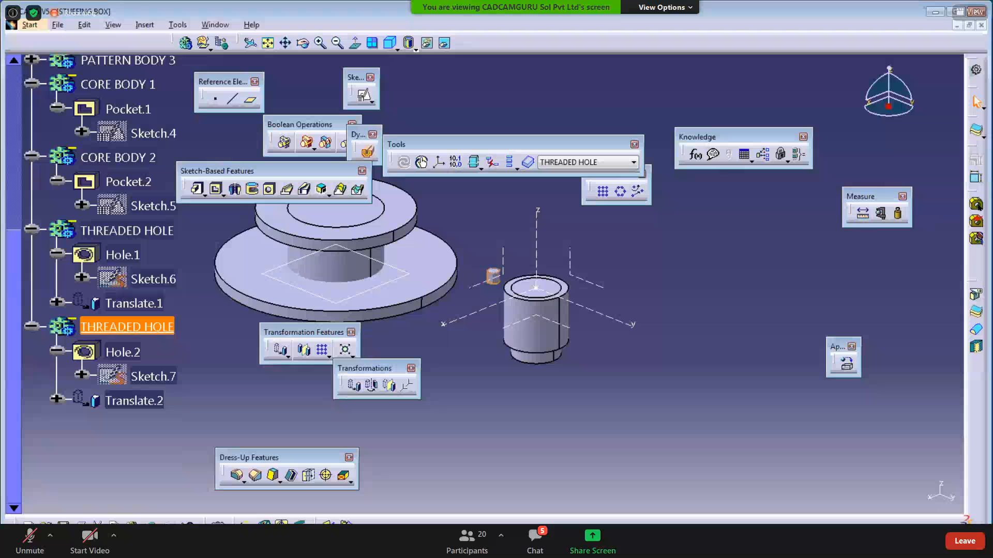
key(alt+Tab)
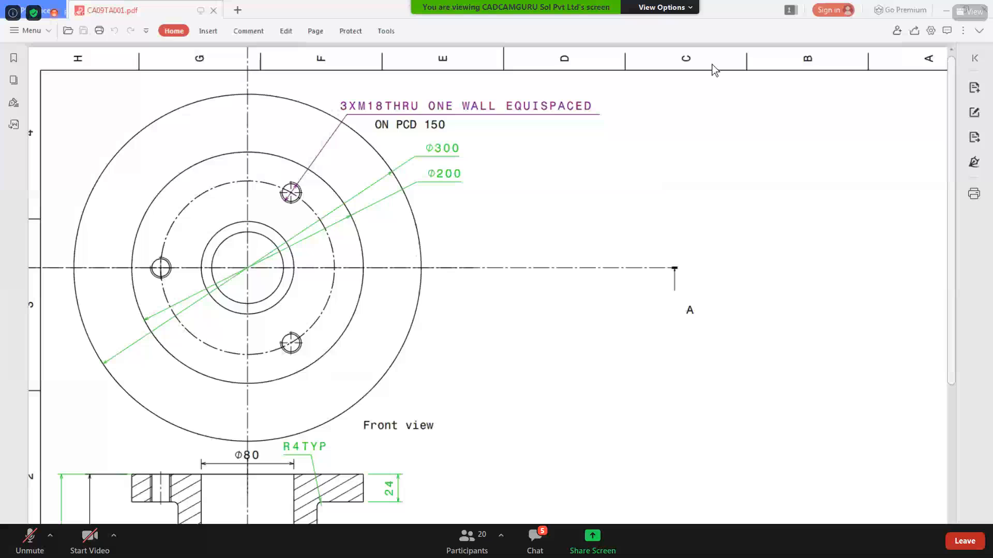
click(946, 11)
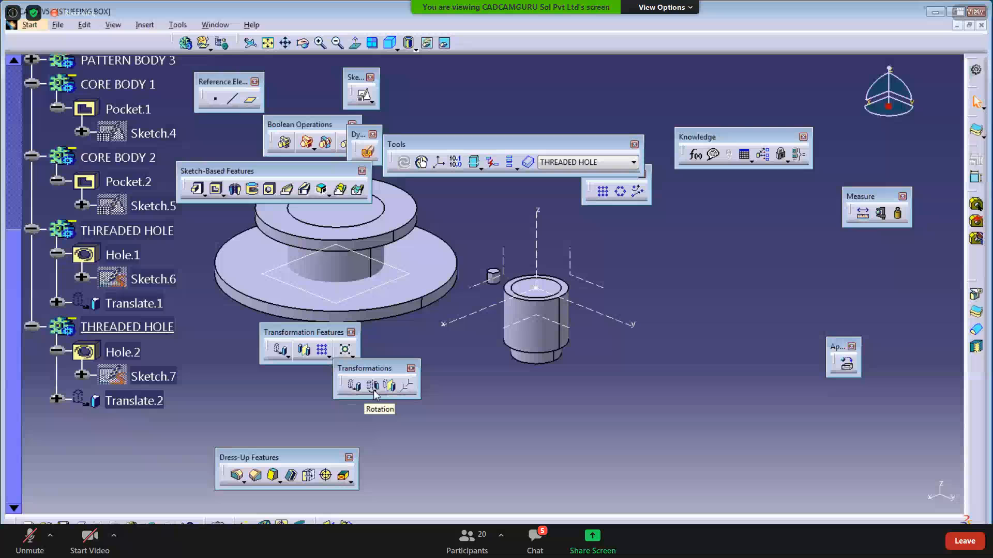
- Rotate the pasted hole body 120° about Axis System.2's Z axis, keeping specifications
click(375, 391)
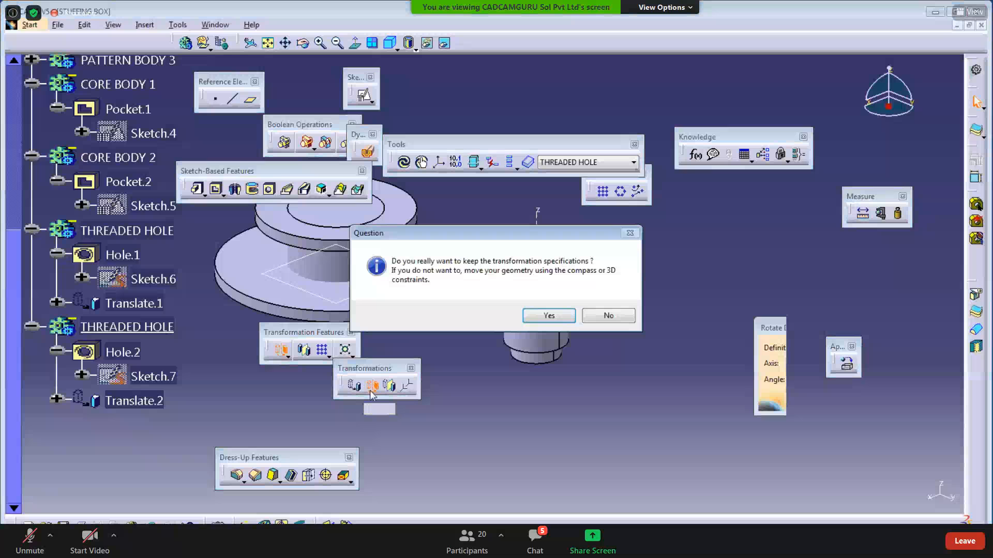
click(546, 315)
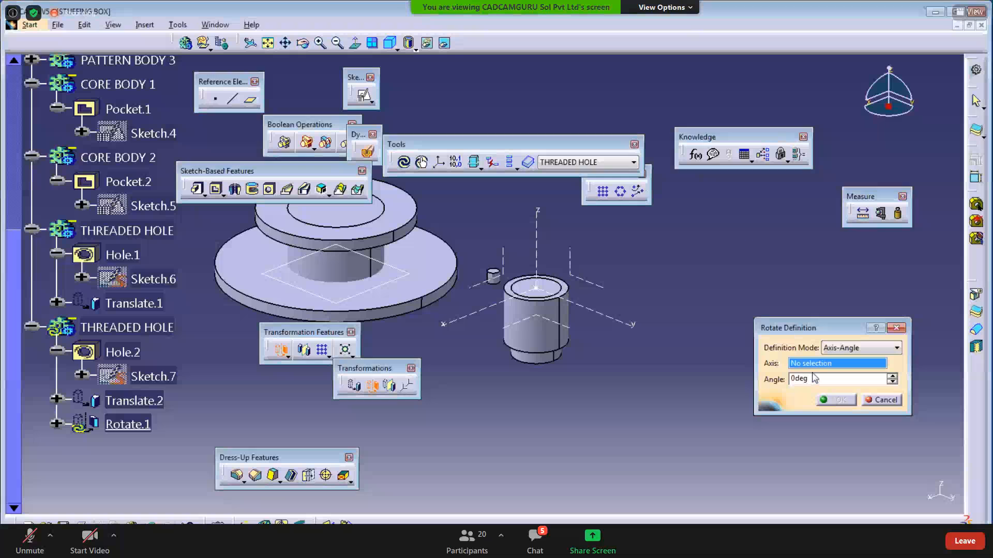
click(534, 230)
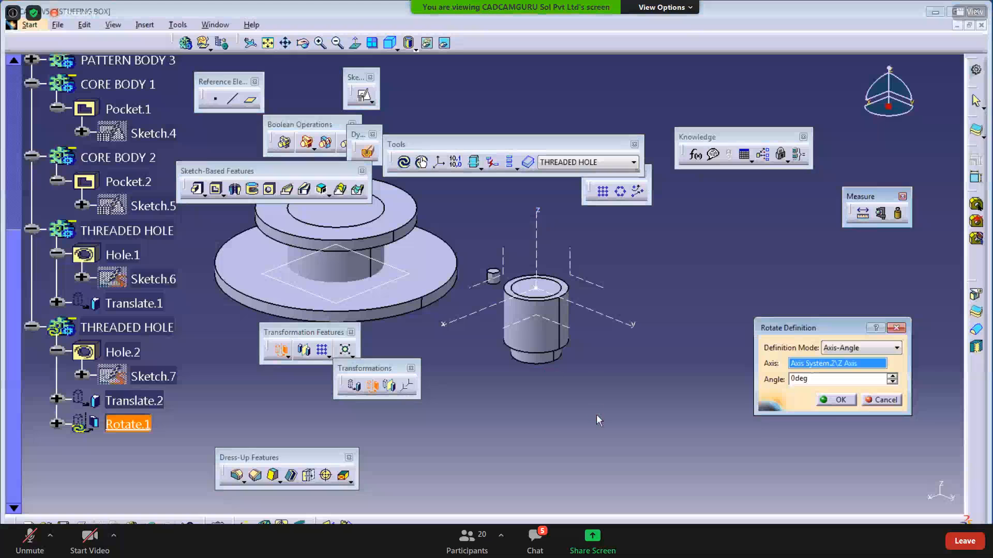
double_click(801, 379)
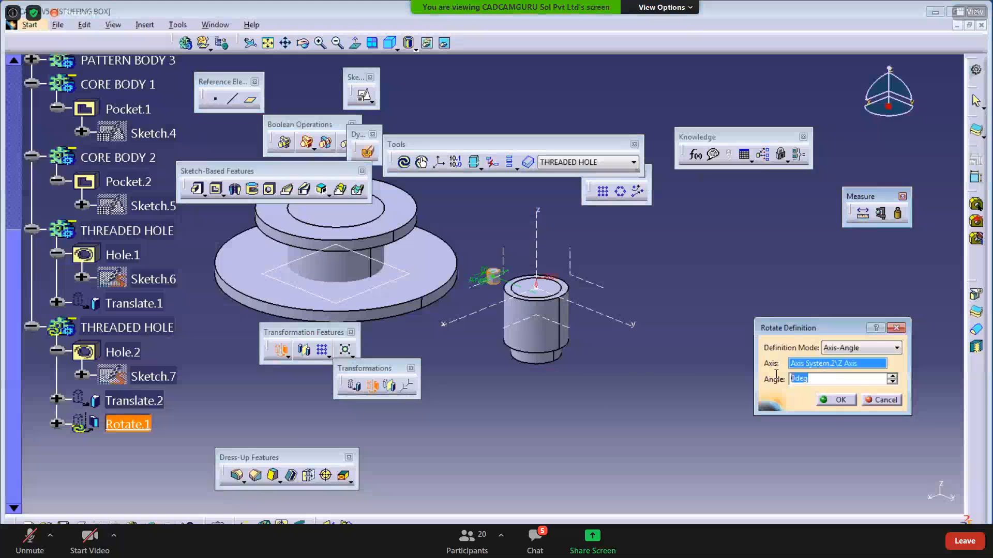
text(12)
click(835, 400)
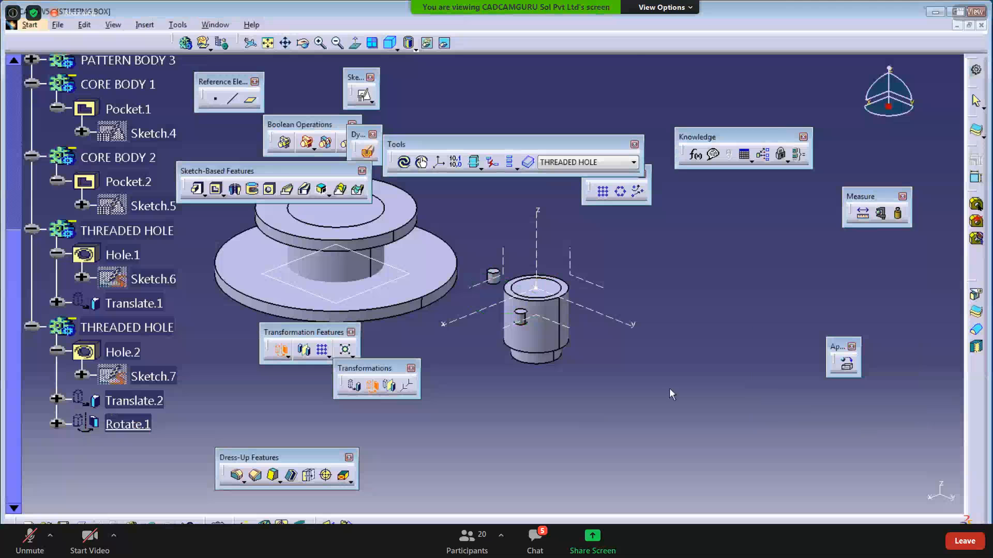
click(403, 162)
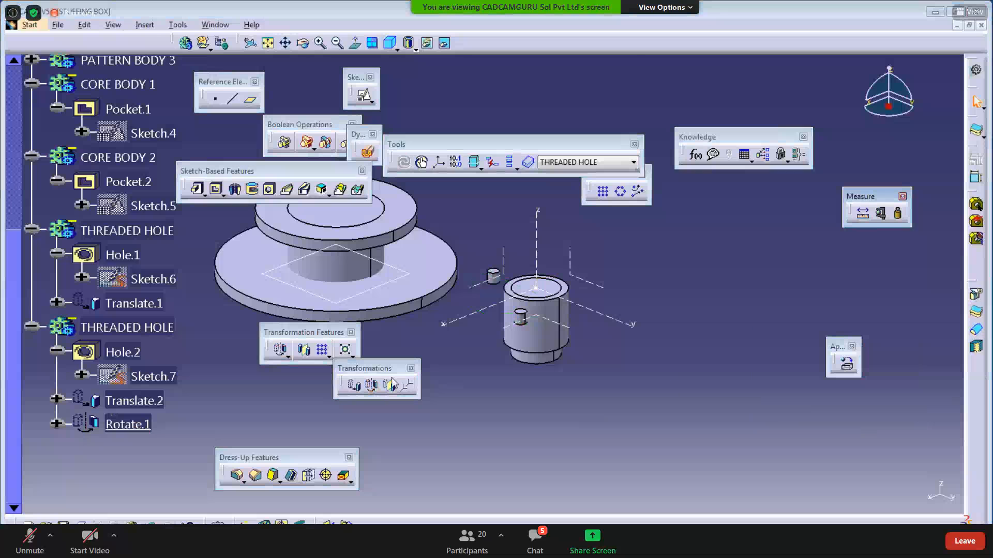
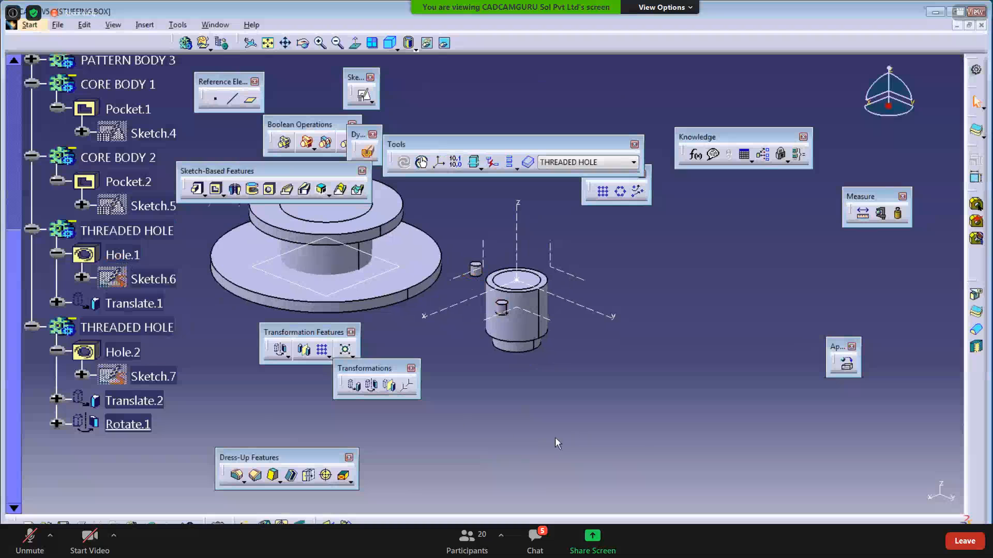
- Copy THREADED HOLE again and Paste Special it into STUFFING BOX 'As specified in Part document'
right_click(129, 328)
click(146, 191)
scroll(141, 235, up, 10)
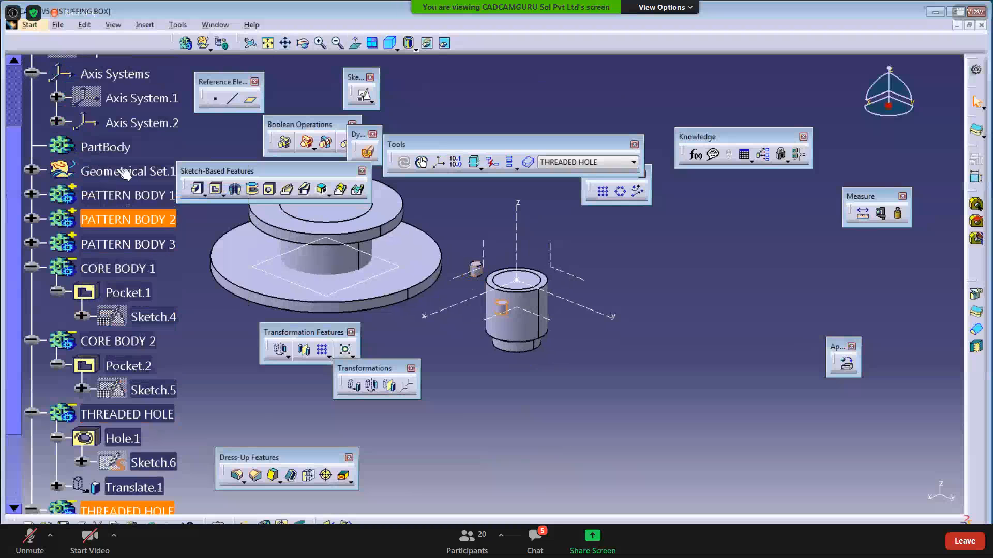
right_click(104, 161)
click(171, 317)
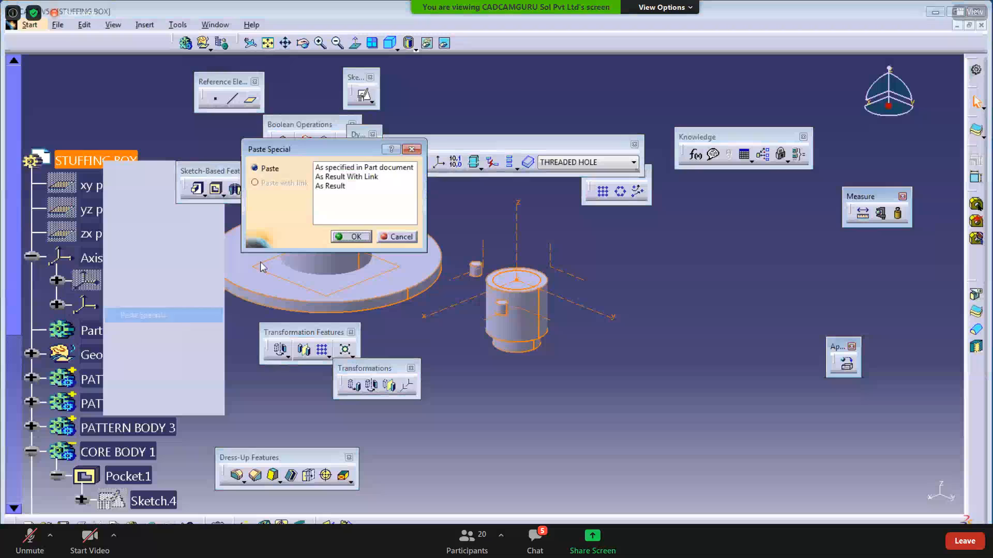
click(352, 235)
scroll(195, 336, down, 10)
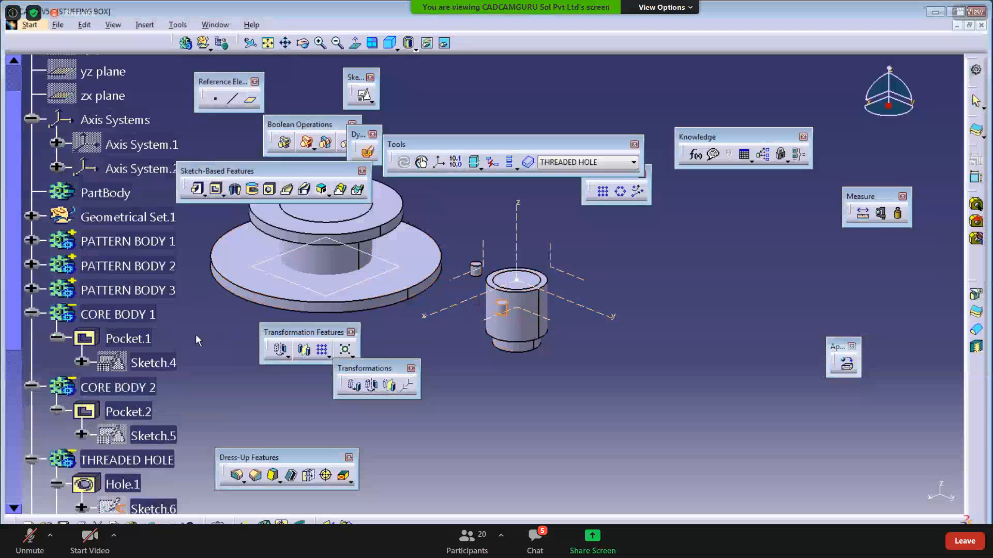
- Rotate the third hole body 120° about Axis System.2's Z axis as Rotate.3, keeping specifications
click(533, 406)
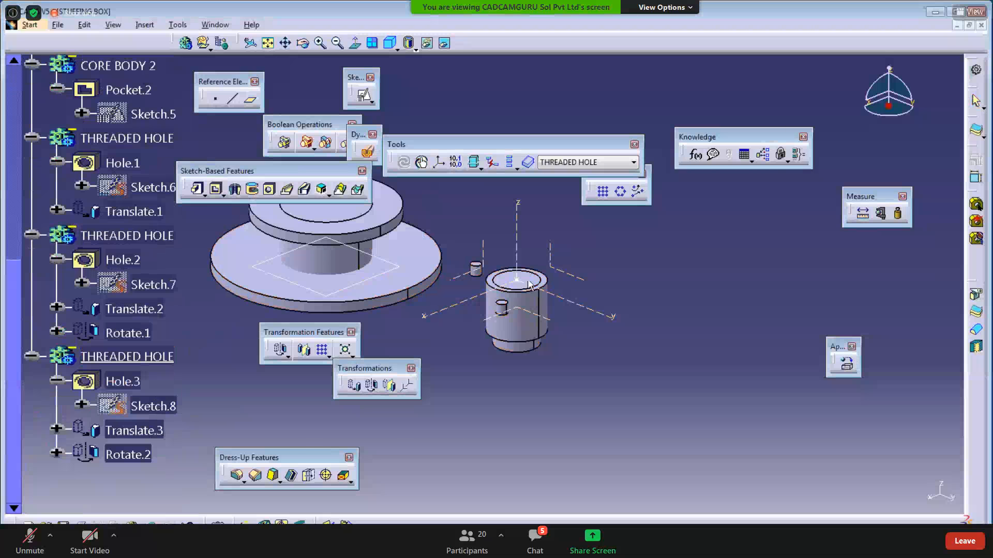
click(372, 385)
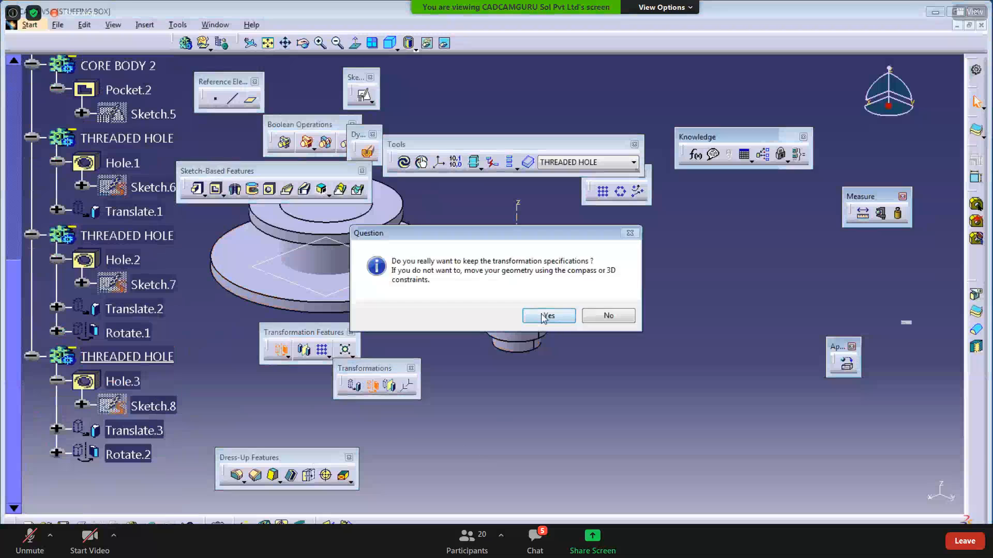
click(542, 316)
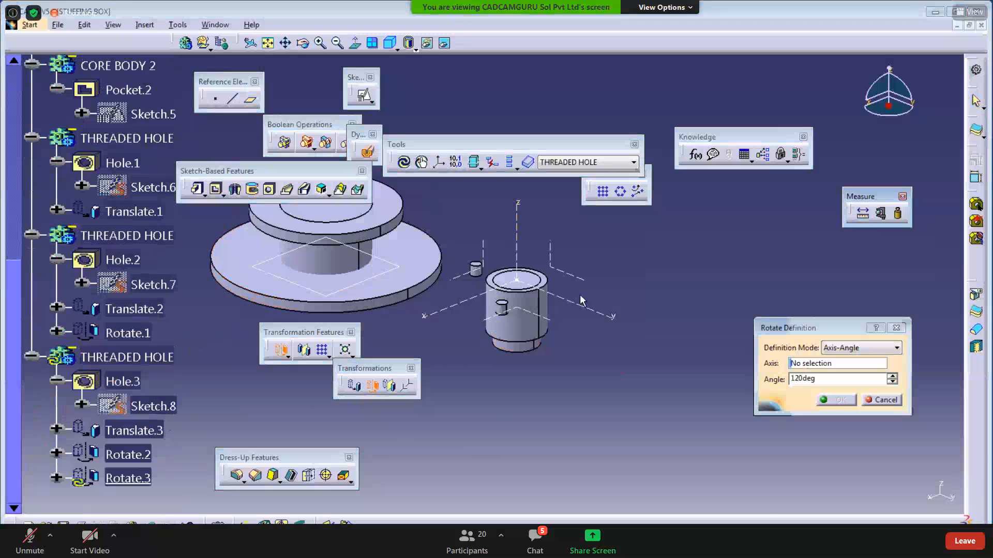
click(516, 230)
click(838, 400)
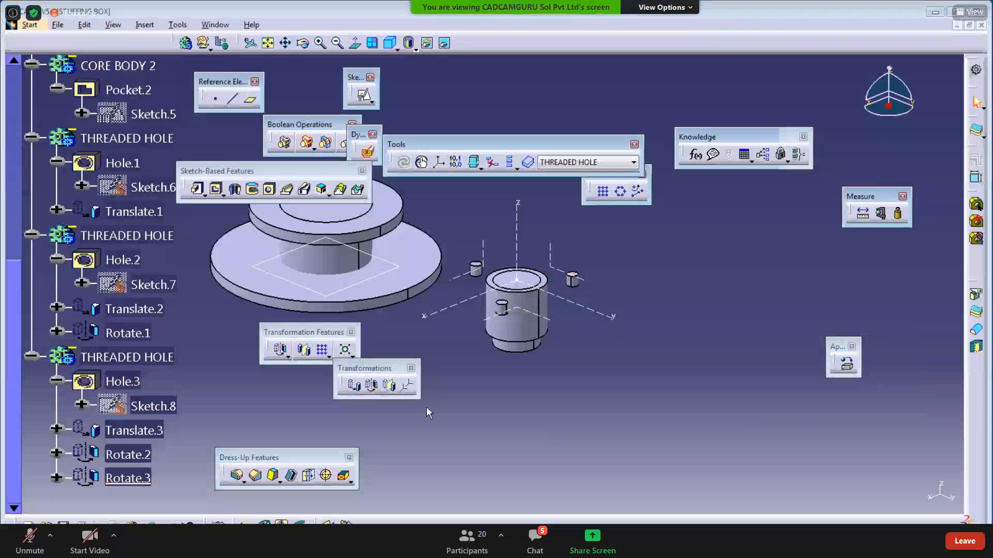
middle_drag(479, 402, 518, 406)
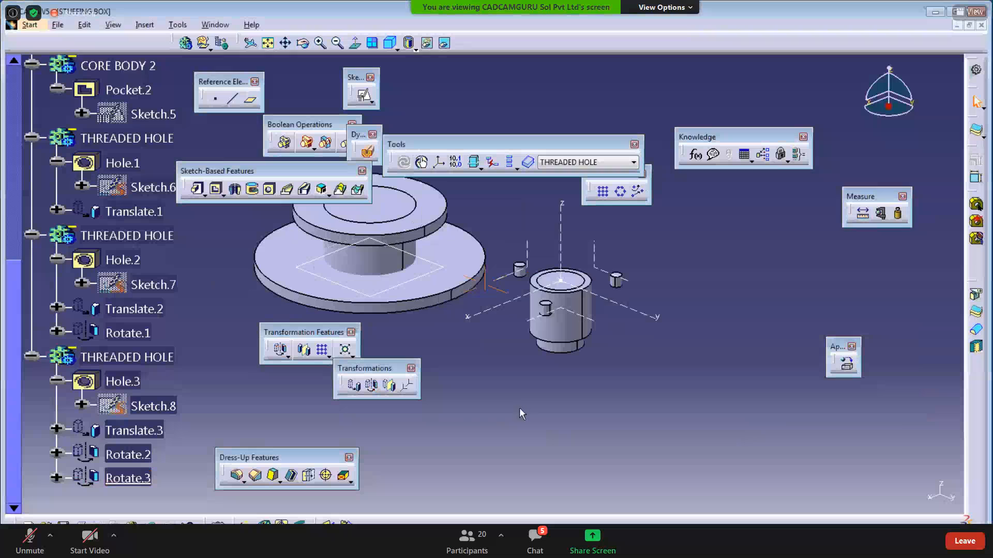
click(32, 355)
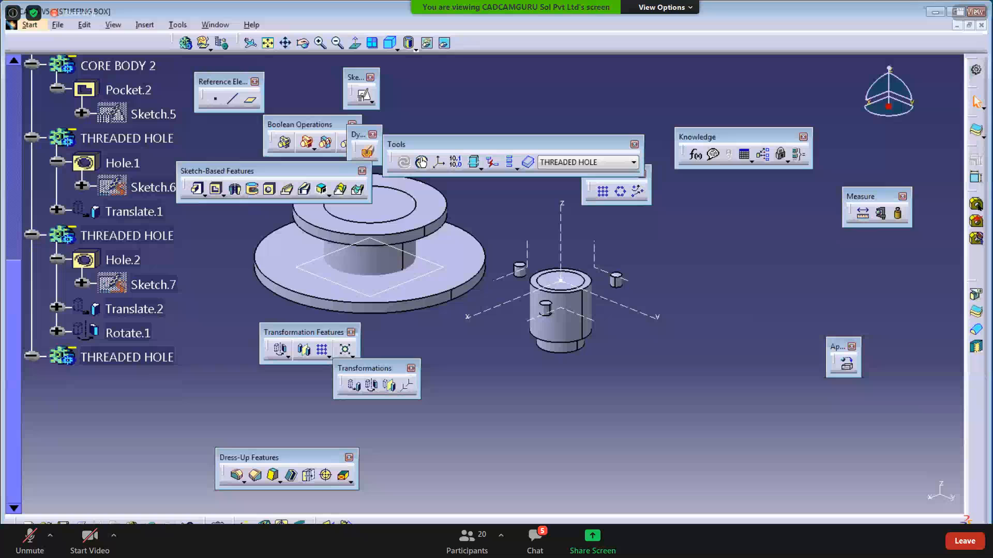
click(300, 547)
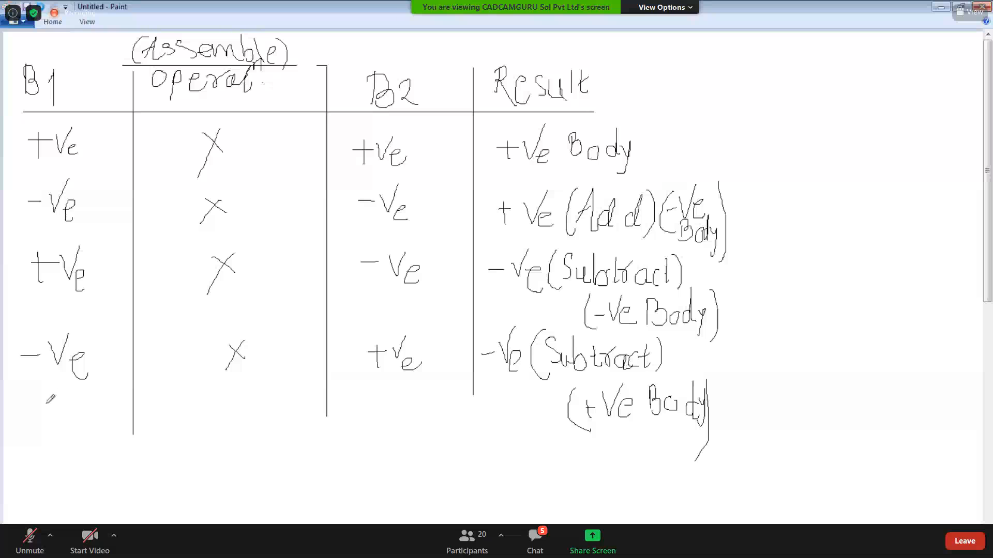
click(937, 7)
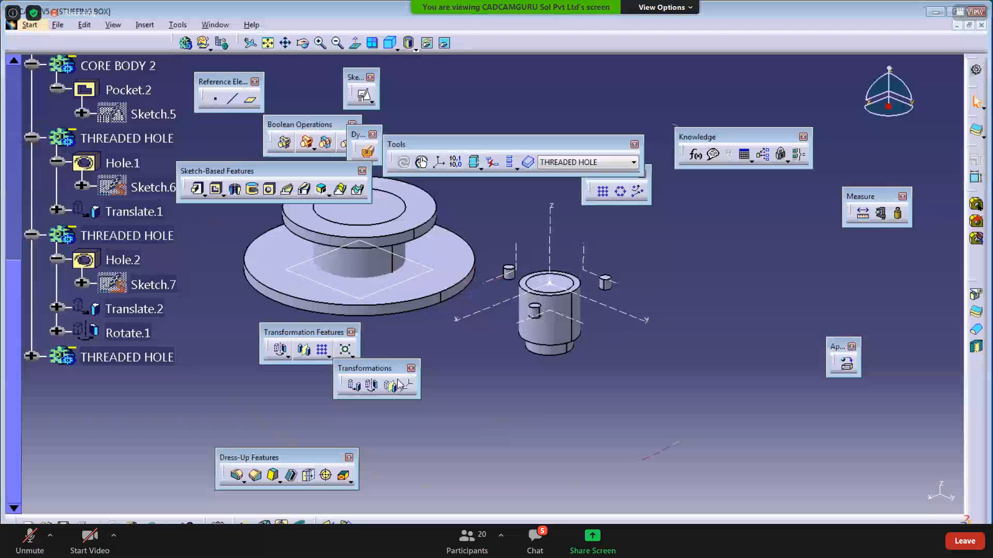
drag(369, 370, 147, 442)
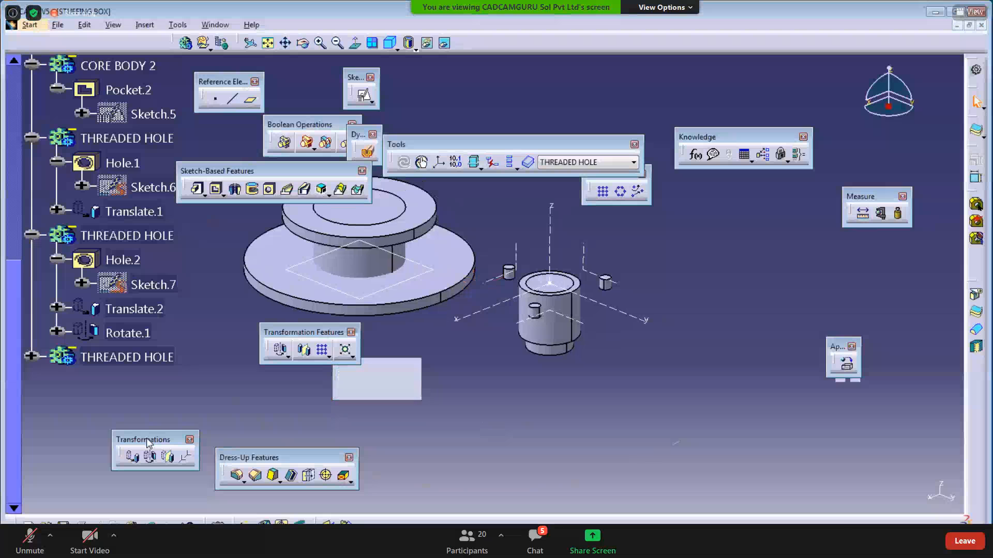
- Collapse the three THREADED HOLE bodies, CORE BODY 2 and CORE BODY 1 in the tree
scroll(181, 309, up, 3)
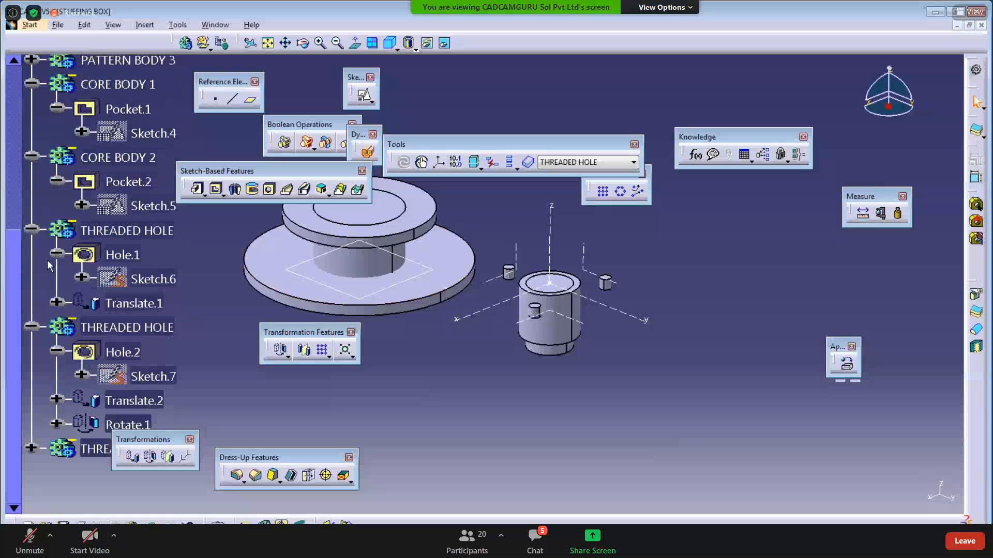
click(31, 326)
click(30, 231)
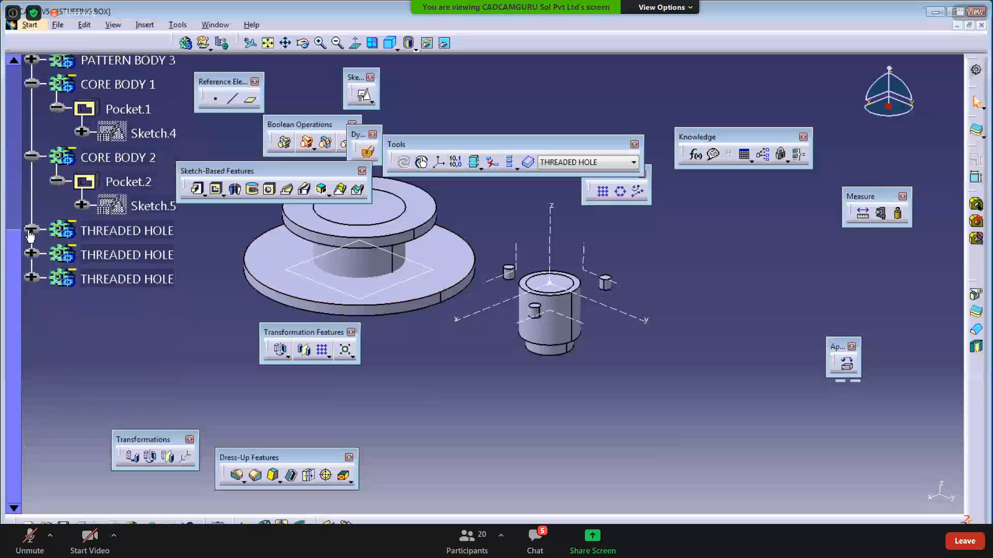
click(31, 157)
scroll(32, 124, up, 3)
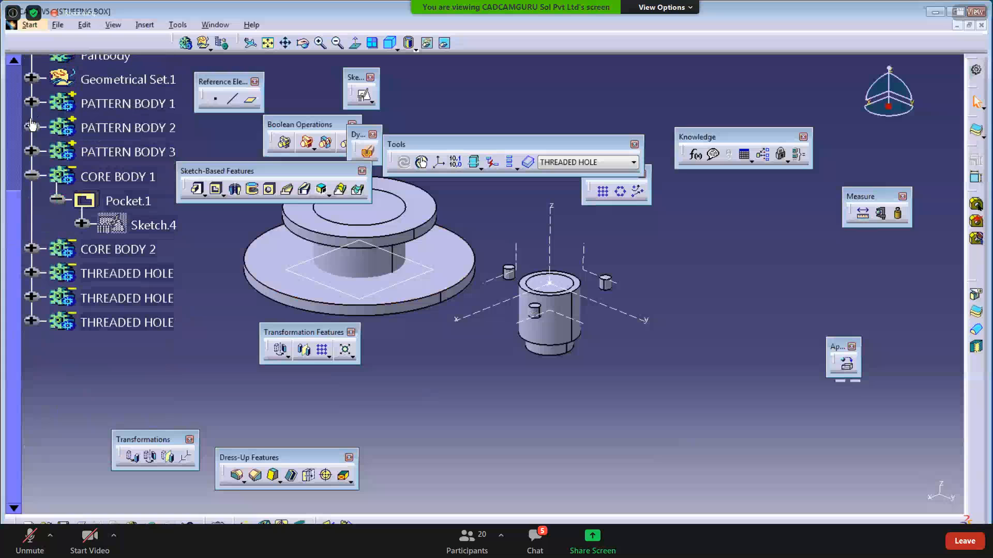
click(31, 176)
- Select each core and threaded hole body in turn to highlight its geometry
click(99, 177)
click(100, 200)
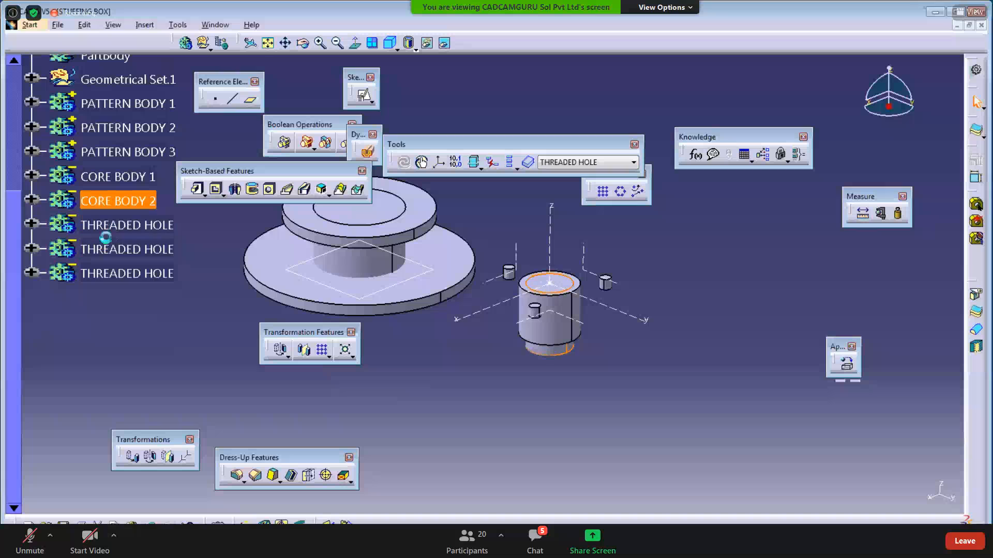
click(100, 226)
click(103, 249)
click(112, 275)
click(24, 374)
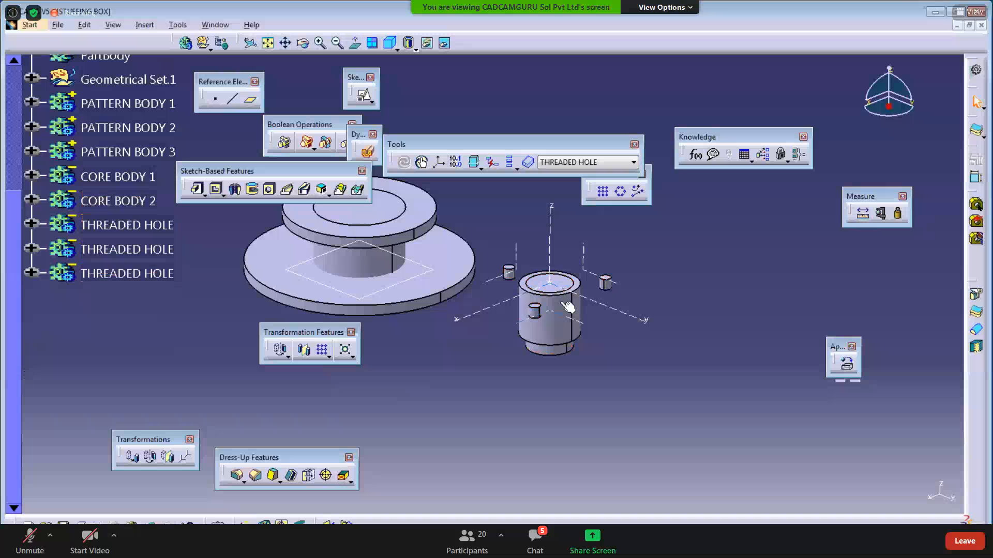
click(144, 178)
click(148, 203)
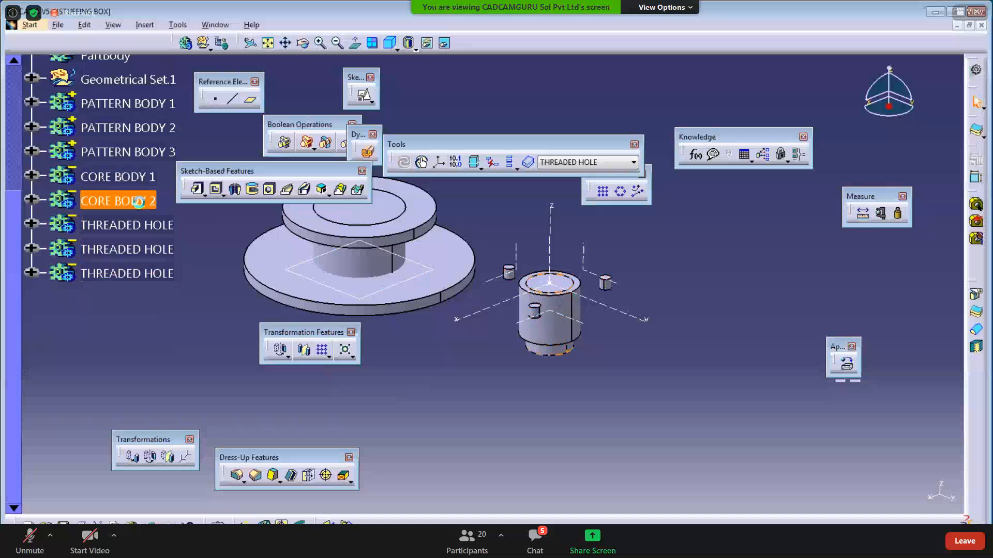
- Zoom on the boss and compare CORE BODY 1's outer edge with CORE BODY 2's inner circle
middle_drag(494, 400, 531, 204)
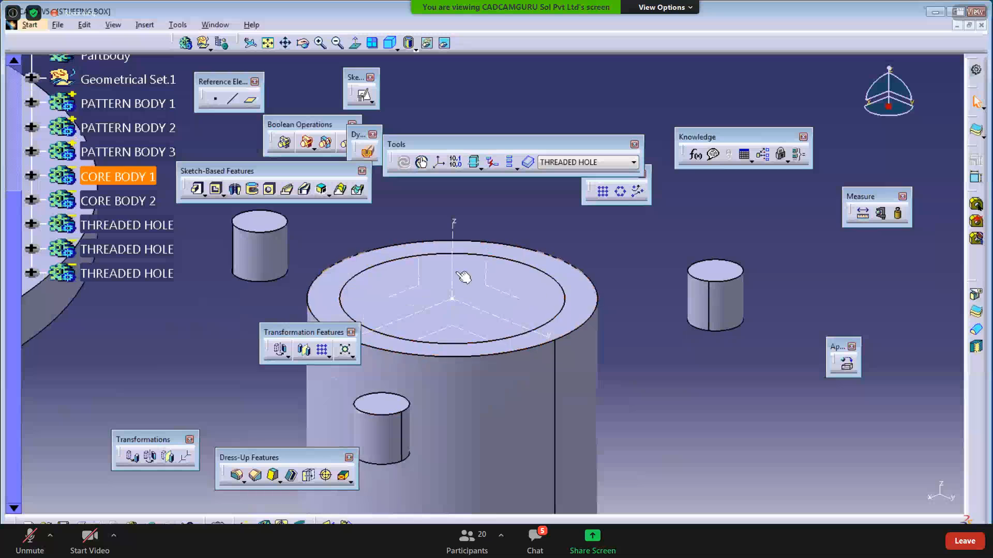
click(142, 202)
ctrl+click(136, 178)
click(136, 180)
click(126, 362)
click(133, 202)
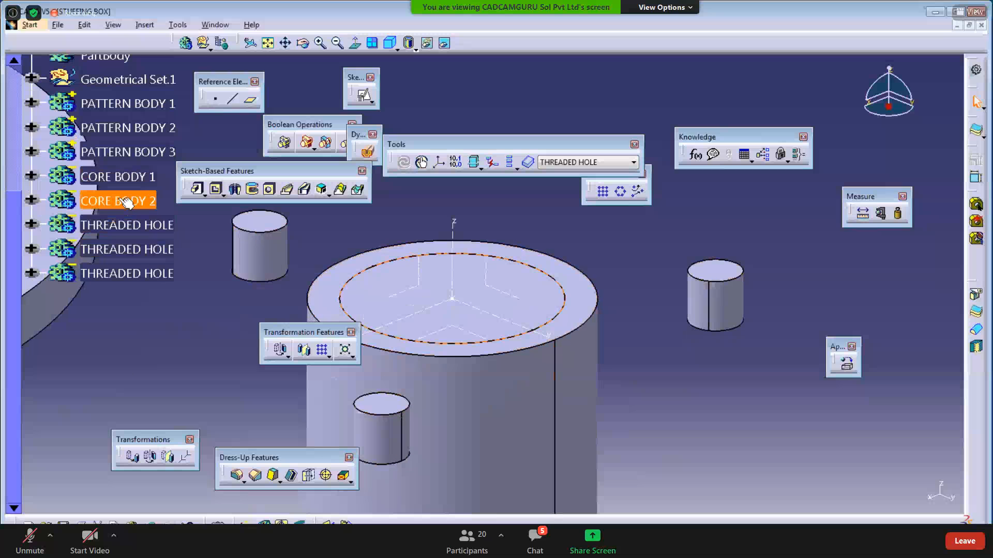
click(118, 176)
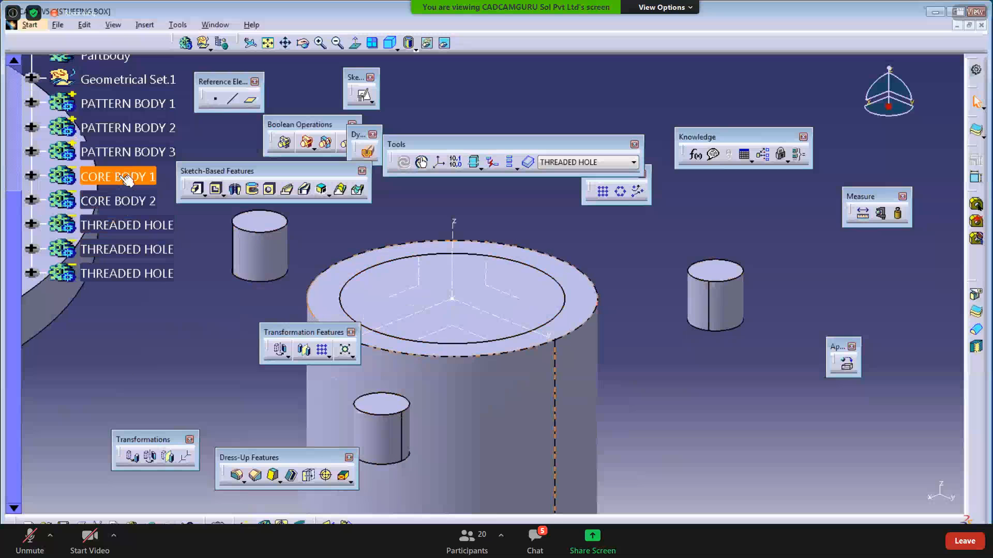
click(136, 365)
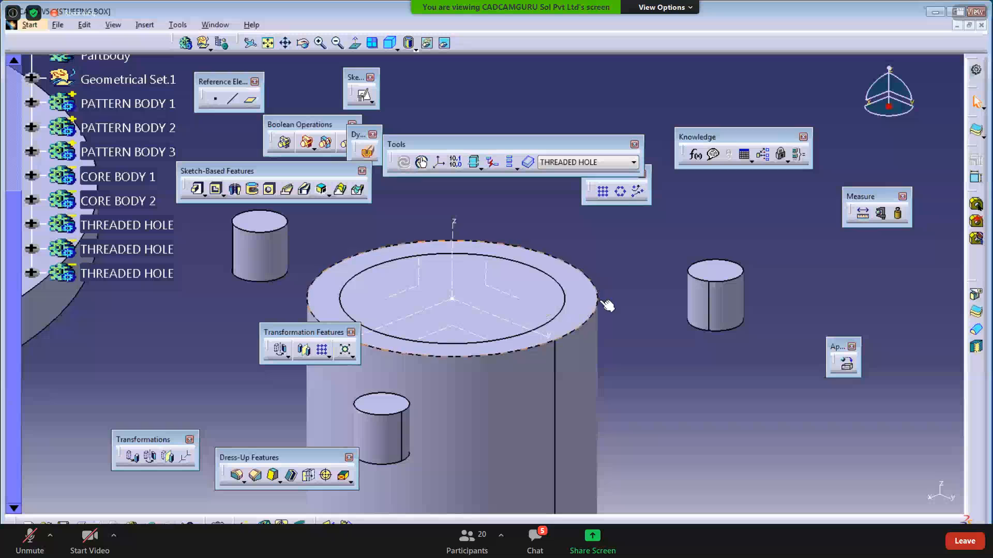
click(555, 289)
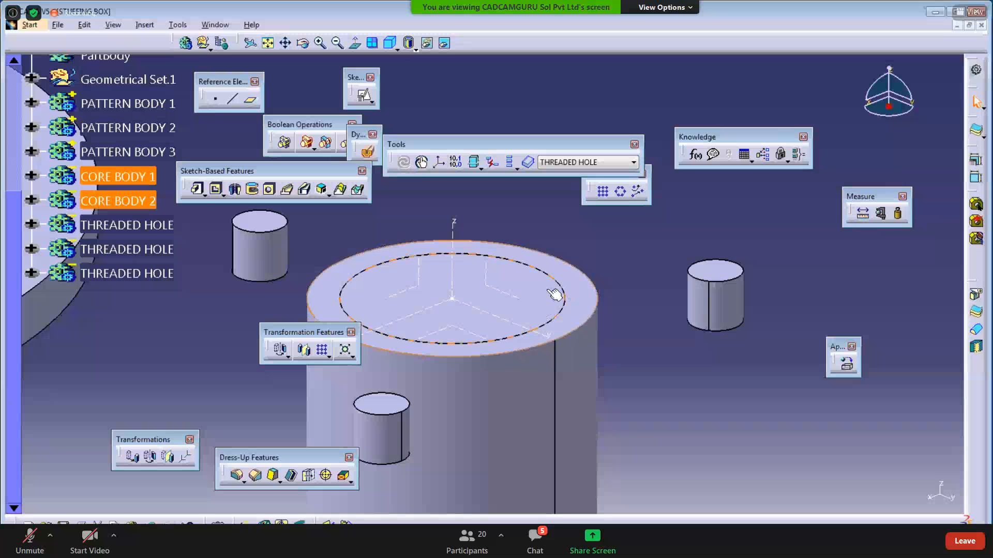
click(558, 292)
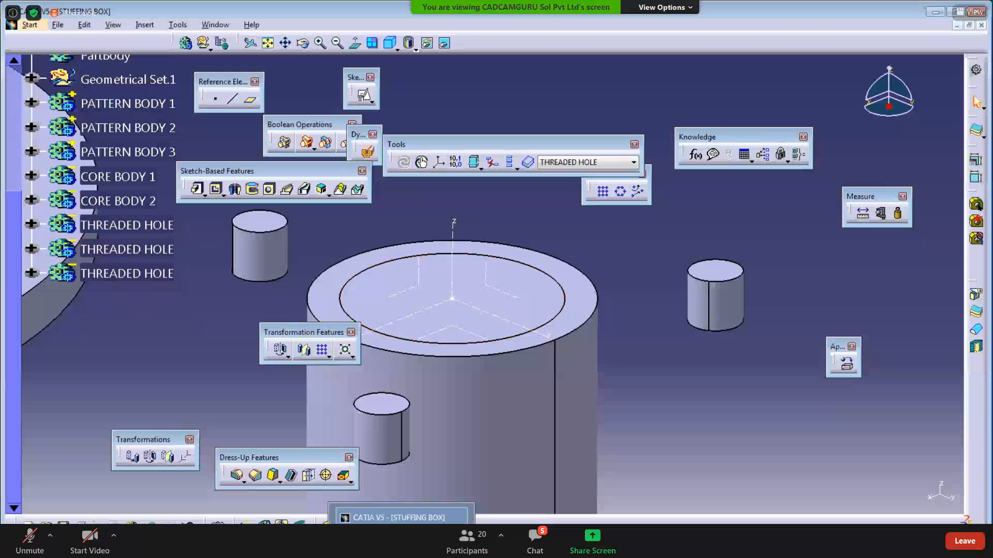
click(281, 537)
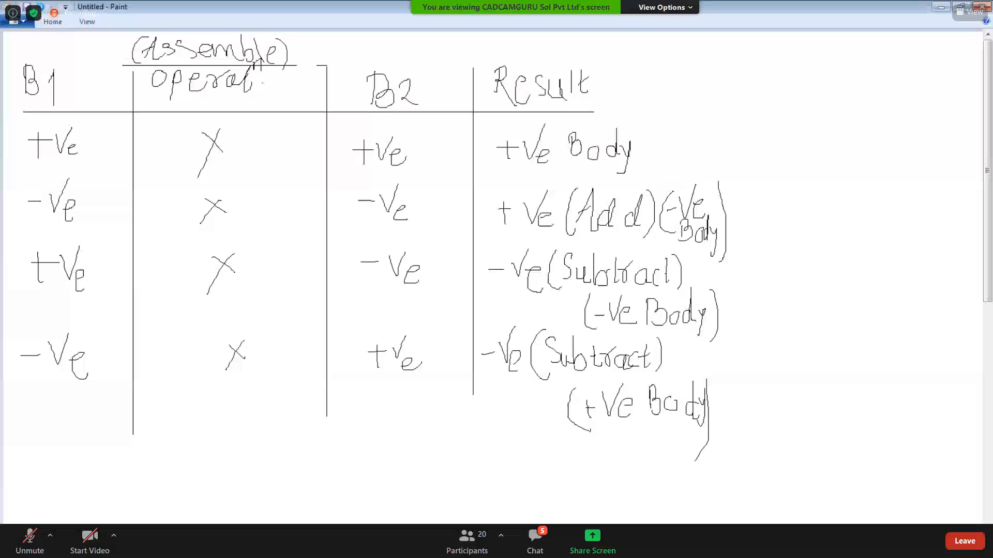
- Minimize Paint and recentre the CATIA view on the cylinder
click(941, 8)
middle_drag(191, 358, 192, 361)
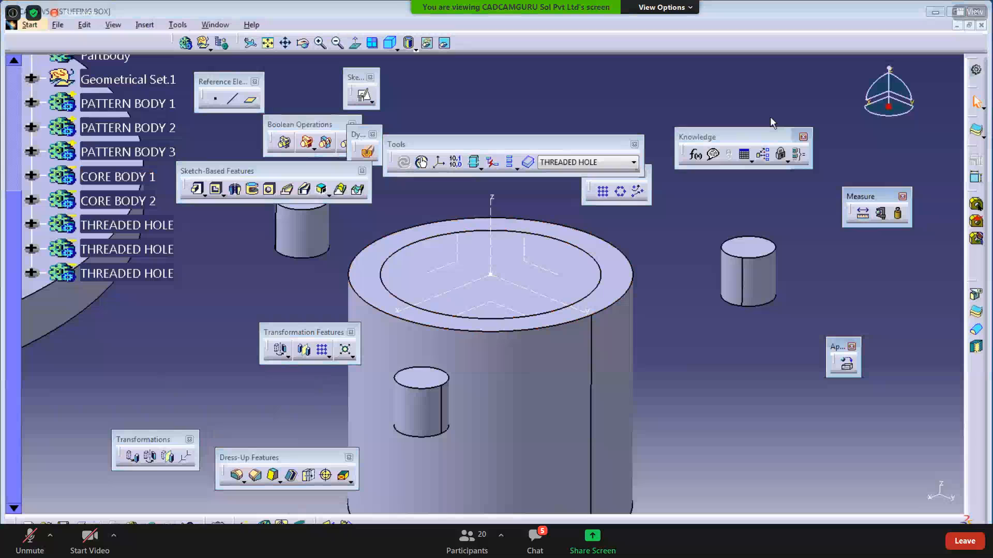
- Move the Boolean Operations toolbar below the tree and expand its Add flyout
drag(289, 126, 193, 289)
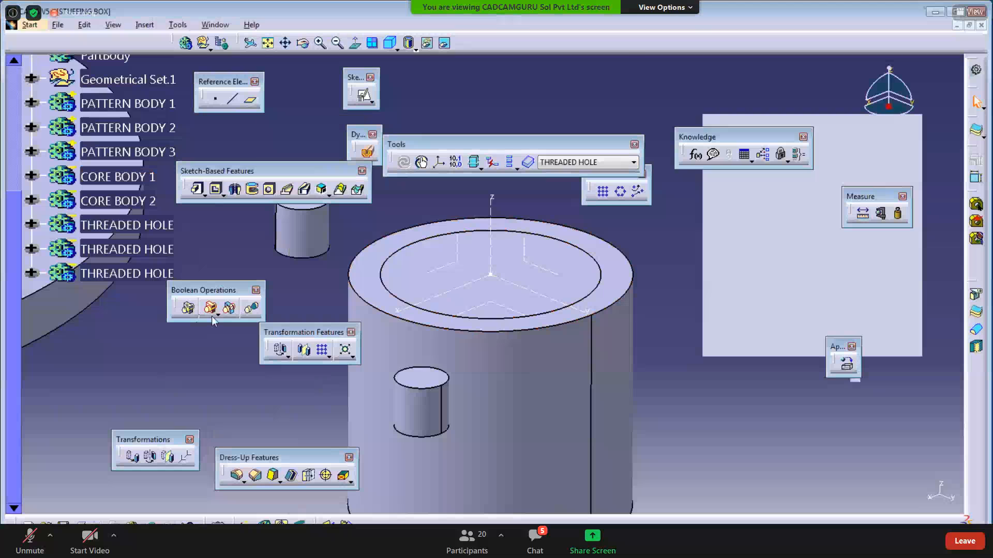
click(217, 315)
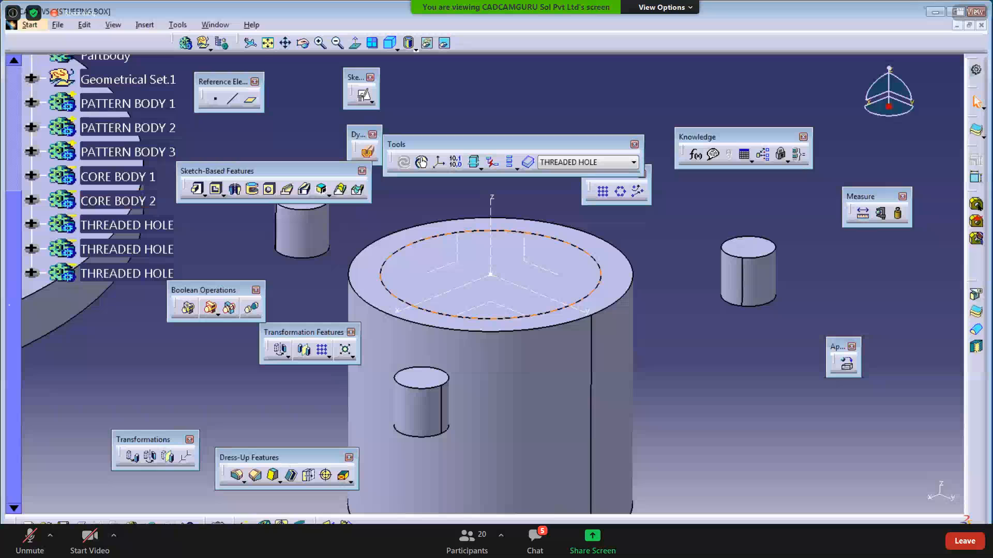
- In Paint, underline -Ve under B1, -Ve under B2 and +Ve (Add) under Result
key(alt+Tab)
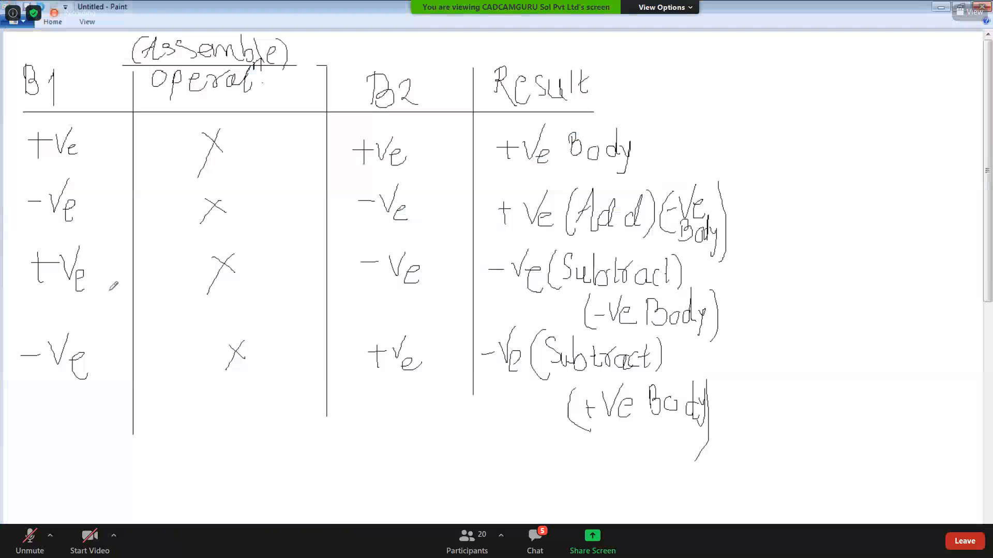
drag(18, 226, 91, 229)
drag(365, 225, 418, 223)
drag(540, 228, 641, 231)
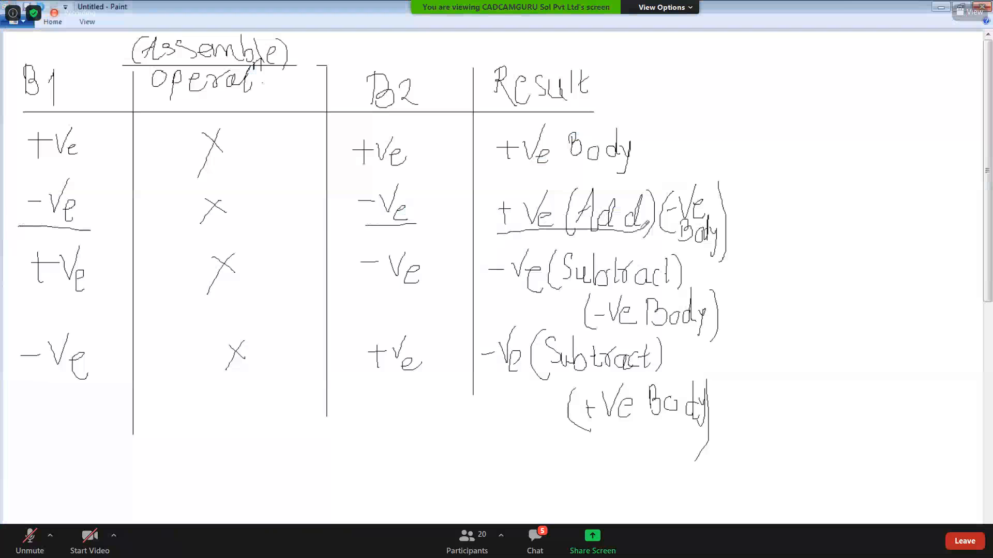
click(938, 6)
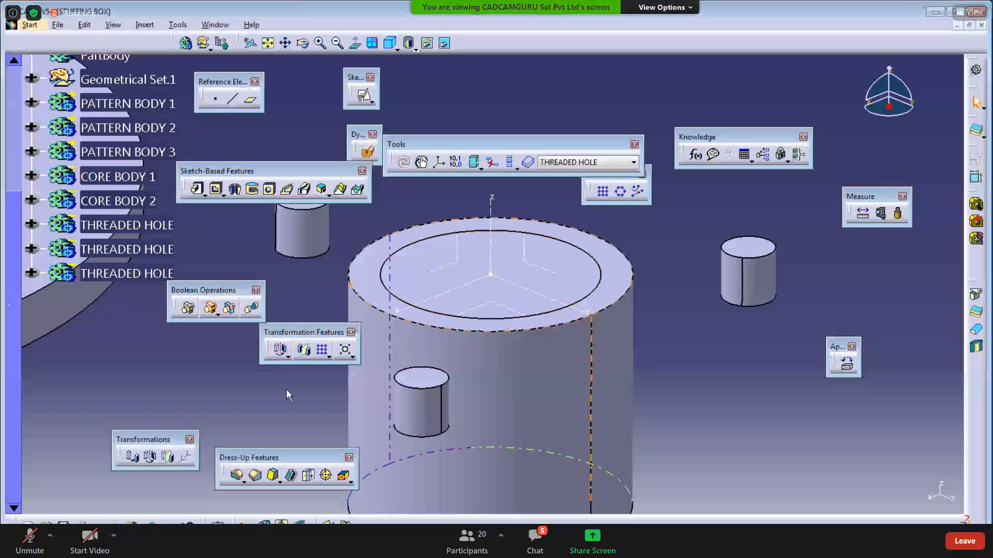
- Assemble CORE BODY 2 into CORE BODY 1 after previewing, then check CORE BODY 1's contents
click(179, 312)
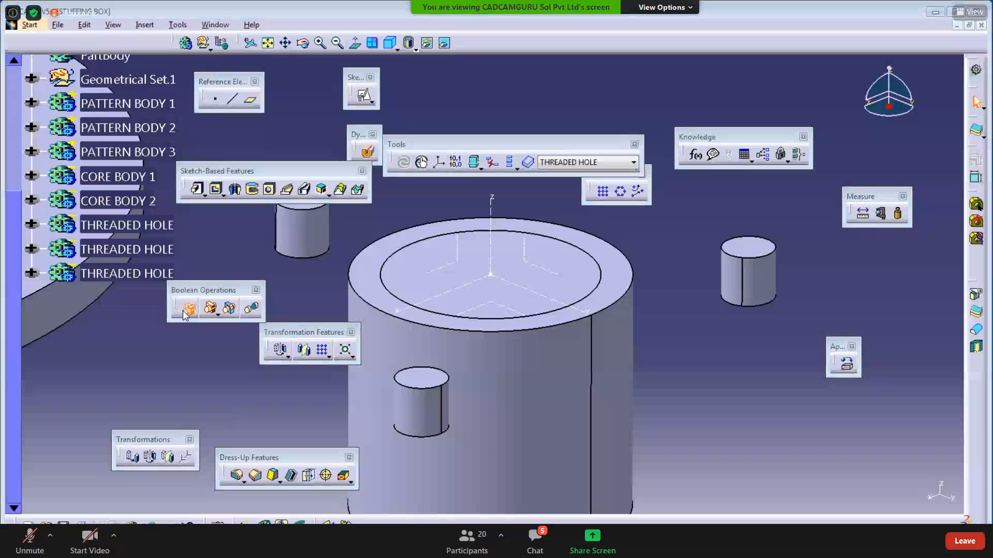
click(133, 203)
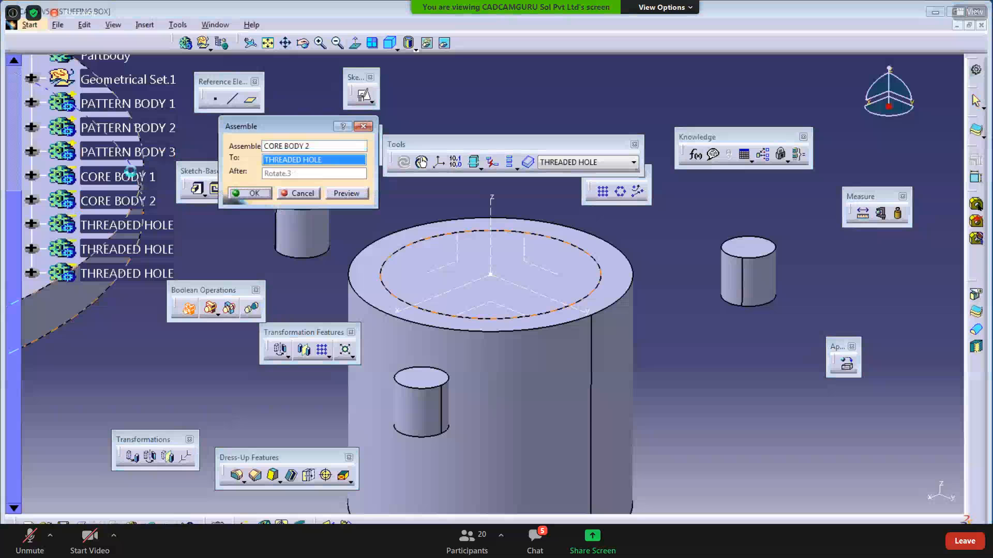
click(125, 176)
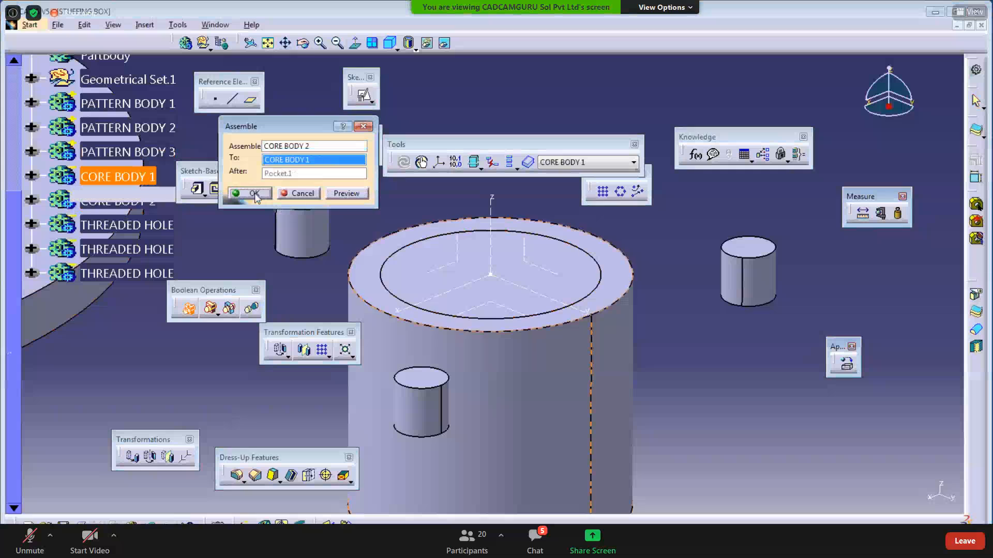
click(355, 195)
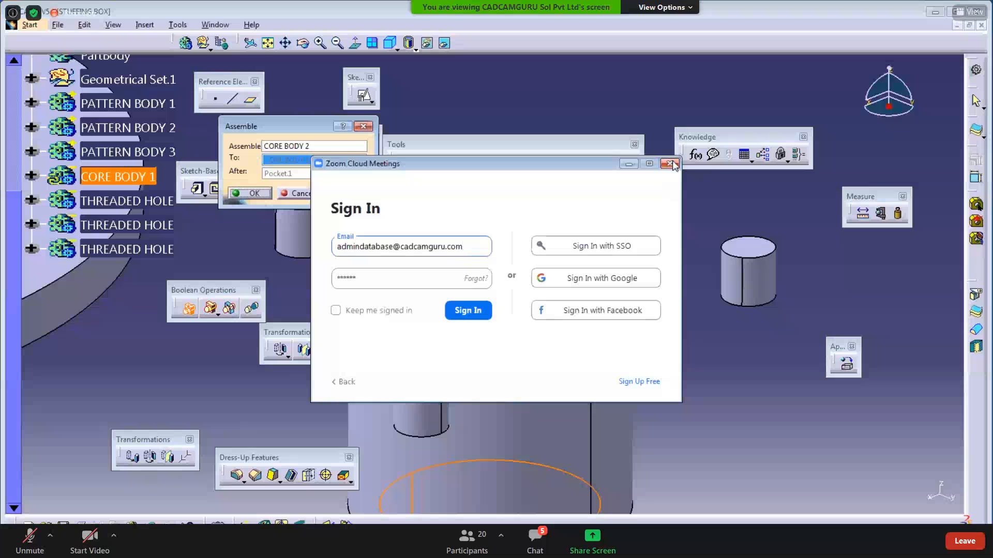
click(629, 165)
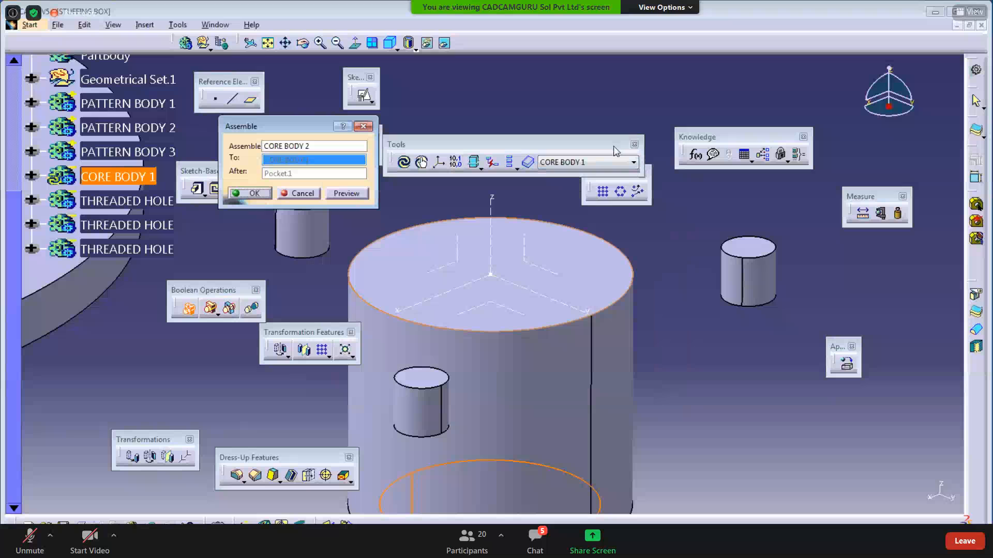
click(507, 309)
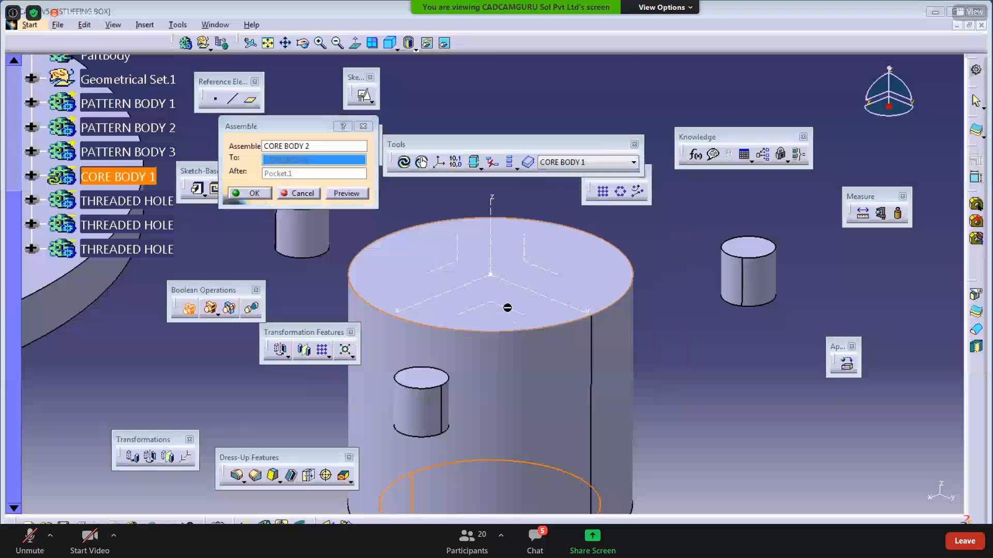
mouse_move(482, 315)
middle_down()
mouse_move(481, 304)
mouse_move(493, 324)
middle_up()
click(250, 193)
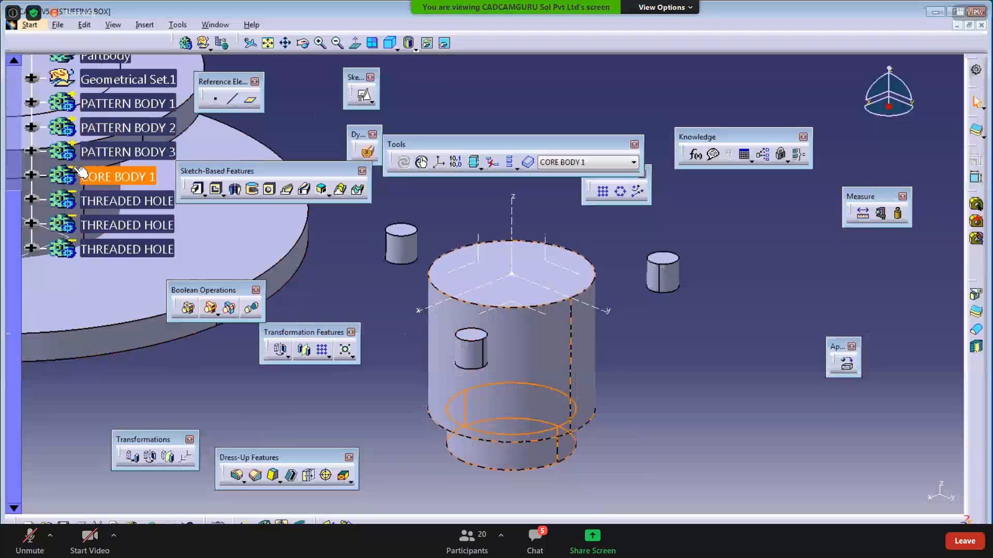
click(354, 291)
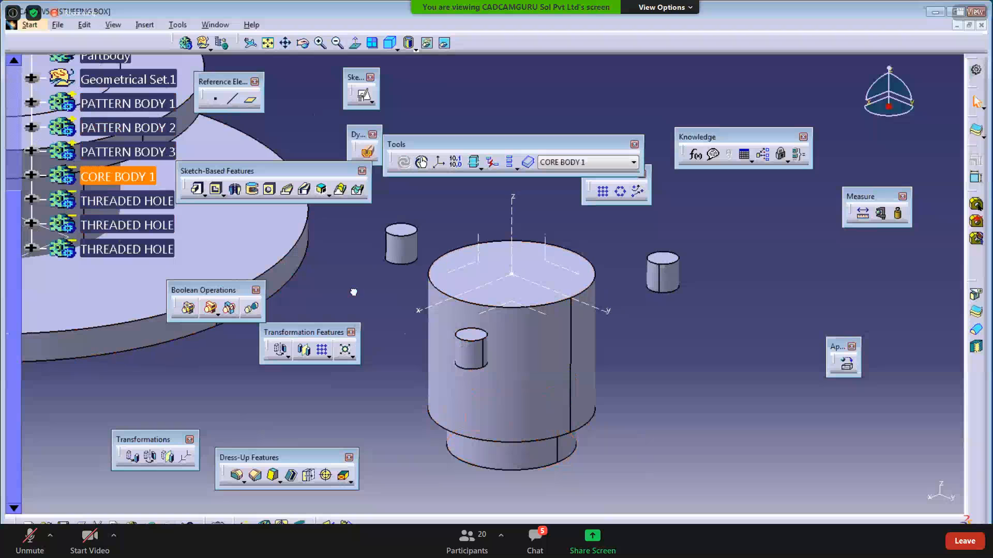
click(31, 175)
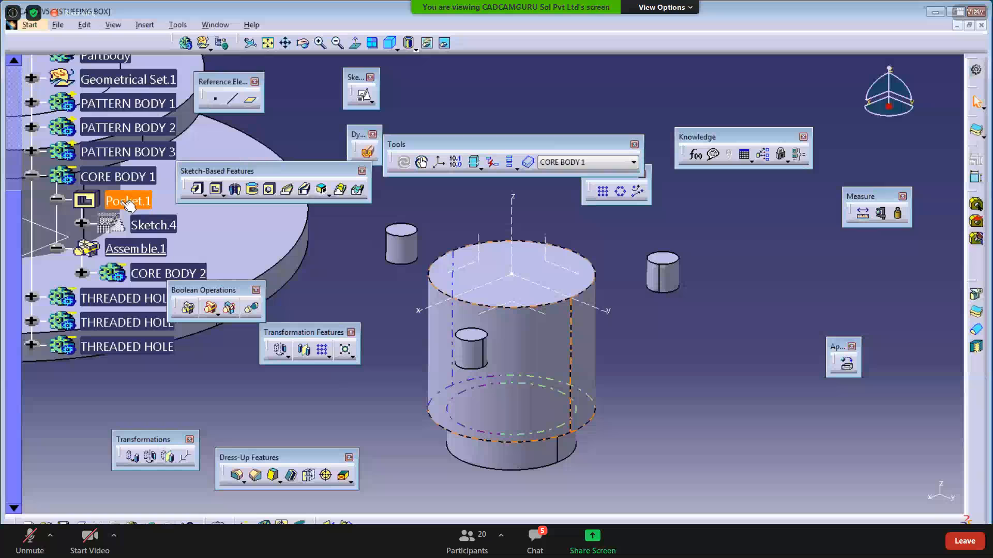
click(31, 176)
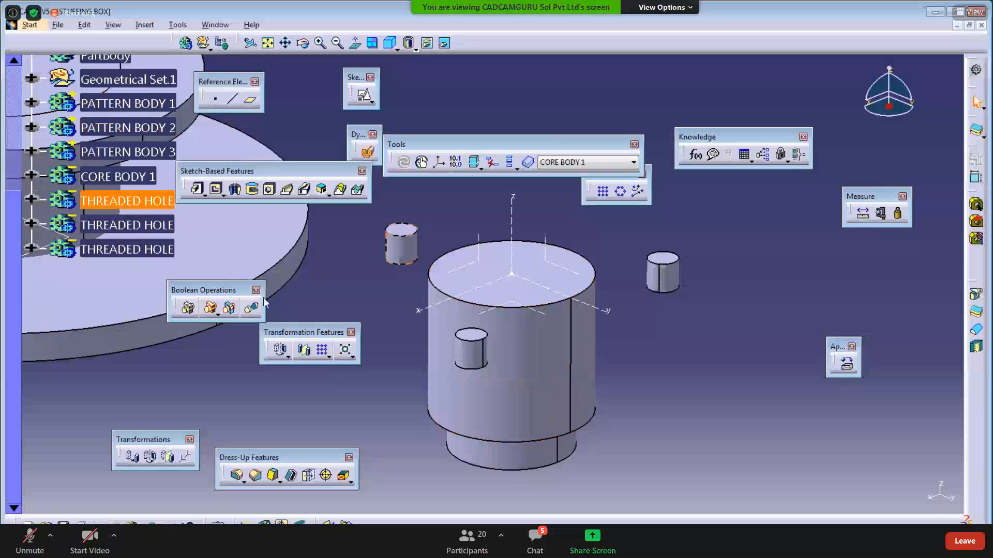
- Assemble the first THREADED HOLE body into CORE BODY 1 after previewing
click(129, 205)
right_click(124, 202)
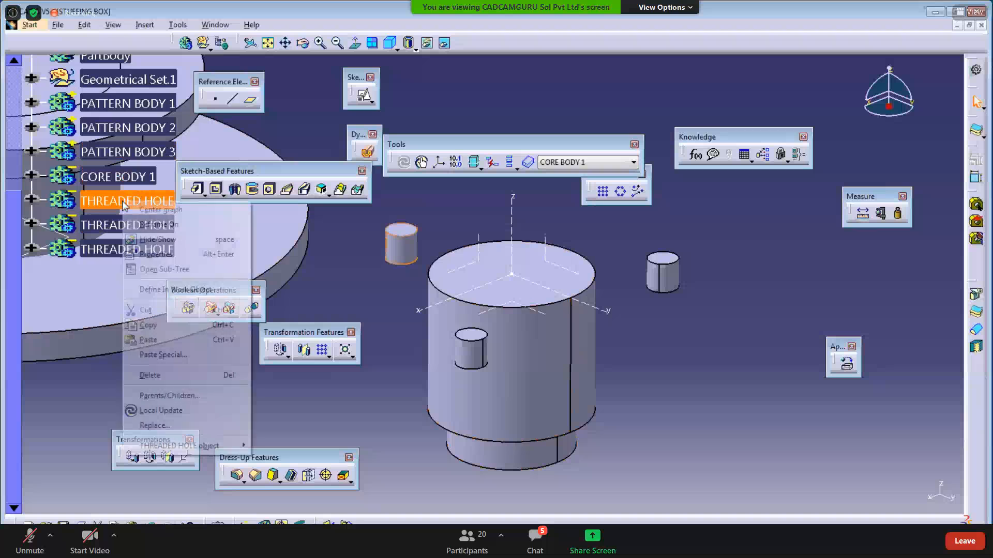
mouse_move(201, 446)
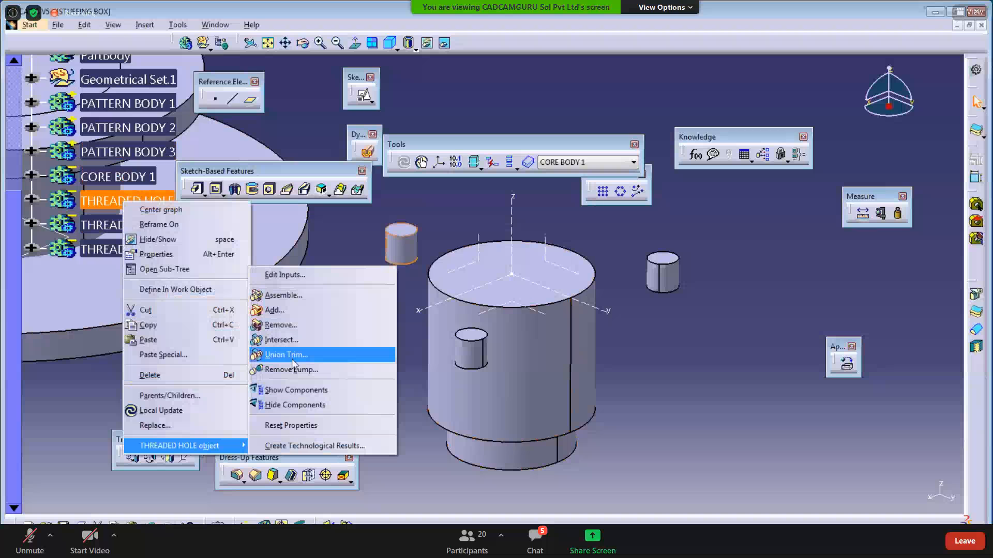
click(278, 295)
click(346, 194)
click(238, 196)
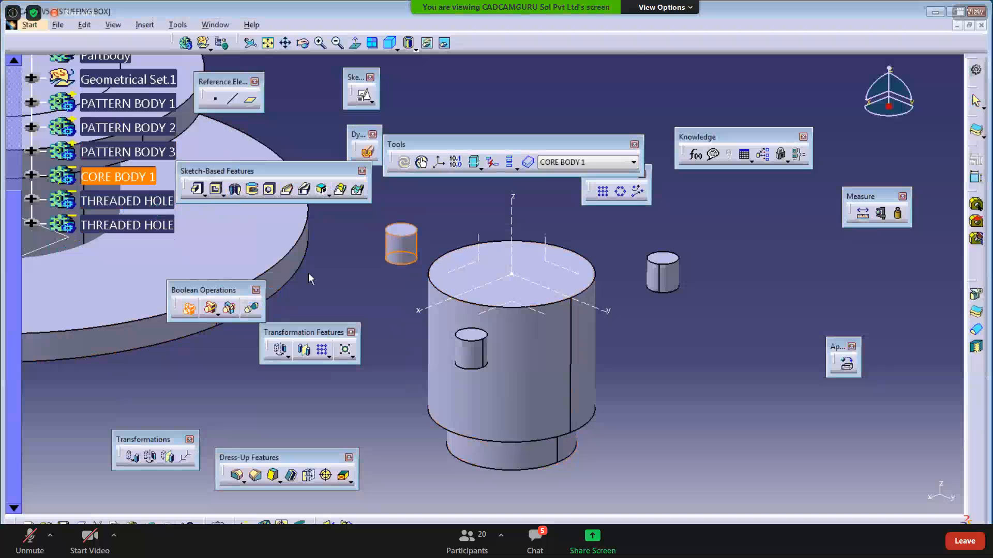
- Assemble the second and third THREADED HOLE bodies into CORE BODY 1
right_click(110, 203)
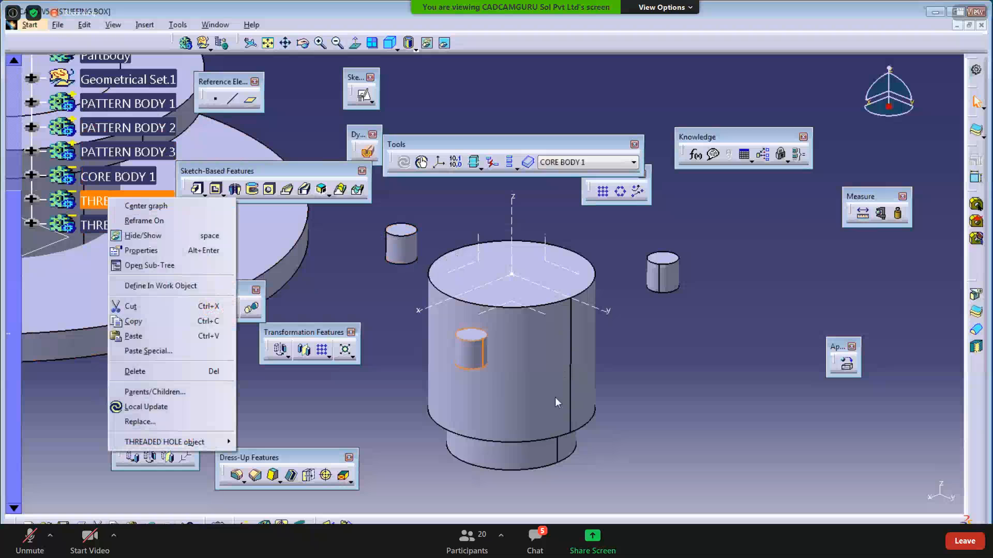
mouse_move(172, 443)
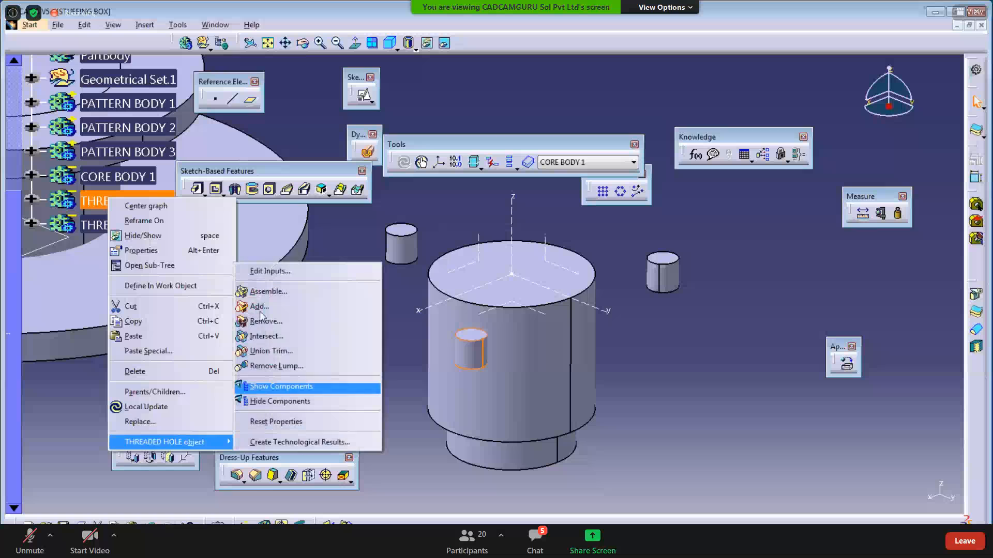
click(268, 291)
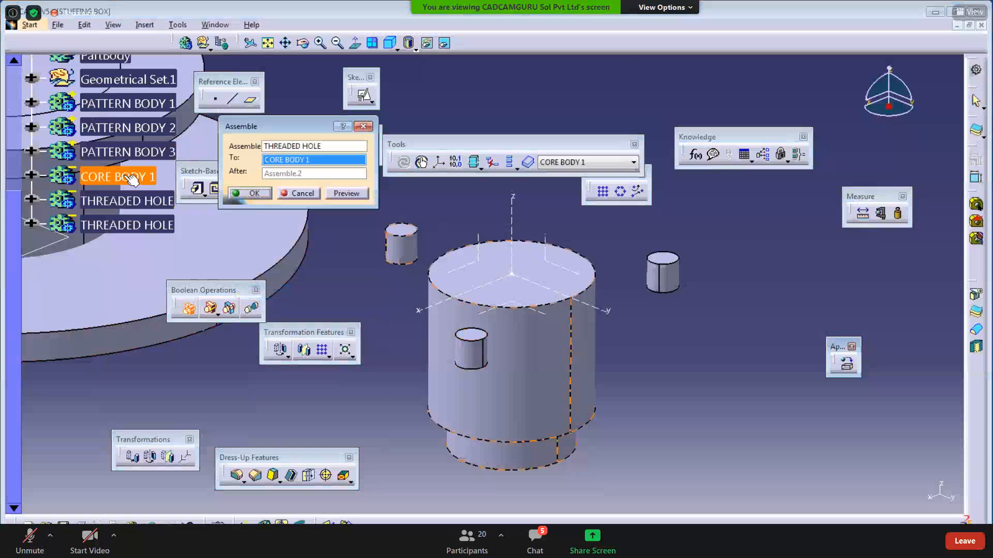
click(346, 194)
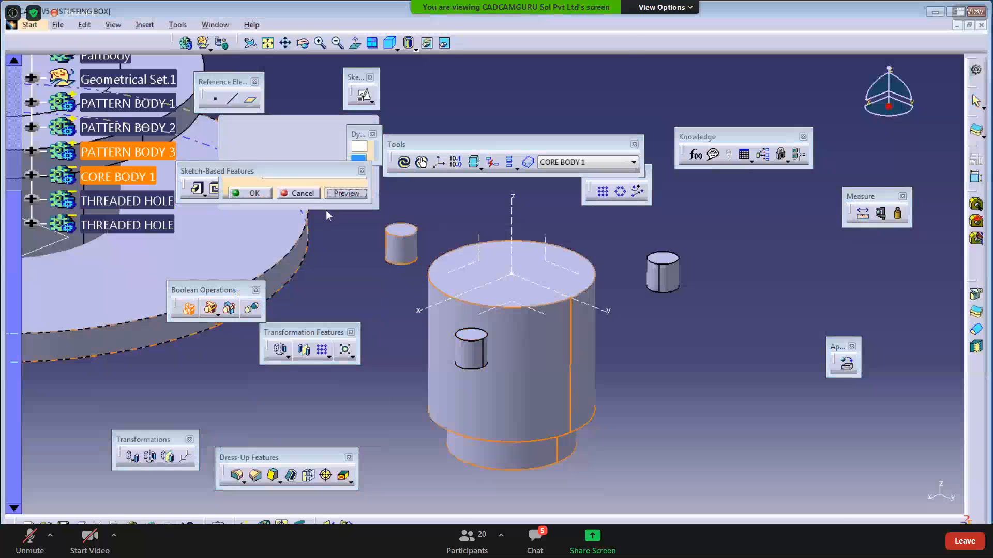
click(256, 196)
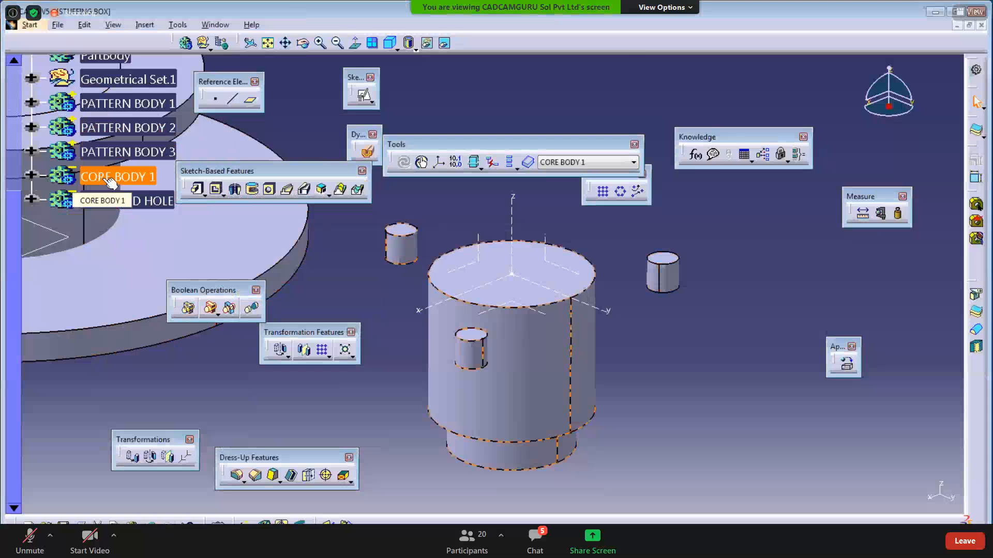
right_click(113, 202)
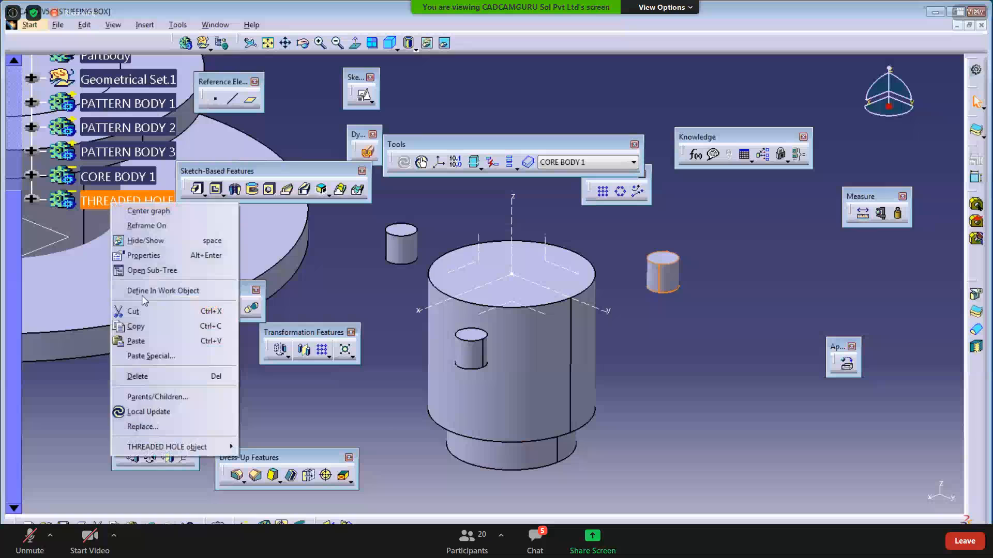
mouse_move(215, 448)
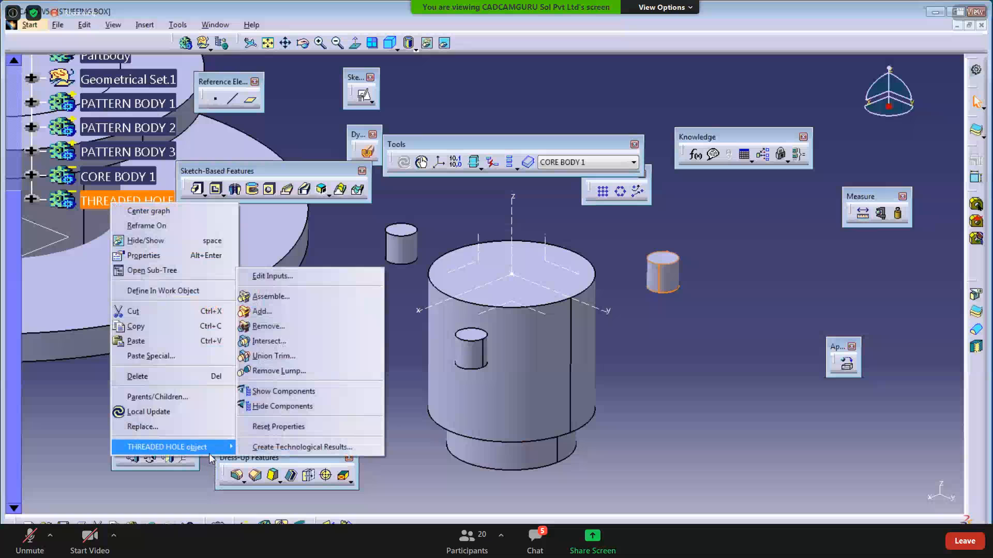
click(257, 297)
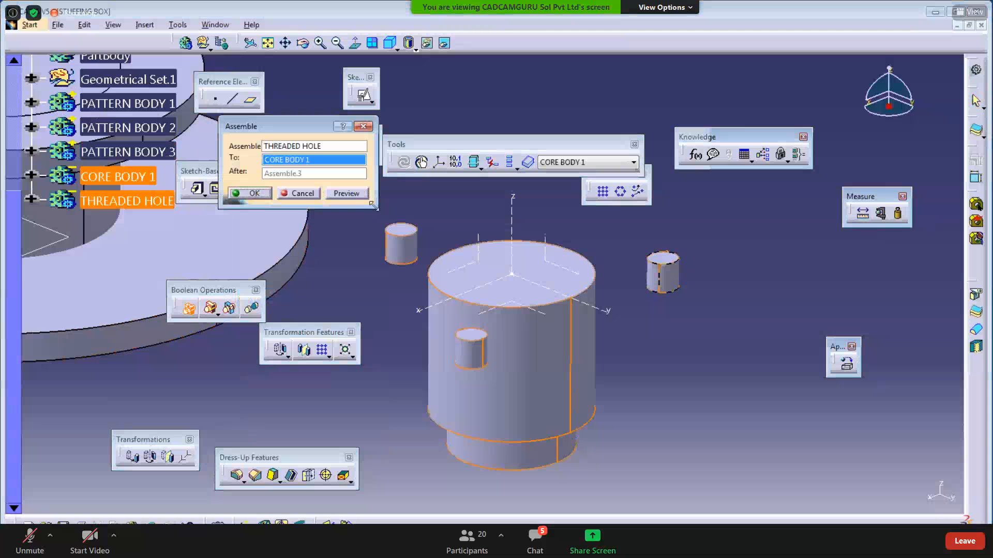
click(357, 204)
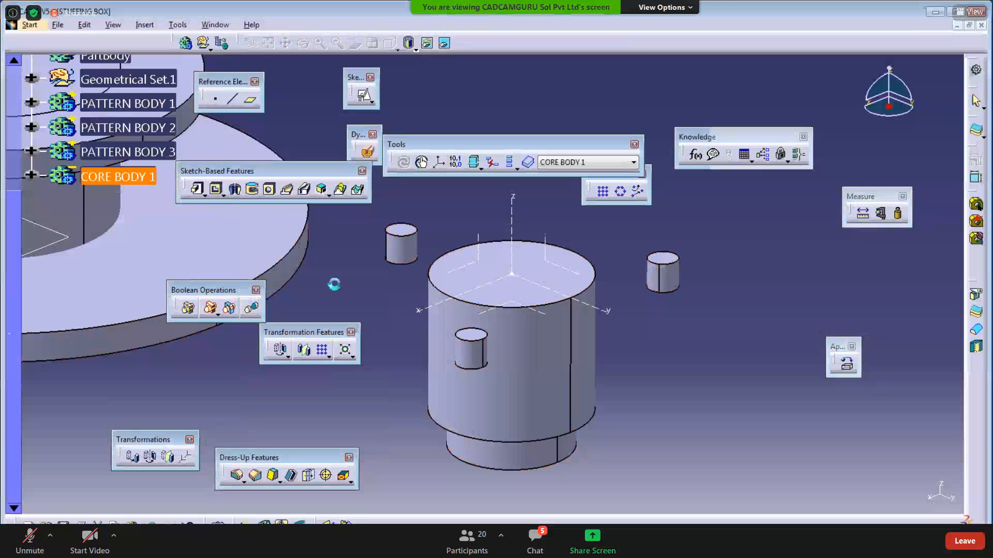
click(112, 268)
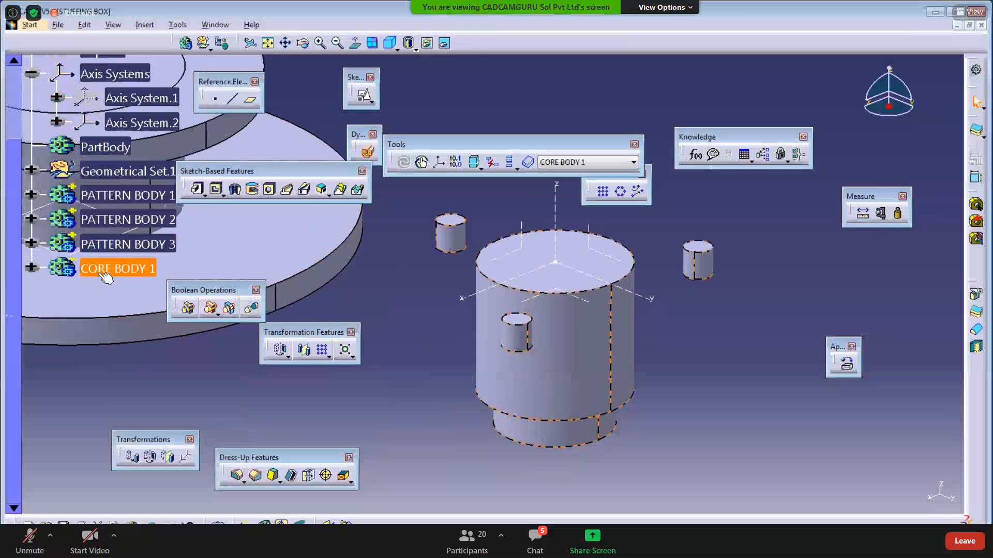
middle_drag(410, 312, 418, 340)
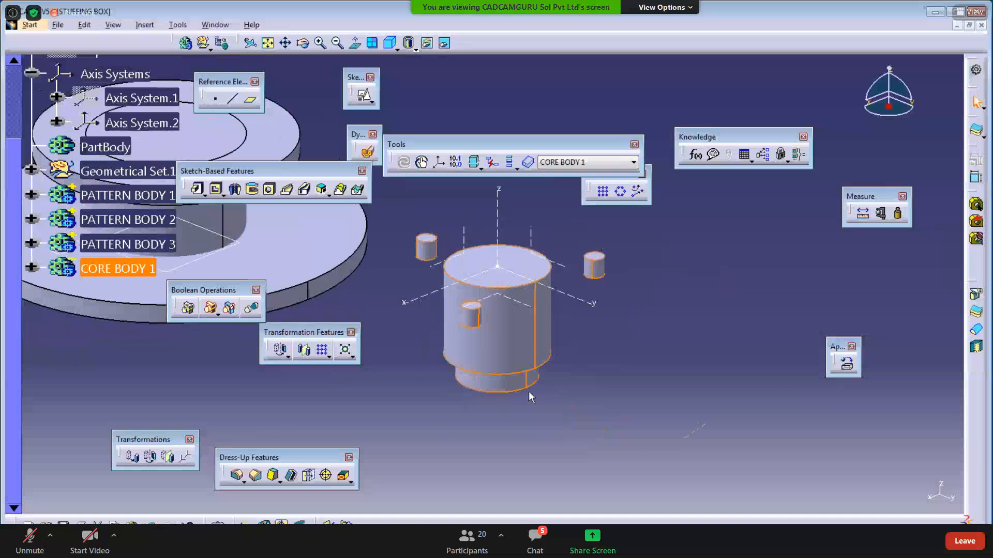
click(561, 415)
click(115, 271)
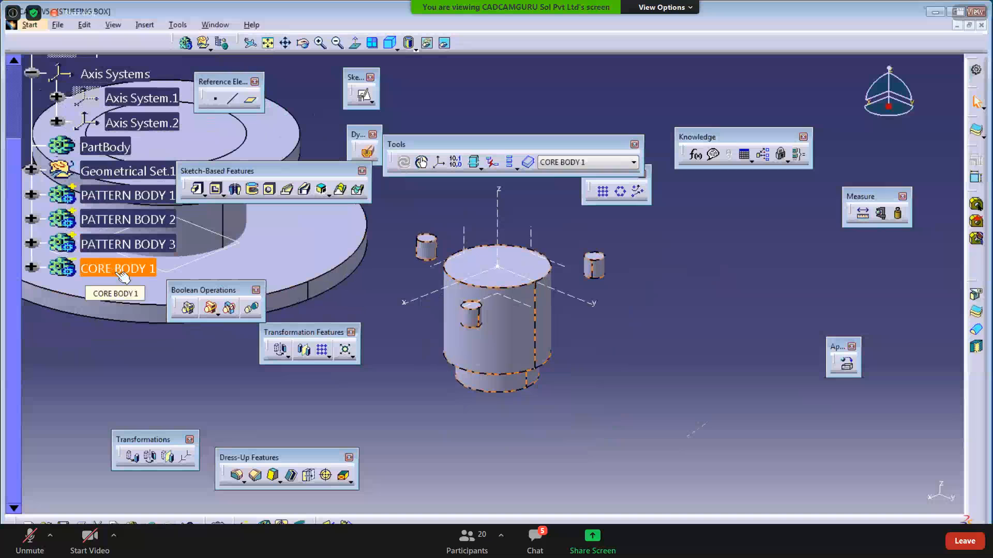
middle_drag(435, 390, 518, 462)
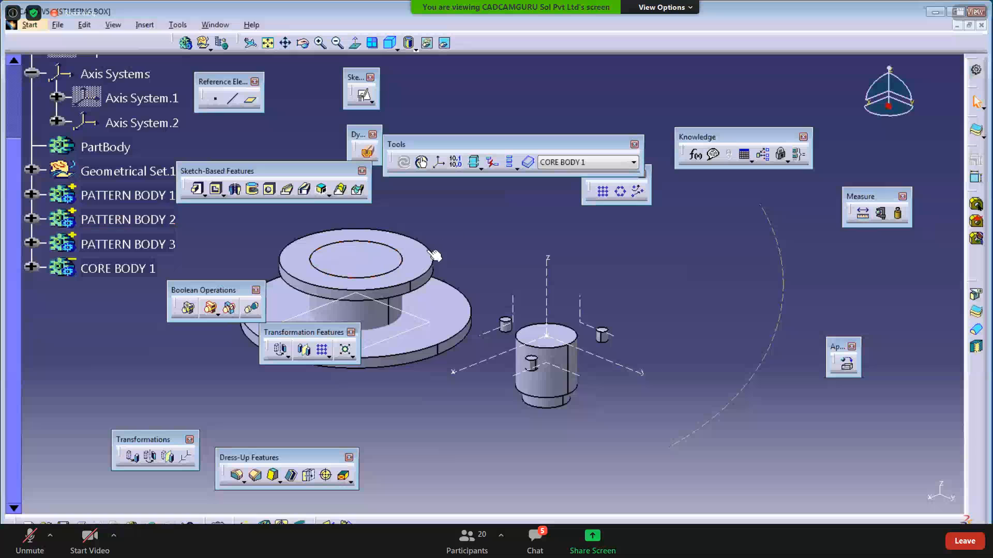
middle_drag(372, 286, 449, 302)
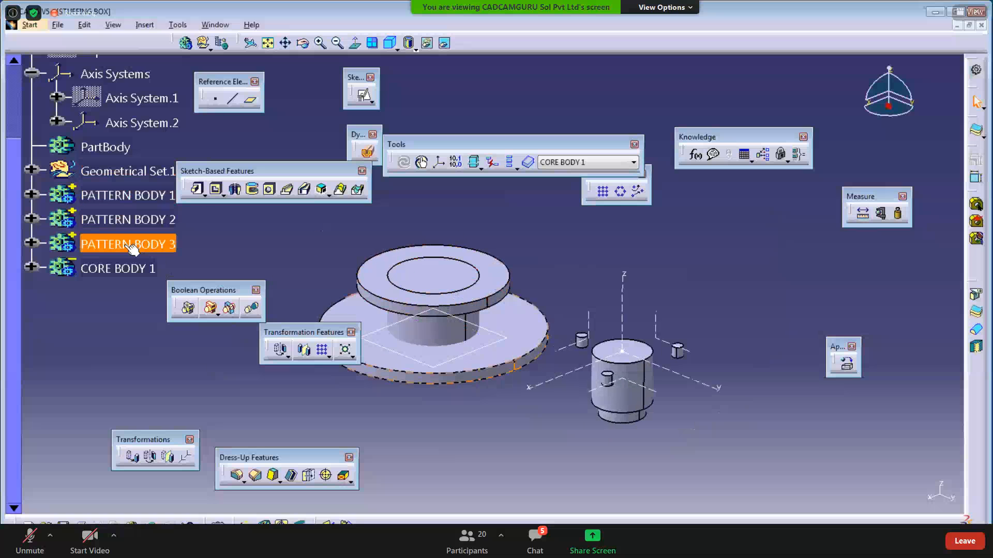
- Assemble PATTERN BODY 2 into PATTERN BODY 1 after previewing the result
right_click(129, 221)
mouse_move(228, 462)
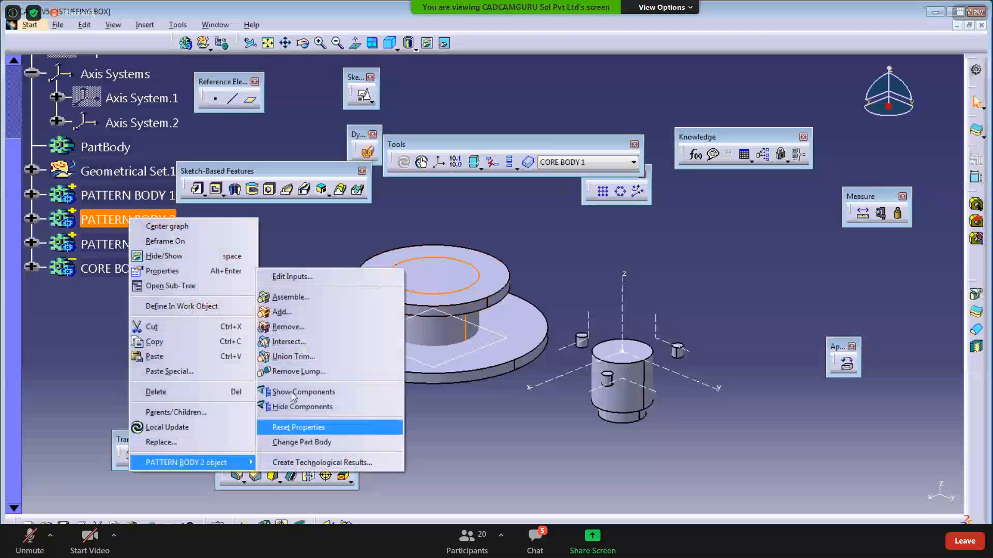
click(290, 297)
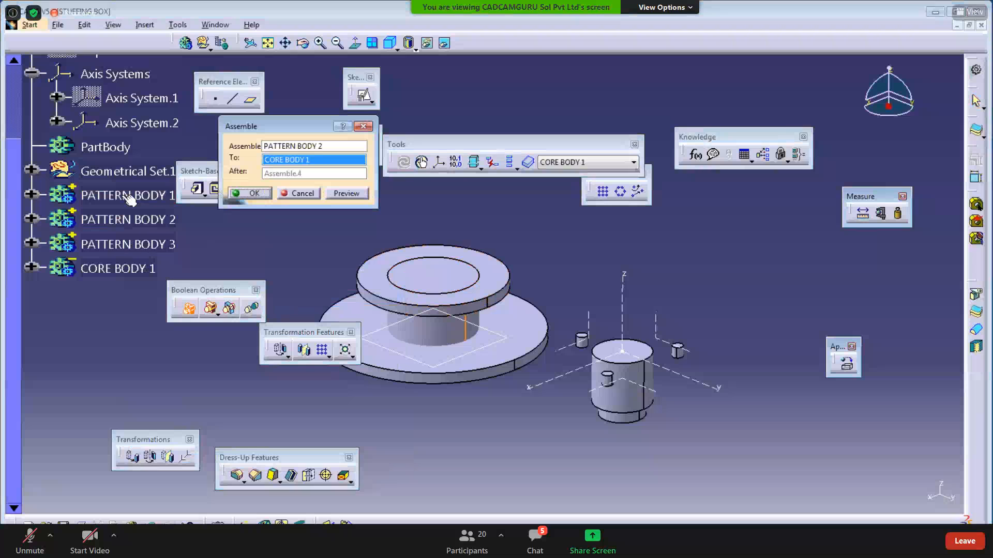
click(150, 196)
click(341, 196)
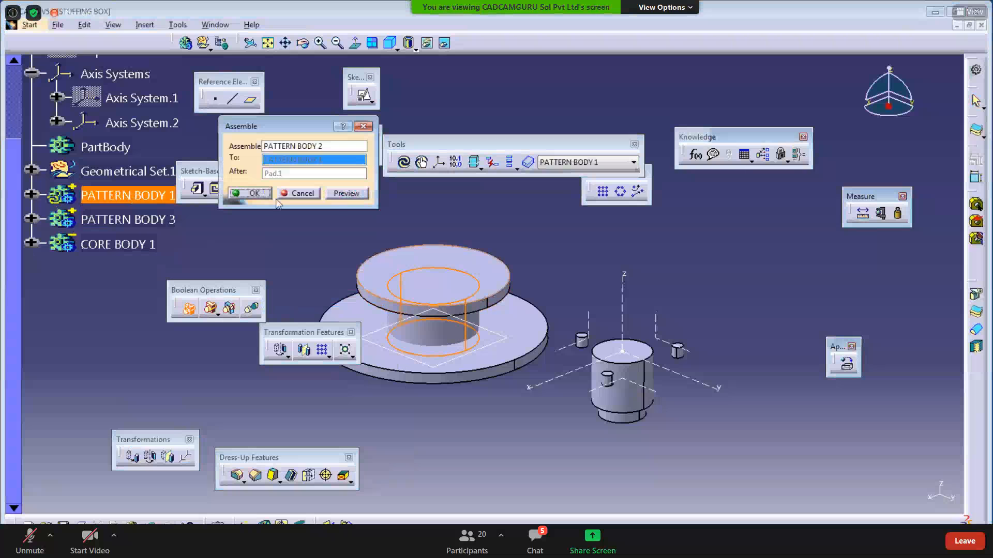
click(257, 199)
middle_drag(363, 306, 468, 210)
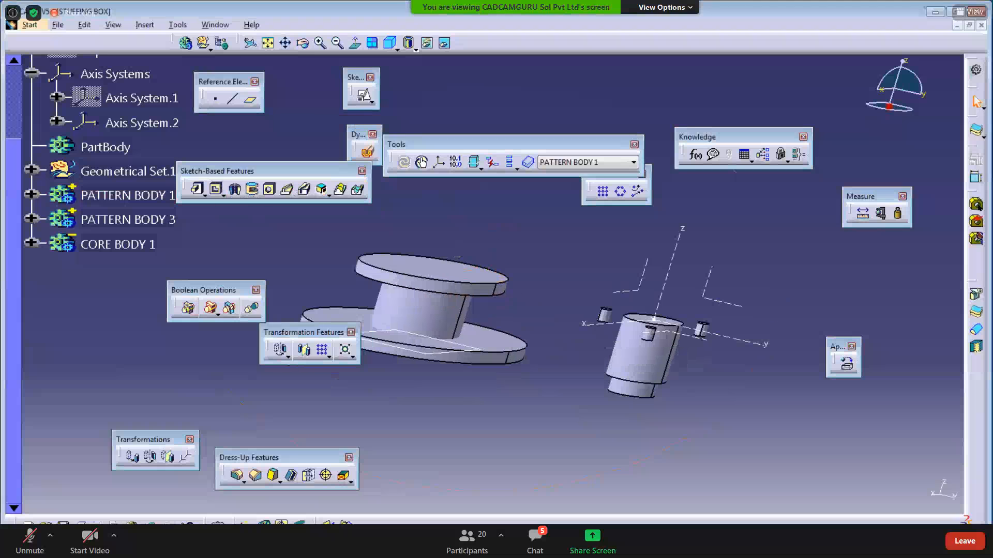
- In Paint, underline +Ve under B1, B2 and Result, then minimize Paint
key(alt+Tab)
drag(36, 166, 87, 166)
drag(412, 170, 411, 172)
drag(507, 169, 563, 169)
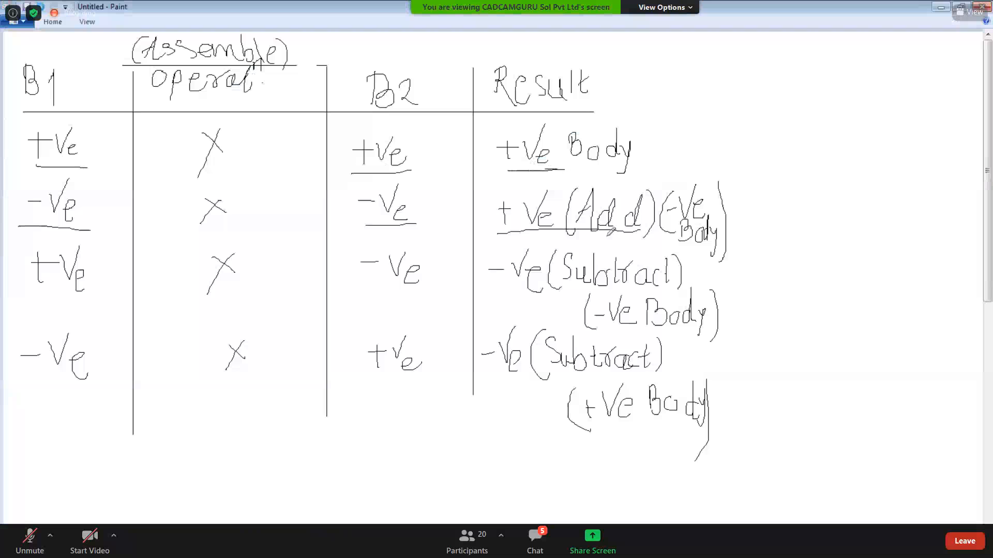
click(941, 15)
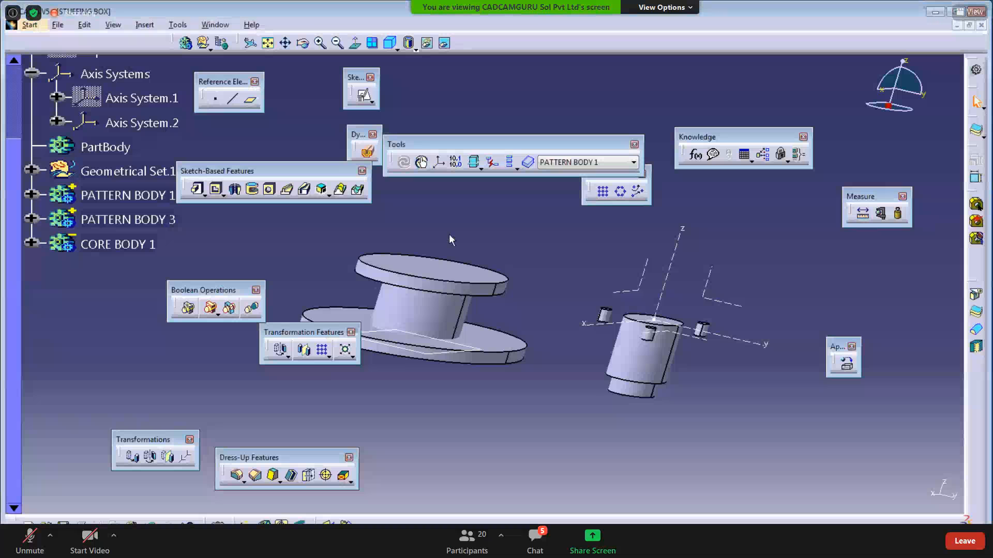
- Assemble PATTERN BODY 3 into PATTERN BODY 1 after previewing the result
middle_drag(401, 266, 462, 251)
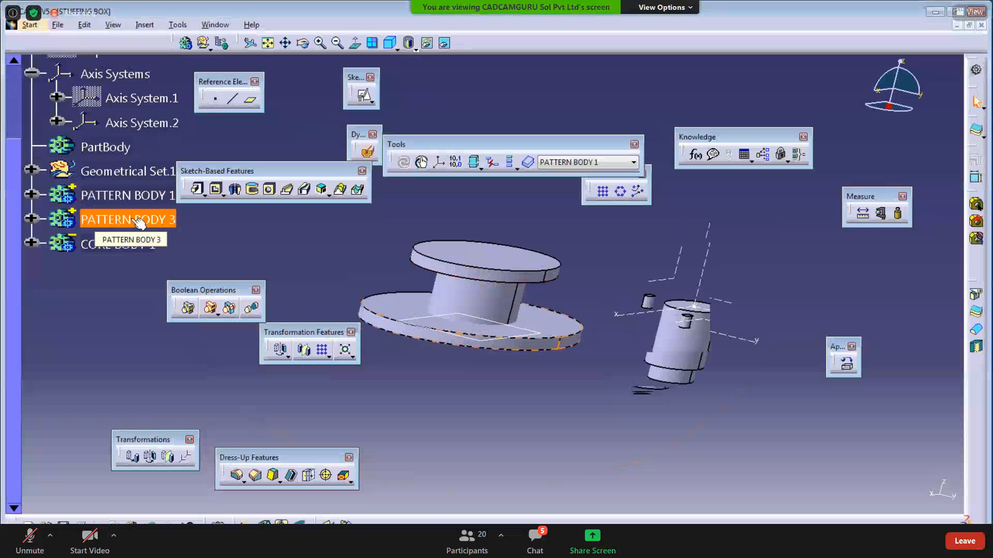
right_click(138, 222)
mouse_move(207, 464)
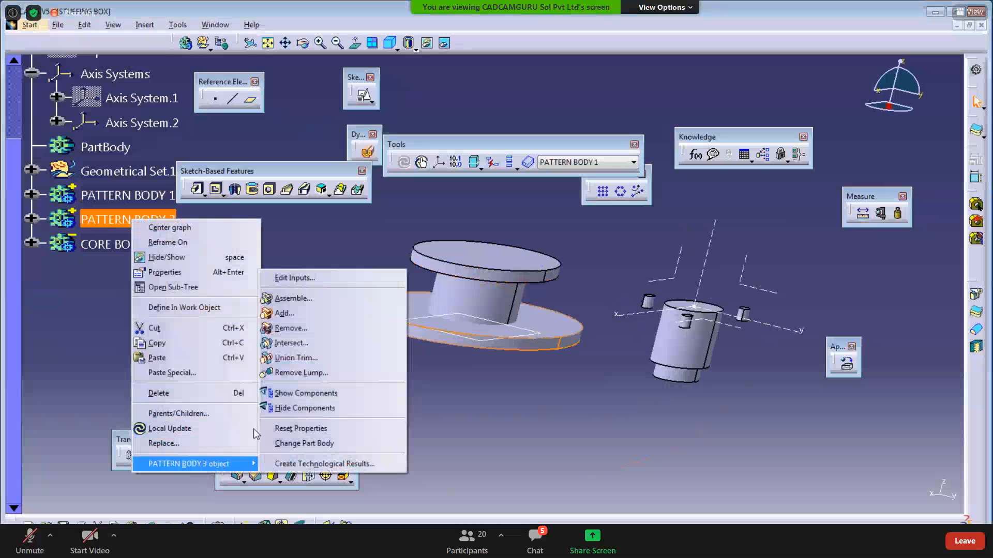
click(293, 298)
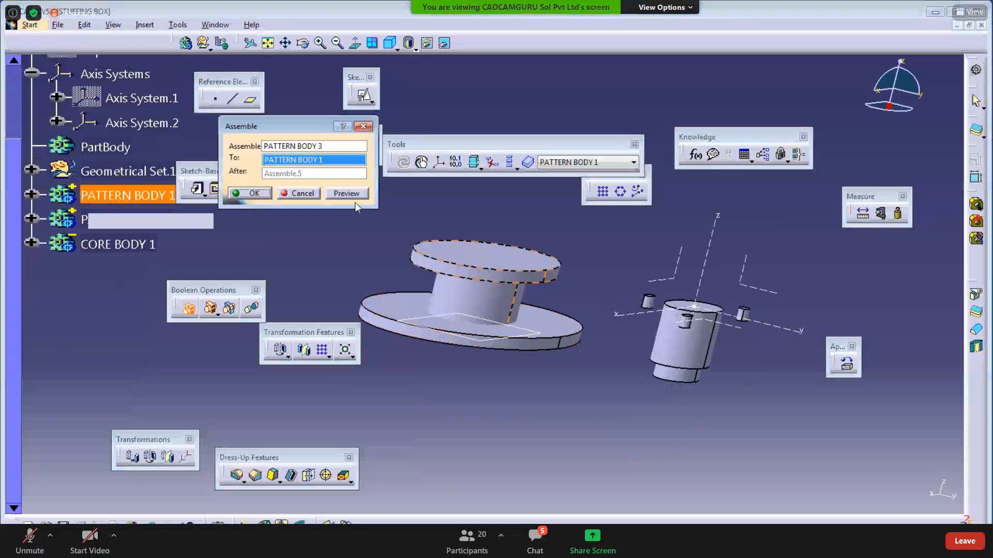
click(347, 193)
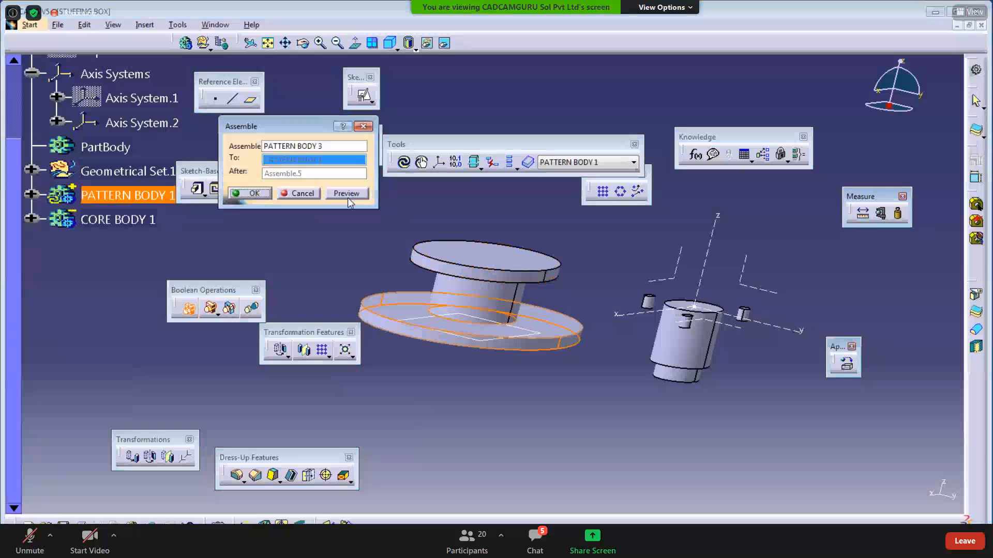
click(249, 193)
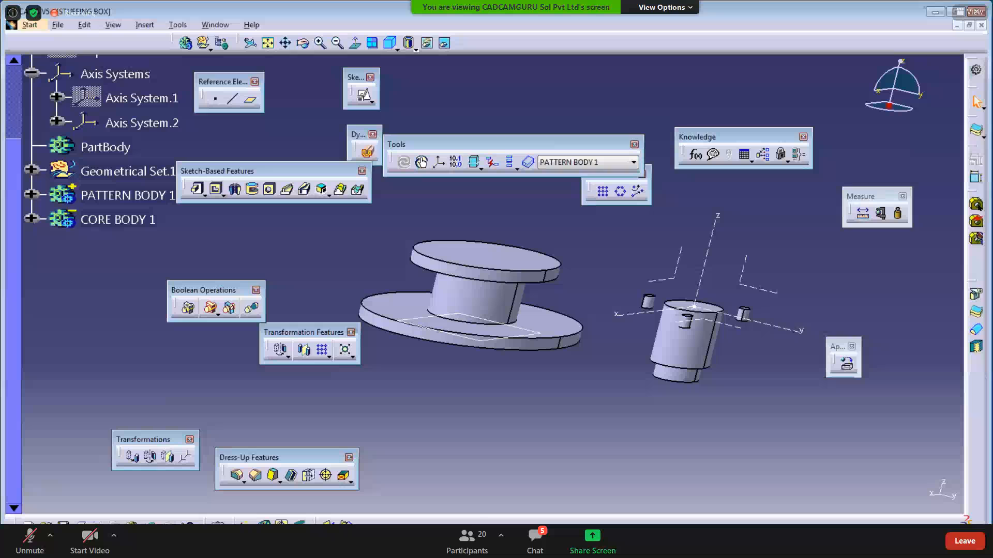
- Underline rows three and four's -Ve/+Ve entries and Subtract results, and tick two B1 entries
click(285, 545)
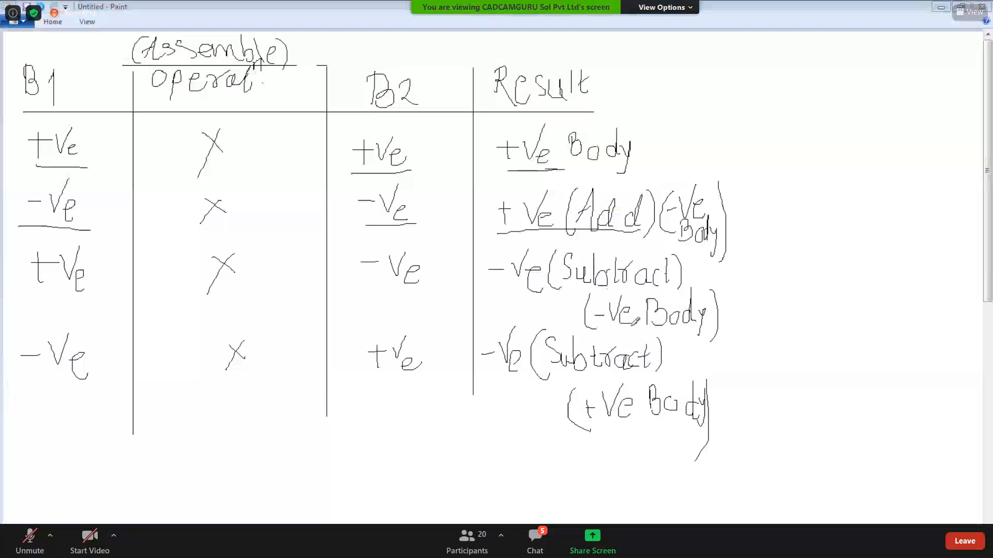
drag(604, 327, 632, 325)
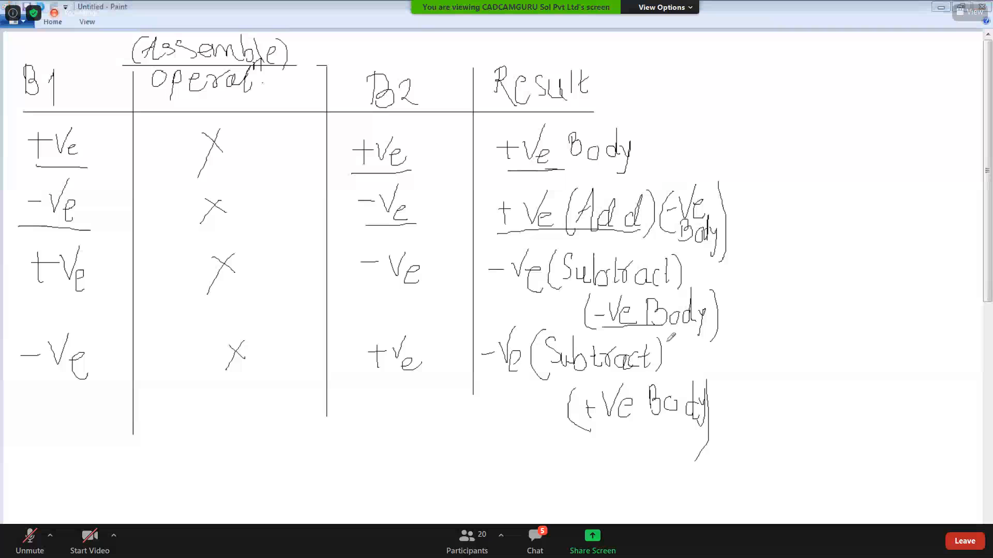
drag(39, 387, 58, 387)
drag(368, 385, 407, 385)
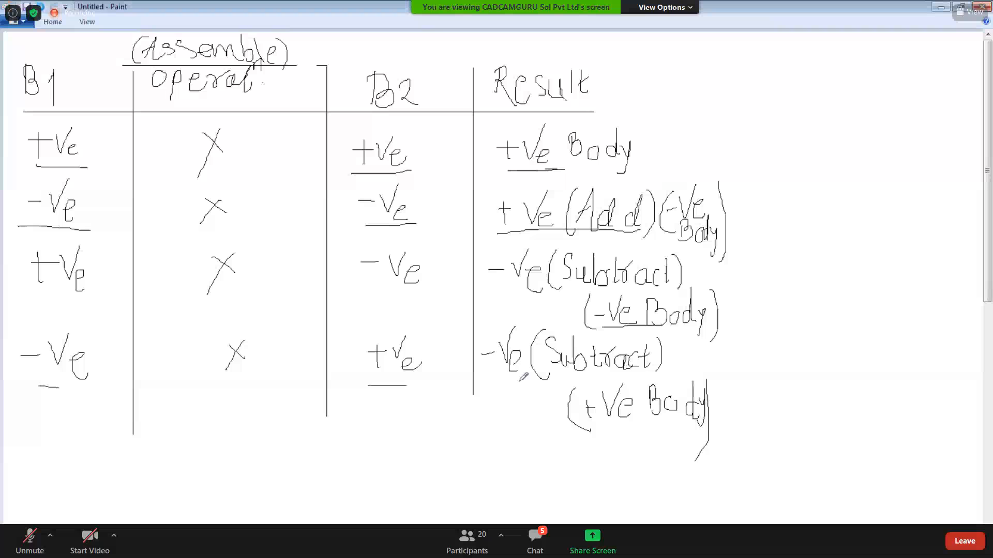
drag(531, 383, 641, 382)
drag(570, 431, 699, 429)
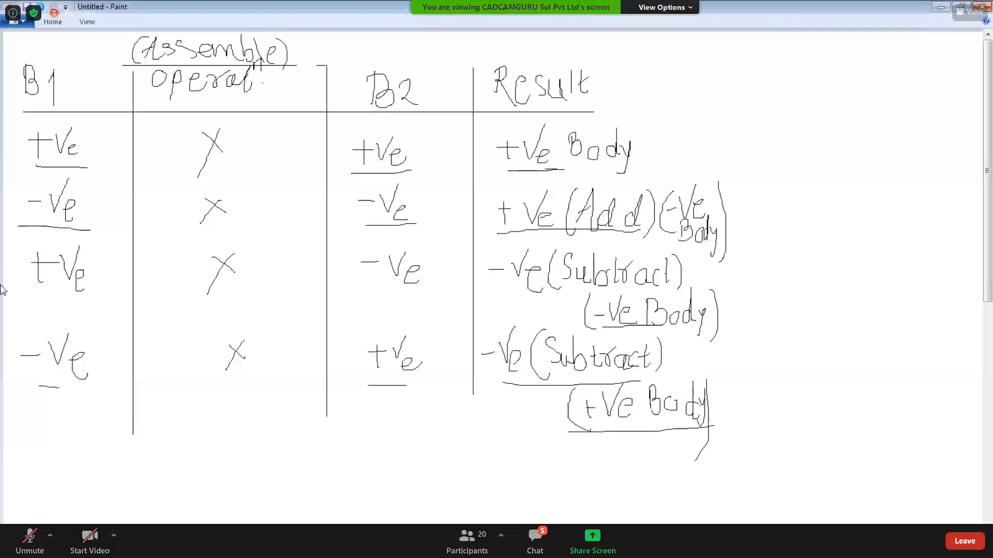
drag(22, 295, 44, 279)
drag(15, 395, 58, 387)
click(939, 7)
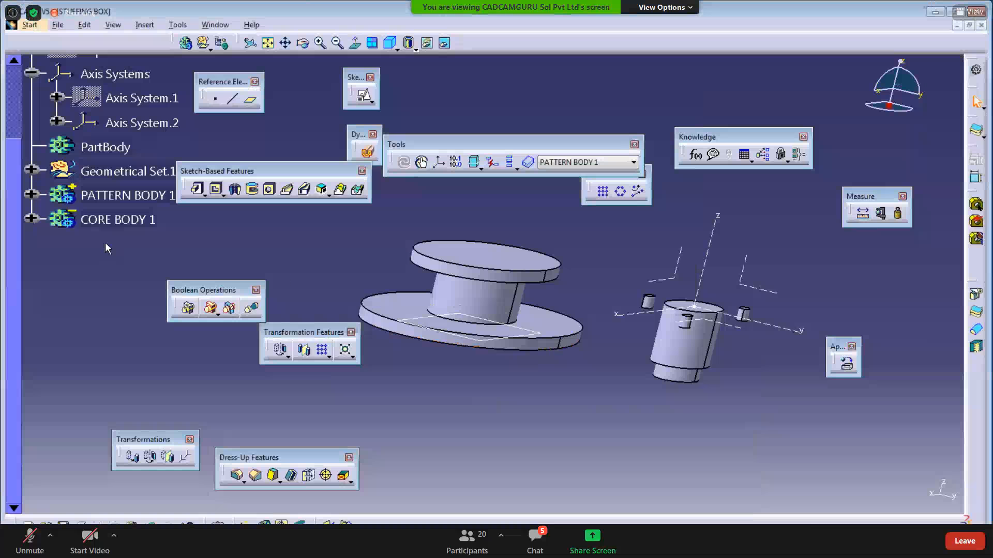
- Start assembling CORE BODY 1 into PATTERN BODY 1, then cancel the Assemble
click(123, 219)
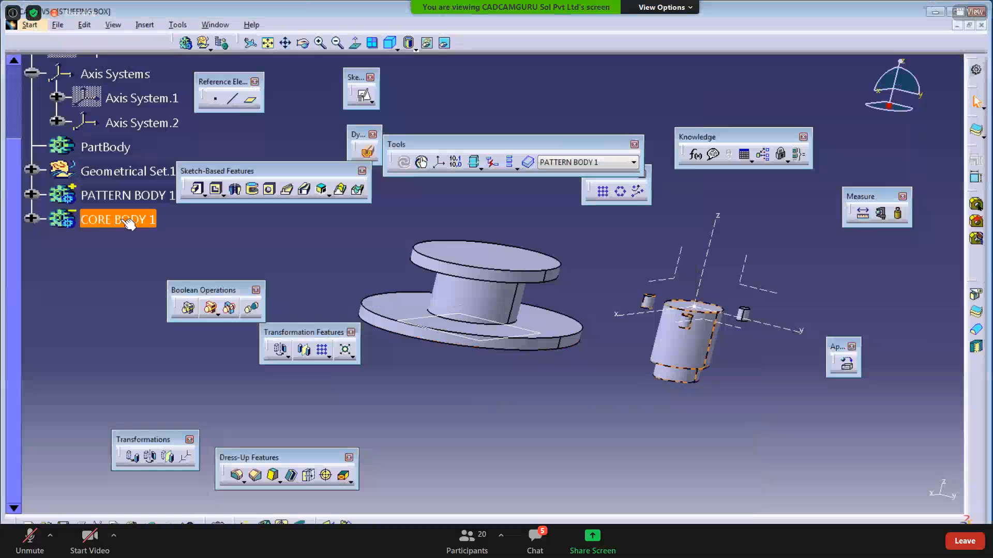
right_click(123, 221)
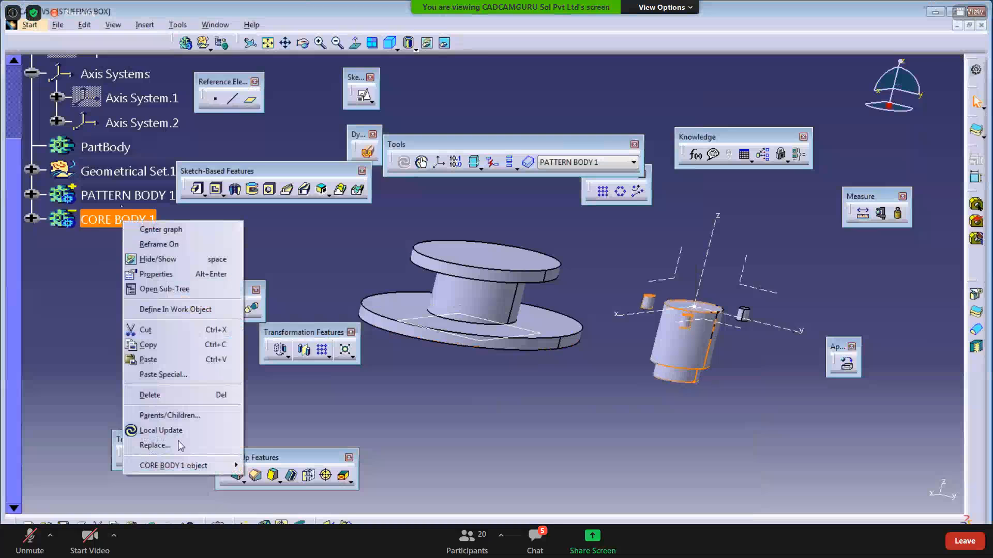
mouse_move(210, 466)
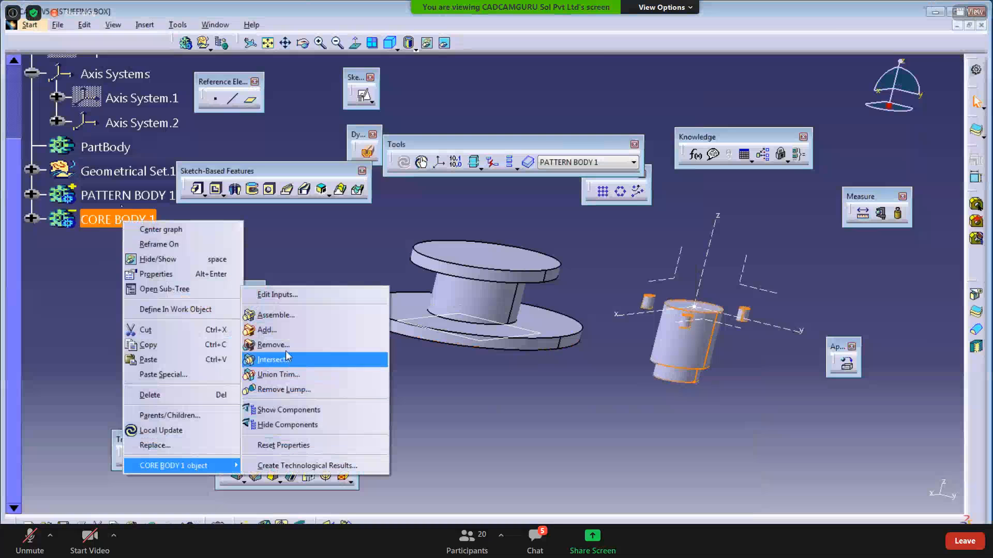
click(276, 315)
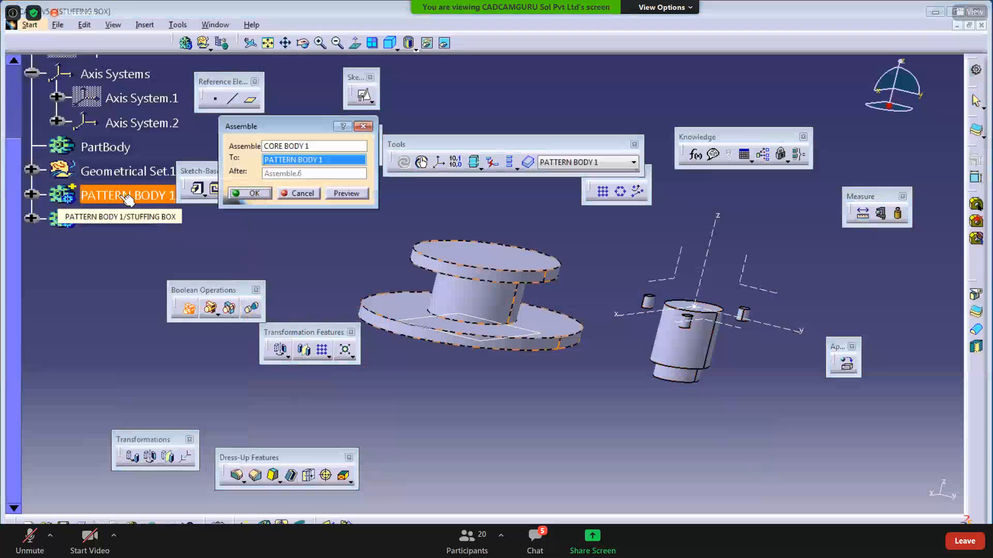
click(302, 194)
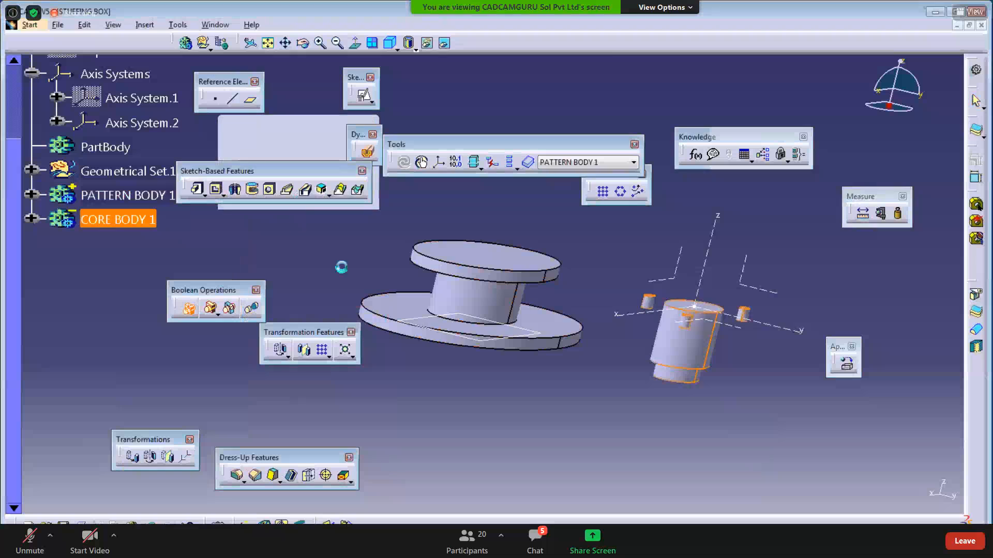
- Define CORE BODY 1 as the in-work object and tear off the Transformations toolbar
middle_drag(532, 278, 444, 278)
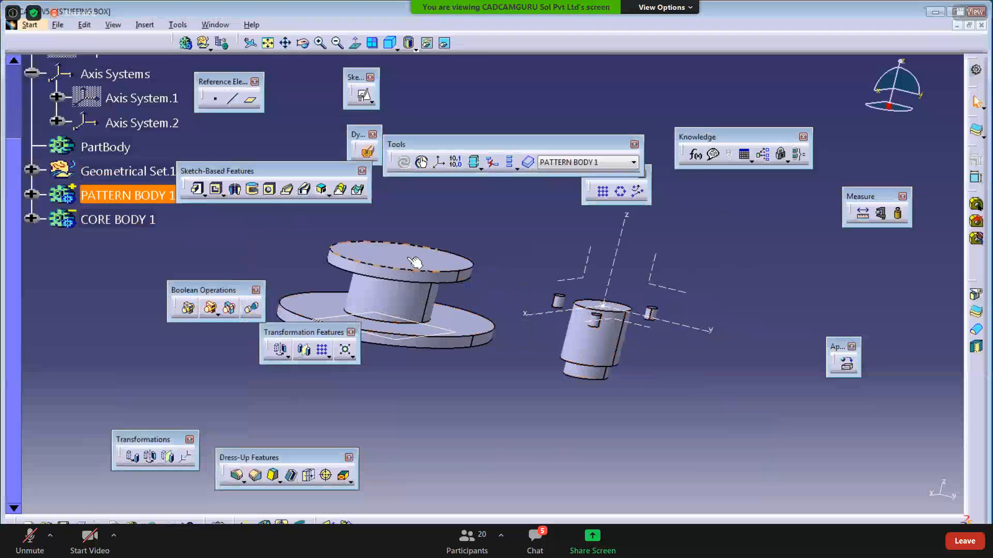
click(515, 439)
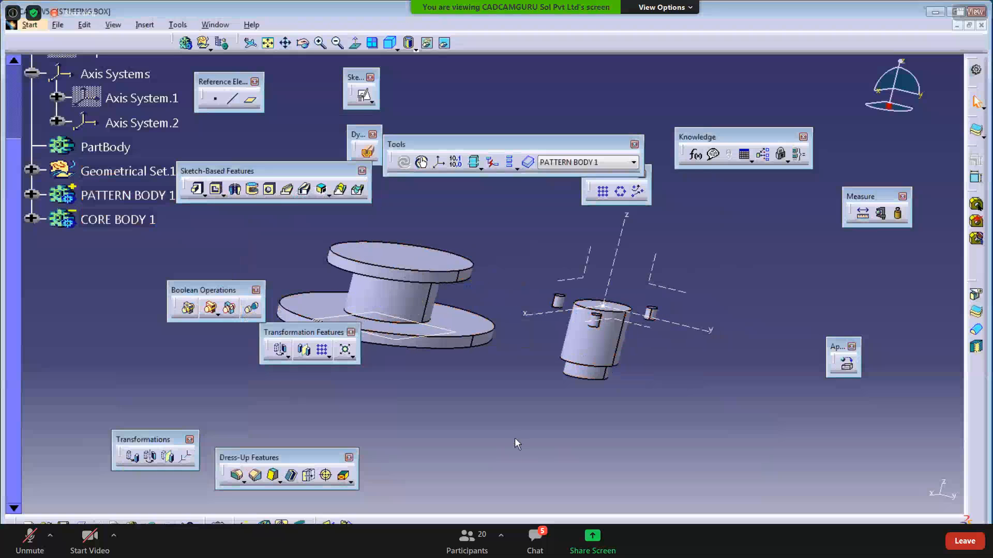
right_click(124, 219)
click(183, 305)
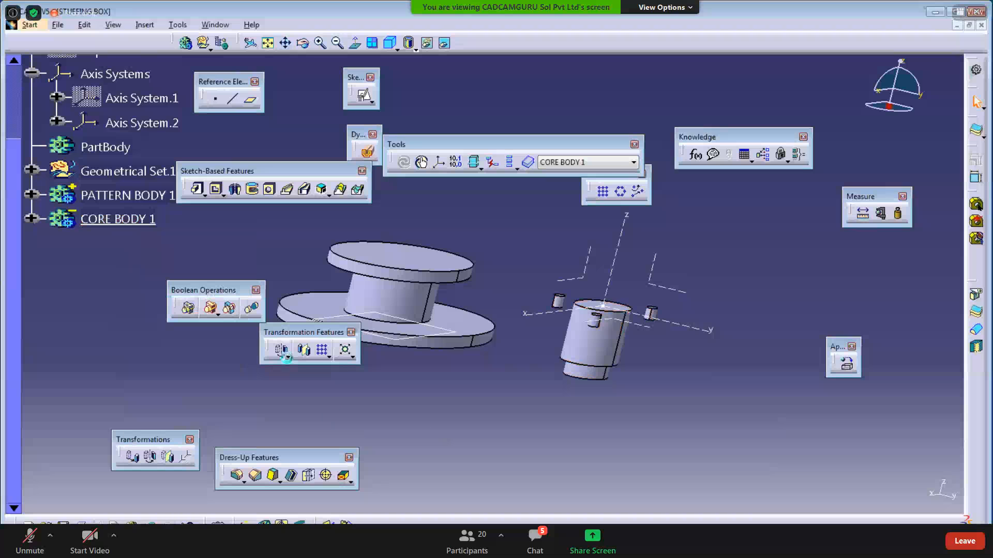
click(286, 358)
drag(293, 374, 415, 436)
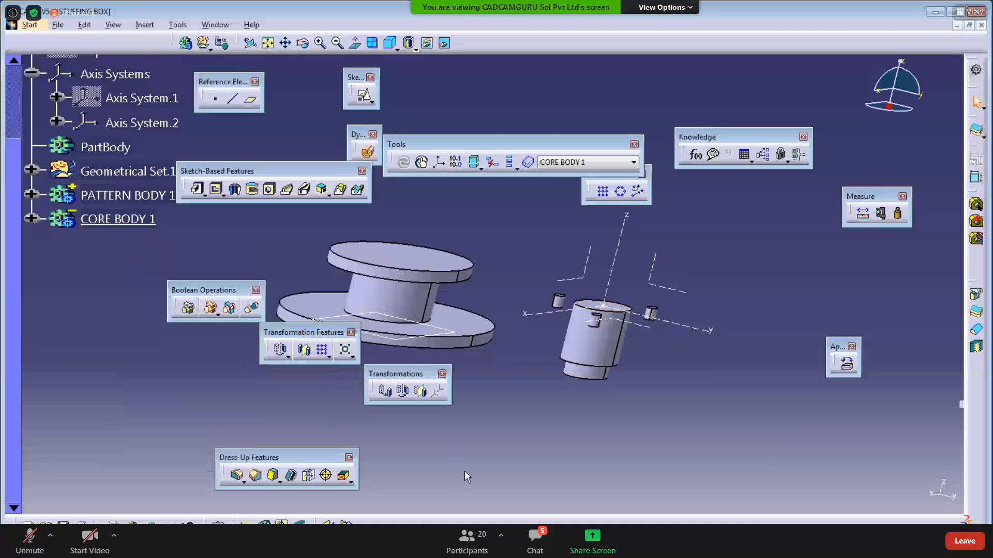
scroll(124, 207, up, 2)
- Show Axis System.1 in the model and zoom out to see both bodies
right_click(129, 145)
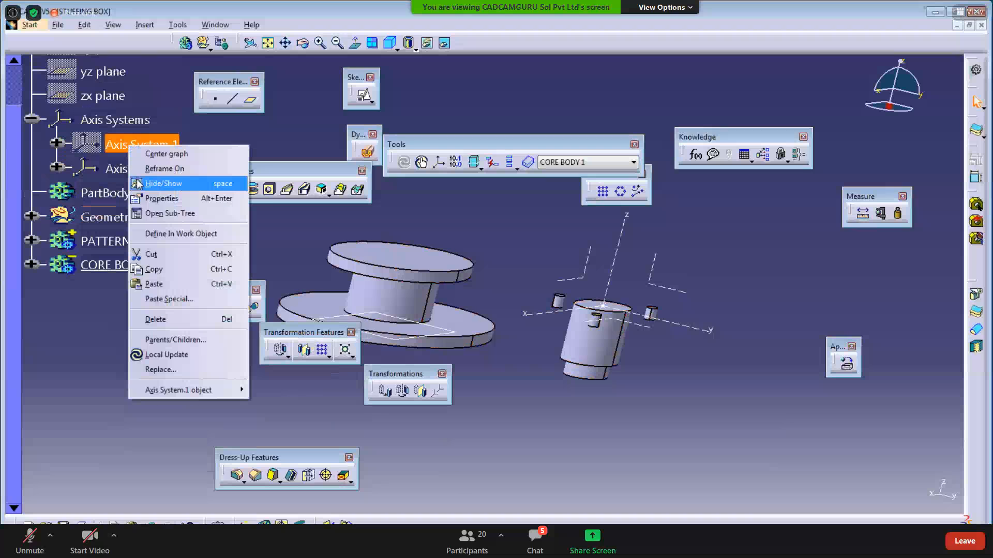
click(155, 184)
middle_drag(519, 409, 495, 418)
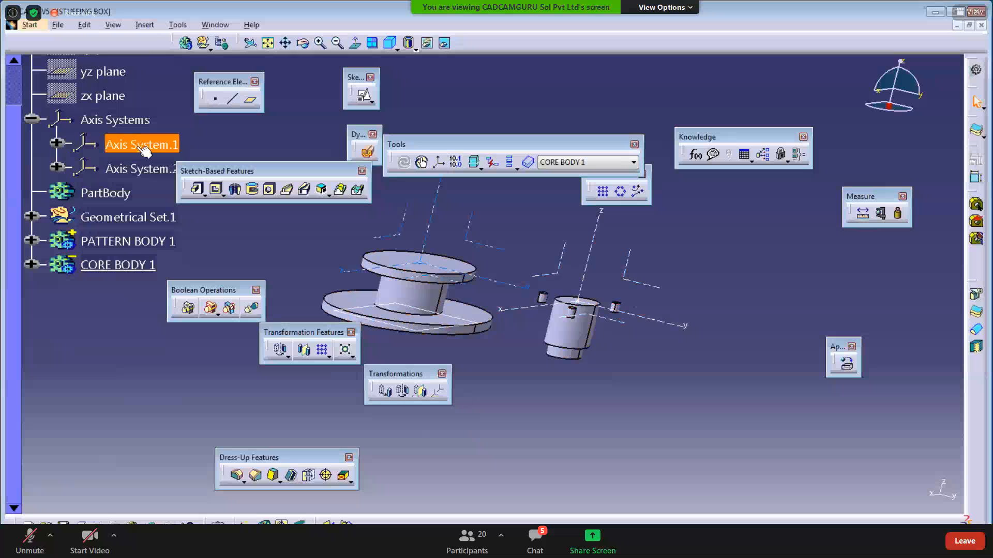
- Move CORE BODY 1 axis-to-axis from reference Axis System.2 onto target Axis System.1
click(441, 397)
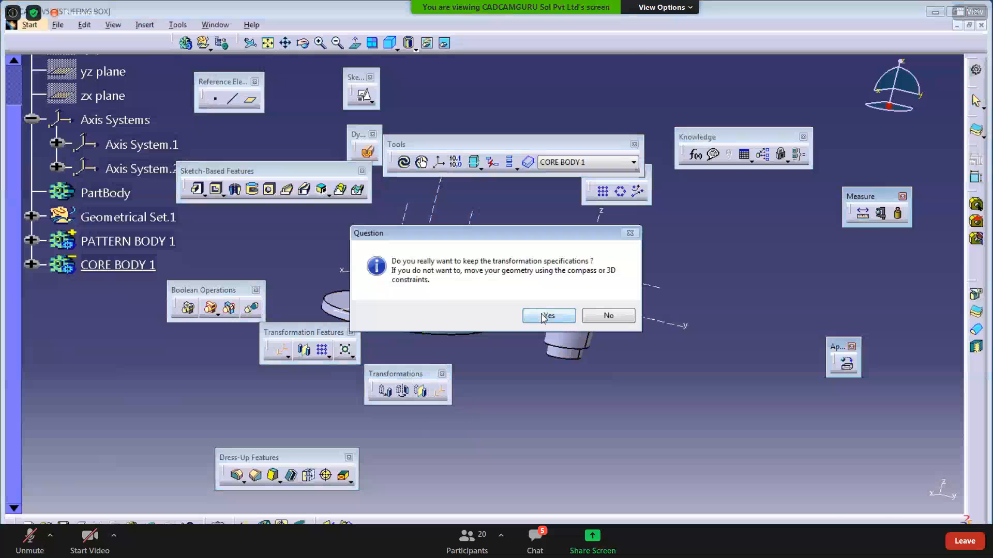
click(544, 316)
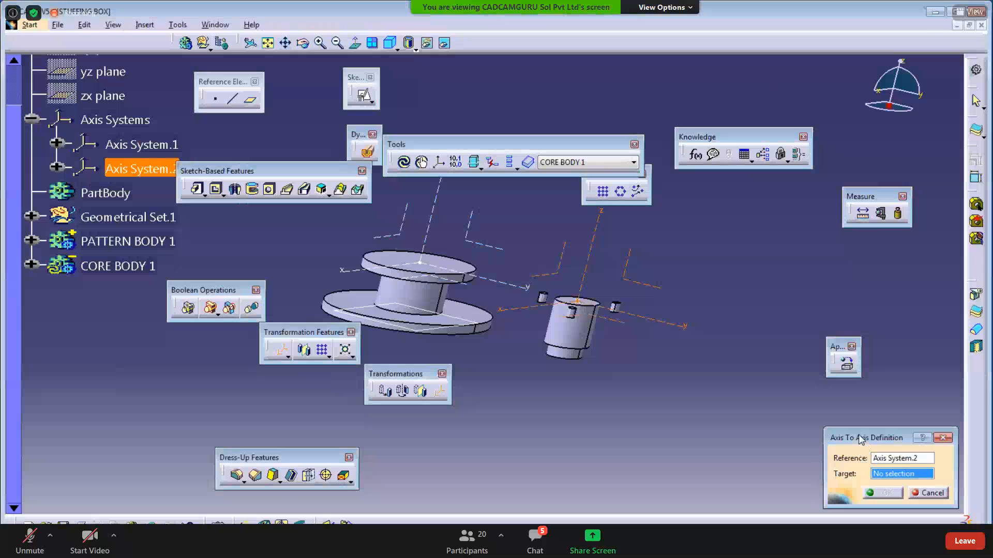
drag(865, 438, 718, 178)
click(741, 199)
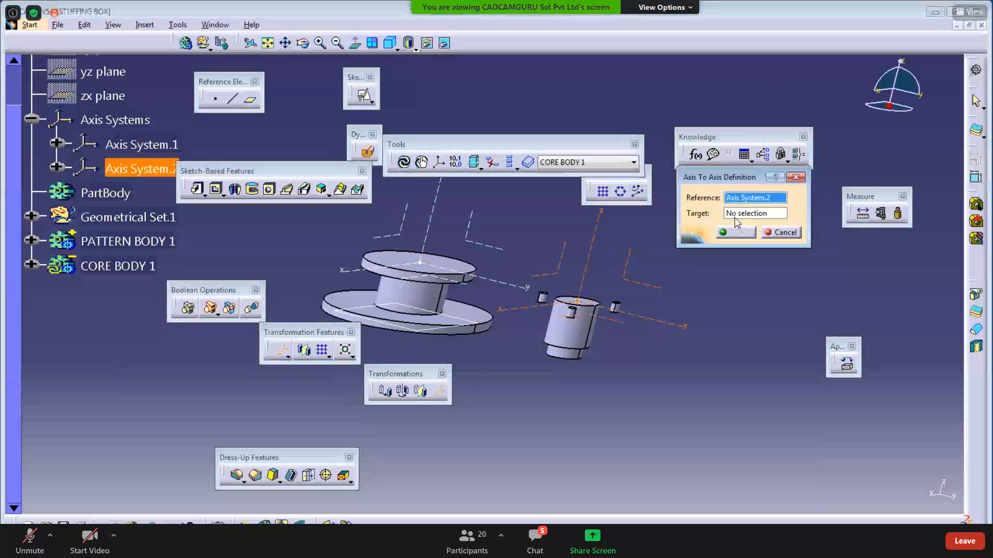
click(732, 213)
click(423, 239)
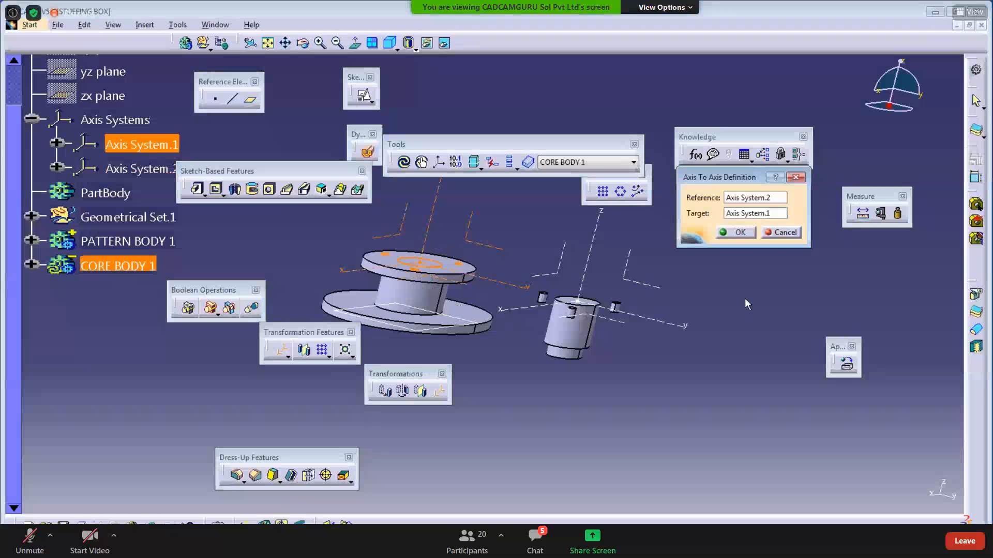
click(175, 329)
click(733, 237)
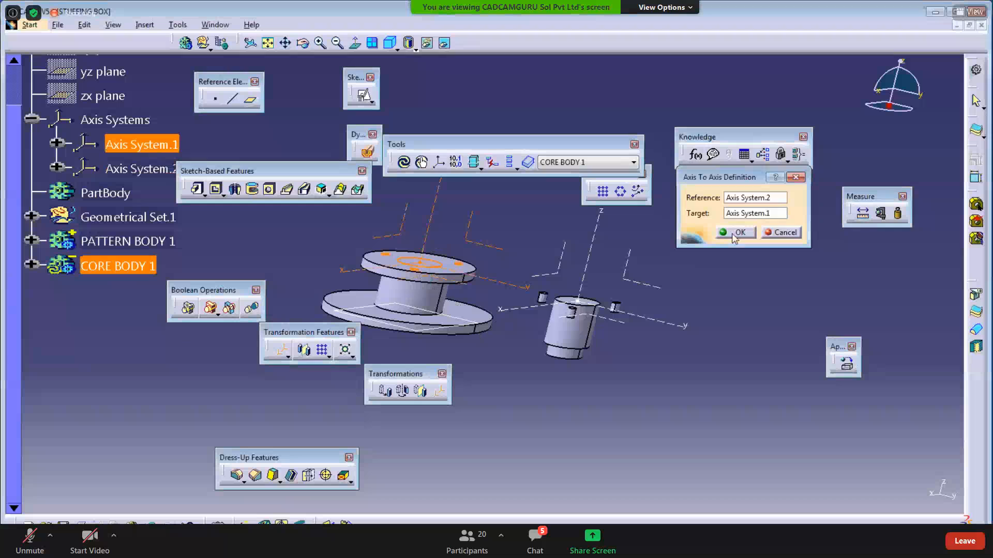
click(735, 233)
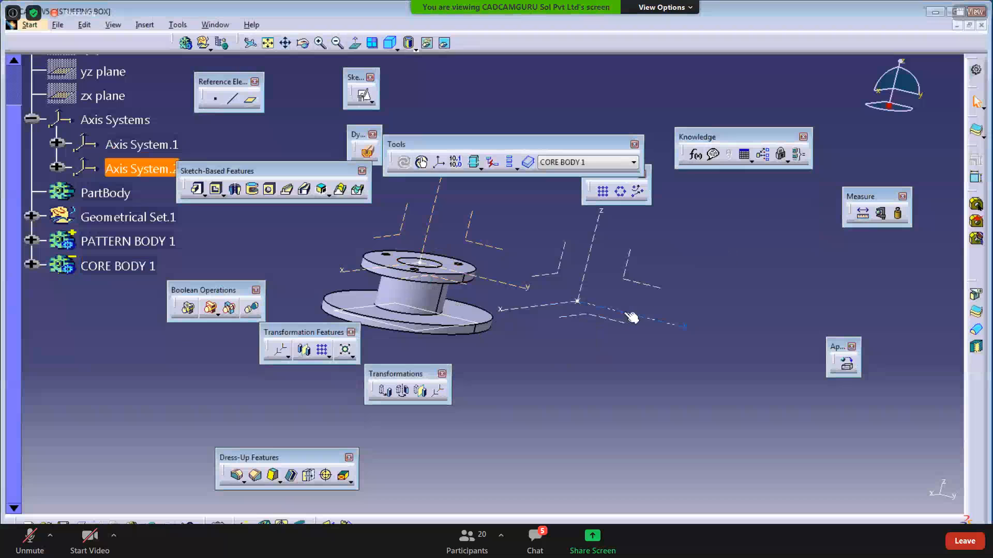
- Inspect the moved flange, then assemble CORE BODY 1 into PATTERN BODY 1 after previewing
middle_drag(507, 396, 533, 406)
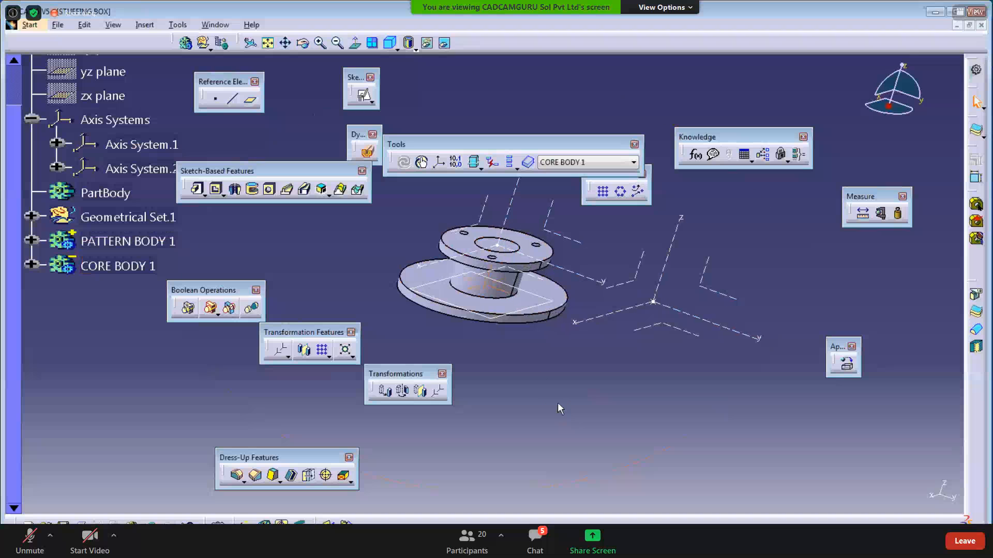
middle_drag(478, 377, 463, 357)
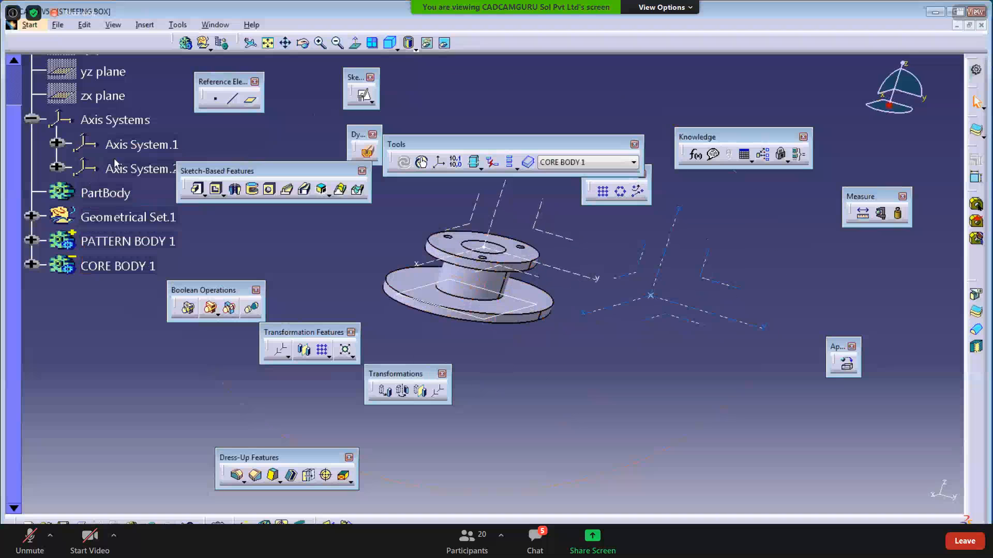
click(499, 406)
middle_drag(500, 406, 453, 390)
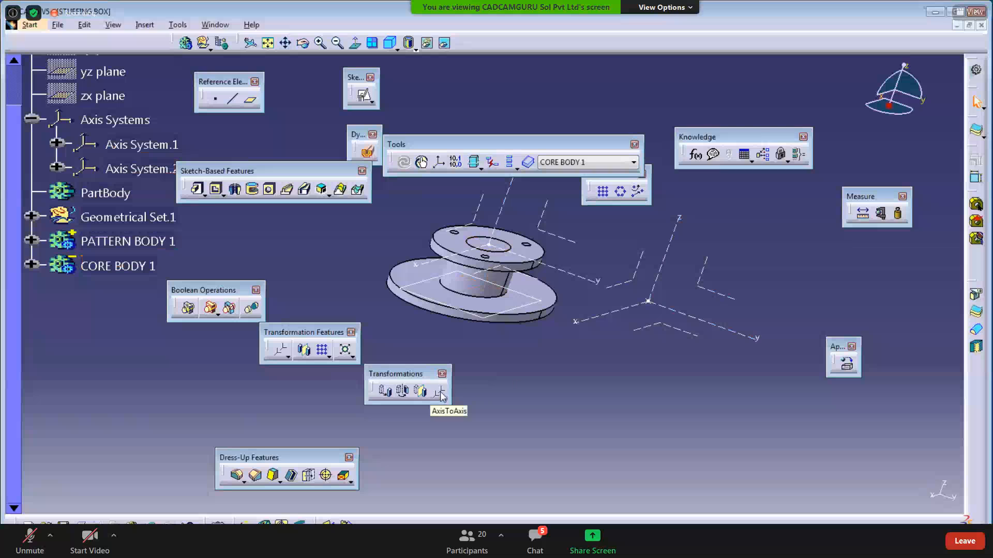
right_click(125, 269)
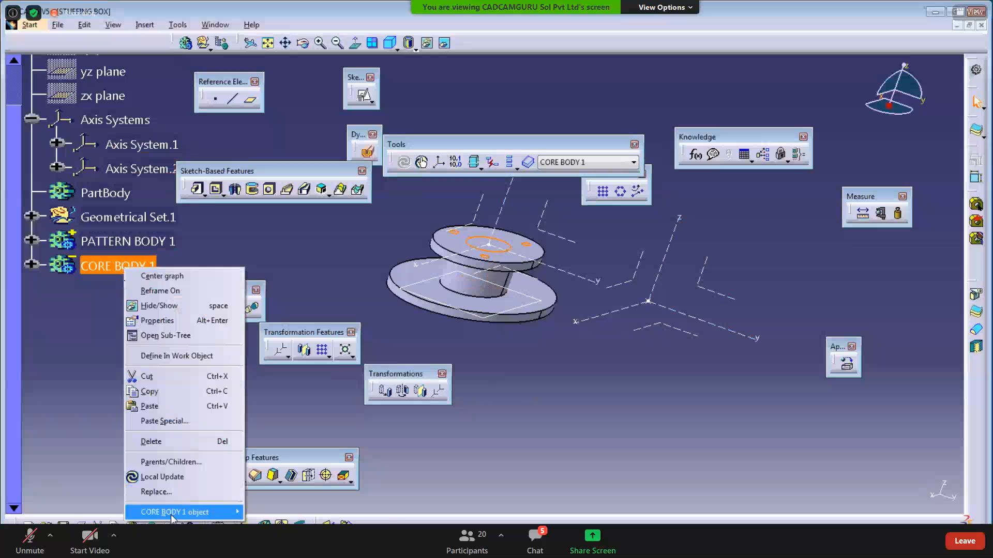
mouse_move(176, 513)
click(265, 364)
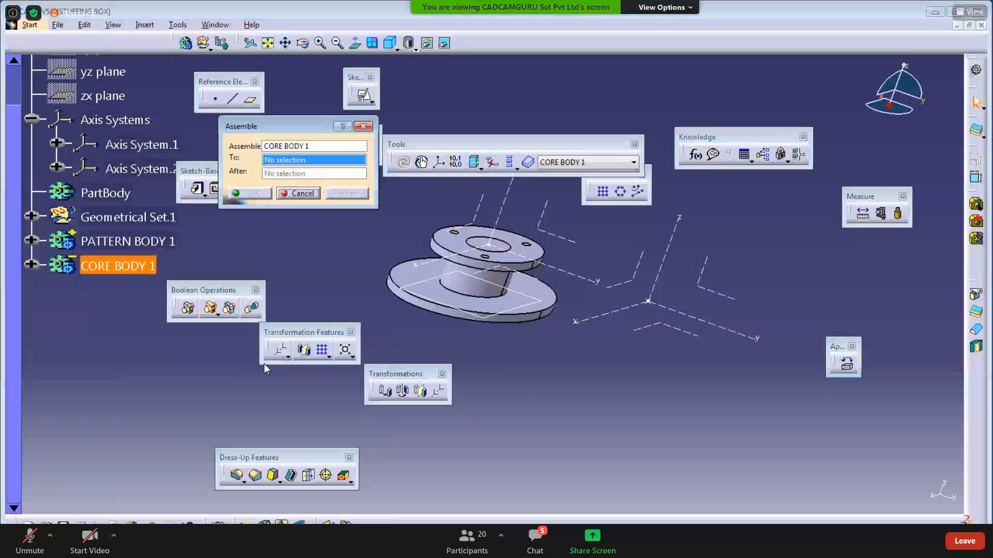
click(140, 243)
click(348, 192)
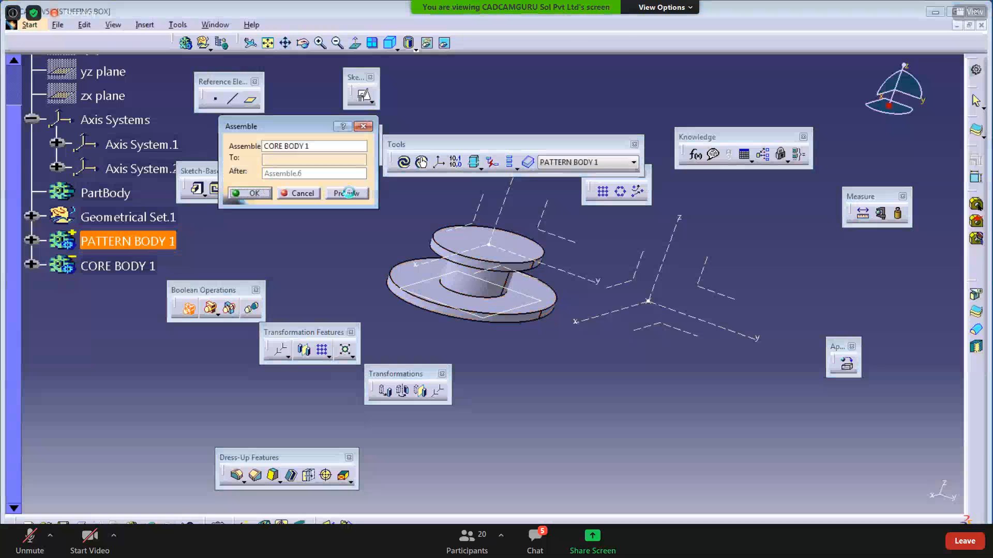
click(254, 195)
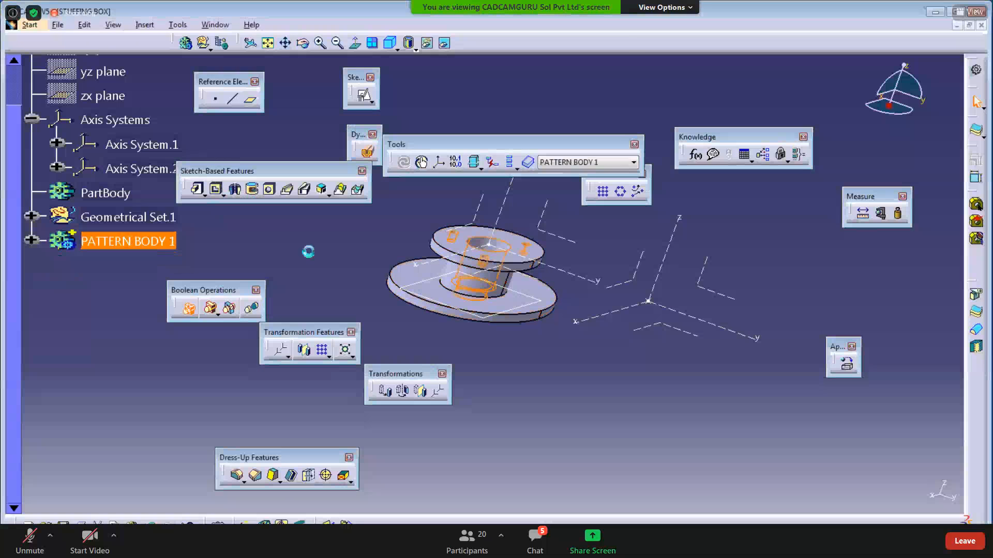
- Zoom and orbit around the merged part to inspect its top and underside
middle_drag(341, 258, 446, 336)
middle_drag(532, 321, 572, 297)
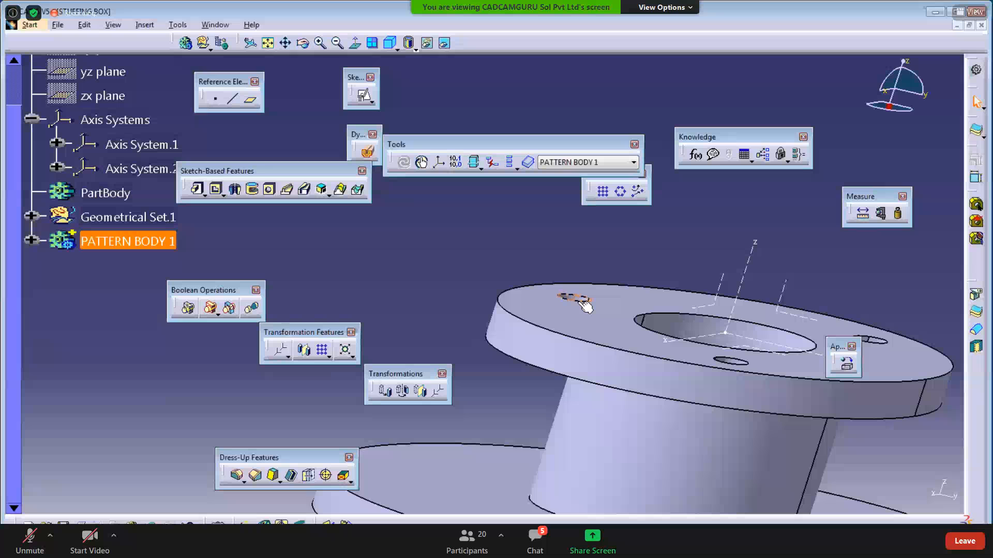
middle_drag(415, 294, 392, 284)
click(378, 247)
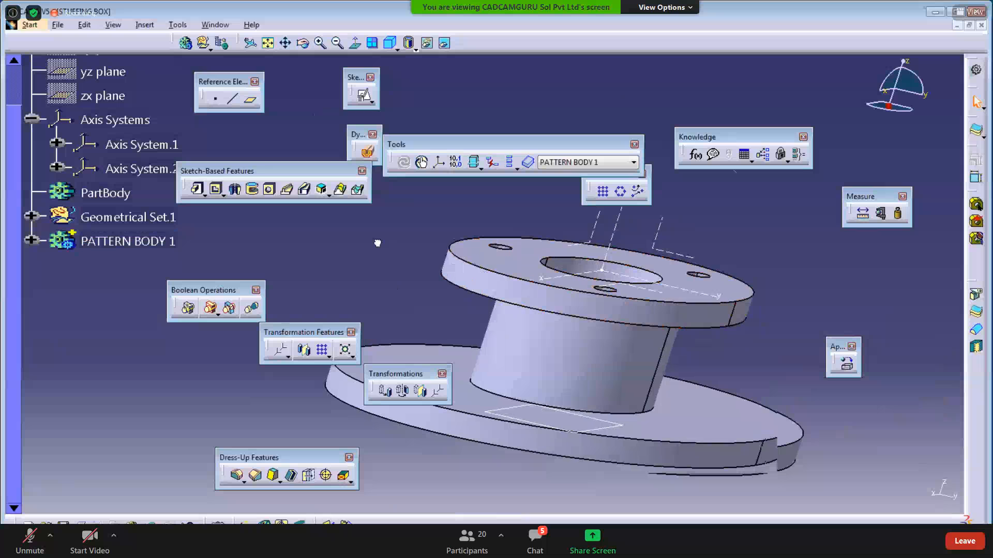
middle_drag(433, 244, 518, 355)
middle_drag(524, 414, 522, 381)
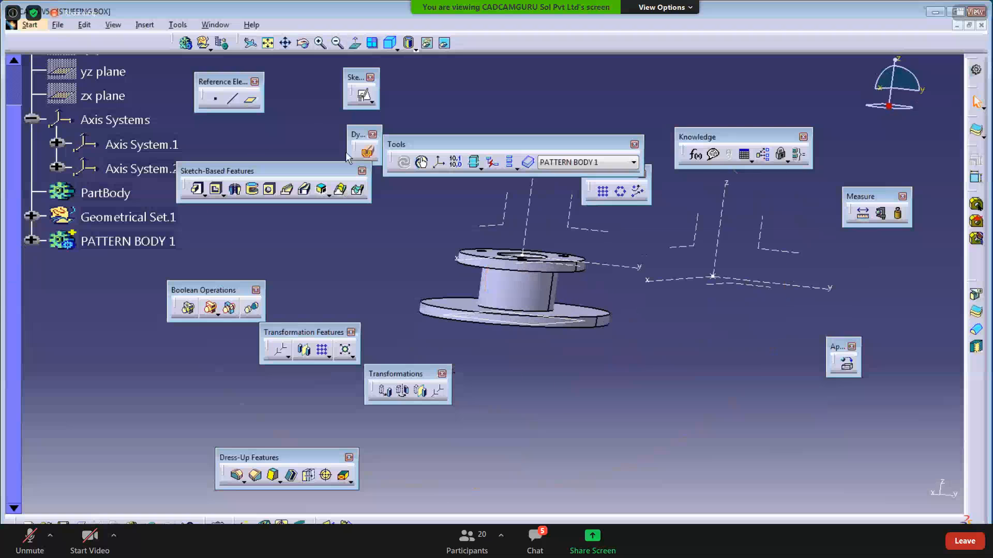
- Check a vertical Dynamic Sectioning cut of the part, turn it off, and open File
click(368, 153)
click(589, 230)
middle_drag(504, 347, 548, 311)
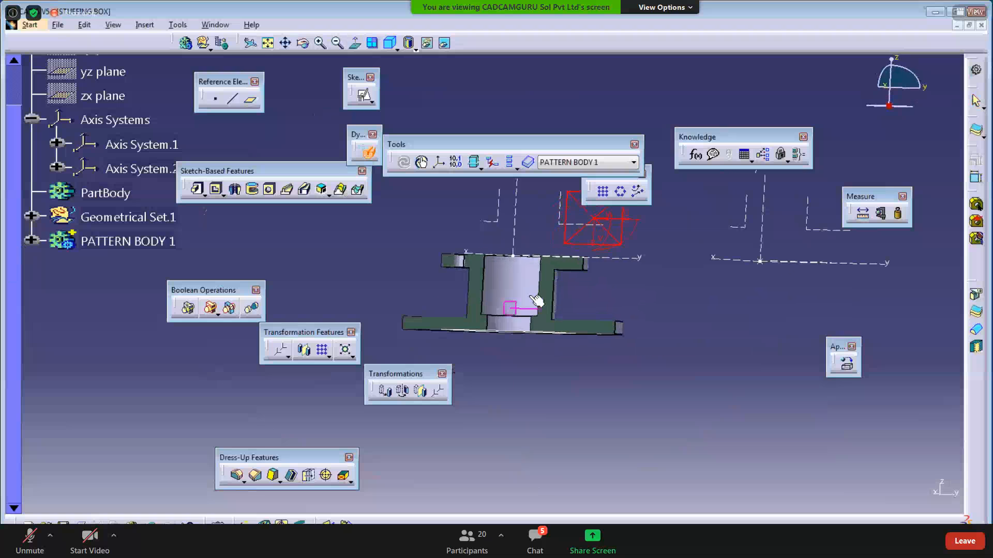
click(368, 153)
middle_drag(381, 255, 436, 295)
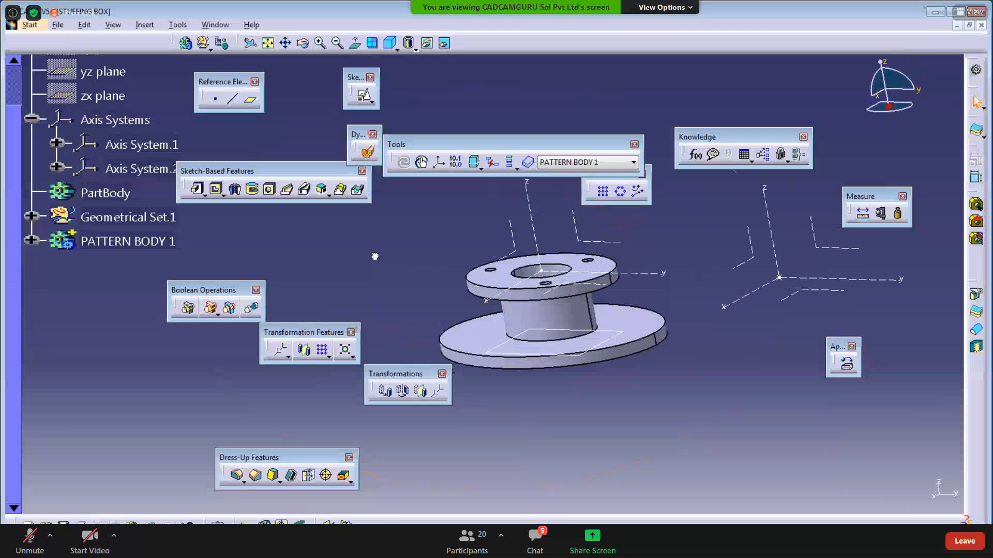
click(58, 25)
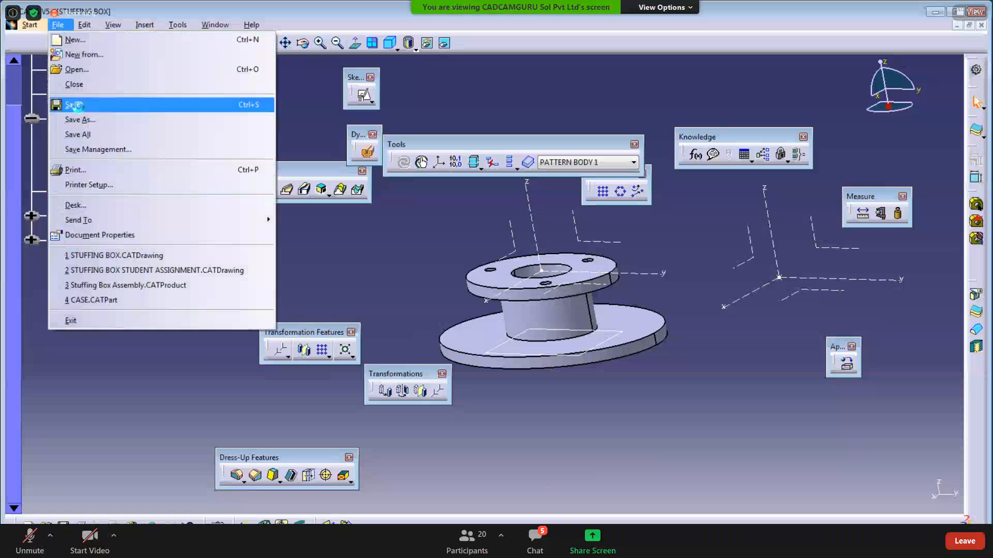
- Save the part as STUFFING BOX.CATPart in a new folder D:\19DHC06 CATIA ONLINE\DAY 09
click(75, 105)
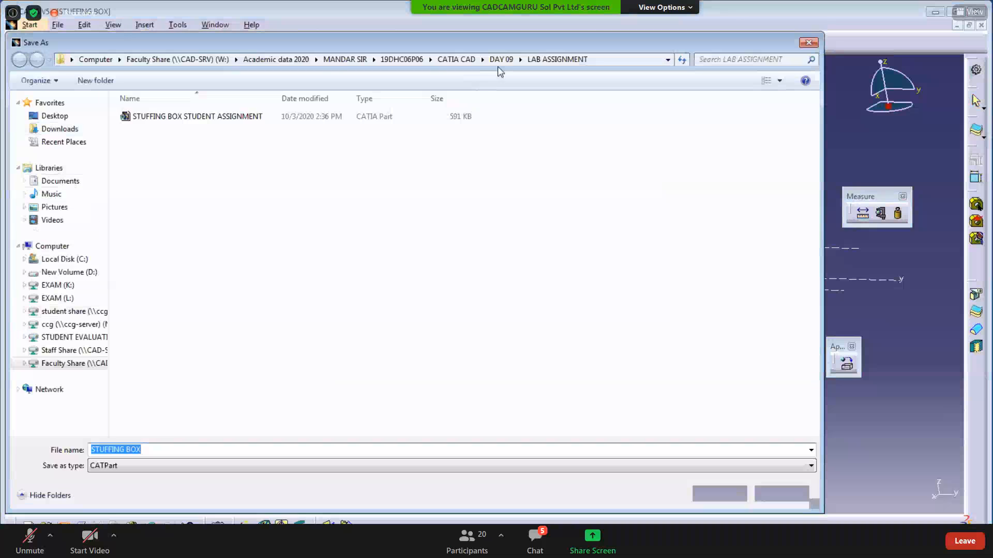
click(51, 247)
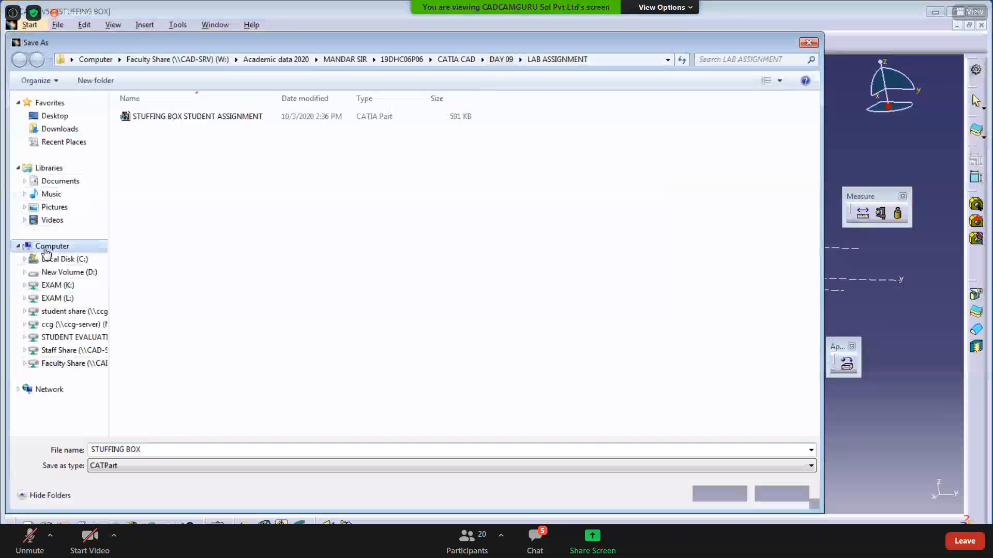
double_click(315, 126)
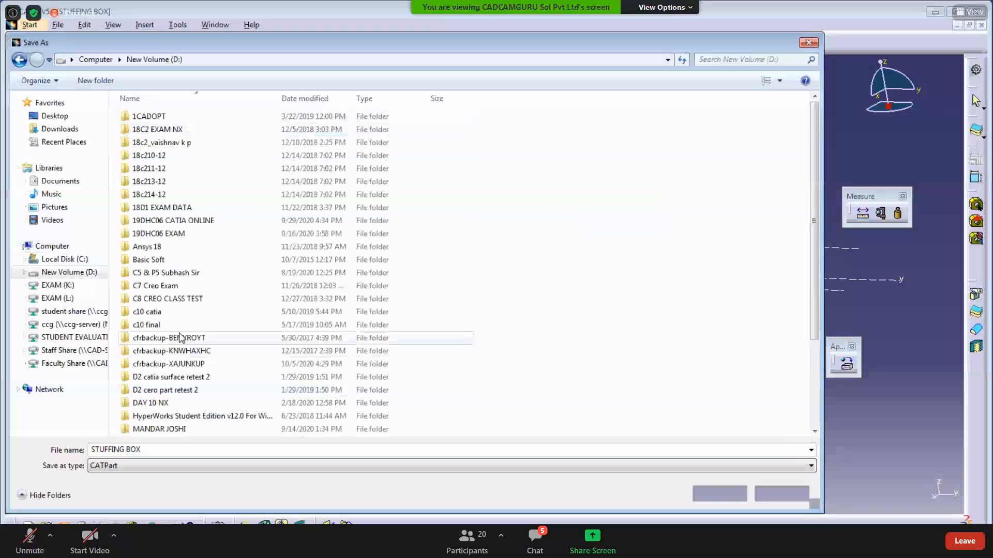
double_click(172, 221)
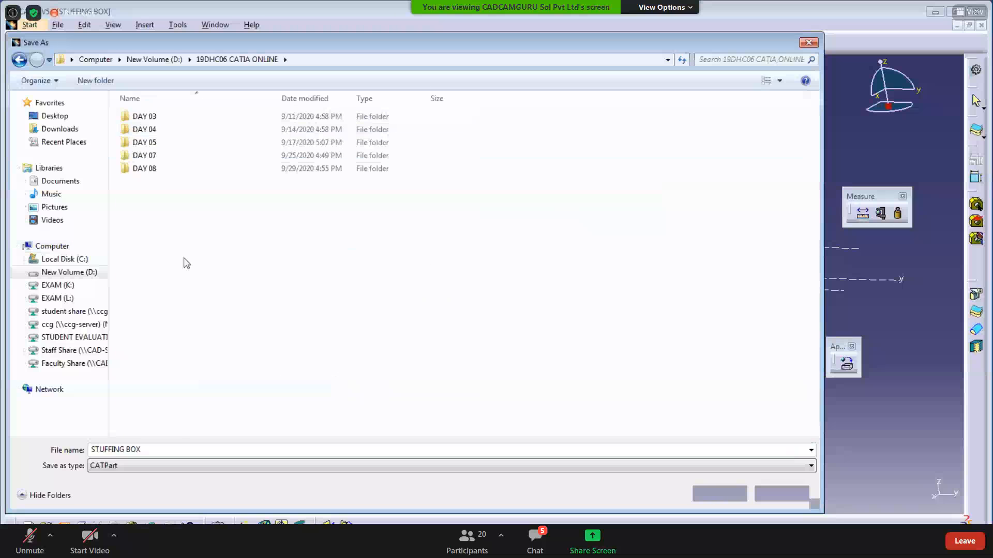
key(ctrl+shift+n)
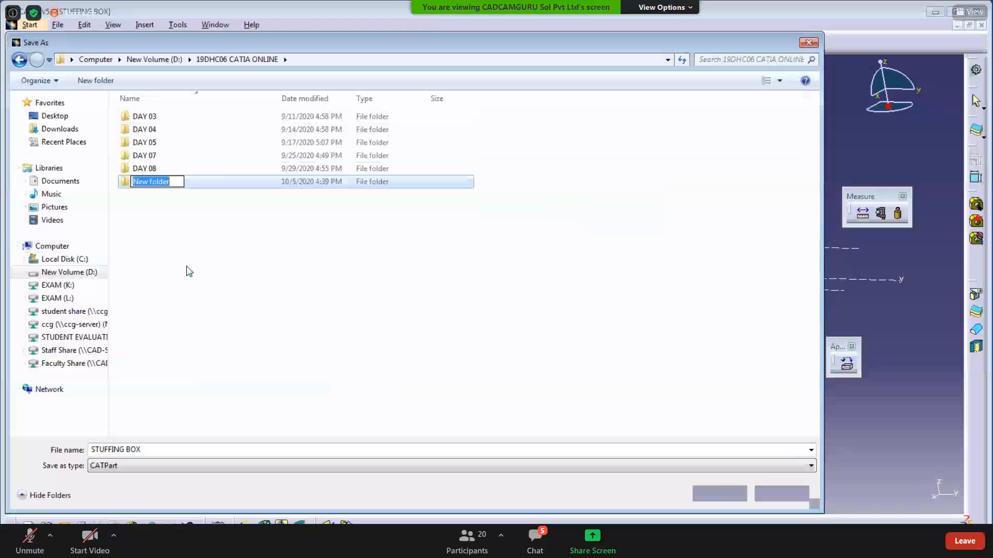
text(DAY )
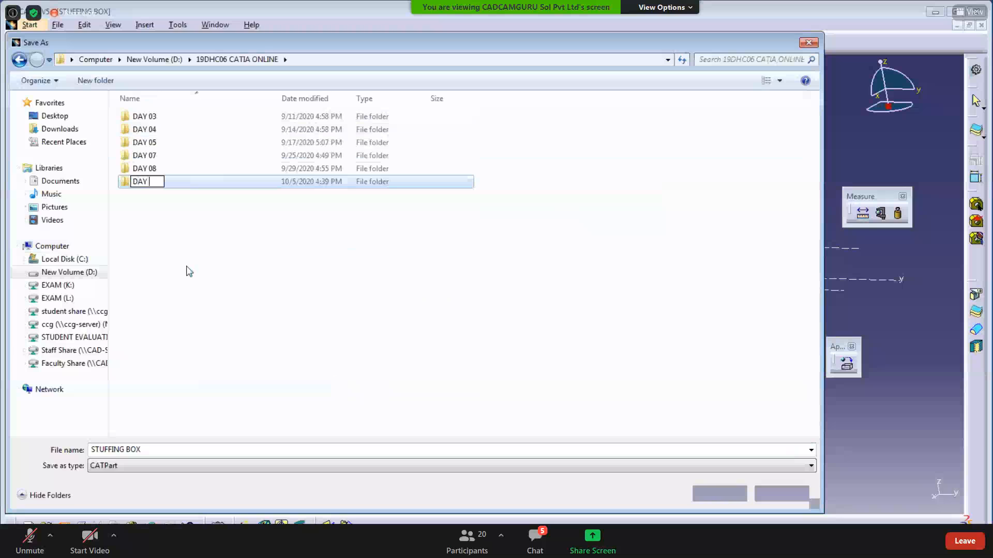
text(09)
key(Return)
key(Return)
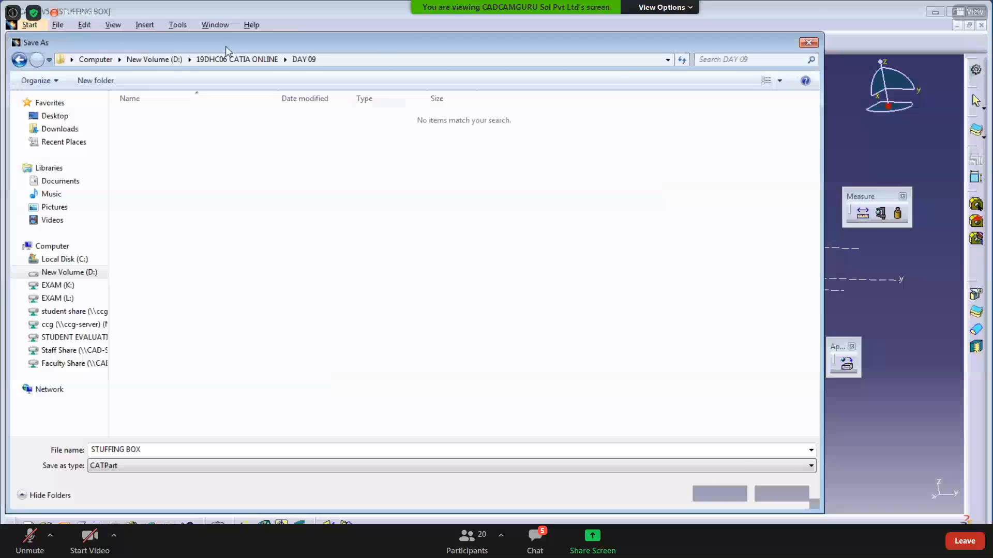
drag(225, 45, 140, 26)
click(633, 475)
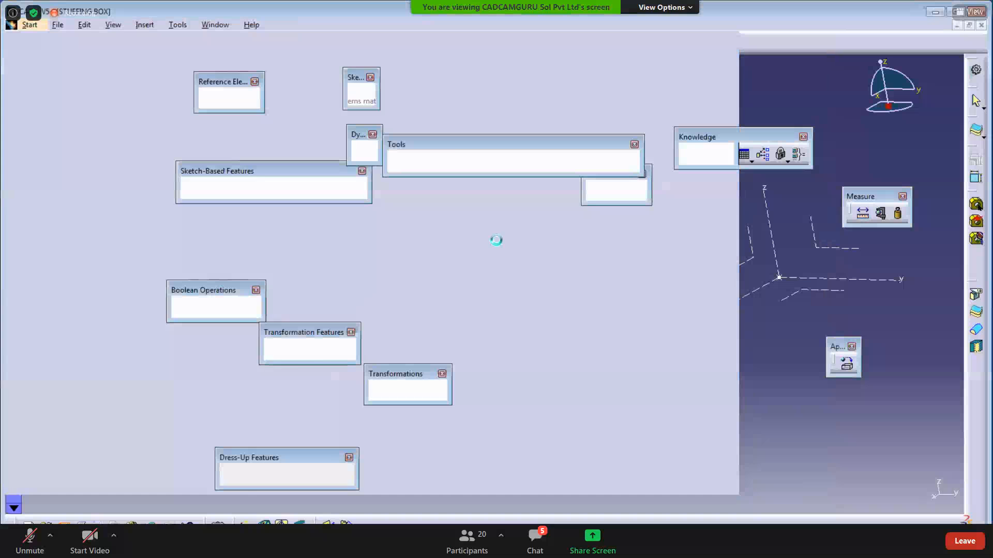
middle_drag(420, 296, 421, 239)
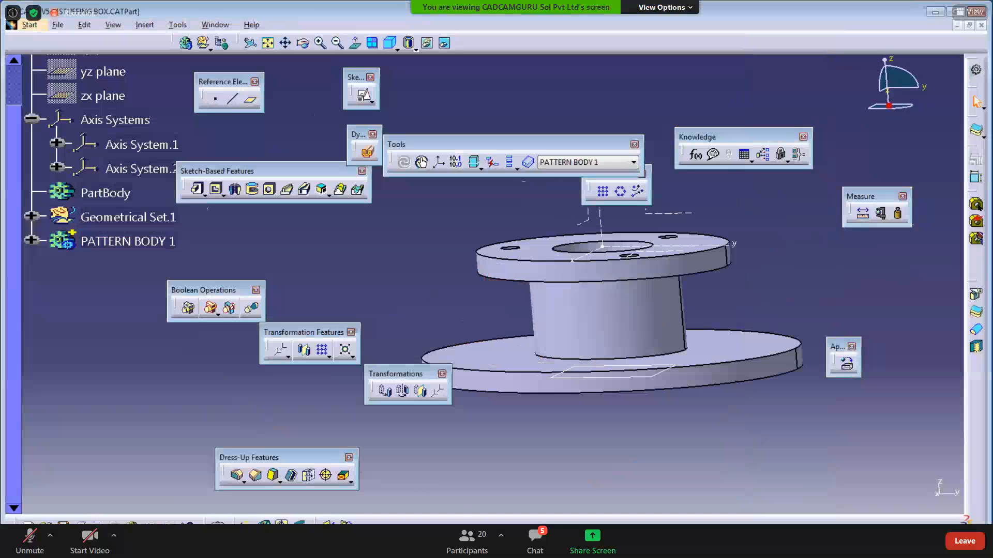
- Scroll through the reference drawing PDF, then return to the model
click(408, 547)
scroll(388, 429, down, 2)
scroll(387, 427, down, 4)
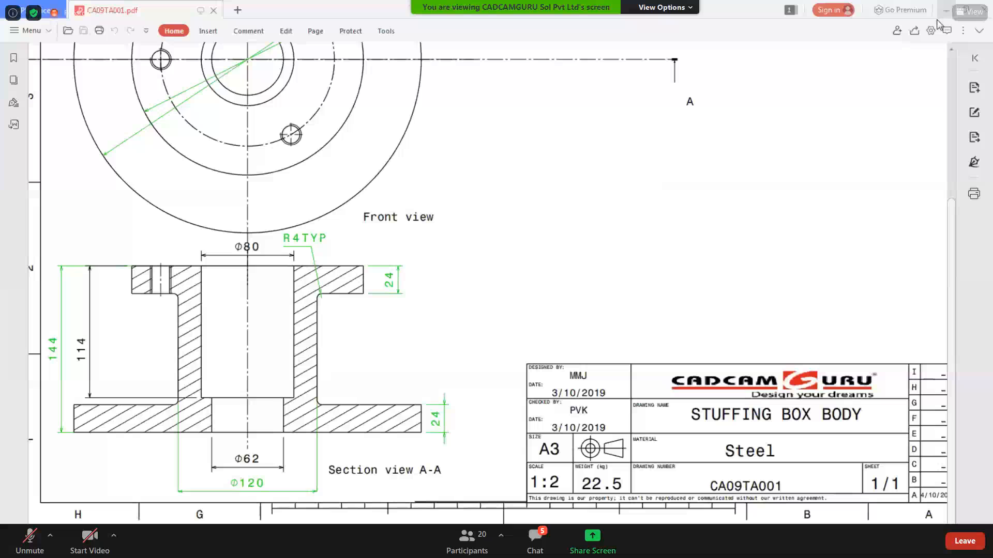
click(945, 11)
middle_drag(414, 281, 393, 277)
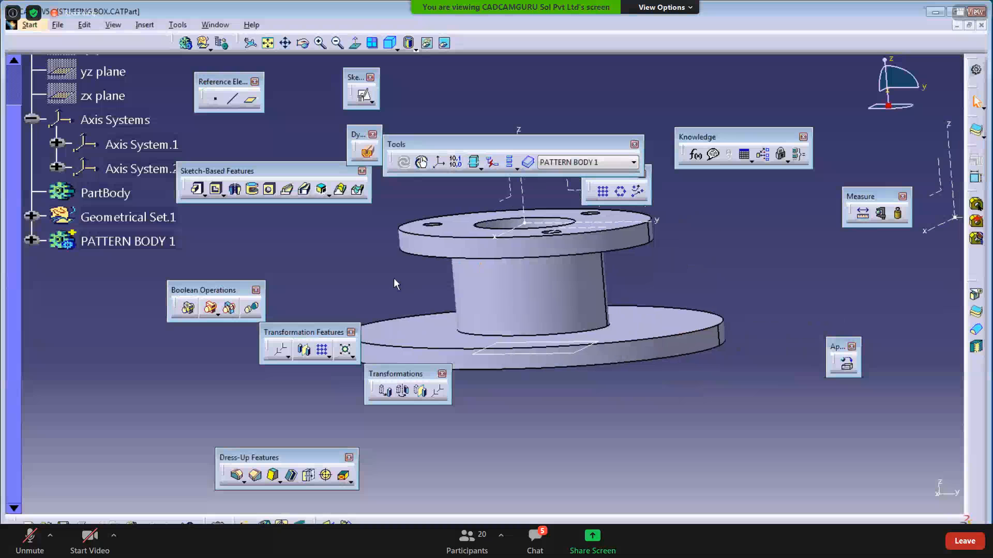
- Round both neck-to-flange edges with a 5mm edge fillet
click(237, 476)
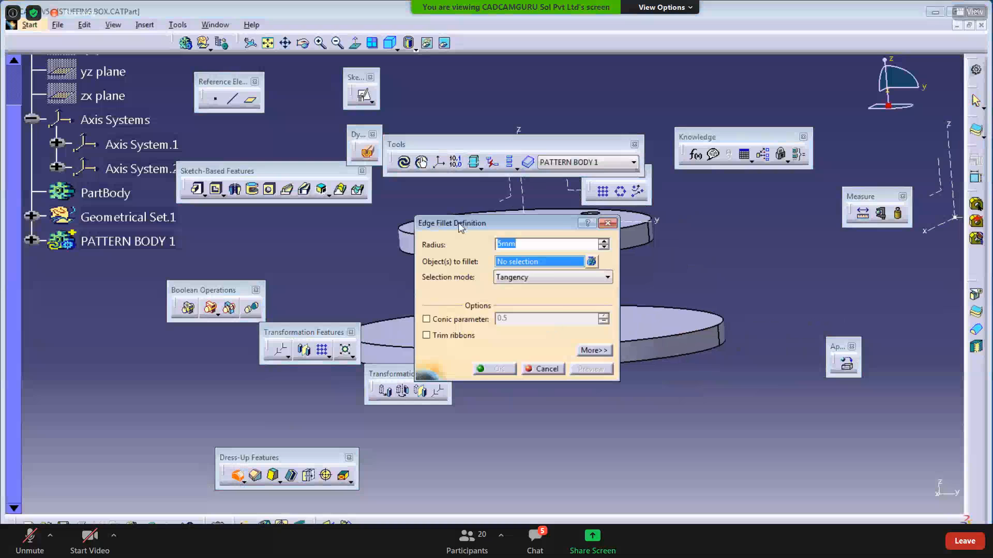
drag(460, 227, 185, 211)
middle_drag(543, 310, 568, 460)
click(578, 283)
middle_drag(512, 323, 521, 277)
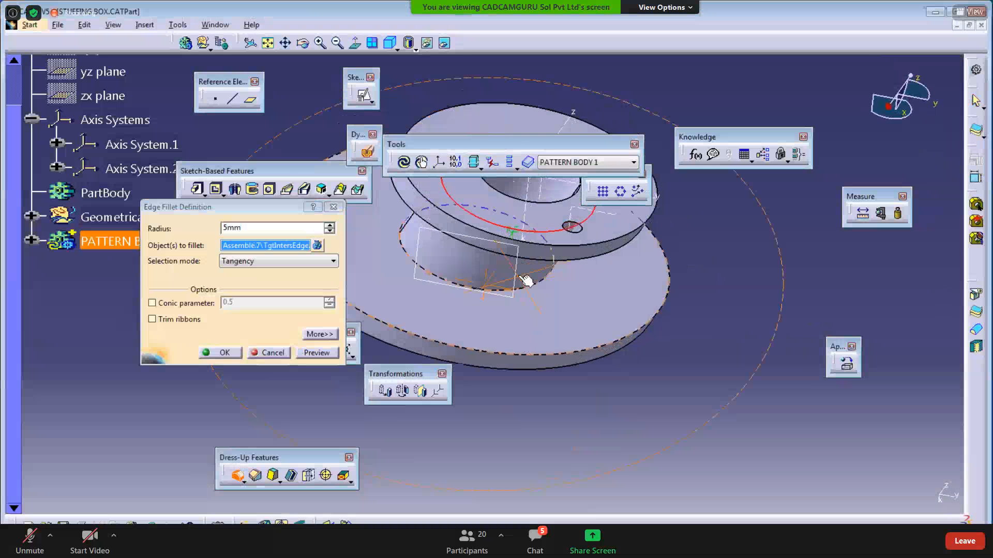
click(526, 280)
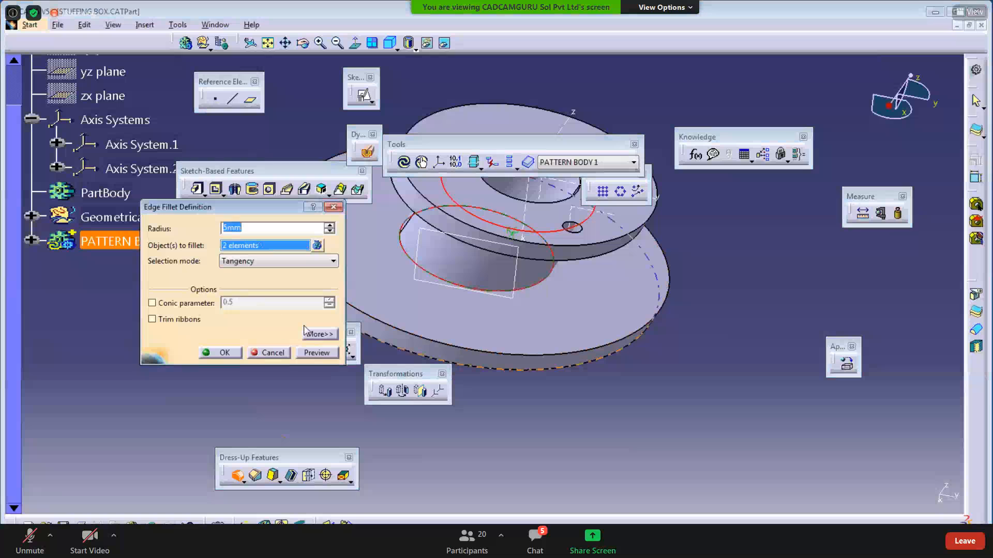
click(220, 353)
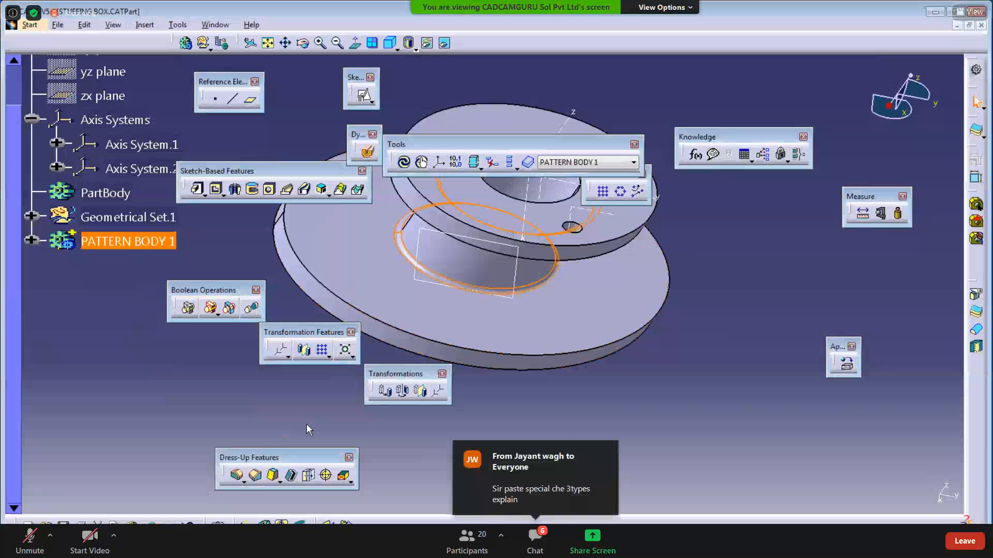
- Save the part with Ctrl+S and glance at the reference drawing again
click(562, 434)
key(ctrl+s)
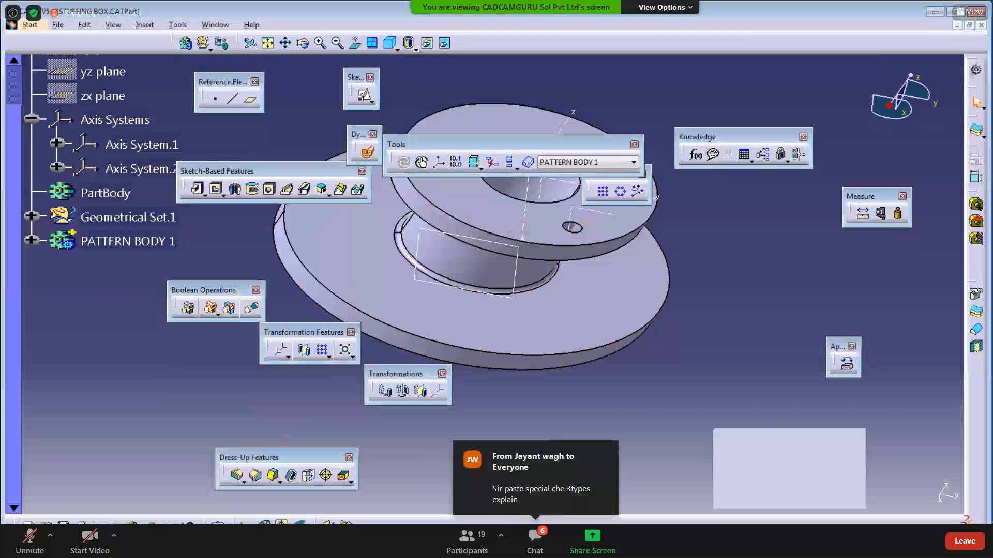
key(alt+Tab)
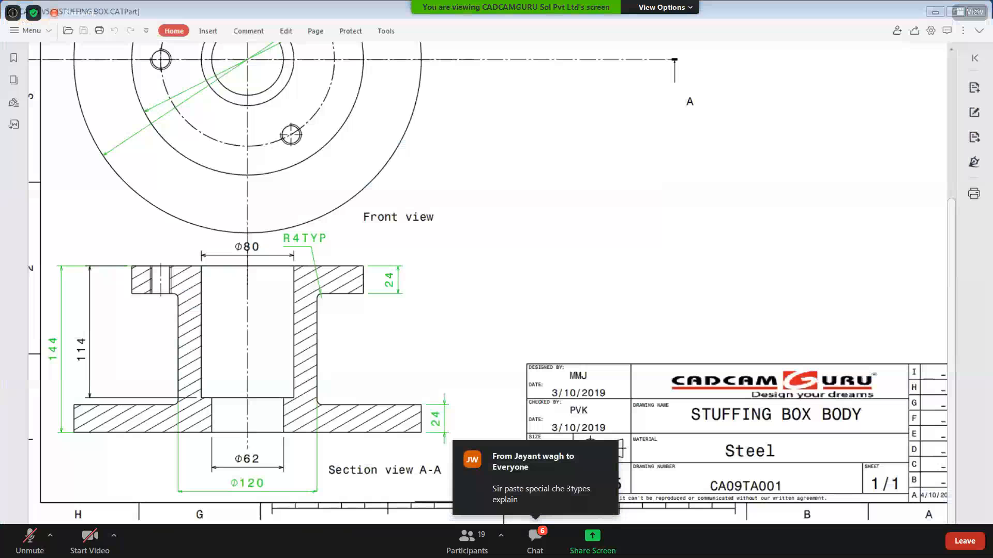
key(alt+Tab)
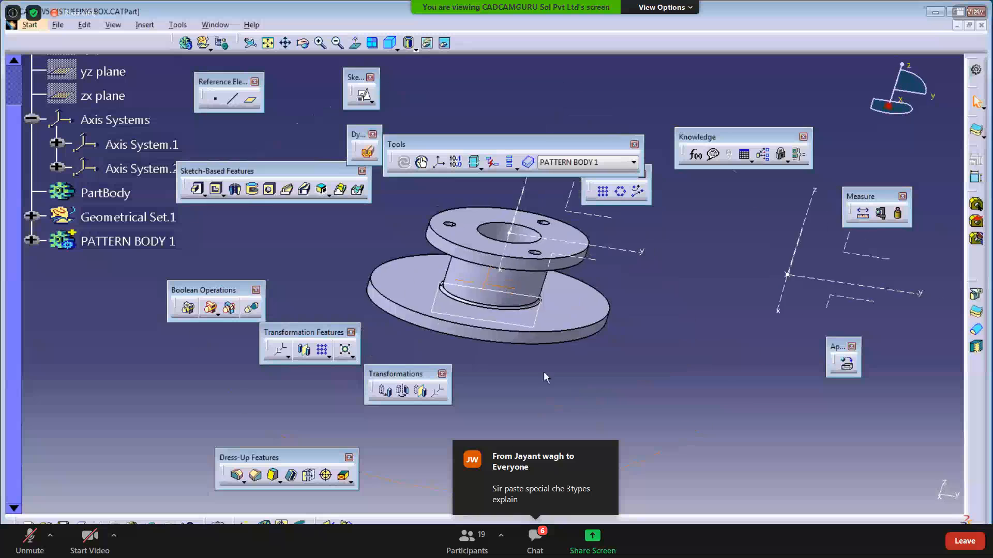
middle_drag(544, 372, 533, 400)
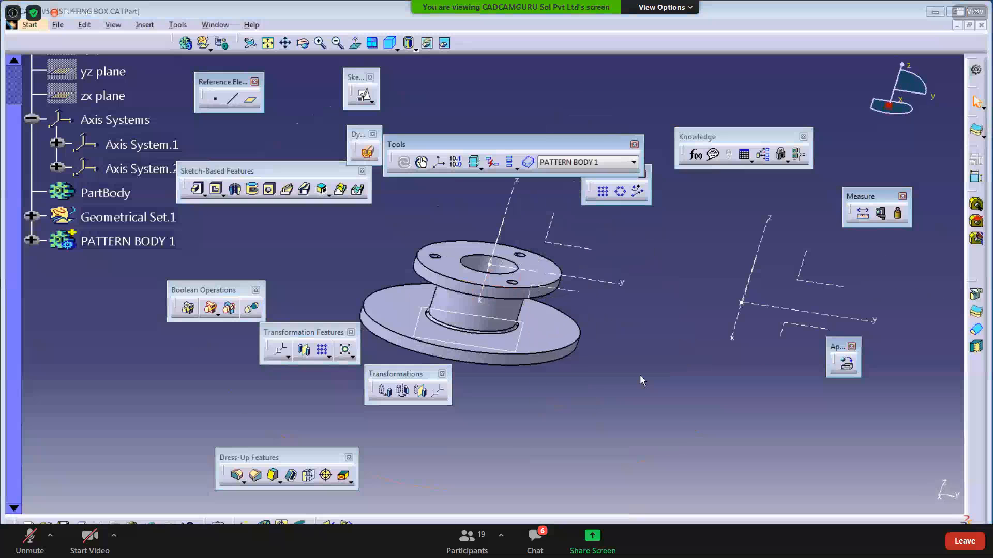
click(390, 43)
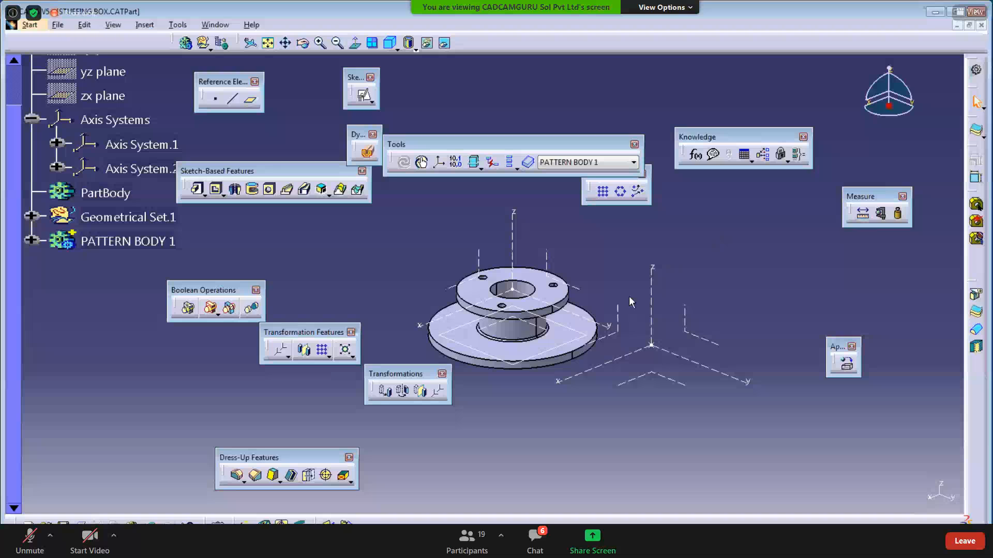
middle_drag(702, 271, 656, 273)
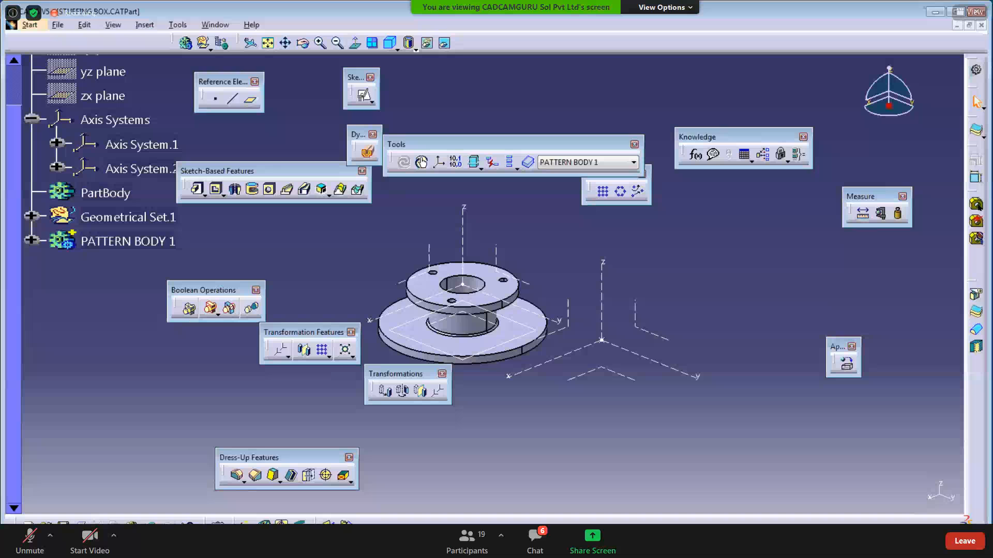
key(alt+Tab)
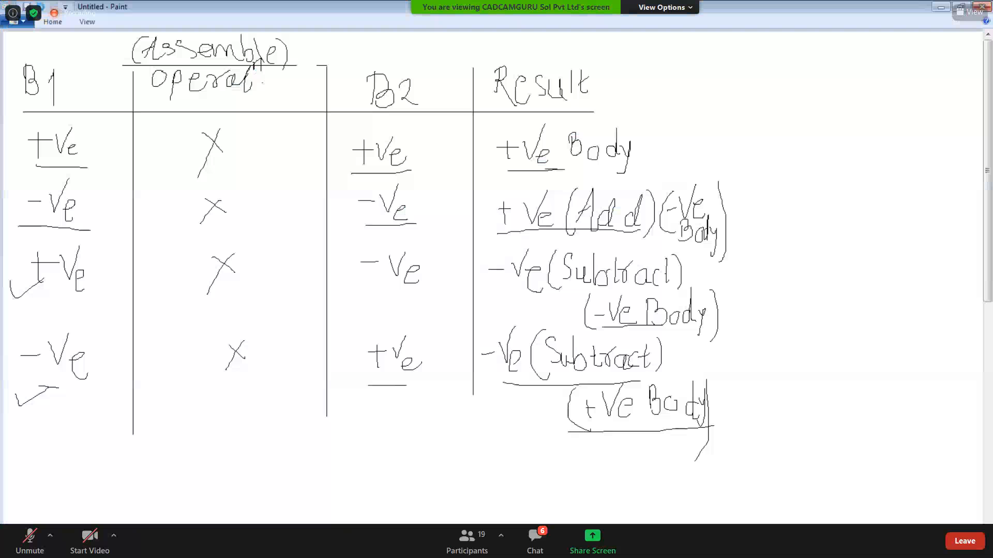
key(alt+Tab)
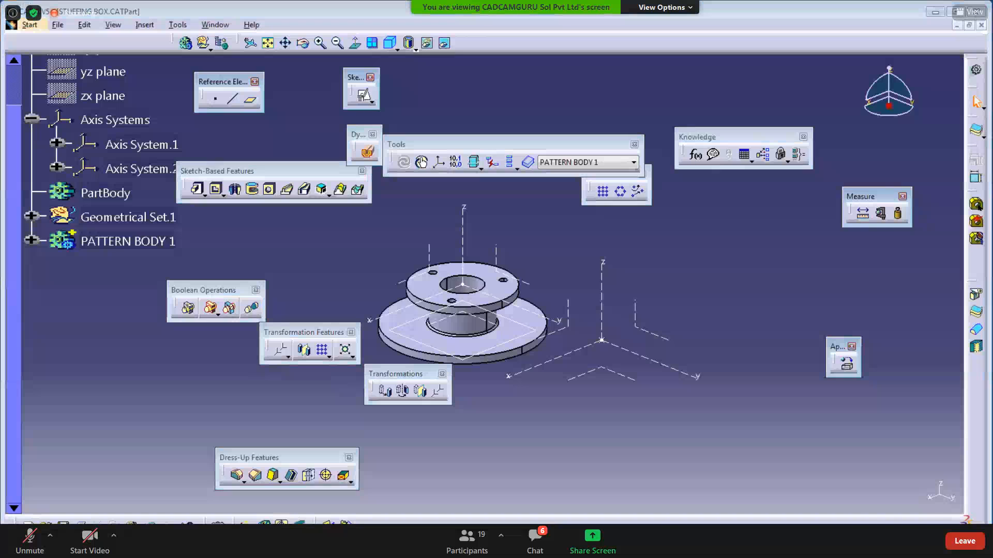
key(alt+Tab)
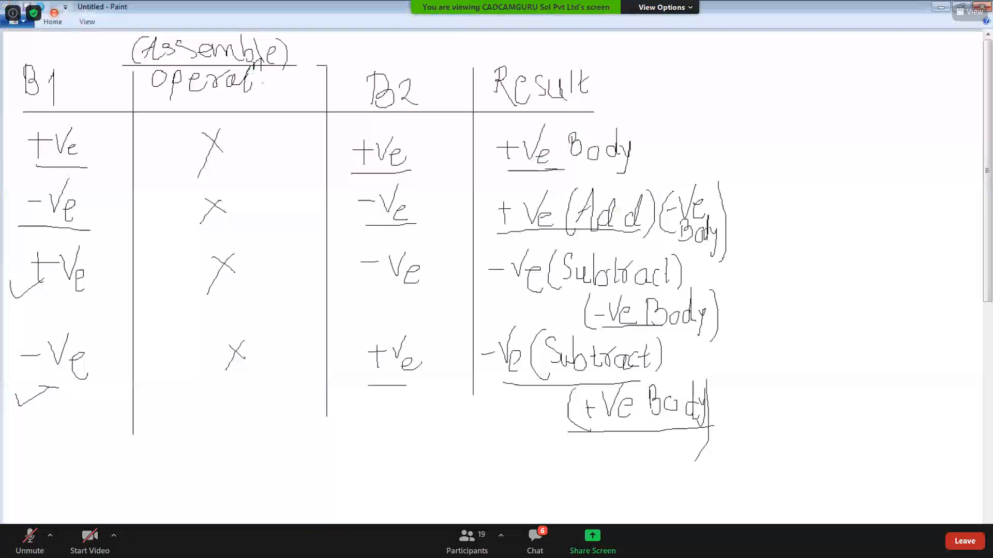
key(alt+Tab)
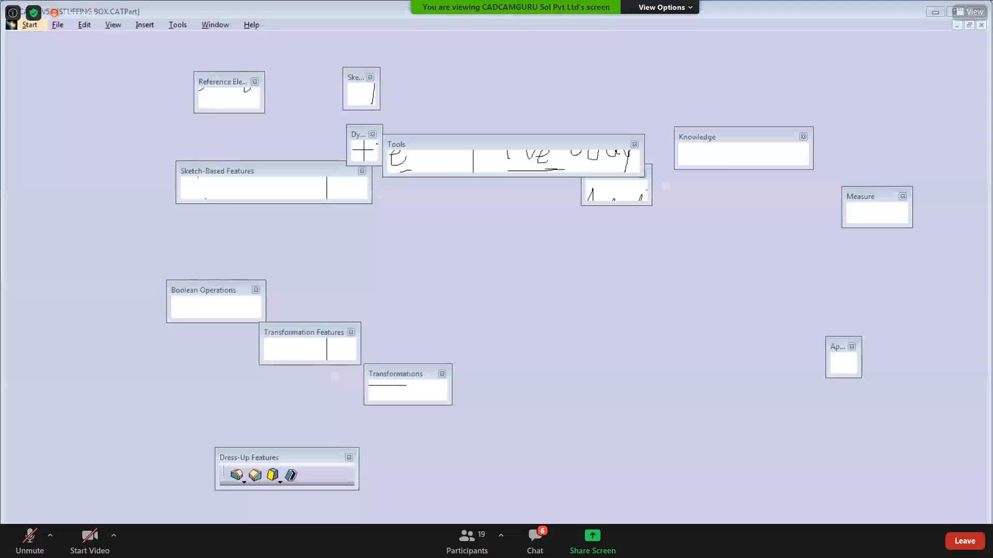
- Tidy the workspace and expand PATTERN BODY 1 to list Pad.1, Assemble.5–7 and EdgeFillet.1
ctrl+middle_drag(549, 420, 545, 398)
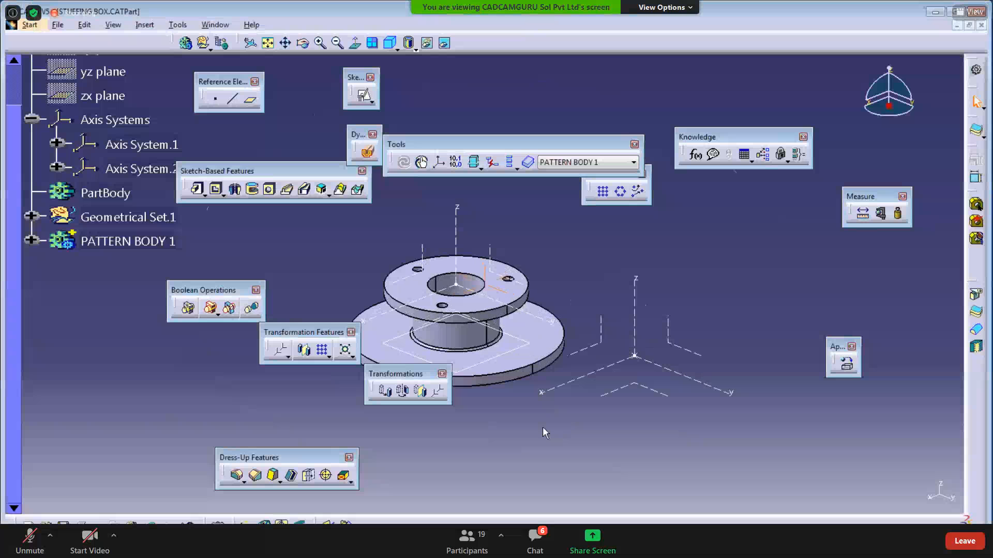
middle_drag(533, 441, 550, 435)
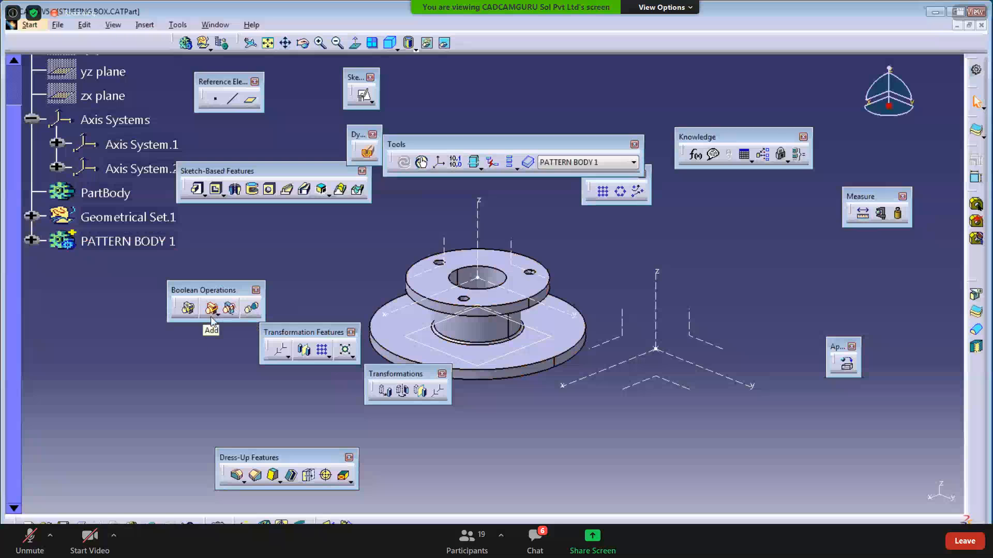
drag(199, 297, 225, 279)
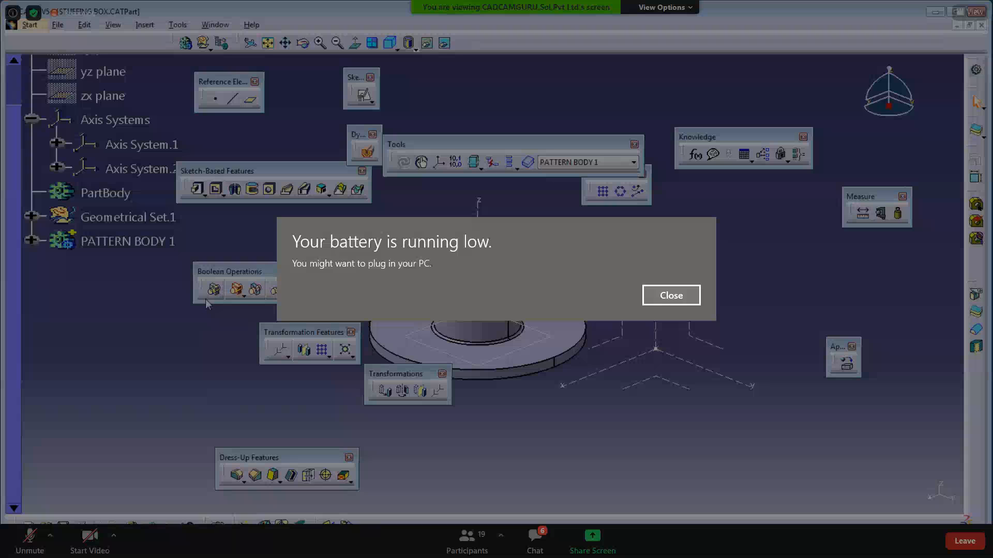
key(Return)
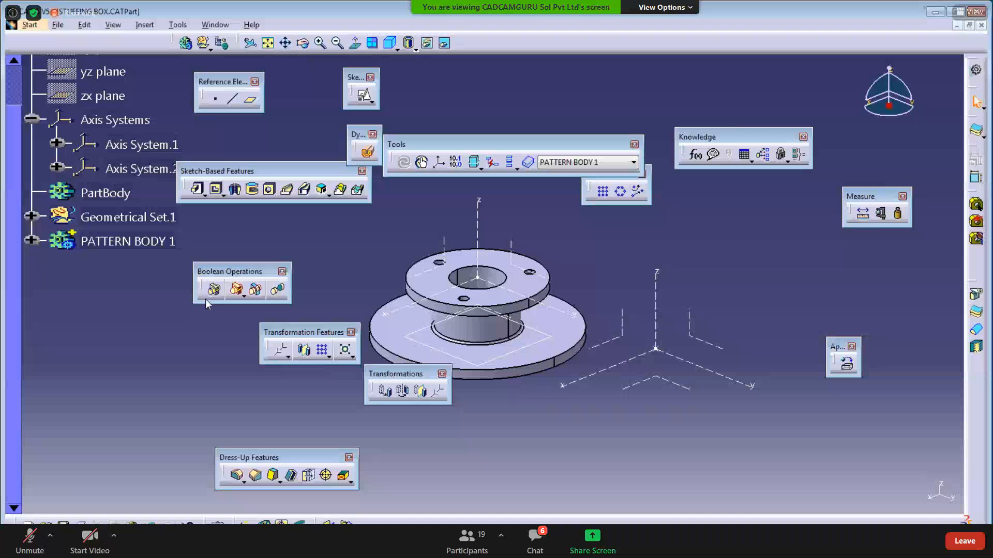
click(32, 240)
click(31, 240)
click(32, 240)
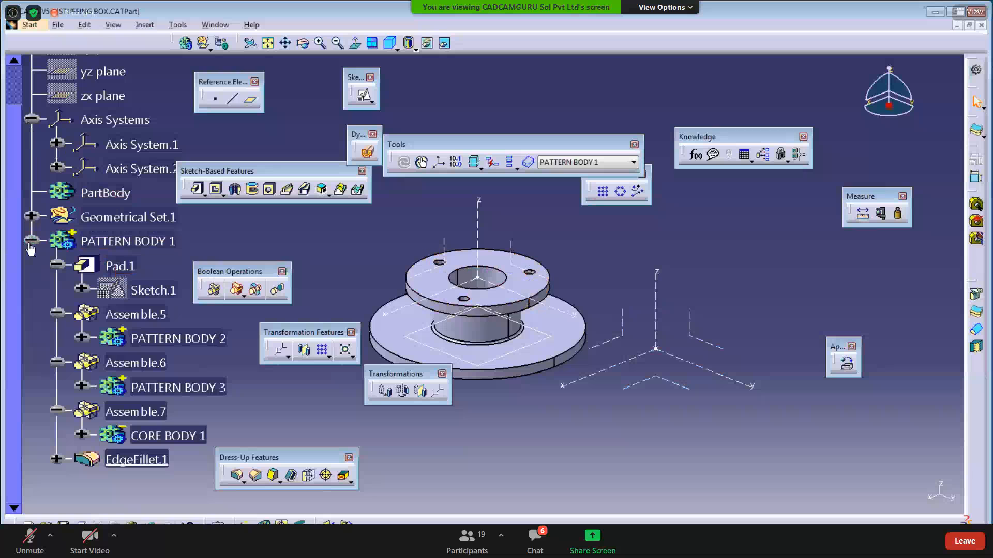
- Copy PATTERN BODY 1 to the clipboard
click(29, 244)
click(108, 244)
right_click(109, 249)
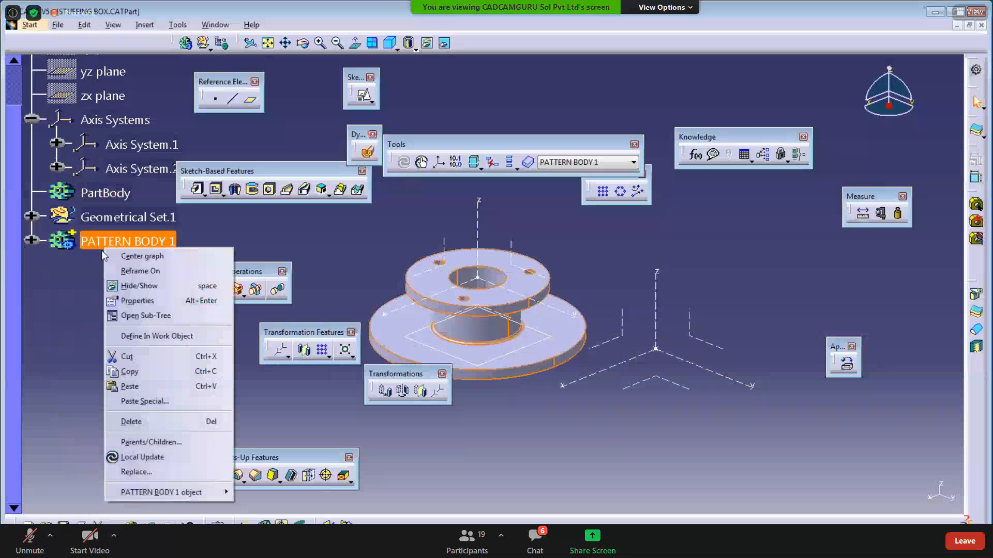
click(106, 402)
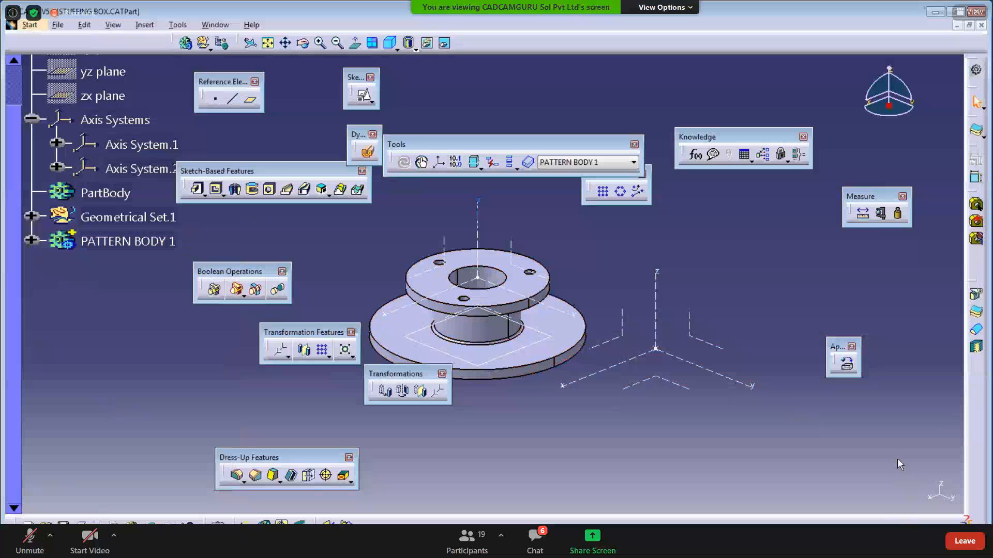
- Create a new Part Design part named Part2 and hide its three reference planes
click(29, 24)
mouse_move(65, 54)
click(279, 54)
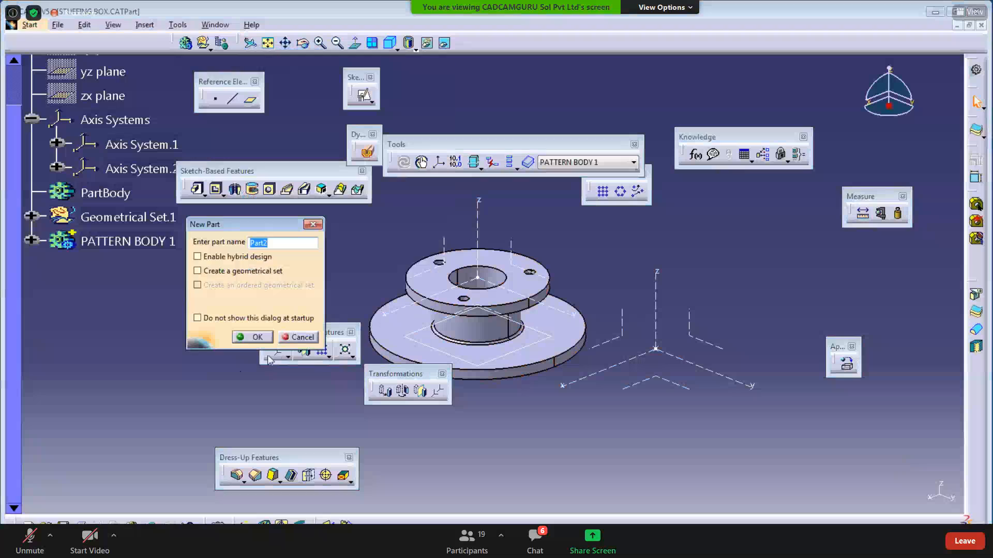
click(261, 337)
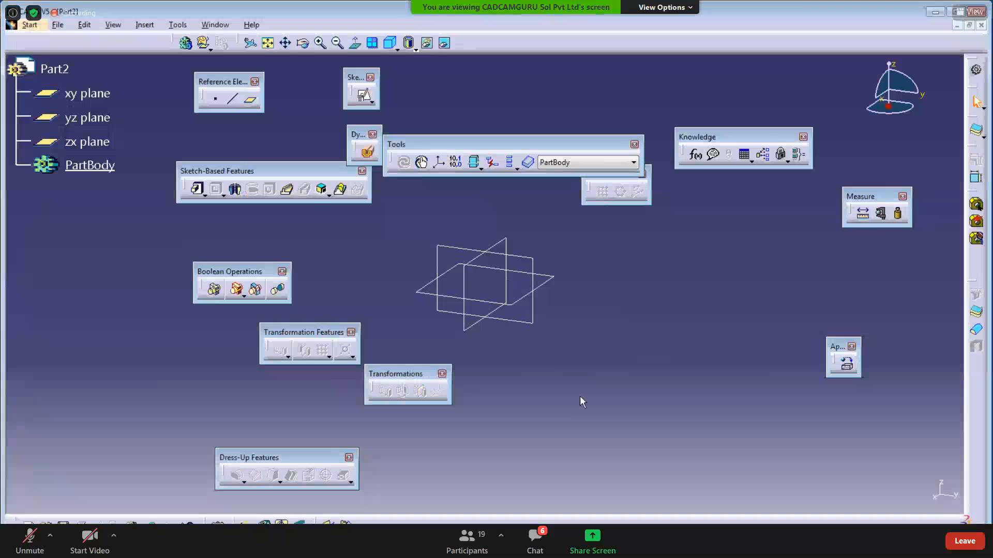
drag(597, 397, 315, 192)
key(space)
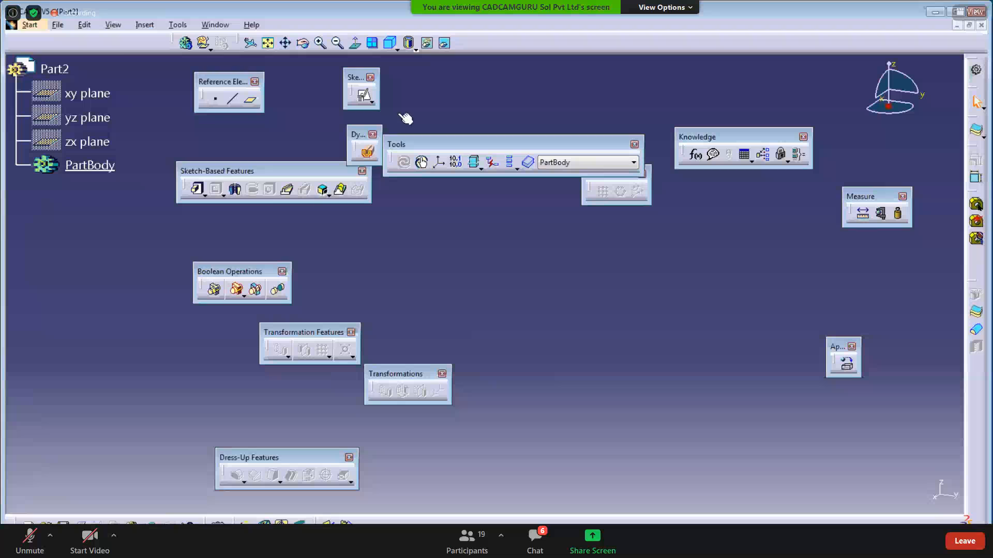
- Insert a default axis system into Part2
click(144, 24)
click(165, 170)
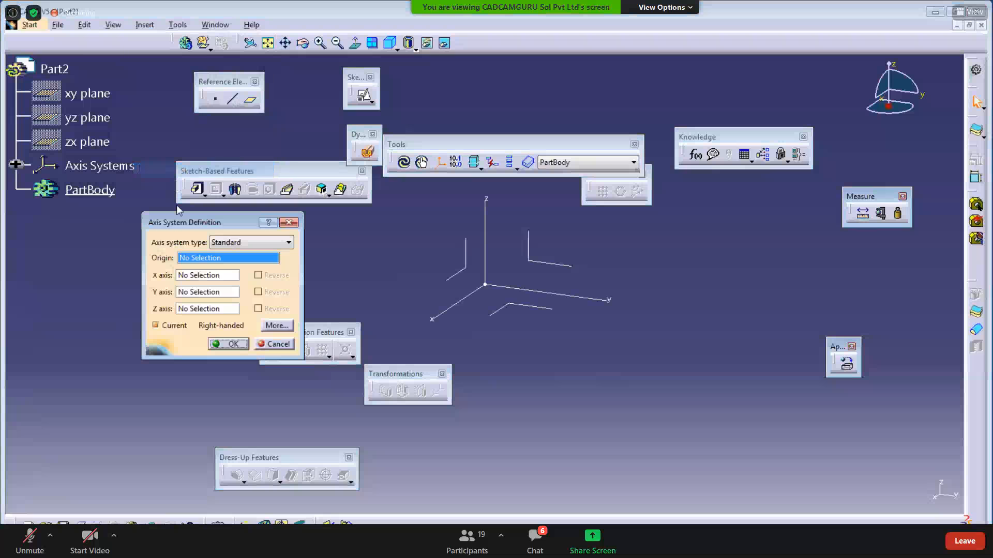
click(214, 345)
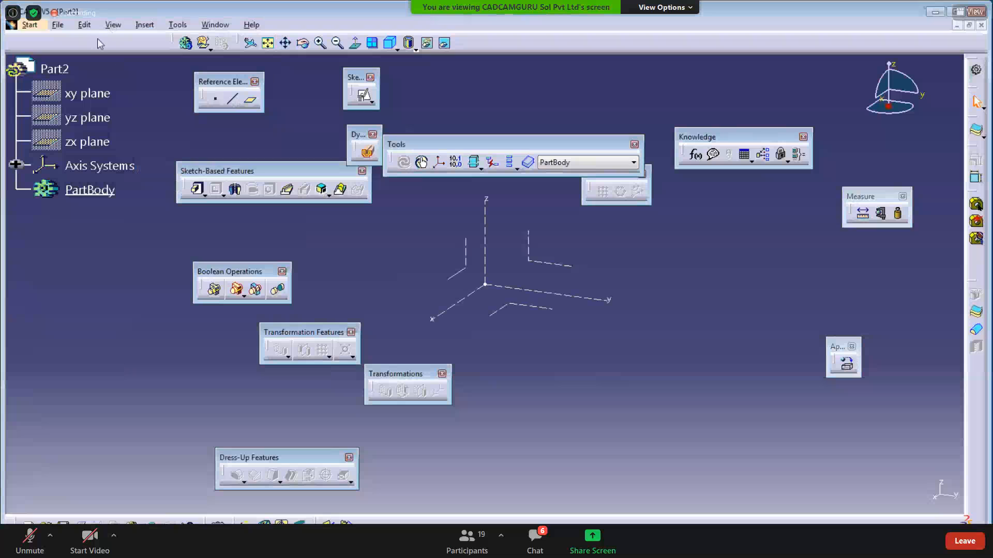
- Paste PATTERN BODY 1 into Part2 As Result With Link and check its Solid.1
right_click(55, 68)
click(102, 224)
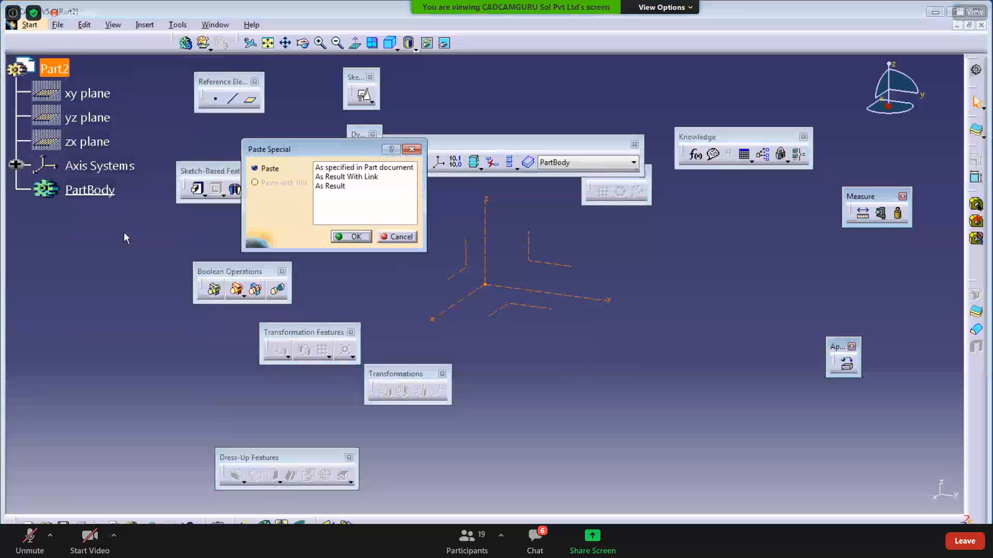
click(335, 177)
click(355, 239)
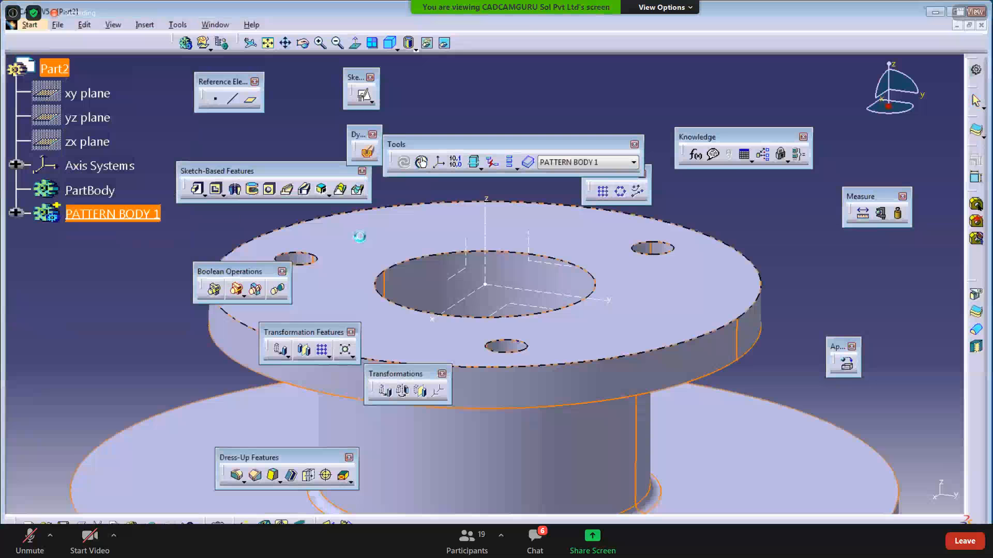
click(15, 213)
click(105, 241)
click(114, 297)
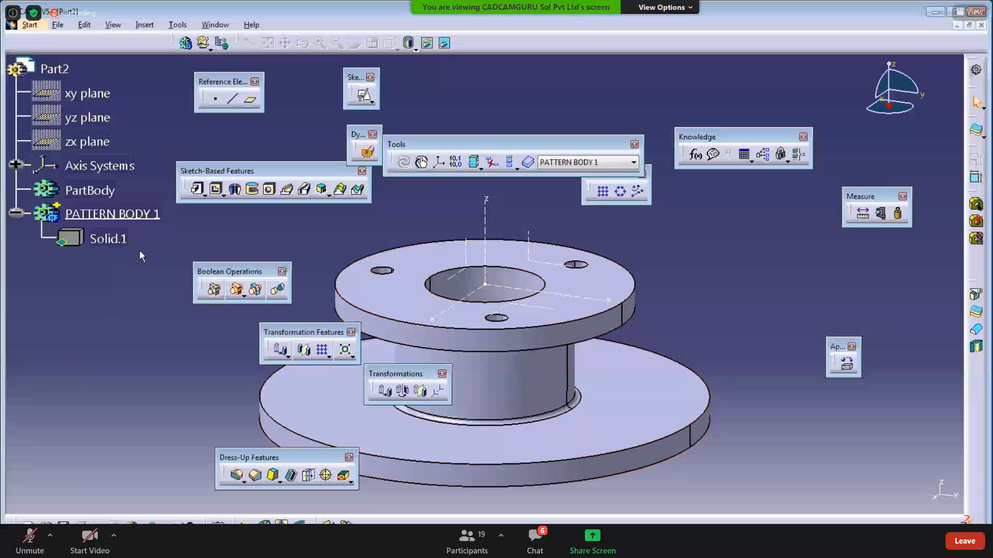
click(216, 24)
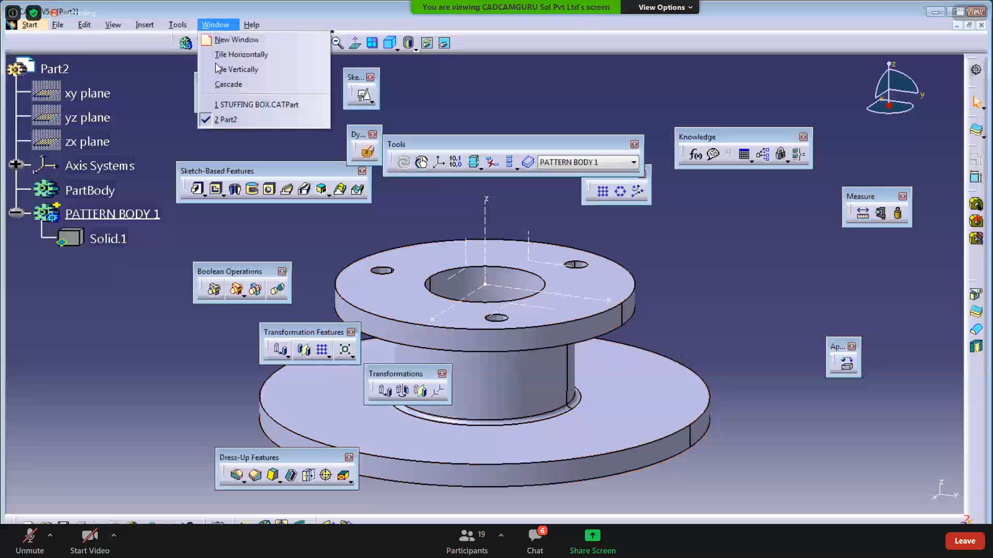
- In STUFFING BOX, change the hub-base edge fillet radius from 4mm to 5mm
click(235, 103)
ctrl+middle_drag(522, 426, 600, 253)
double_click(656, 349)
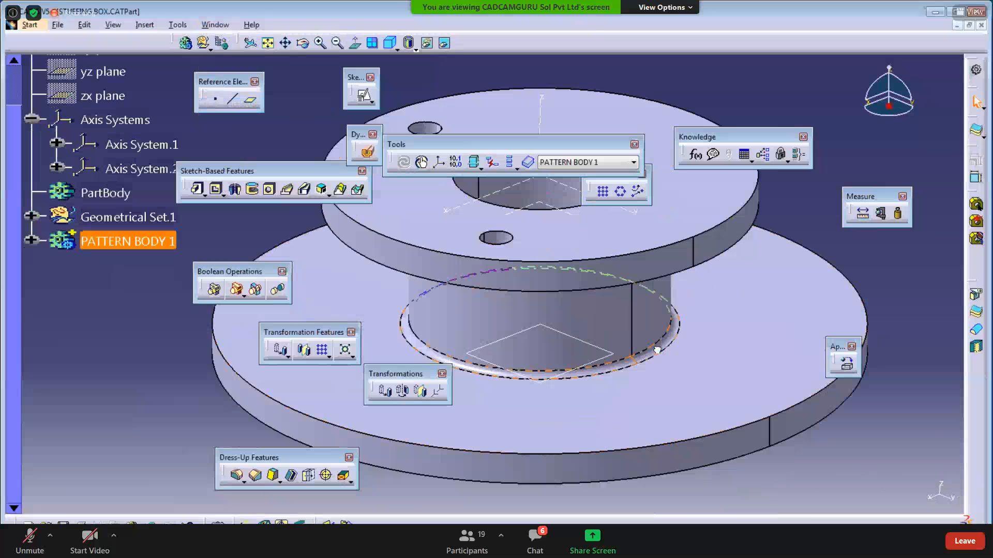
text(5)
key(Return)
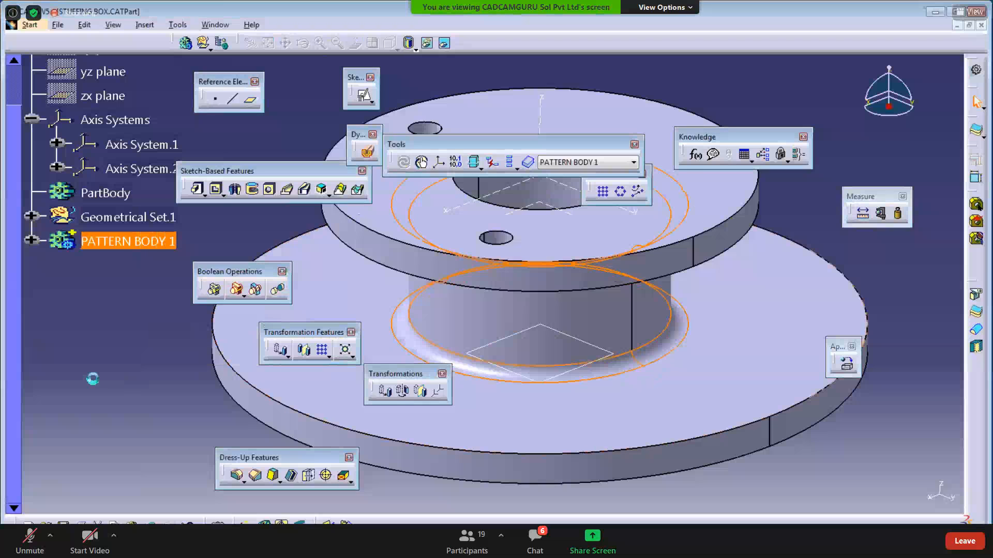
- Update Part2 so its linked Solid.1 shows the 5mm fillet, then return to STUFFING BOX
click(215, 25)
click(230, 114)
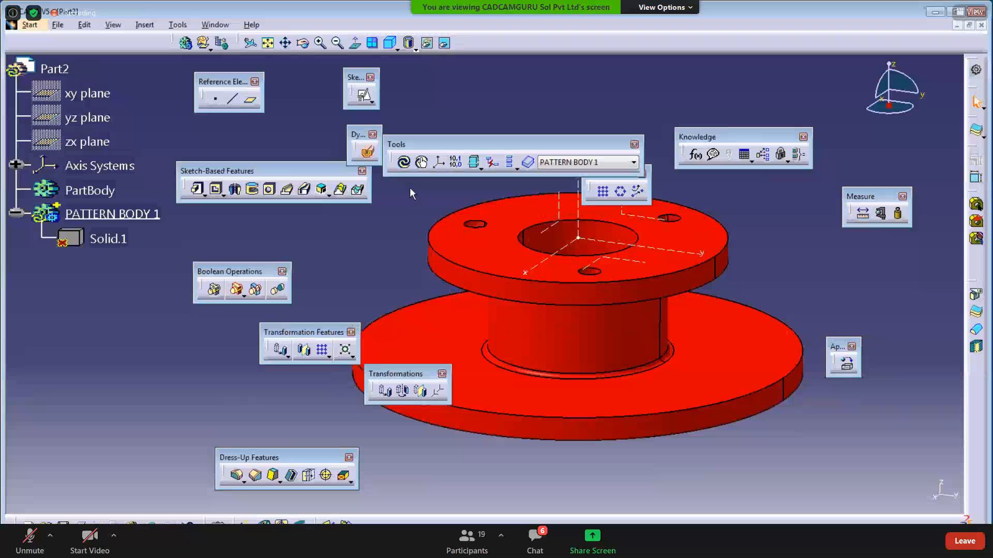
click(405, 164)
middle_drag(568, 385, 573, 341)
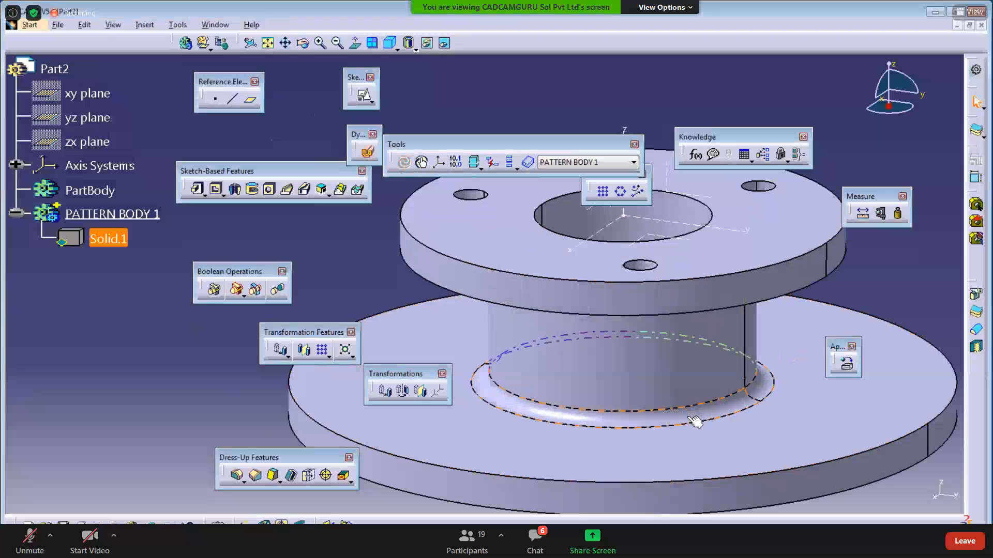
middle_drag(721, 421, 606, 374)
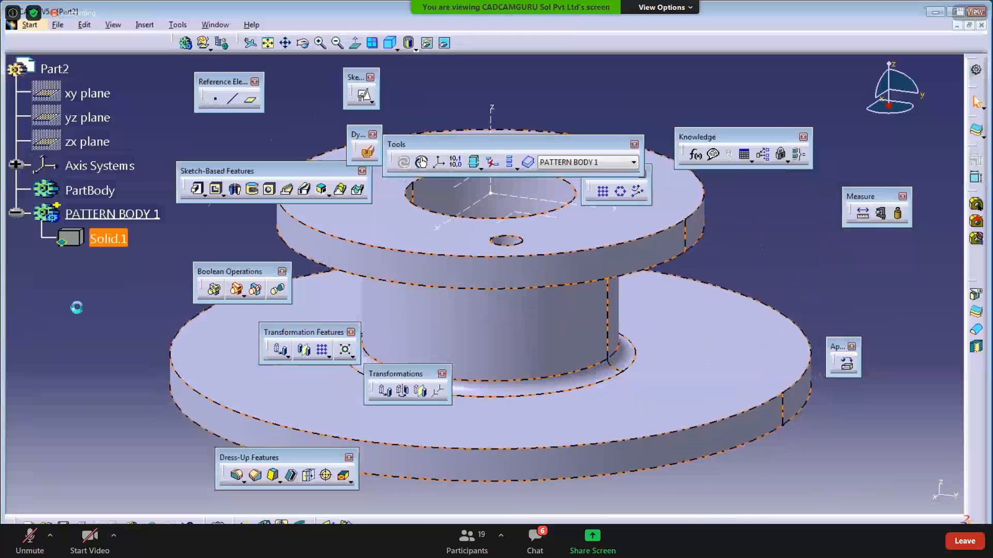
click(215, 25)
click(223, 106)
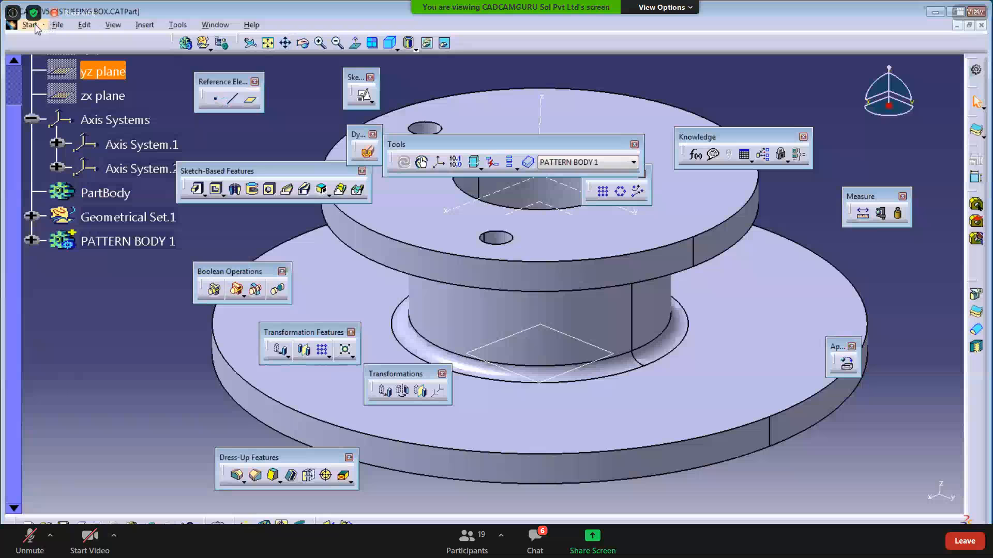
right_click(116, 244)
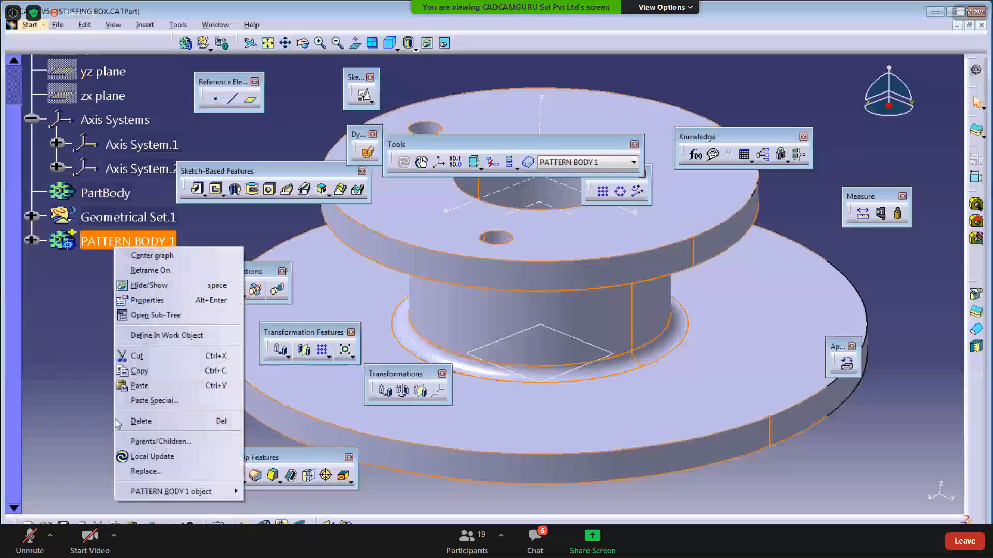
- Copy PATTERN BODY 1 again and hide the linked PATTERN BODY 1 in Part2
click(137, 371)
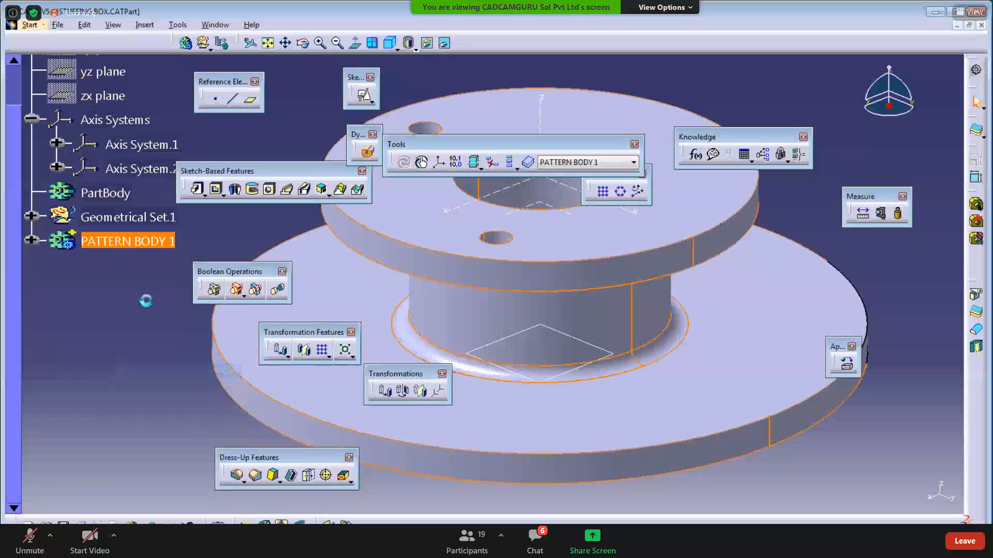
click(215, 25)
click(227, 119)
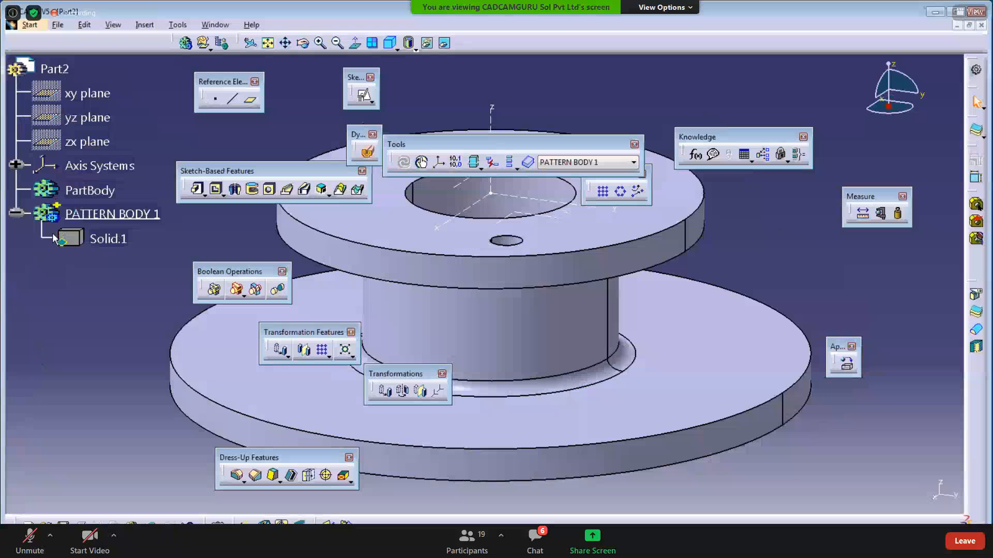
click(16, 213)
right_click(113, 214)
click(136, 250)
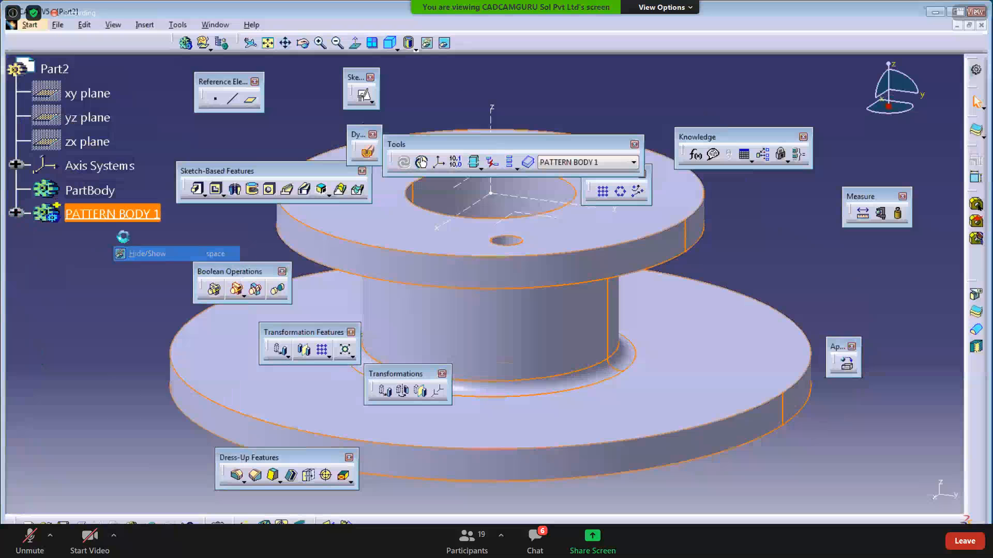
- Paste PATTERN BODY 1 into Part2 as an unlinked result and expand it to show Solid.3
right_click(54, 69)
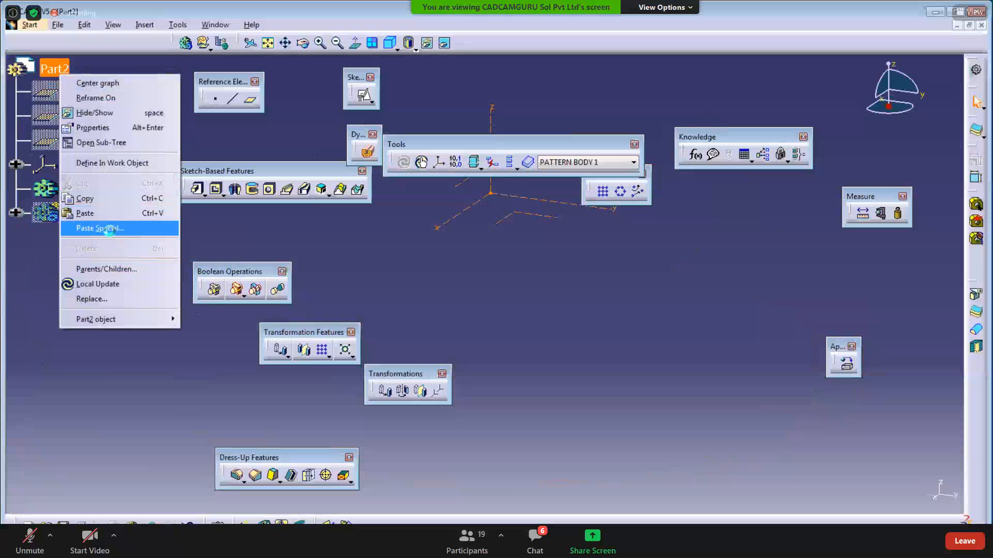
click(106, 230)
click(330, 186)
click(351, 237)
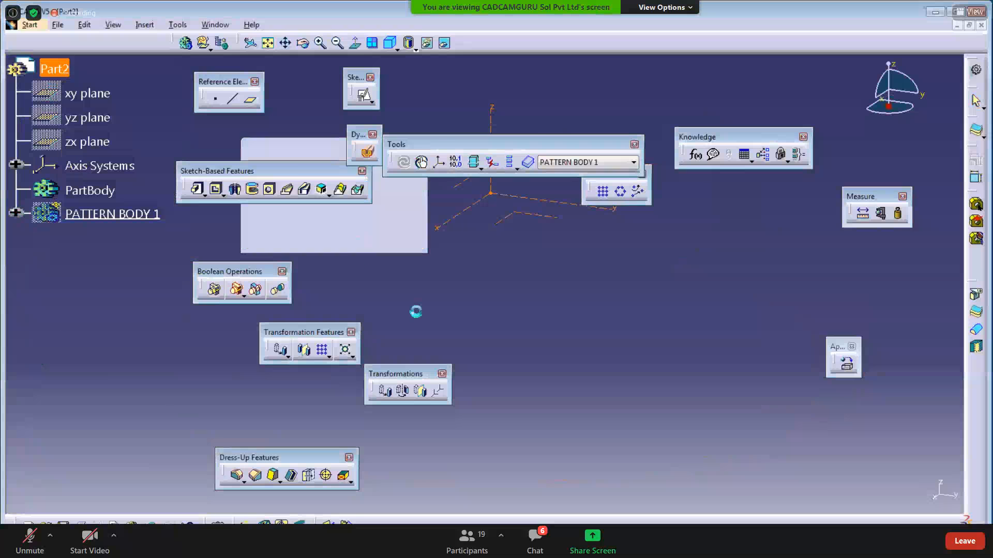
middle_drag(528, 354, 613, 337)
click(556, 405)
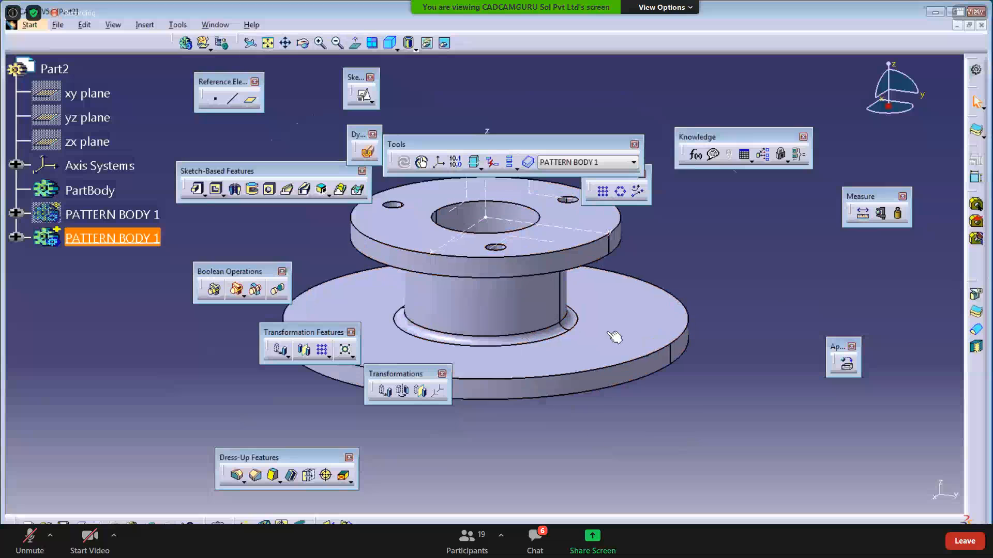
click(15, 237)
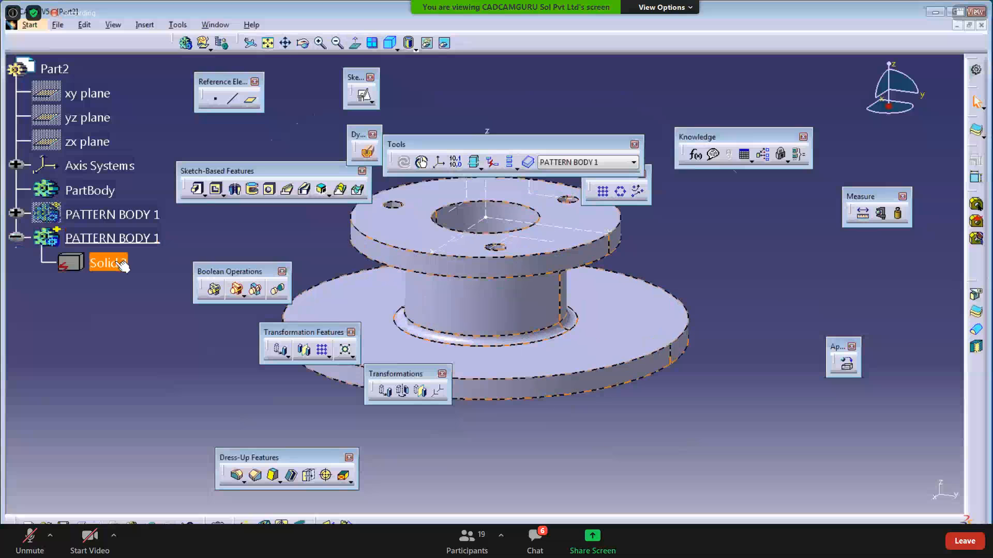
click(215, 24)
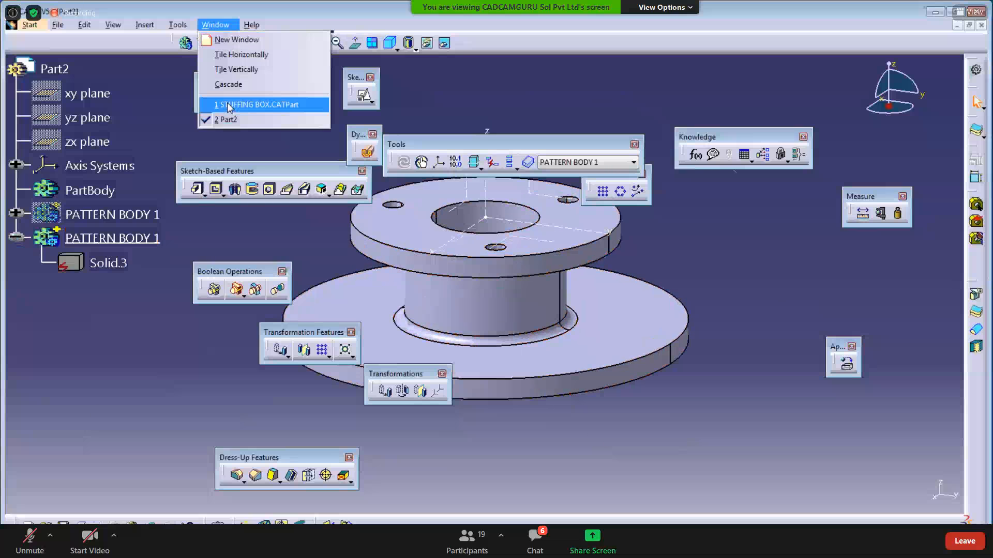
- In STUFFING BOX, review the hub-base fillet's definition and leave it unchanged
click(228, 103)
double_click(538, 382)
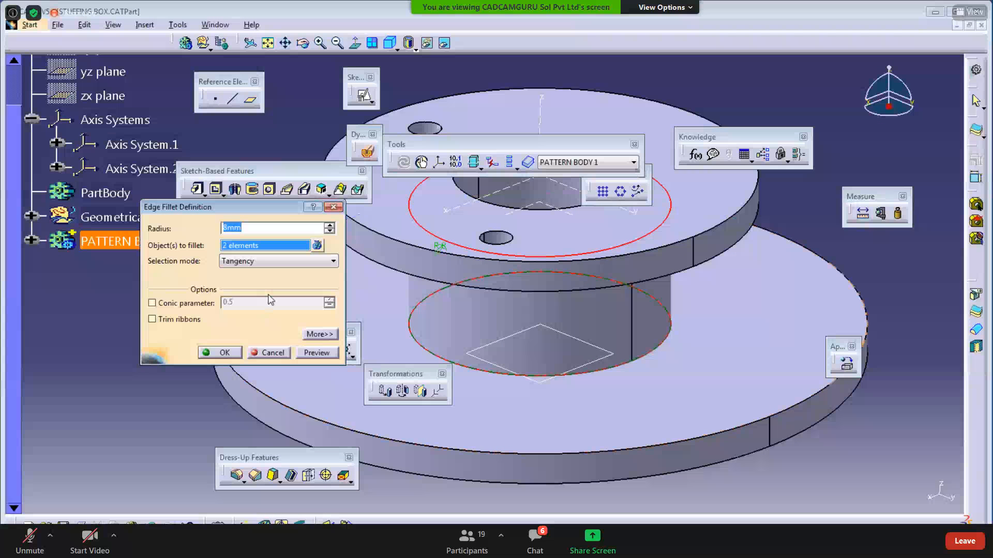
key(Return)
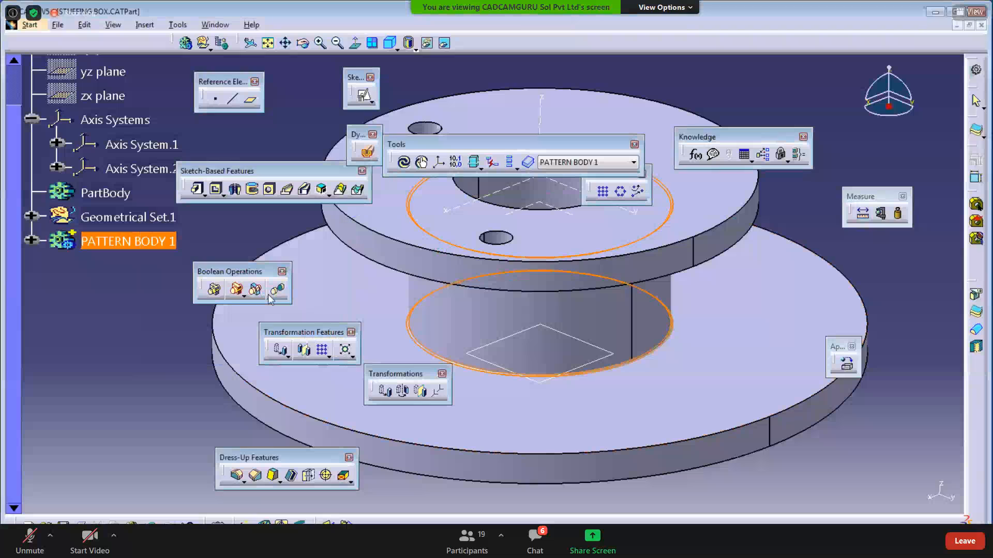
- In Part2, update the part to rebuild its bodies and zoom to the spool
click(214, 24)
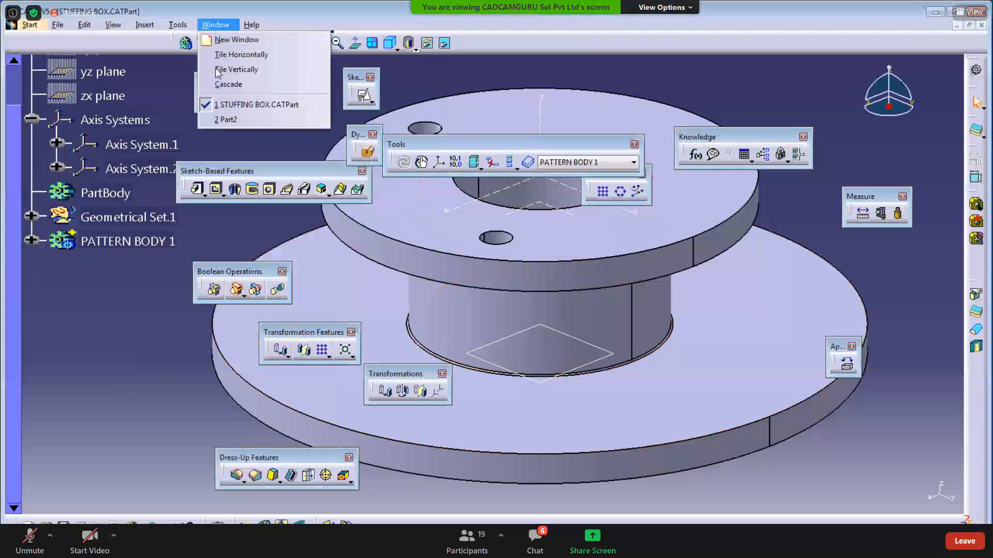
click(222, 119)
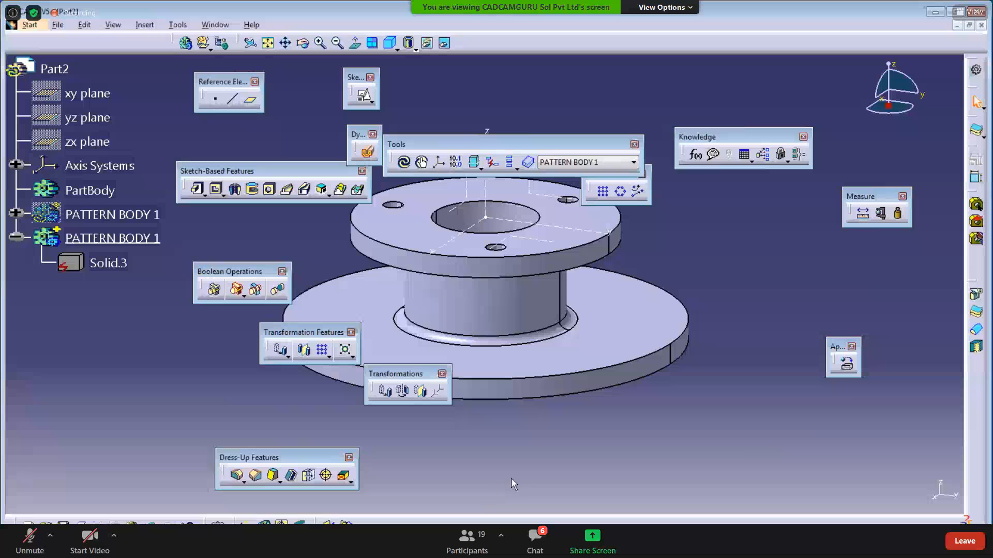
click(403, 165)
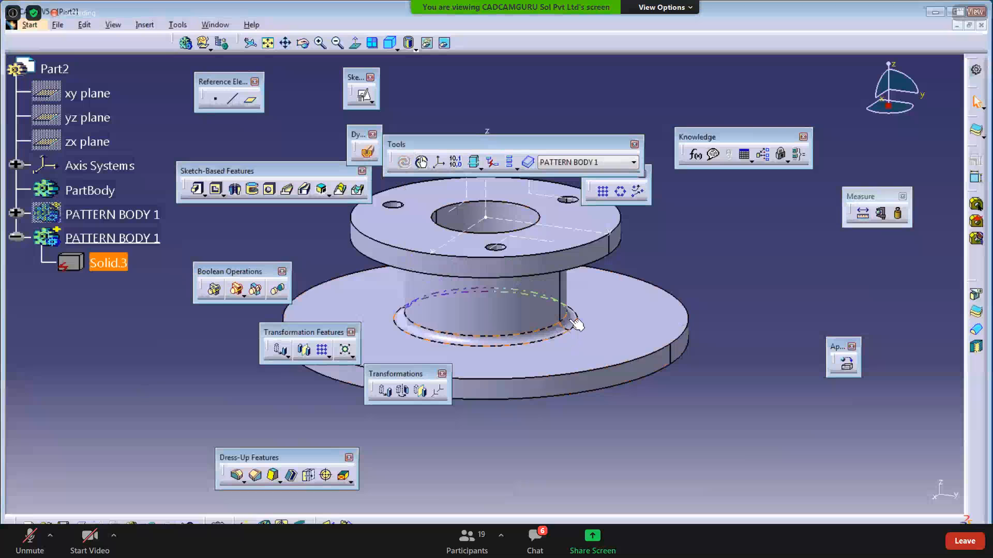
middle_drag(647, 452, 654, 457)
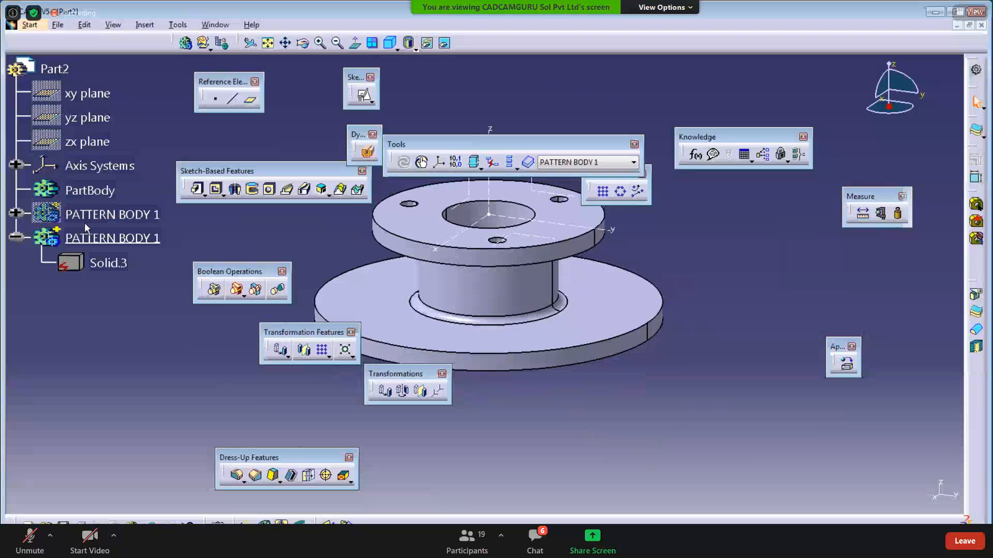
ctrl+middle_drag(620, 432, 626, 409)
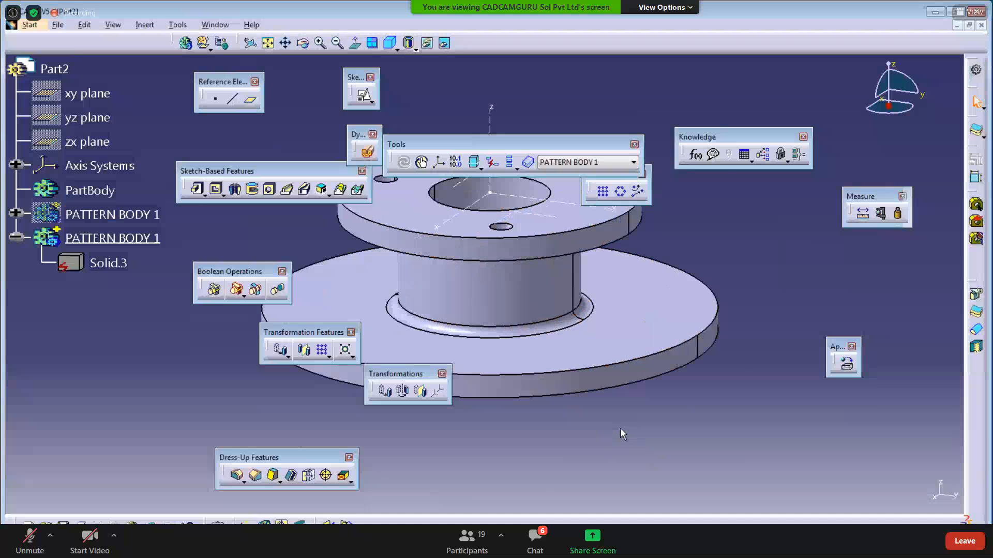
- Hide Part2's PATTERN BODY 1 spool and return to STUFFING BOX
click(107, 239)
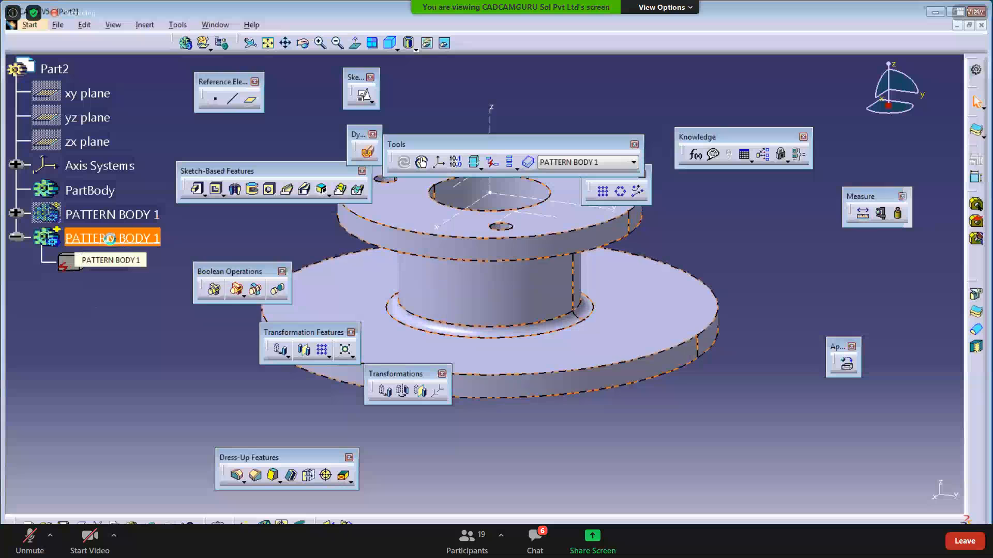
right_click(118, 243)
click(132, 275)
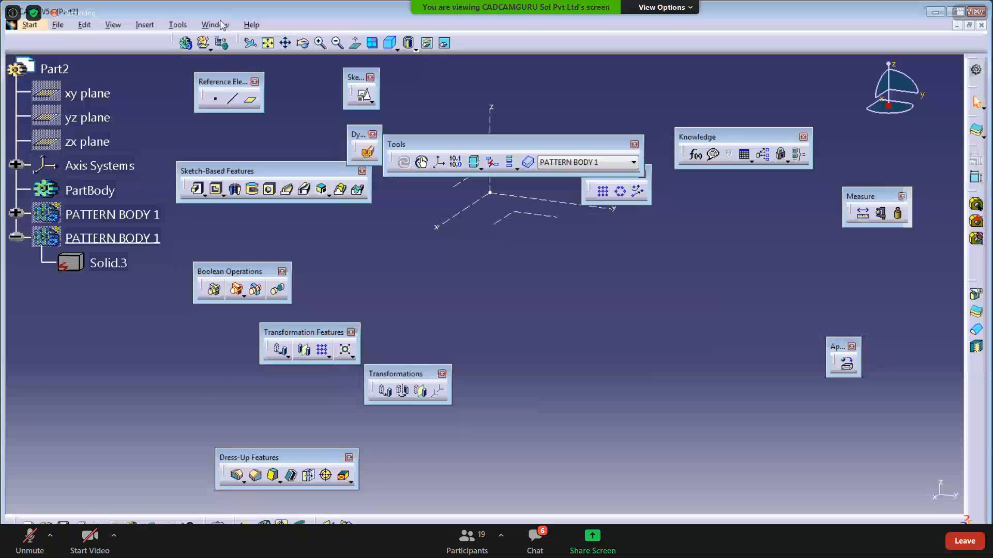
click(215, 24)
click(234, 103)
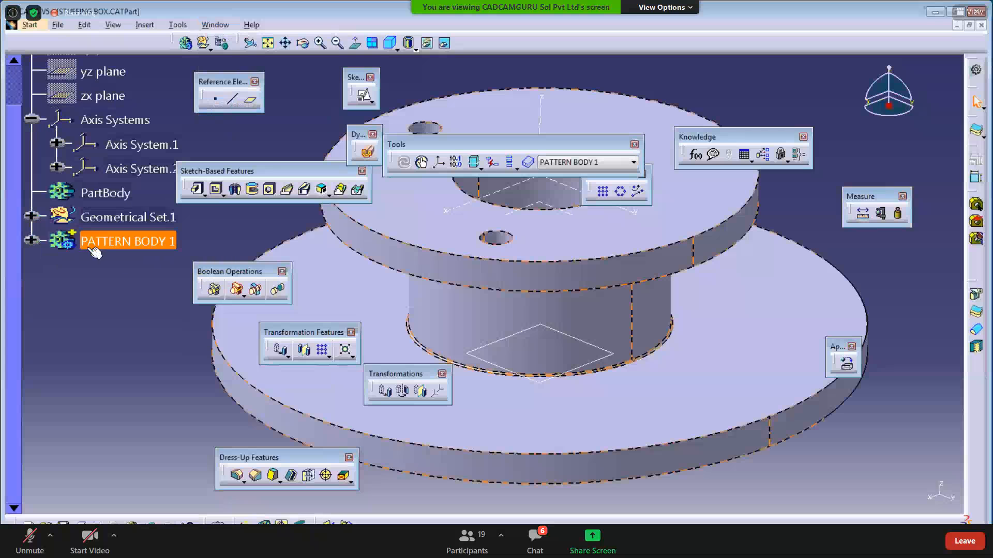
- Copy PATTERN BODY 1 and hide the original body
right_click(119, 242)
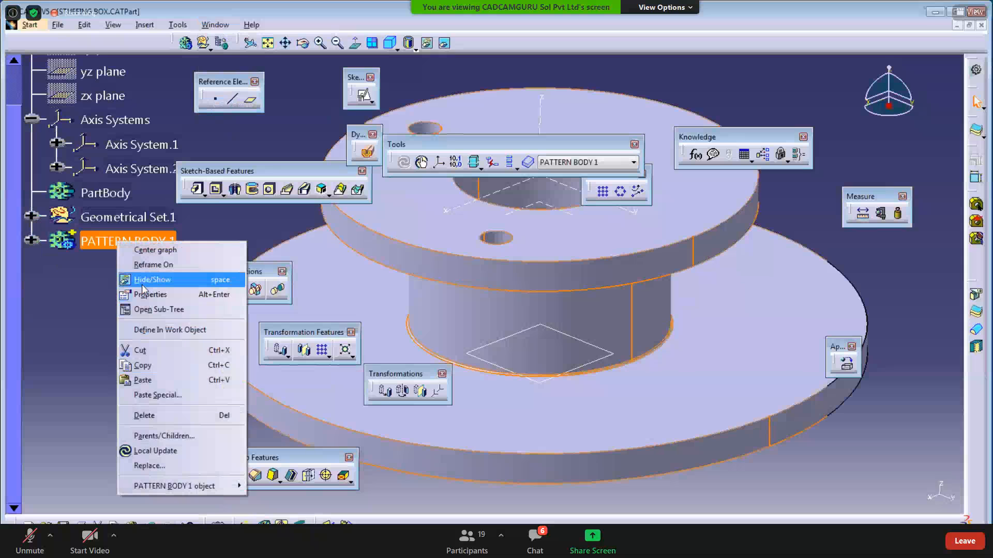
click(141, 365)
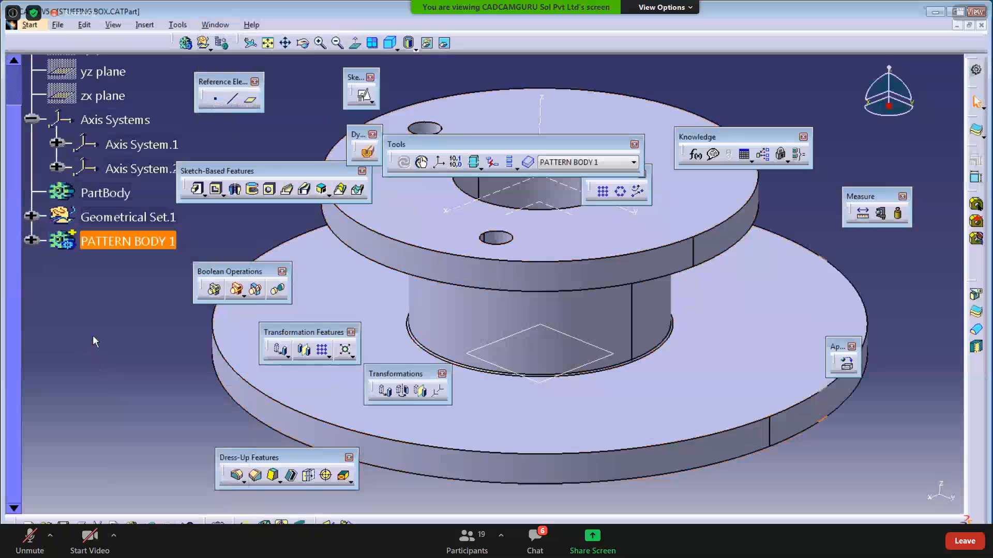
right_click(113, 383)
click(138, 167)
- Paste Special the copy into the STUFFING BOX root As specified in Part document
click(98, 164)
right_click(99, 163)
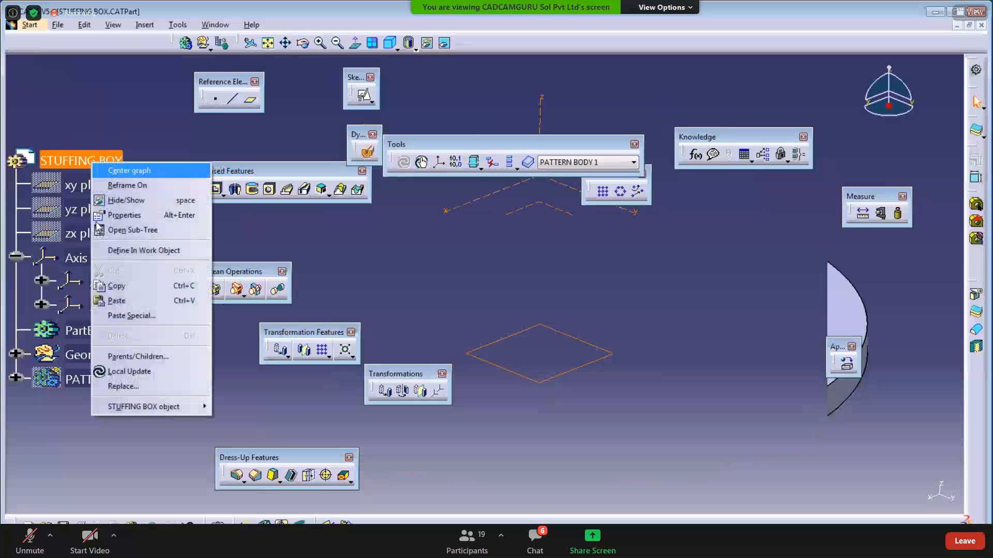
click(134, 314)
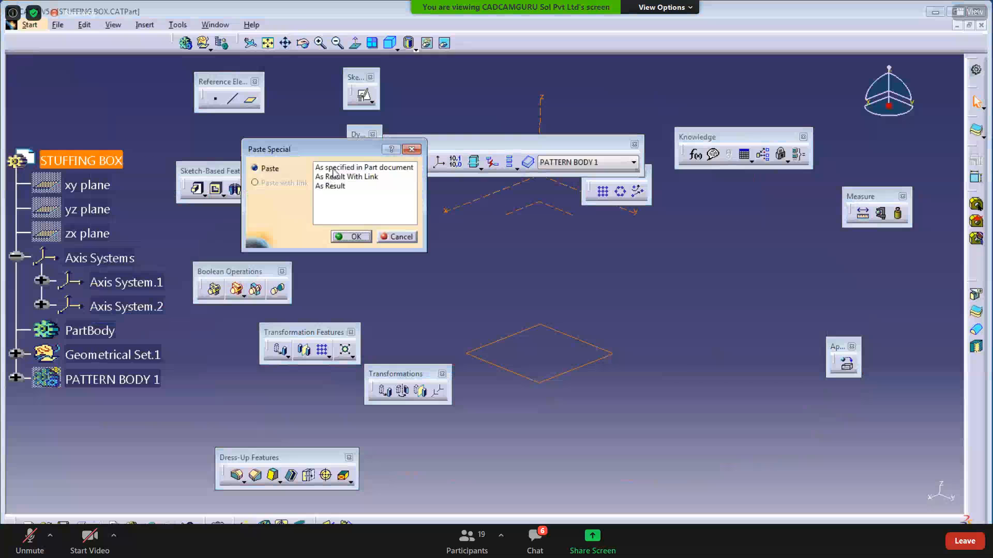
click(334, 169)
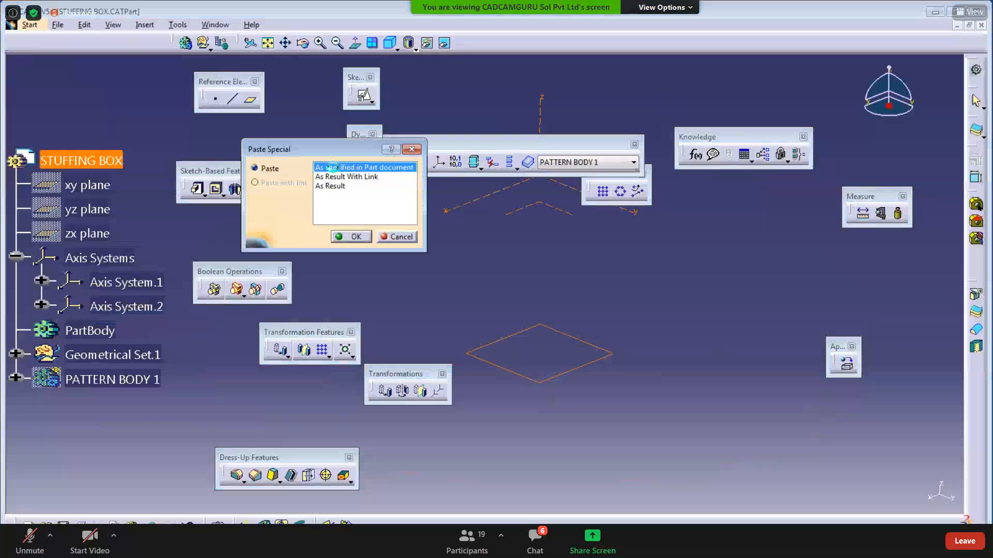
click(350, 237)
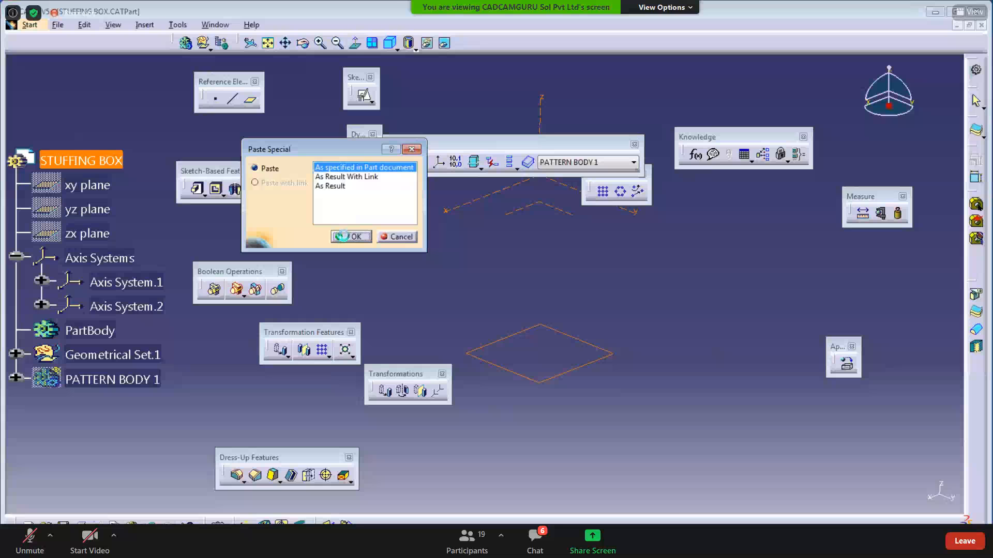
- Expand the pasted body and Sketch.9 to inspect its features, then collapse them
click(16, 402)
click(81, 335)
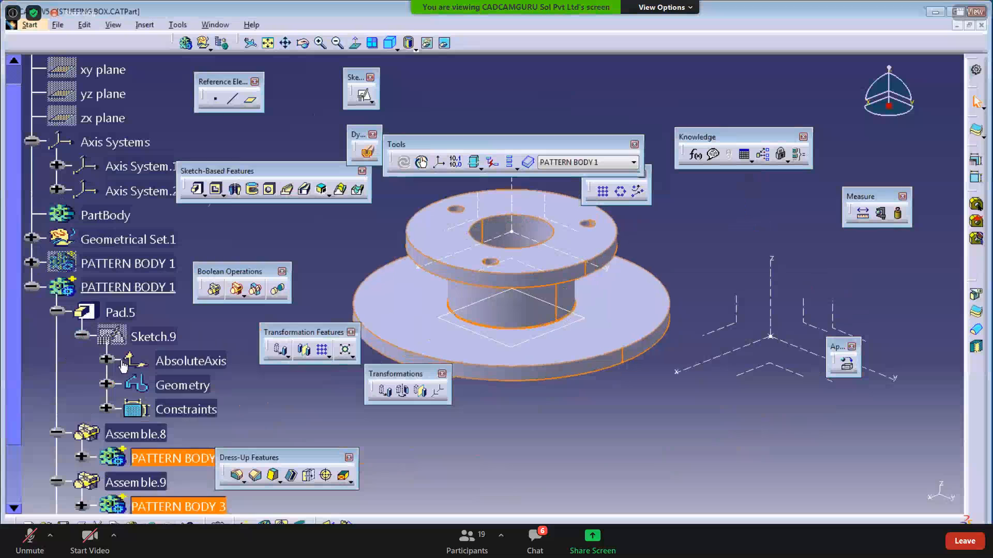
click(31, 287)
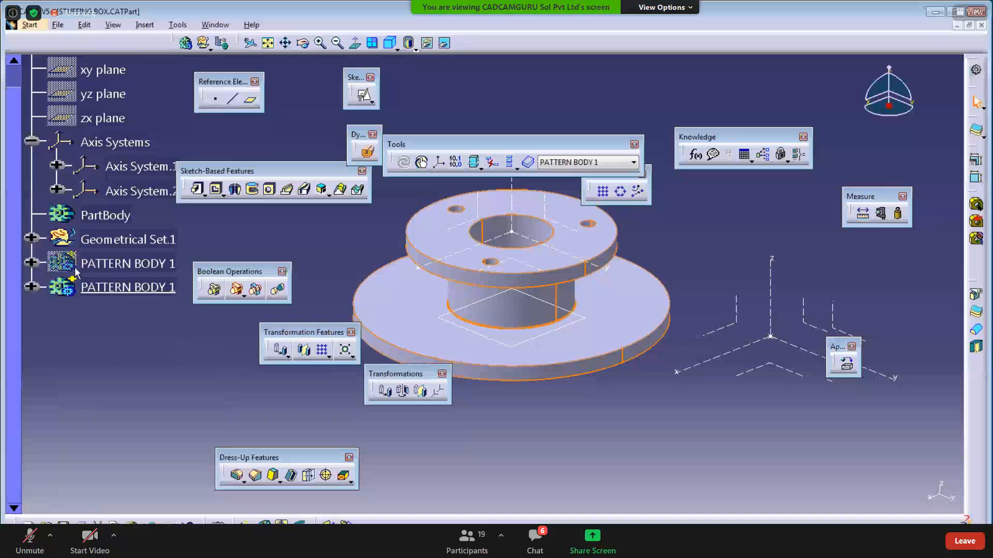
right_click(82, 228)
- Compare the As specified in Part document, As Result With Link and As Result paste modes
click(124, 386)
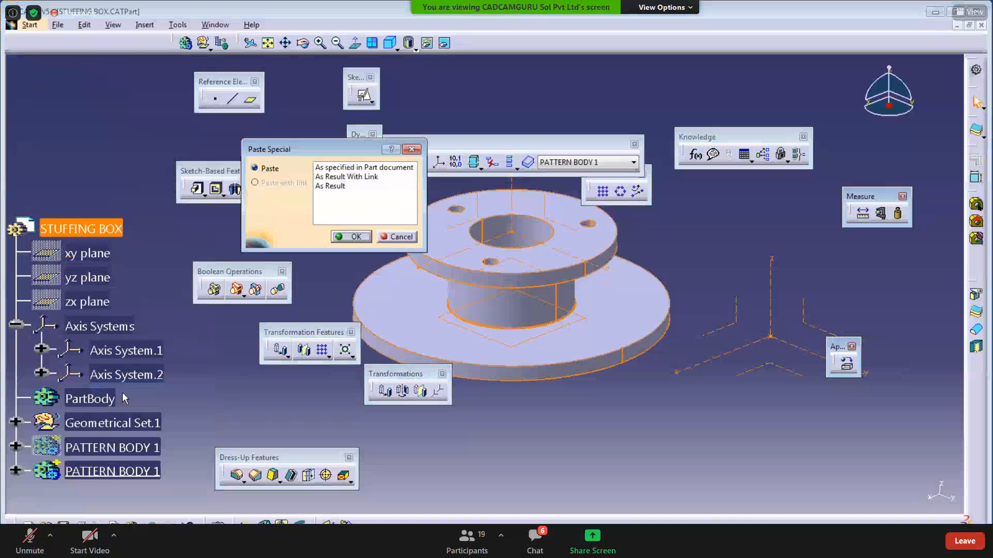
click(376, 168)
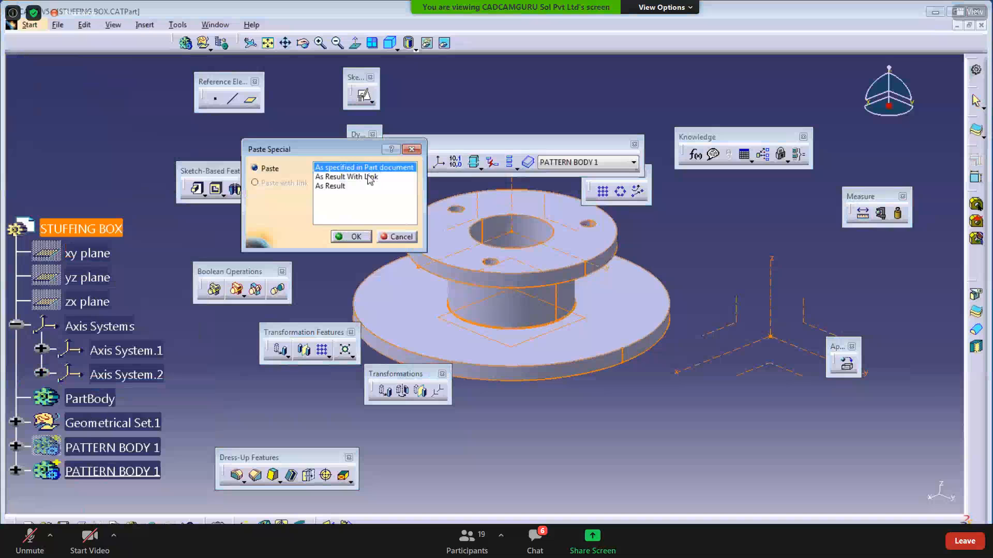
click(370, 177)
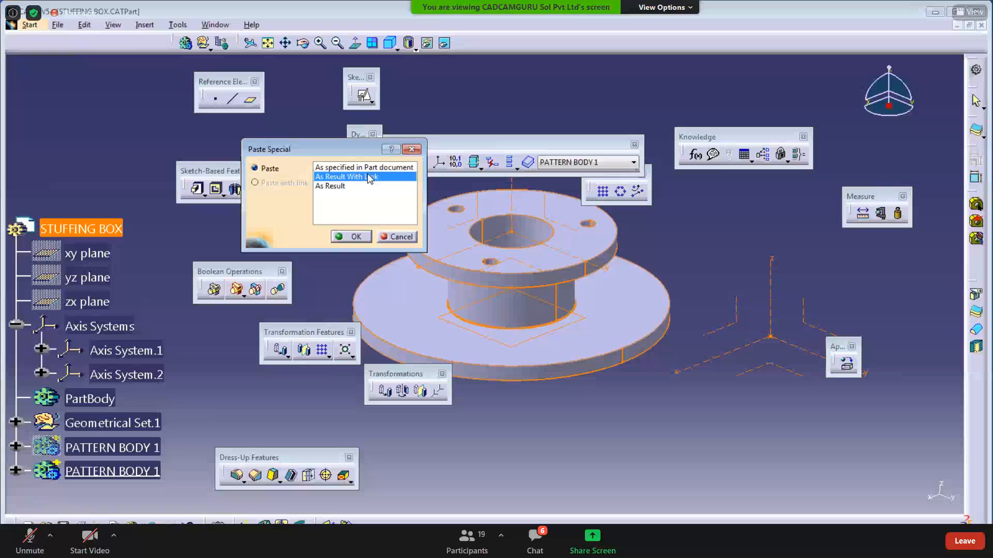
click(334, 189)
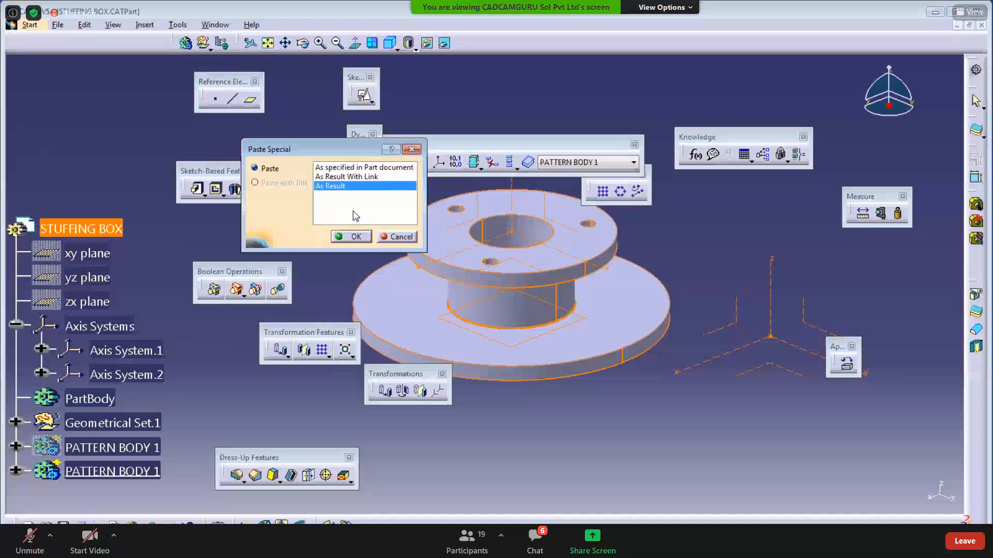
click(324, 169)
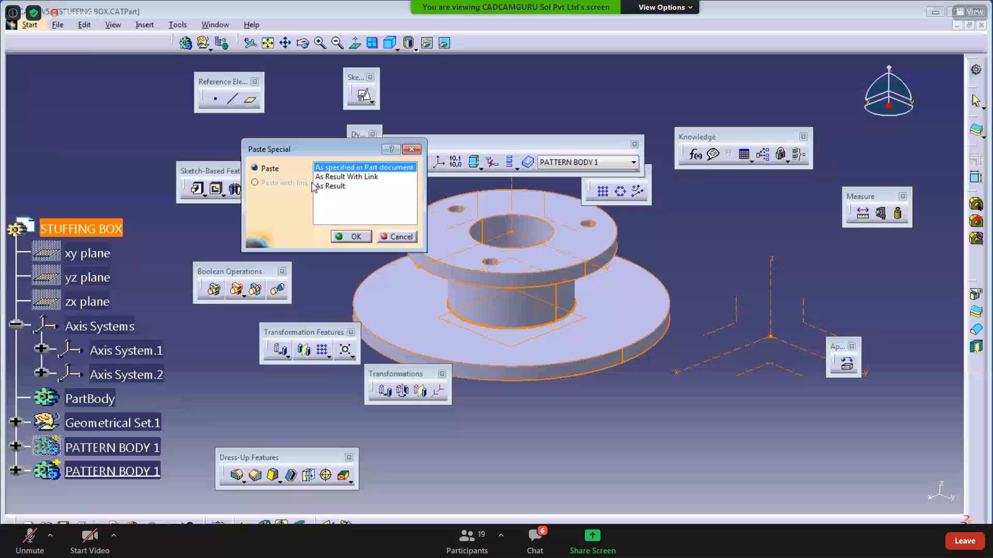
click(327, 178)
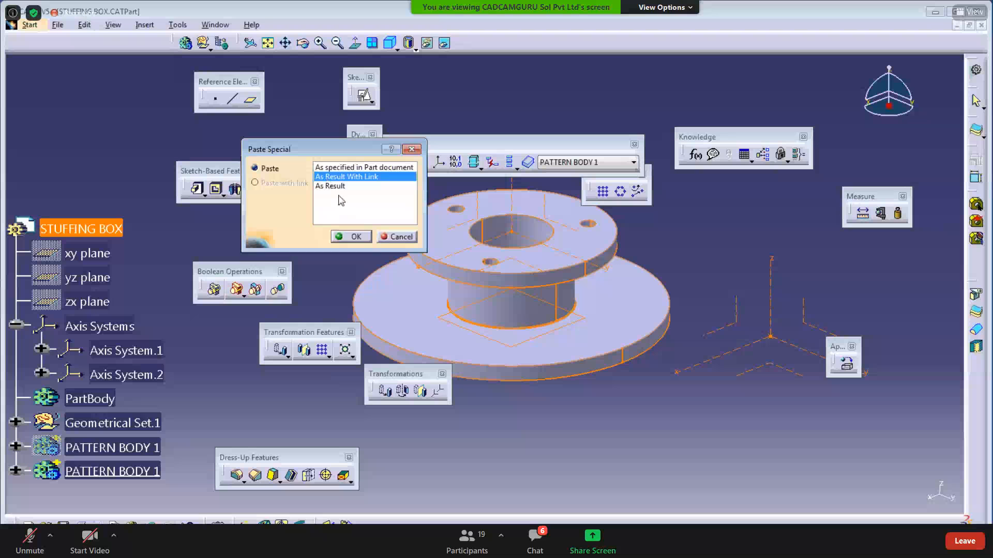
click(336, 187)
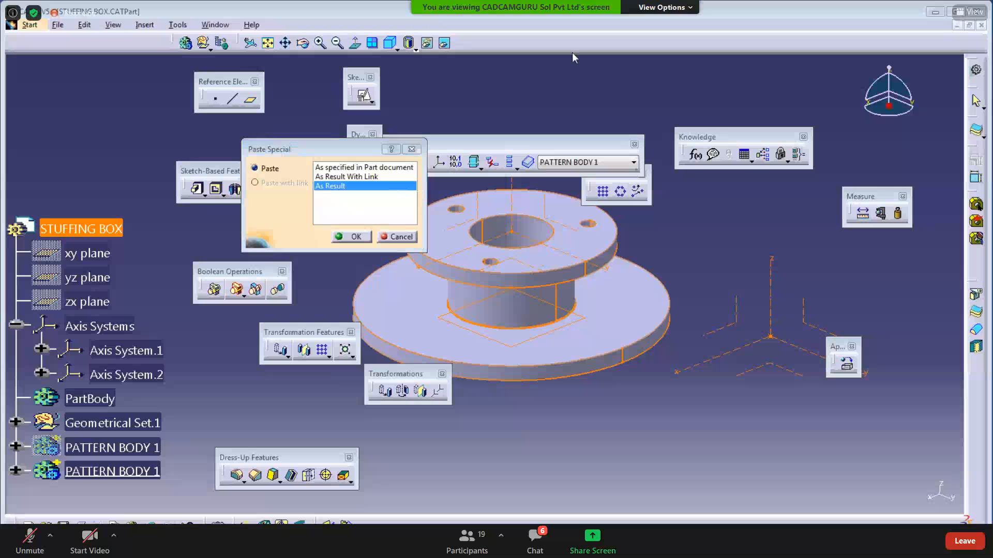
- Cancel the second paste and hide PATTERN BODY 1
click(396, 237)
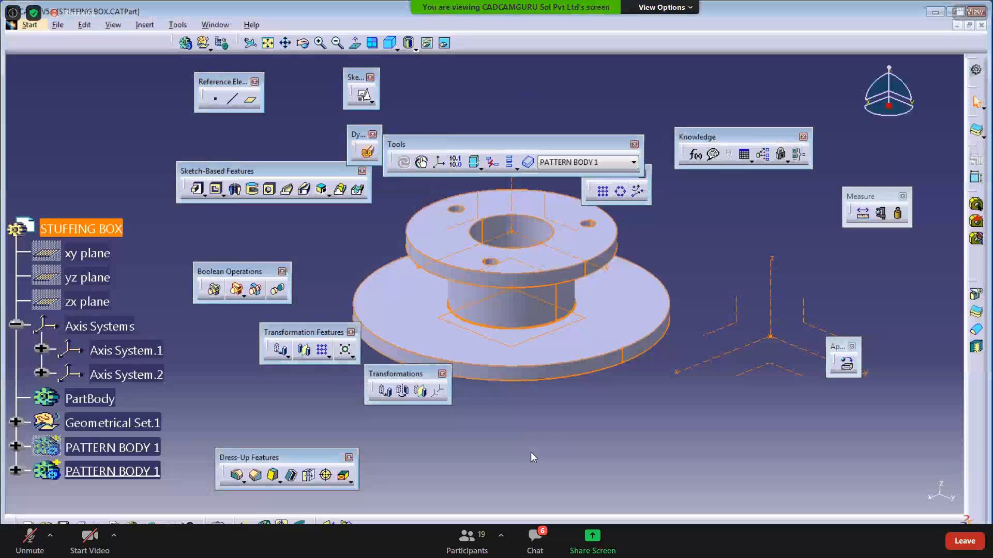
right_click(140, 471)
click(168, 389)
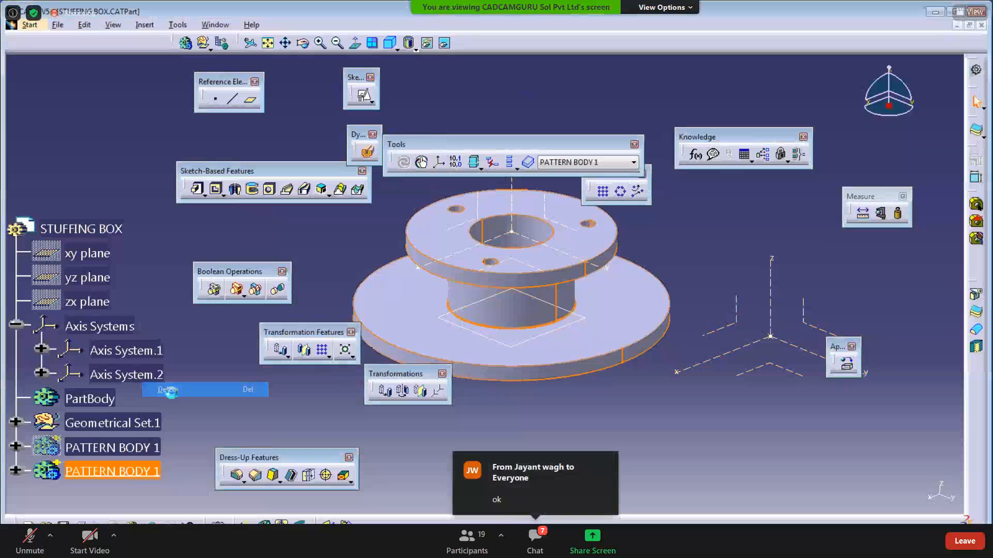
- Toggle PATTERN BODY 1's visibility, then undo the last change to the bodies
right_click(153, 425)
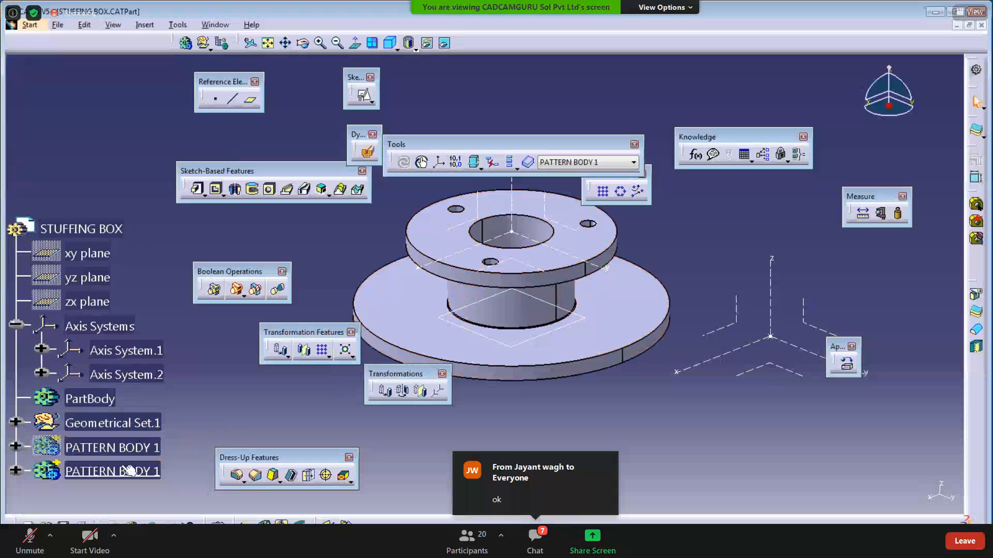
right_click(118, 459)
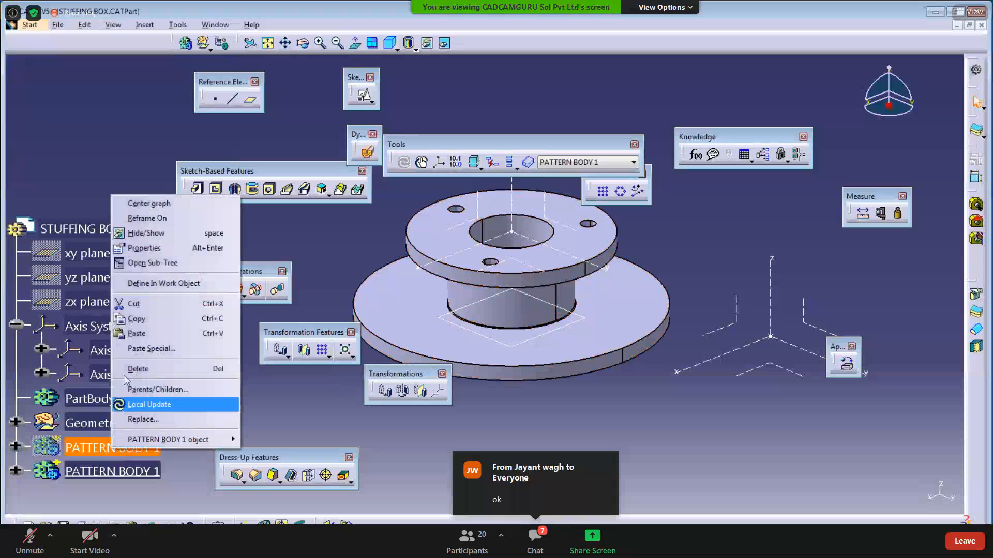
click(137, 234)
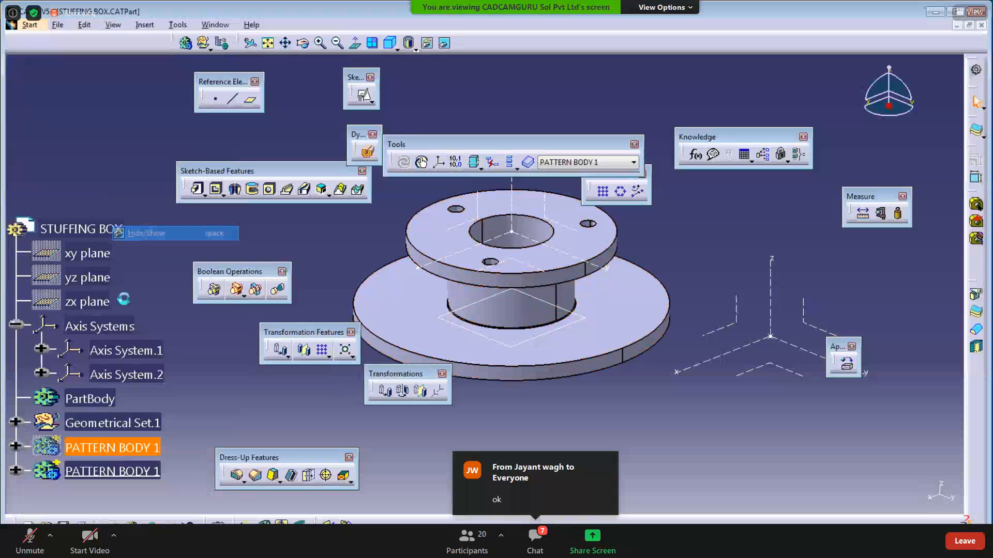
right_click(118, 479)
click(137, 397)
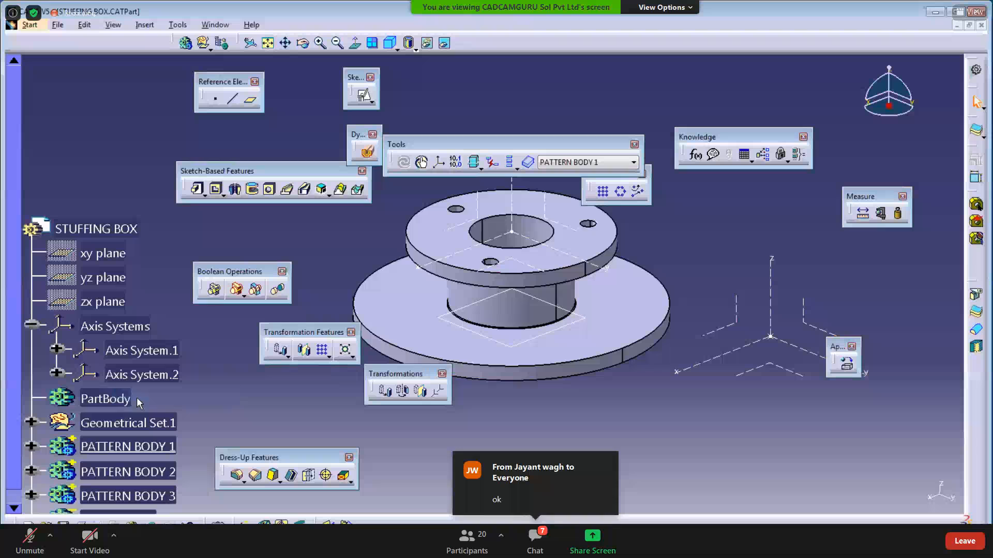
click(123, 451)
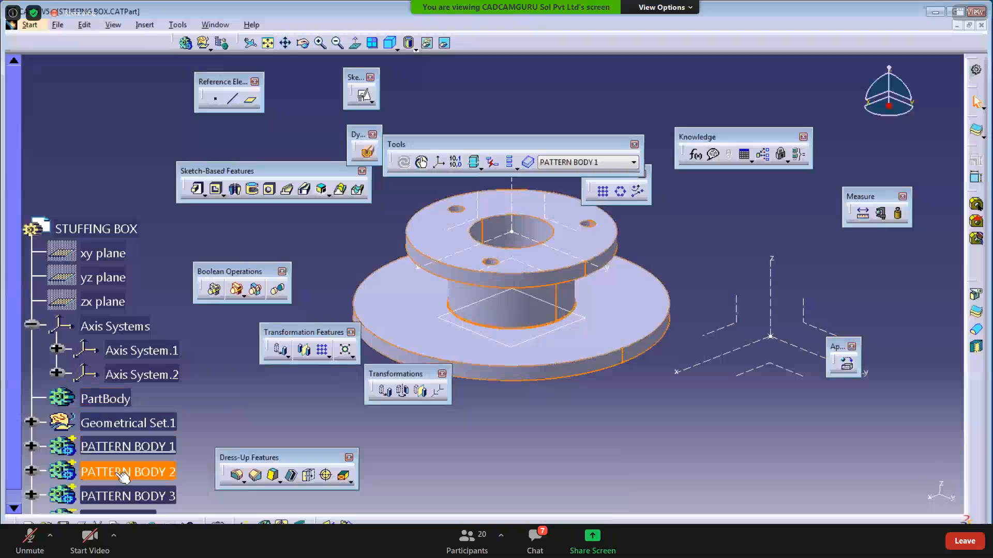
scroll(118, 470, down, 2)
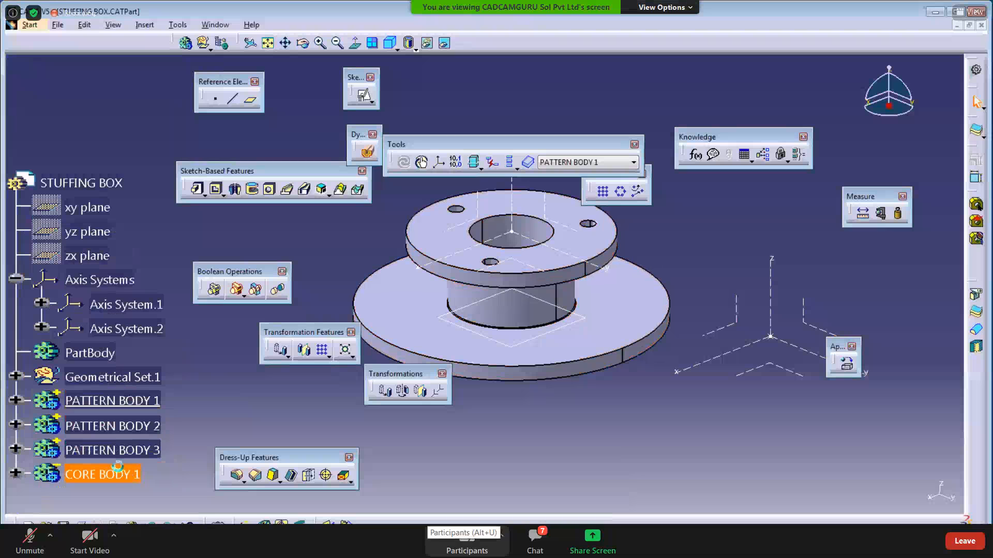
key(ctrl+z)
key(ctrl+z)
key(ctrl+z)
key(ctrl+z)
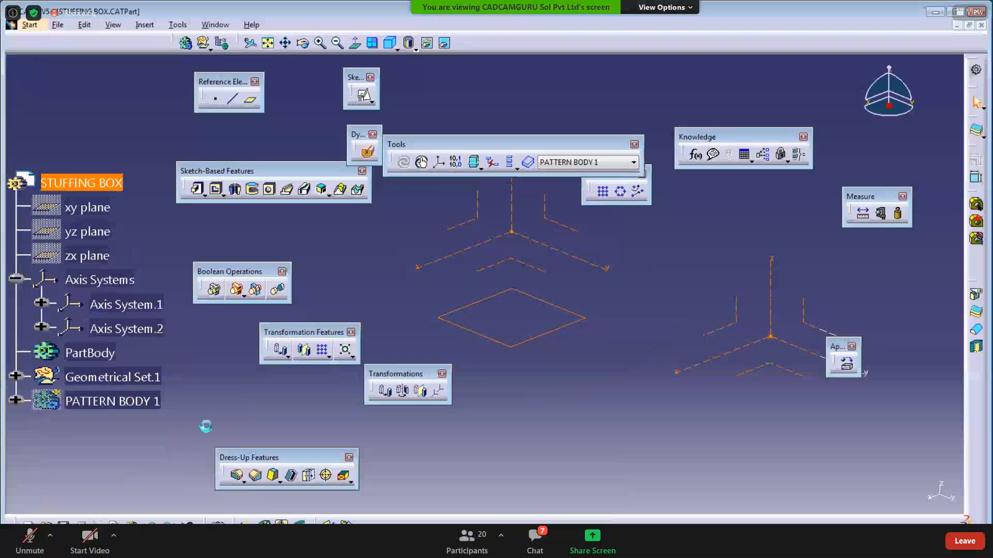
- Unhide PATTERN BODY 1 and inspect EdgeFillet.1's definition without changing it
right_click(122, 404)
click(151, 188)
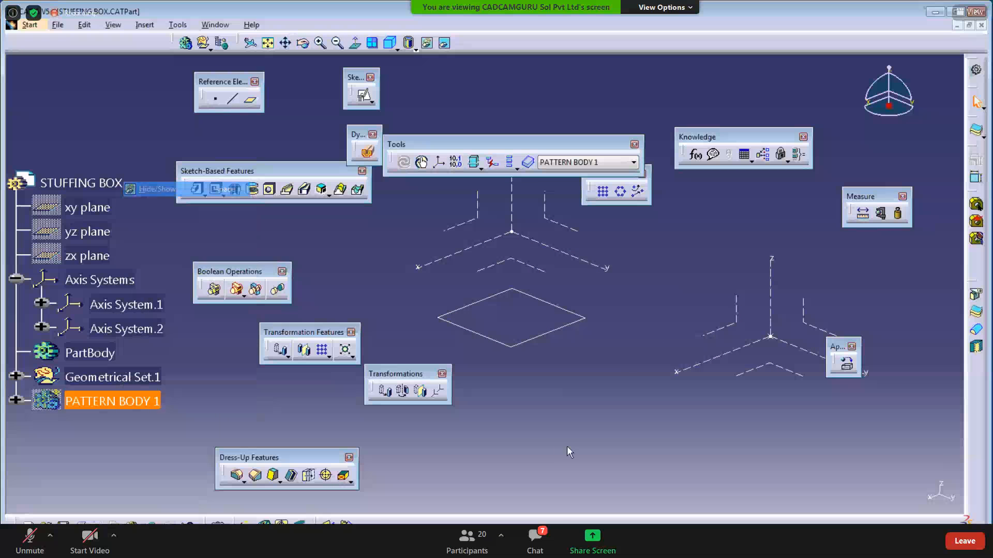
click(16, 402)
scroll(223, 443, down, 5)
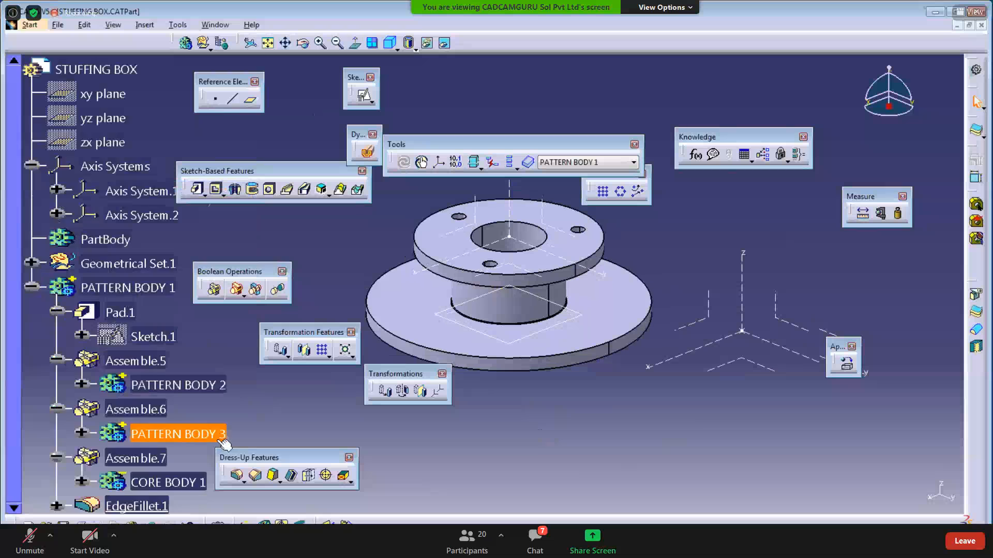
double_click(136, 371)
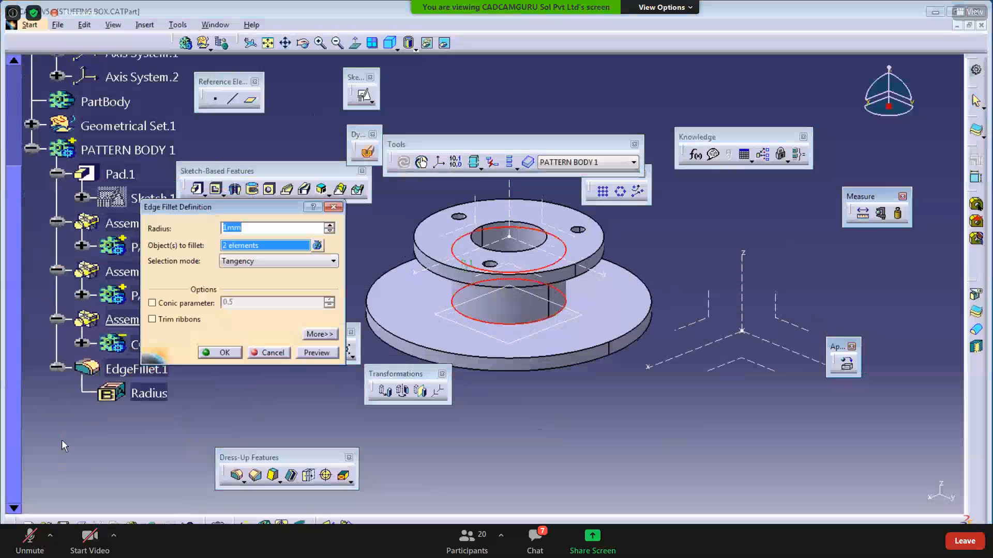
key(Escape)
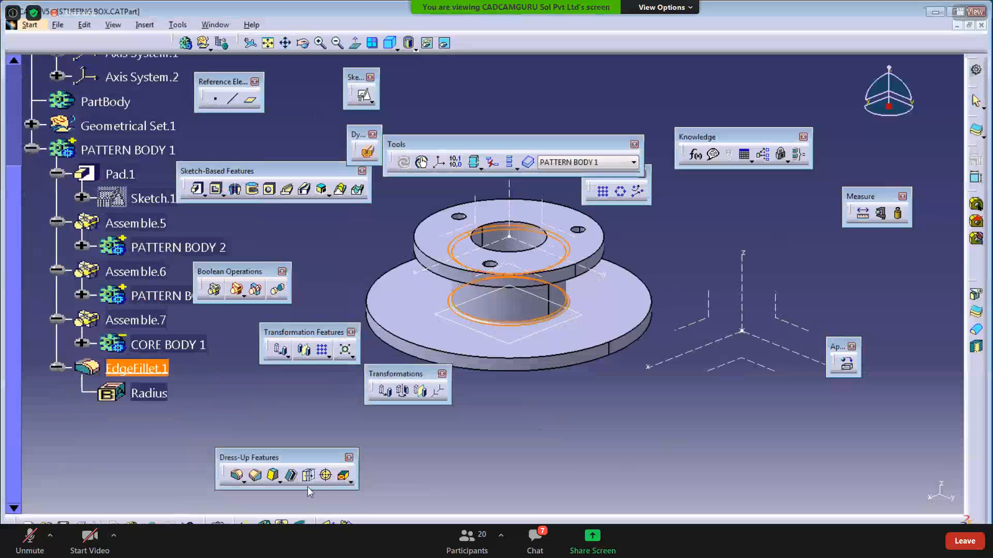
click(599, 428)
- Open the CA09SA001 drawing PDF from DAY 09's LAB ASSIGNMENT folder
key(alt+Tab)
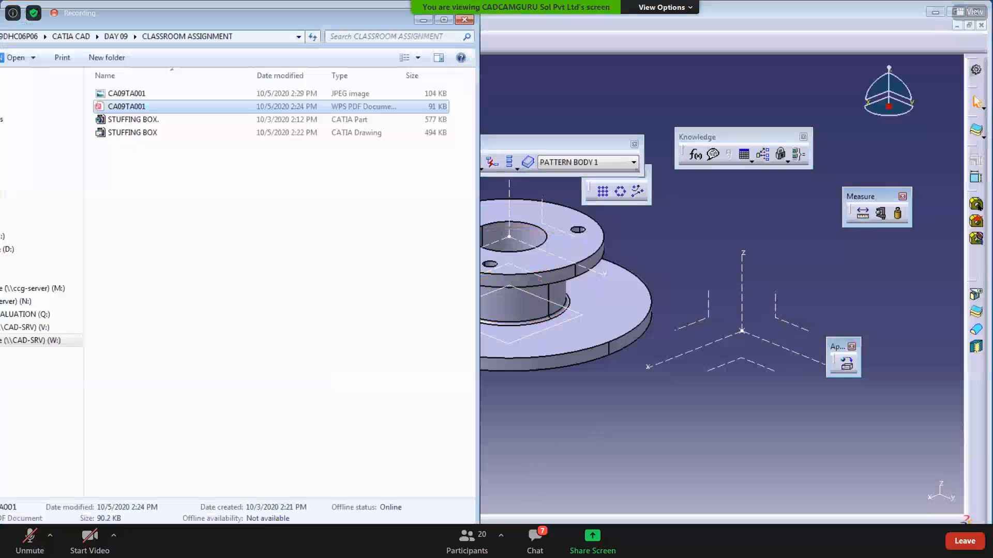
click(116, 36)
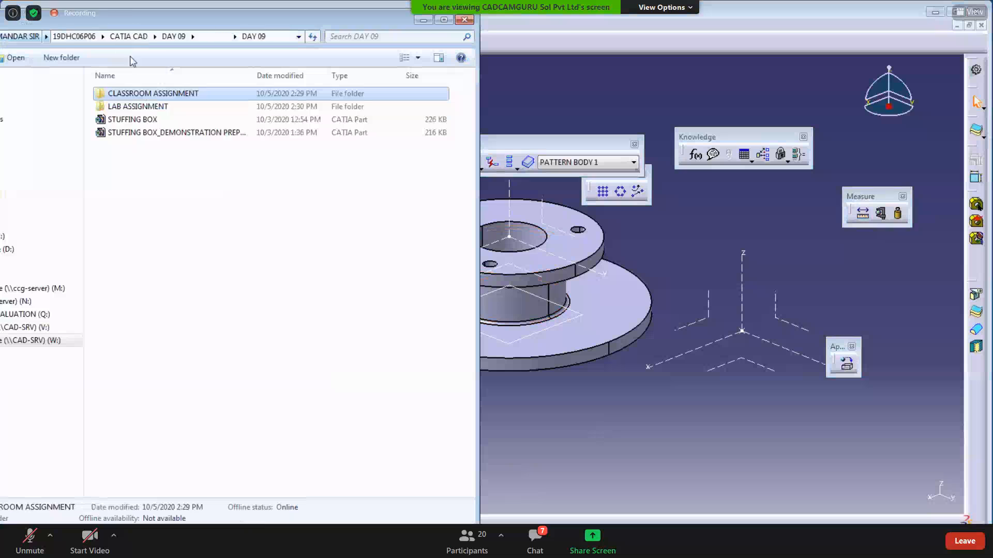
double_click(138, 107)
double_click(128, 106)
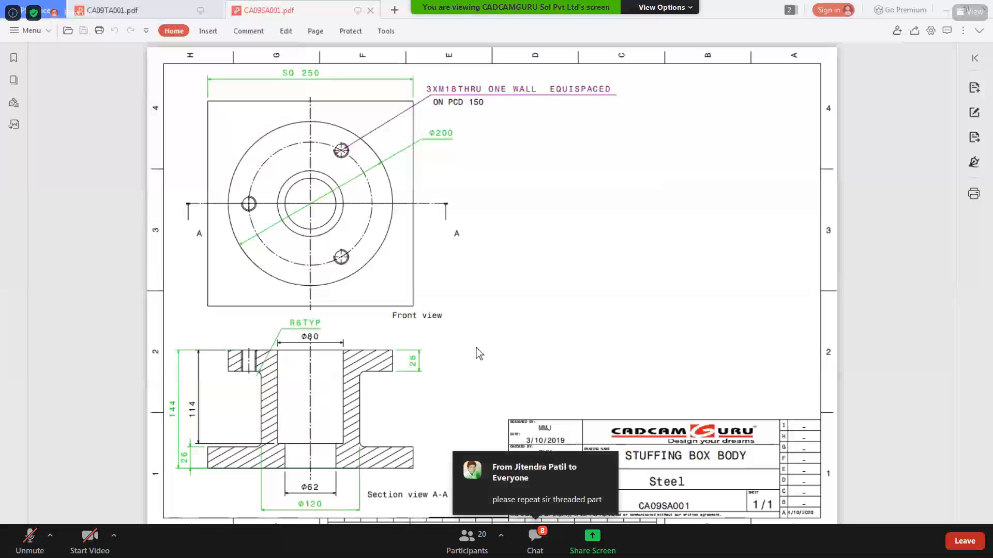
- Minimize the PDF viewer and Explorer to return to CATIA
click(947, 14)
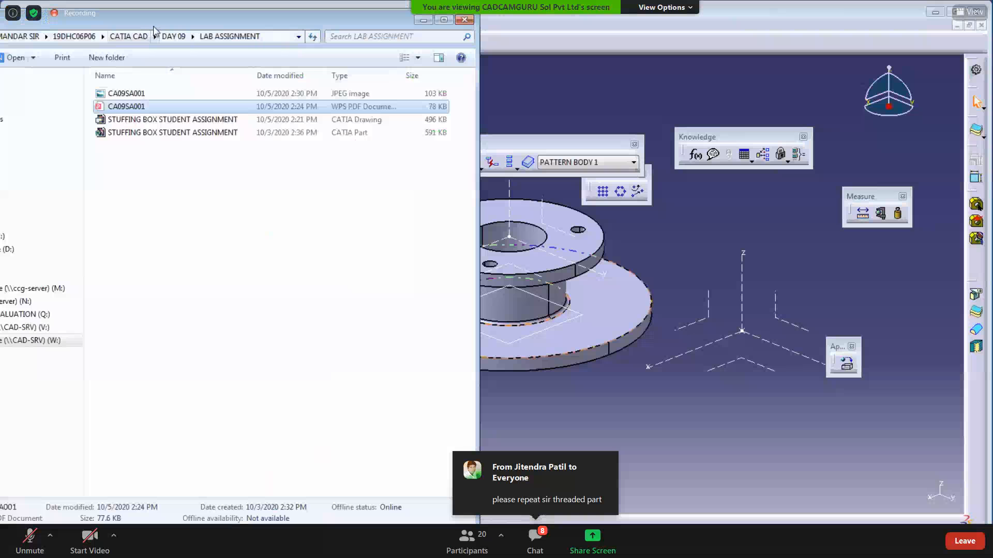
drag(154, 28, 226, 148)
click(495, 139)
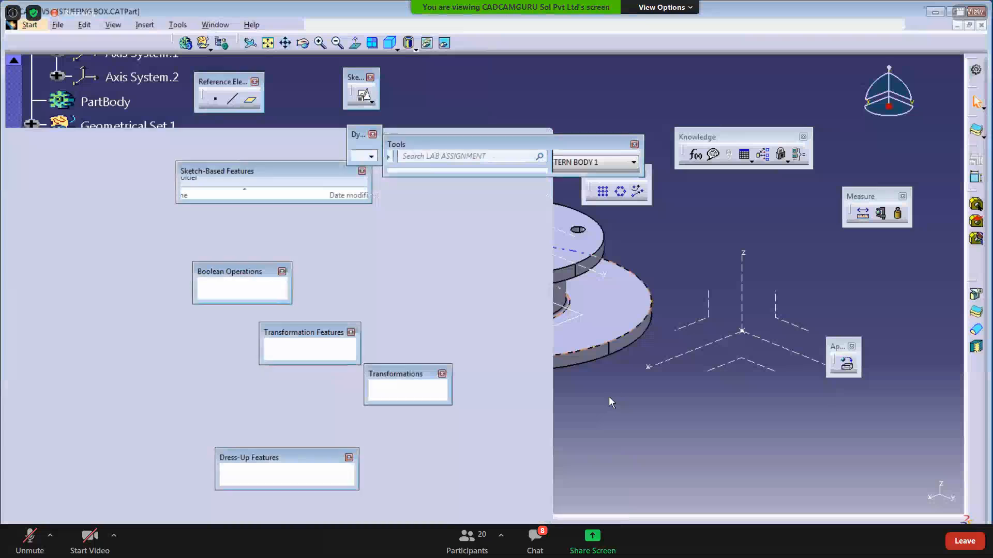
- Insert a new body into the part and hide PATTERN BODY 1
click(144, 25)
click(156, 52)
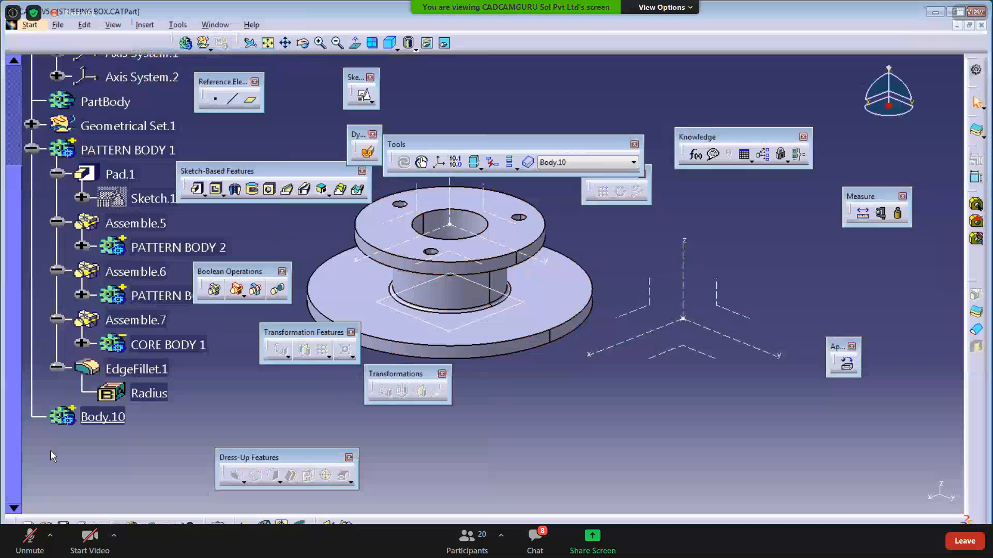
click(31, 149)
right_click(116, 149)
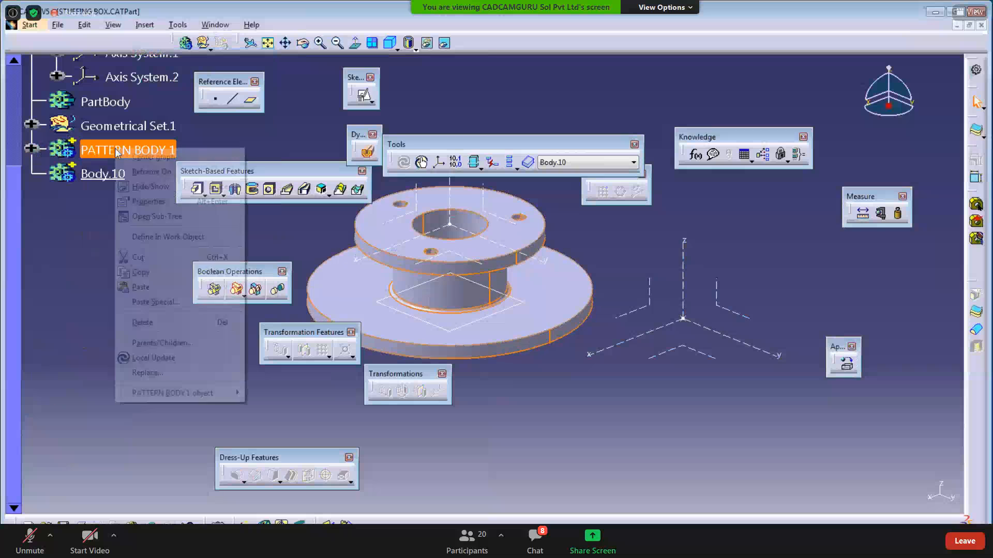
click(138, 187)
- Rename the new Body.10 to THREAD via its properties
click(105, 174)
right_click(106, 176)
click(136, 226)
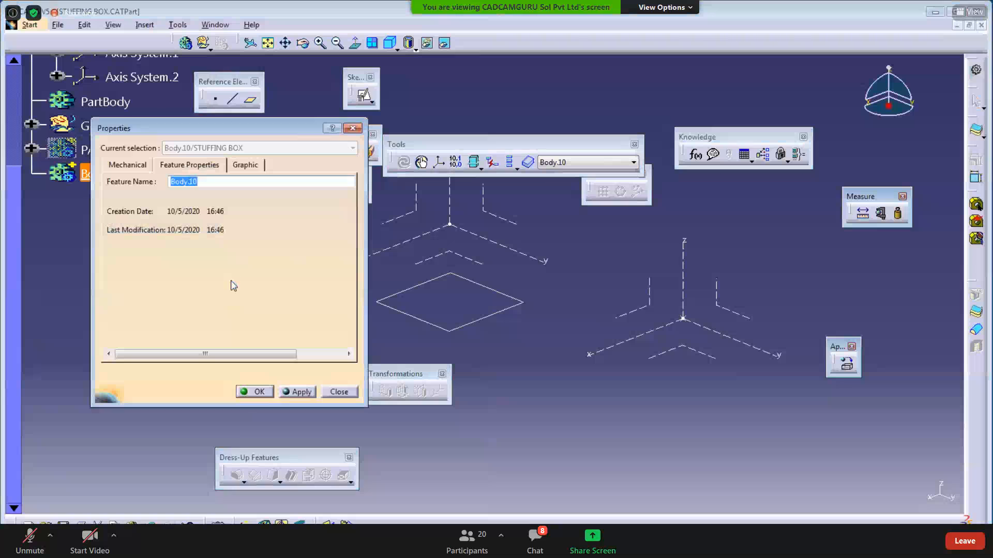
text(THREAD)
key(Return)
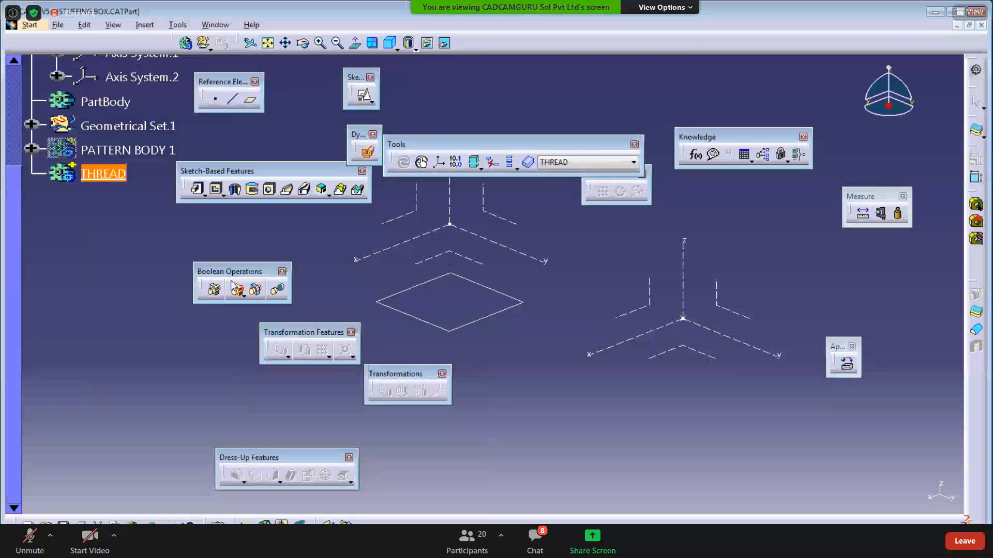
click(574, 406)
- Create an M6 threaded hole at Axis System.2 with 30mm thread and hole depth
click(268, 191)
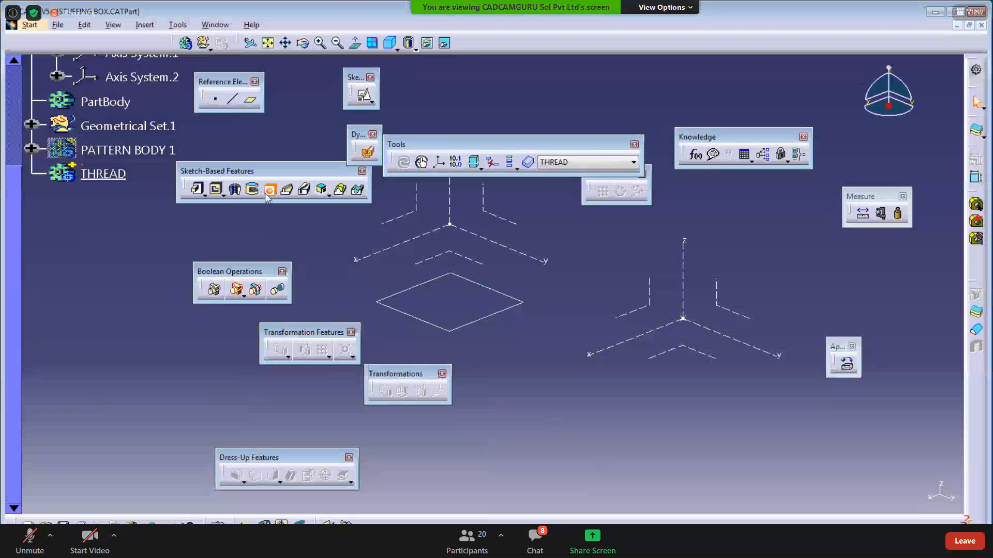
click(710, 361)
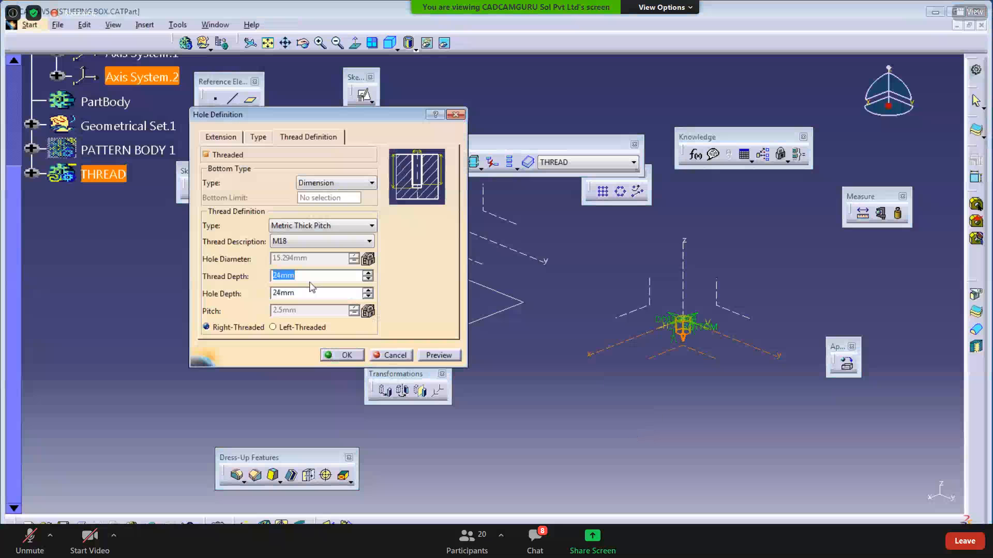
click(310, 241)
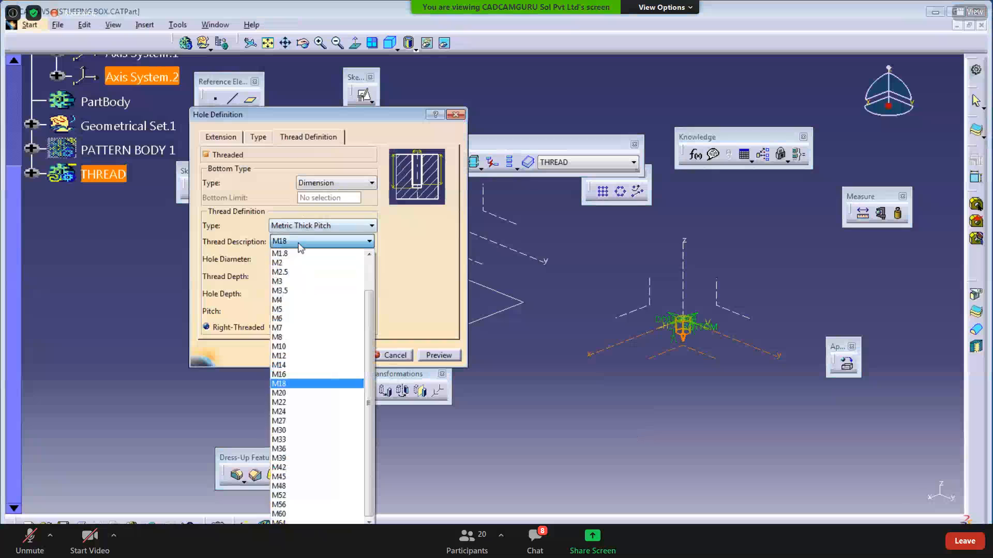
click(286, 319)
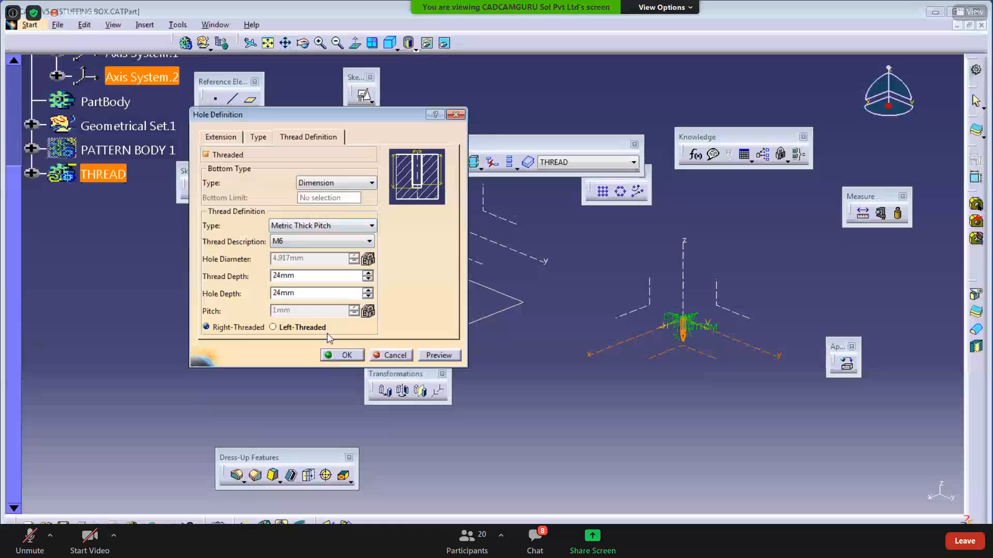
double_click(302, 277)
text(30)
double_click(288, 293)
text(30)
click(338, 355)
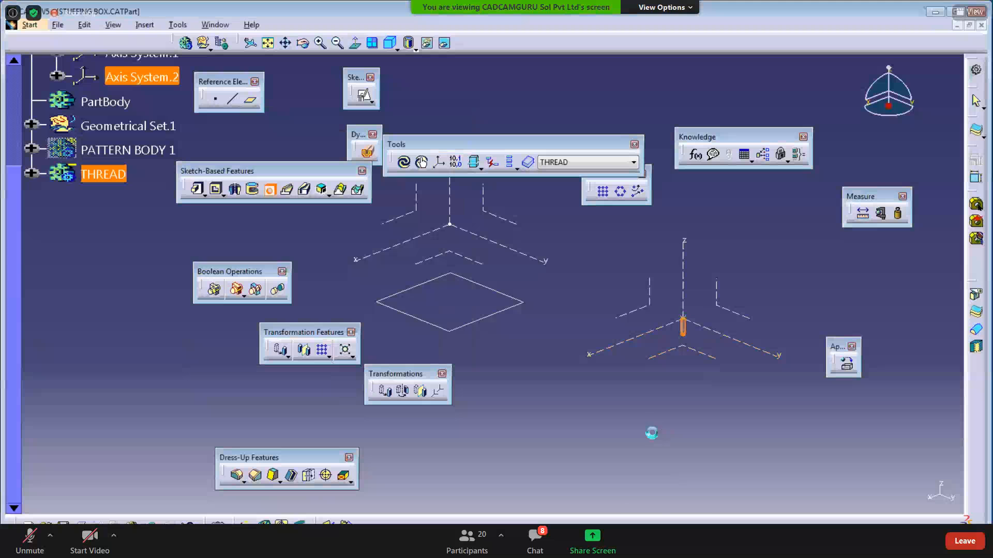
middle_drag(638, 331, 373, 329)
middle_drag(734, 405, 595, 363)
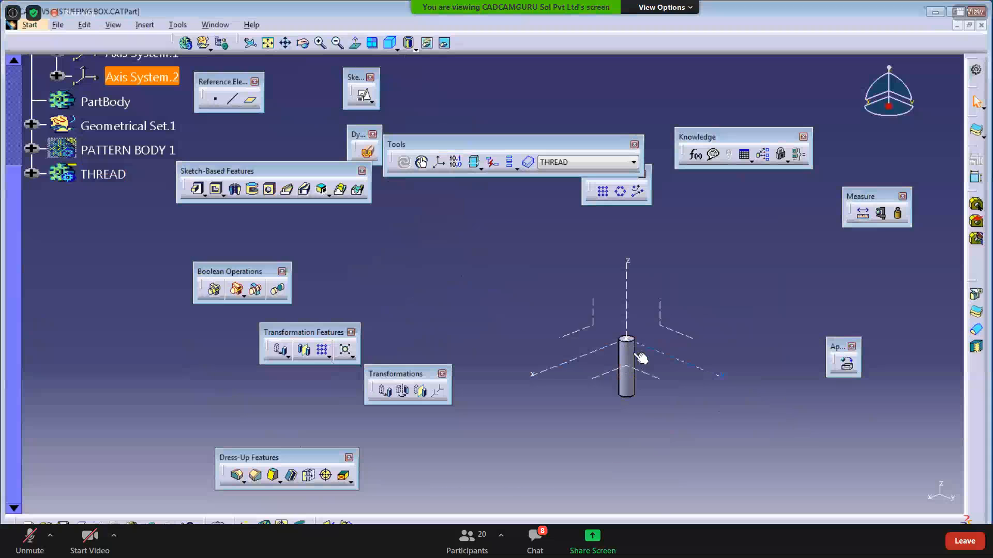
- Change Hole.4 to a counterbored hole, 15mm by 5mm
click(31, 173)
double_click(110, 203)
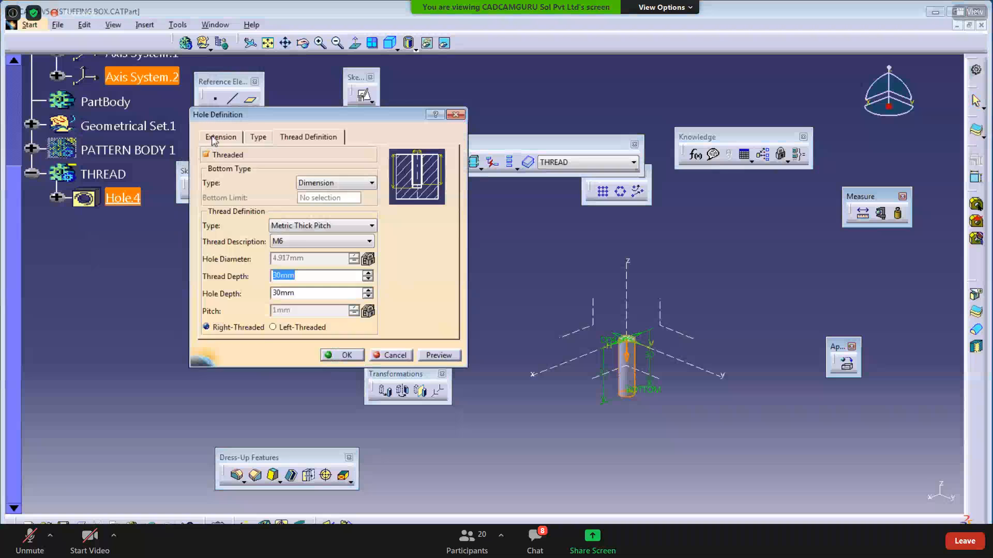
click(258, 137)
click(259, 154)
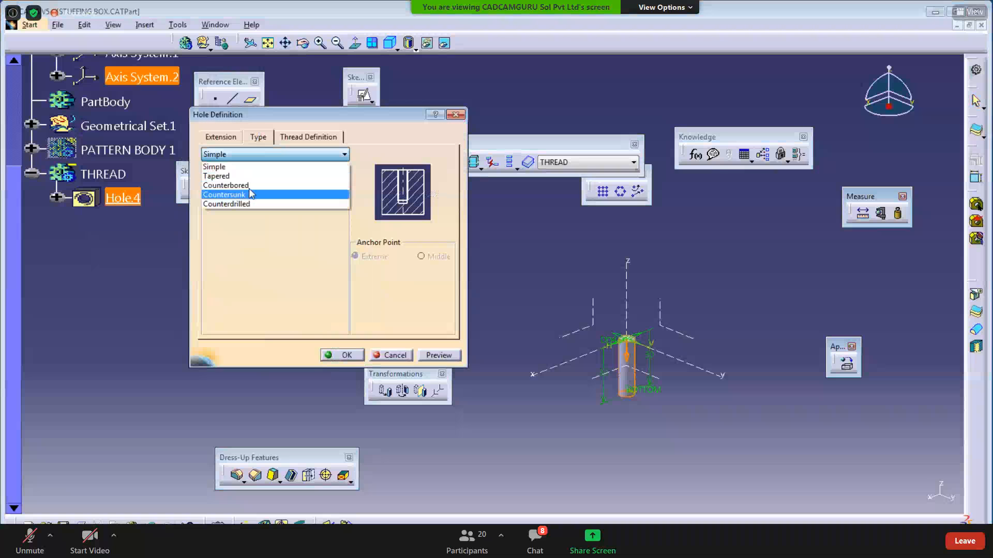
click(228, 185)
click(552, 313)
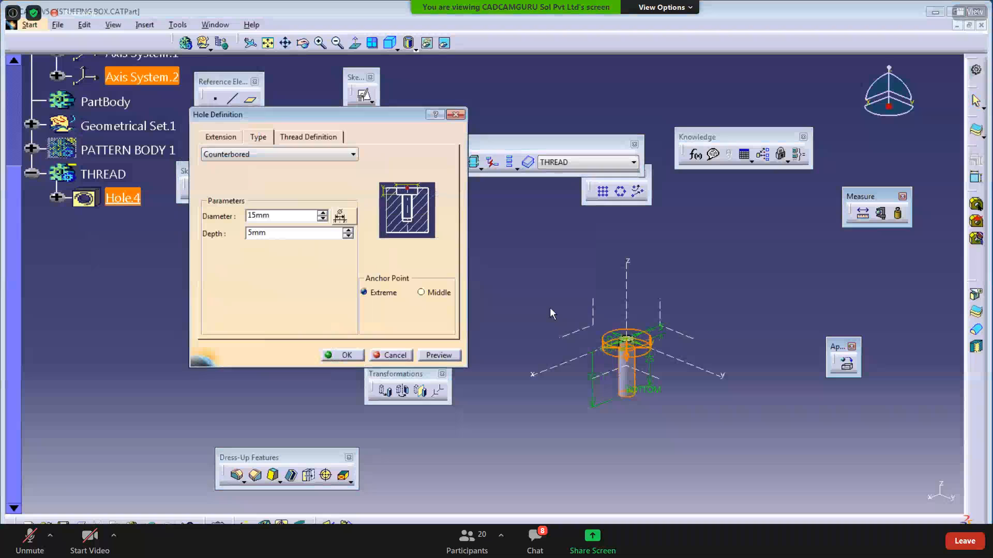
click(438, 355)
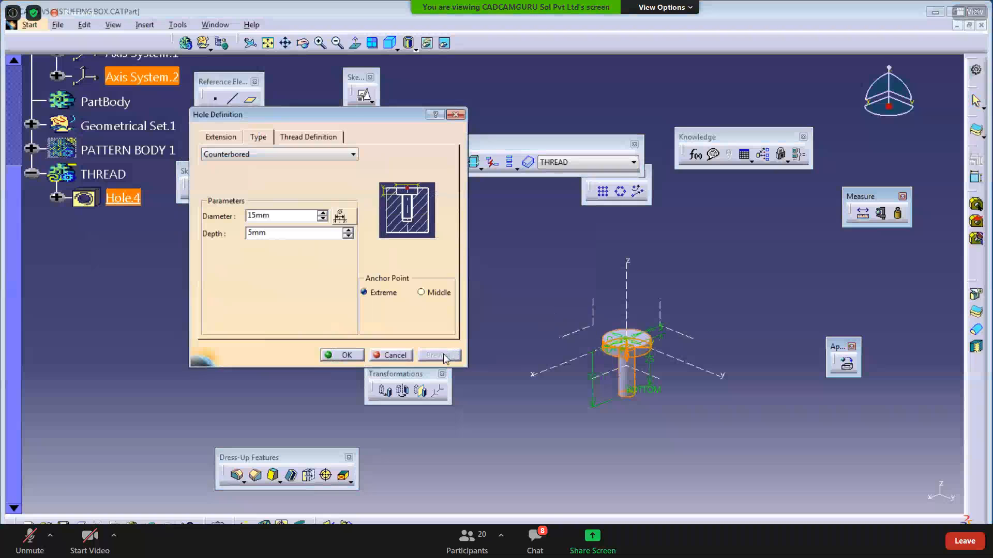
click(345, 356)
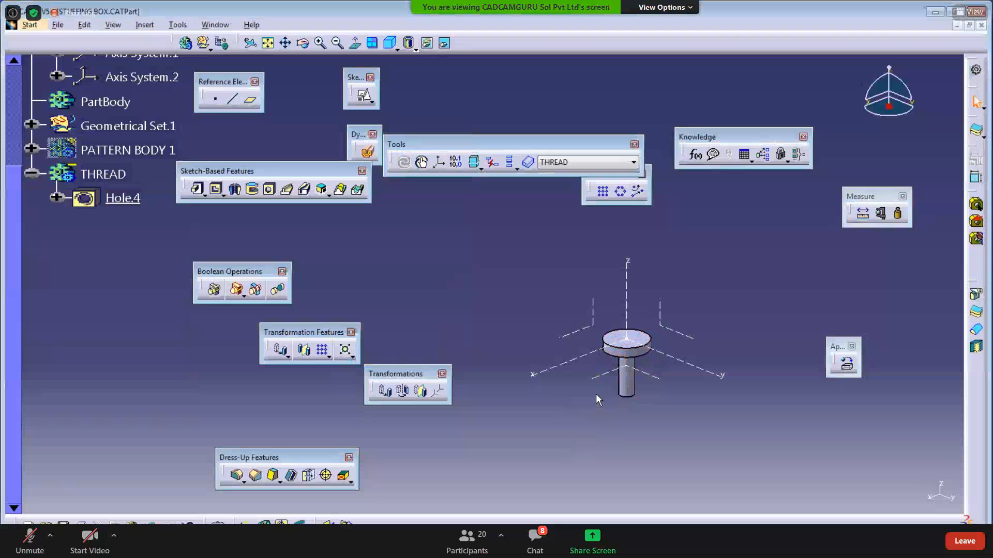
middle_drag(552, 401, 551, 440)
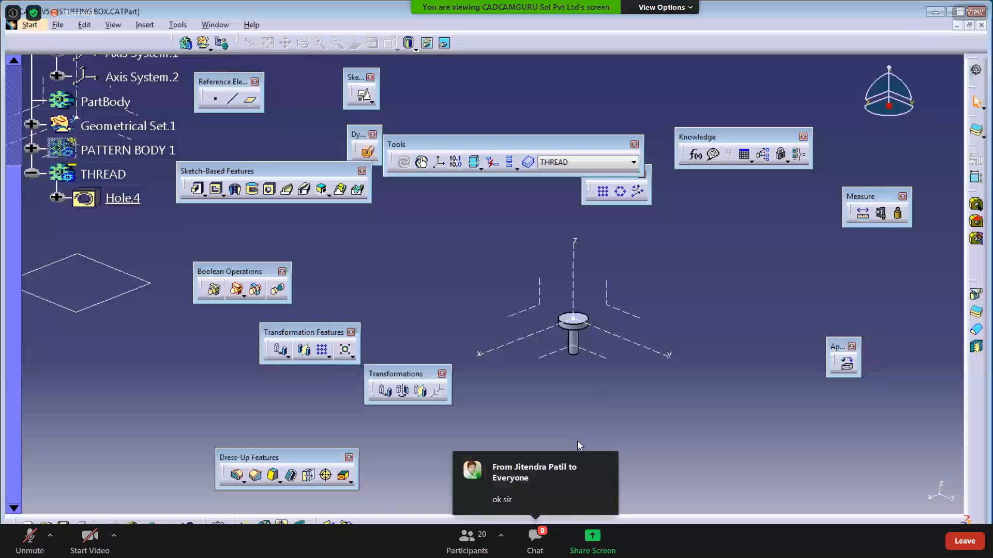
- Delete the THREAD body, then restore it with undo
right_click(103, 175)
click(132, 349)
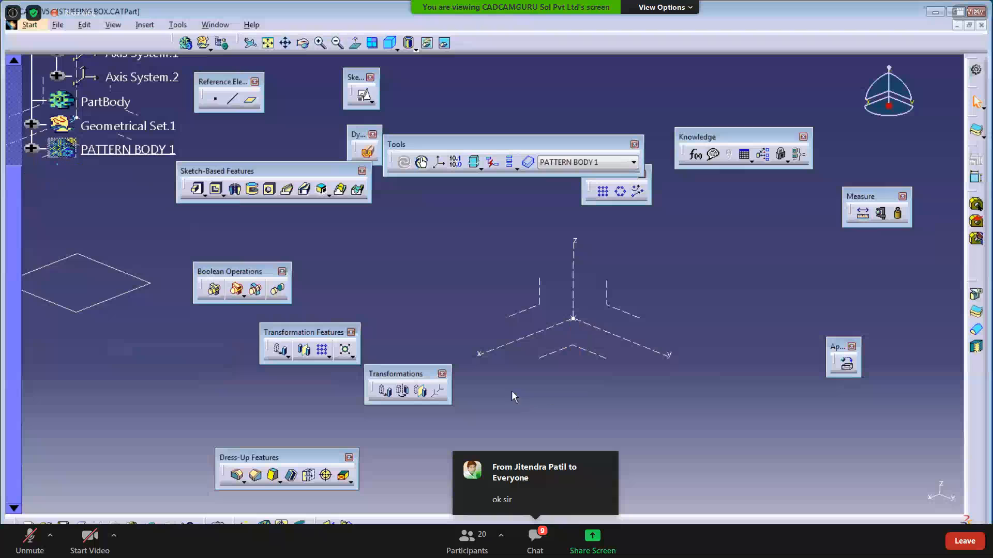
key(ctrl+z)
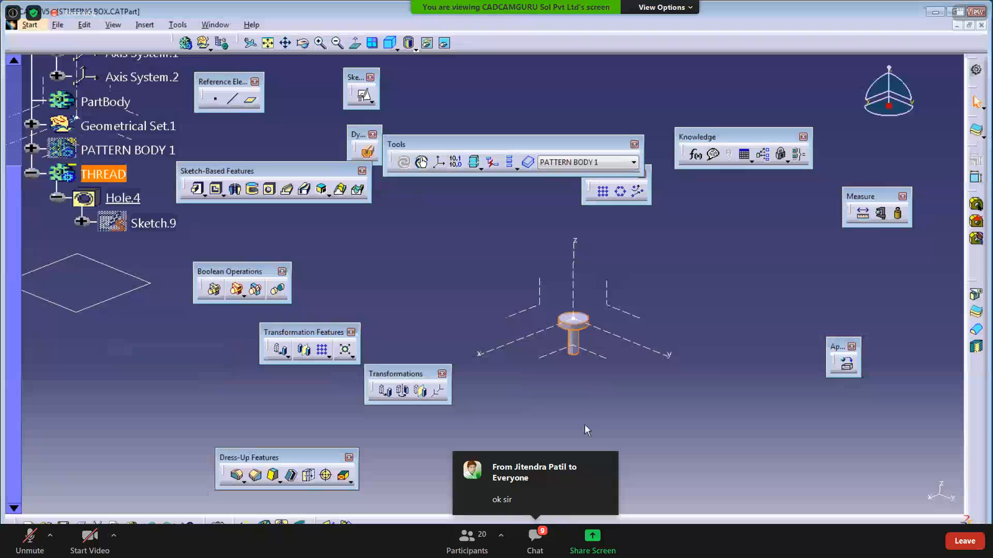
middle_drag(604, 428, 636, 406)
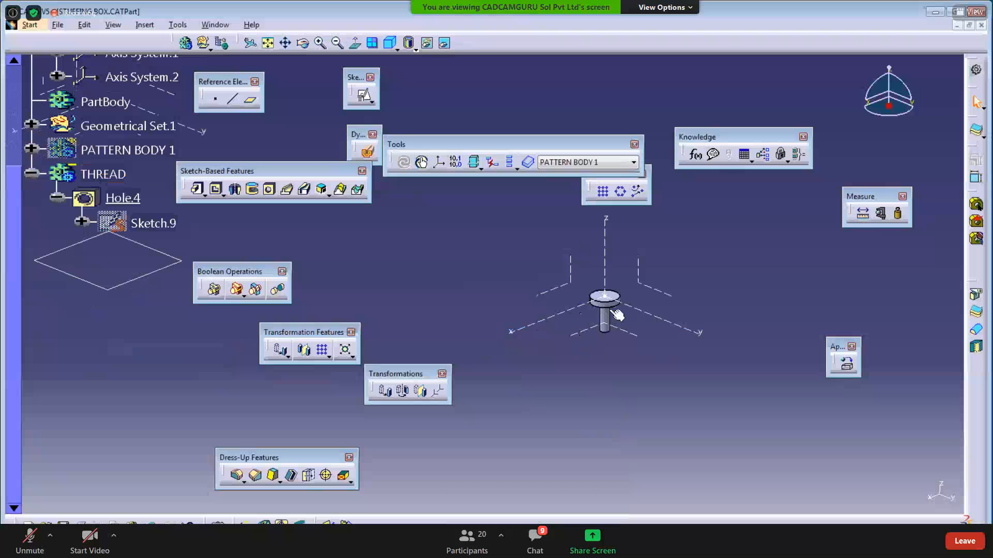
mouse_move(247, 206)
middle_down()
mouse_move(538, 362)
mouse_move(564, 396)
middle_up()
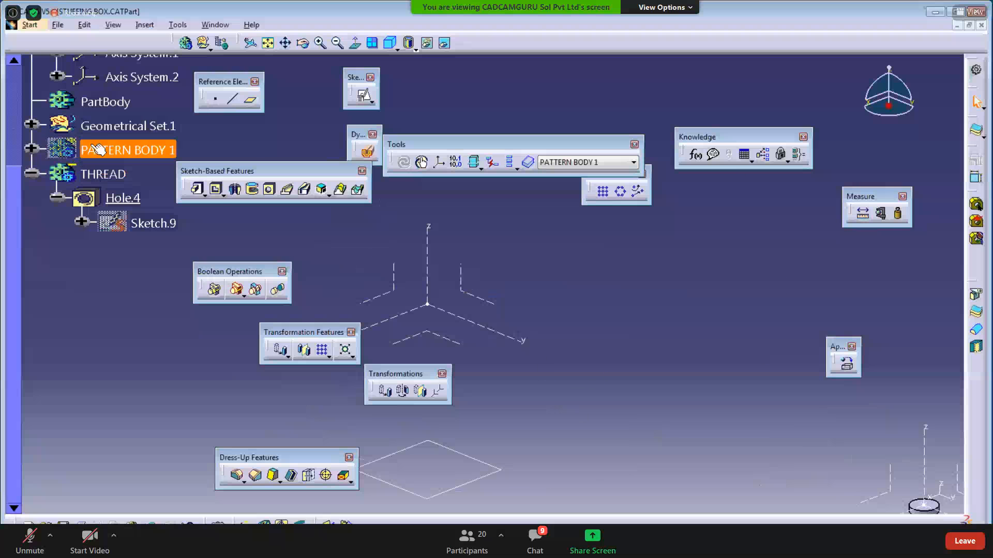
- Show the hidden PATTERN BODY 1 flange solid again
right_click(93, 149)
click(124, 185)
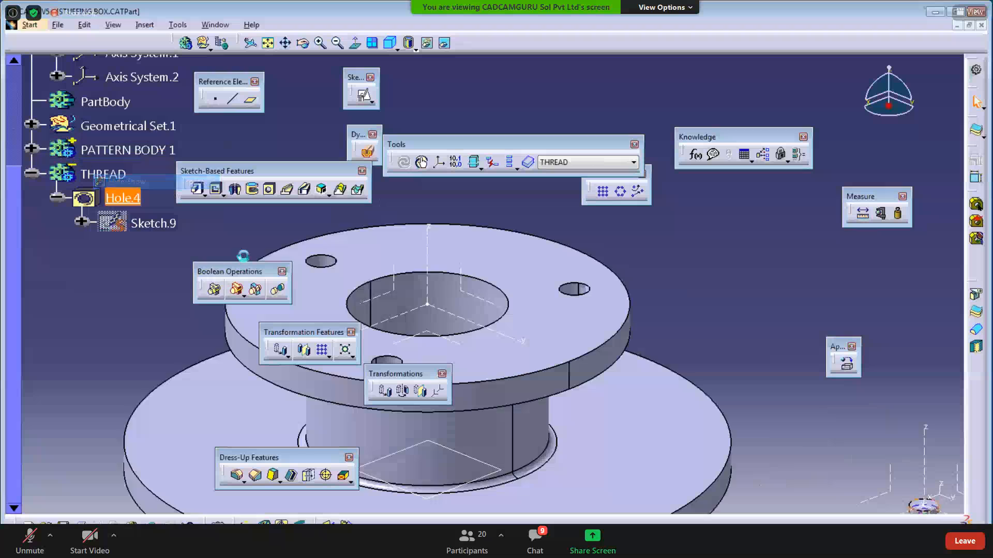
mouse_move(549, 350)
middle_down()
mouse_move(532, 335)
mouse_move(534, 361)
middle_up()
- Tear off the Translation flyout as a floating Transformations toolbar
click(284, 356)
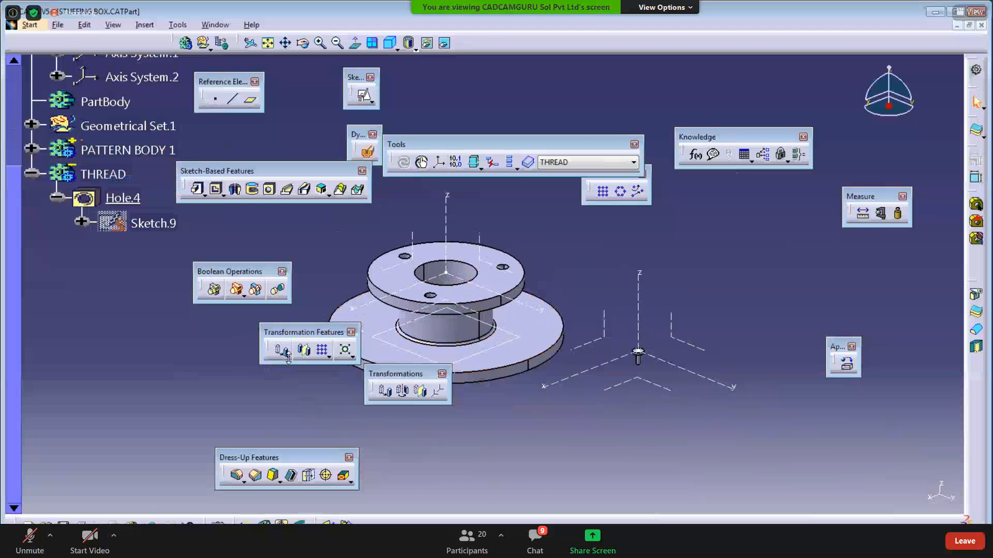
click(288, 357)
drag(291, 372, 556, 259)
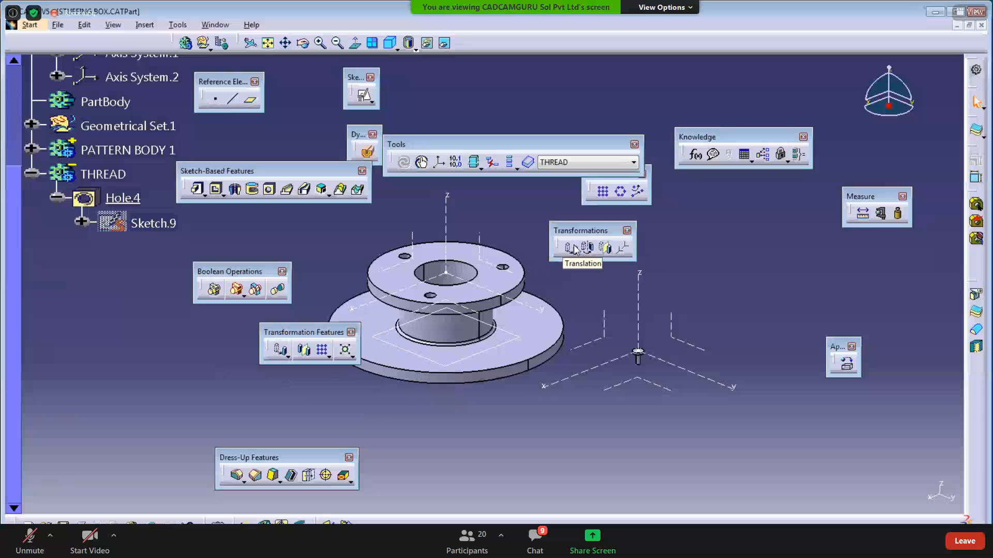
- Start a Translation of THREAD along Axis System.2's Y axis, keeping specifications
click(574, 248)
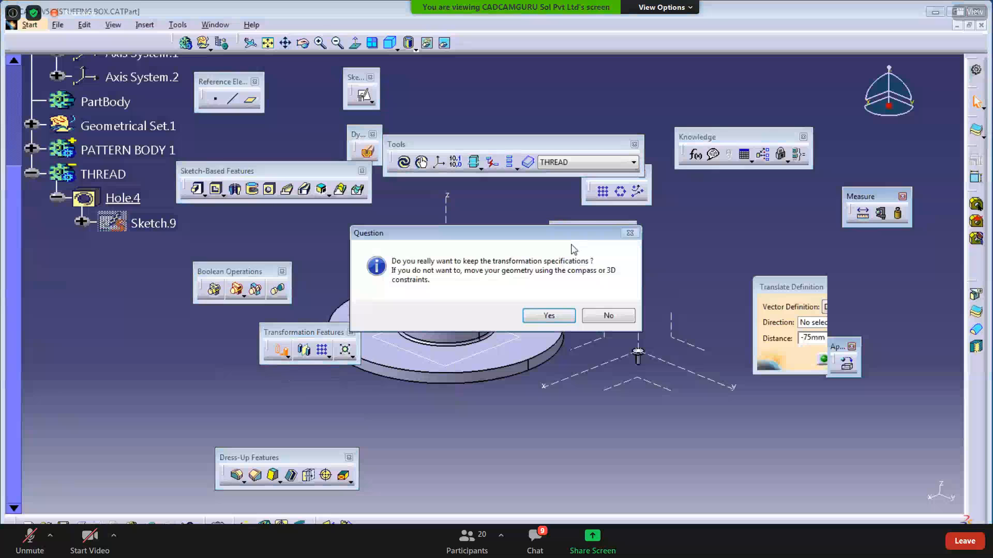
click(551, 317)
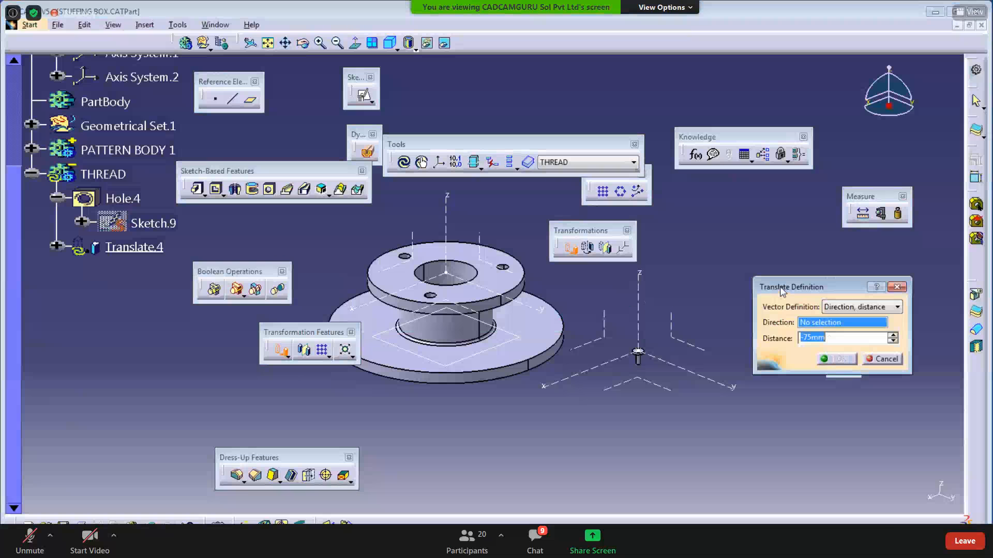
drag(781, 292, 668, 267)
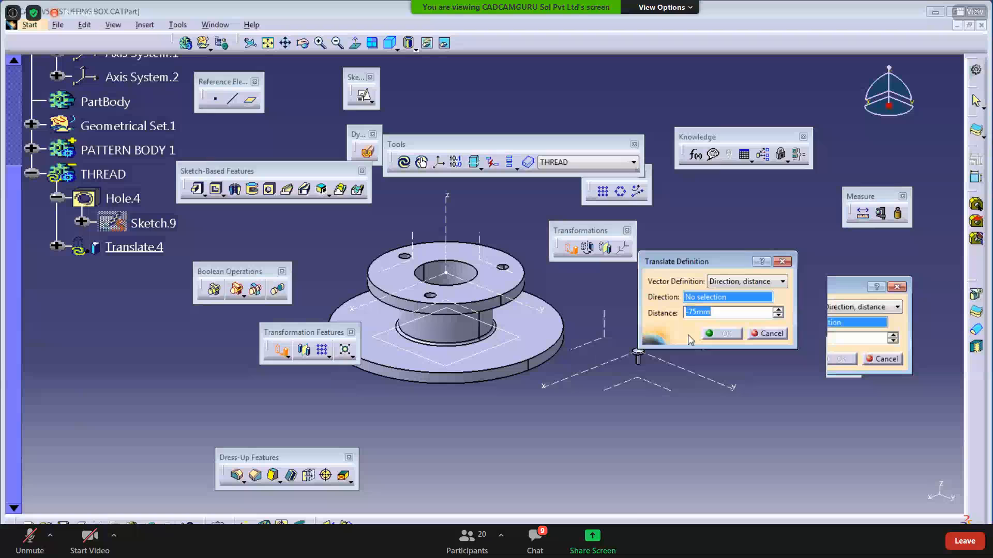
click(712, 382)
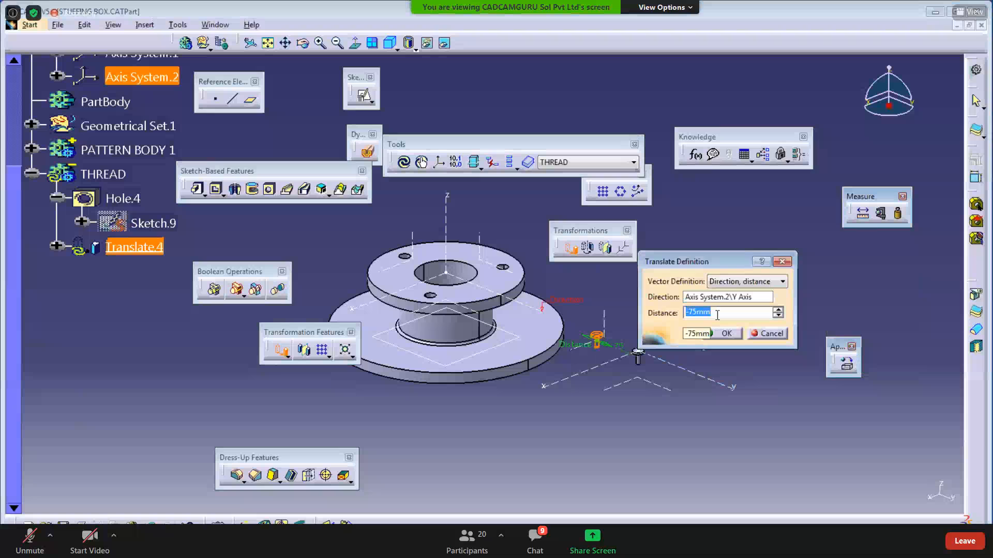
- Set the translation distance to -277mm and confirm Translate.4
text(-105)
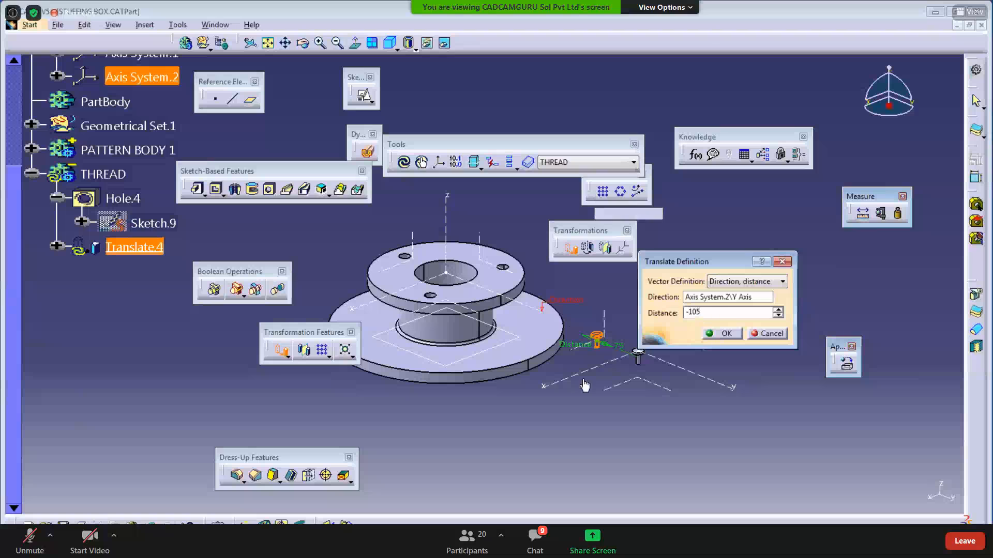
click(590, 461)
drag(729, 313, 574, 300)
text(-150)
key(Return)
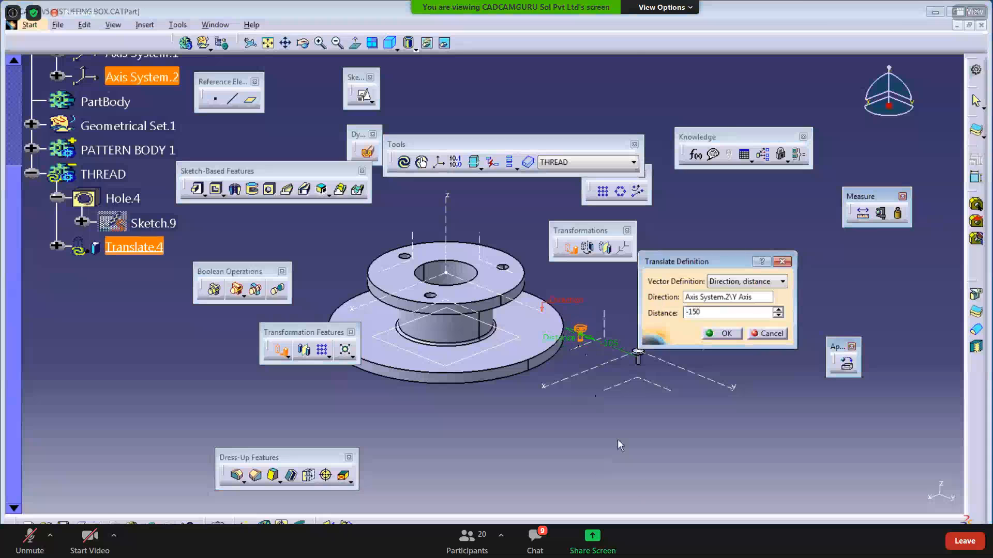
middle_drag(538, 413, 517, 399)
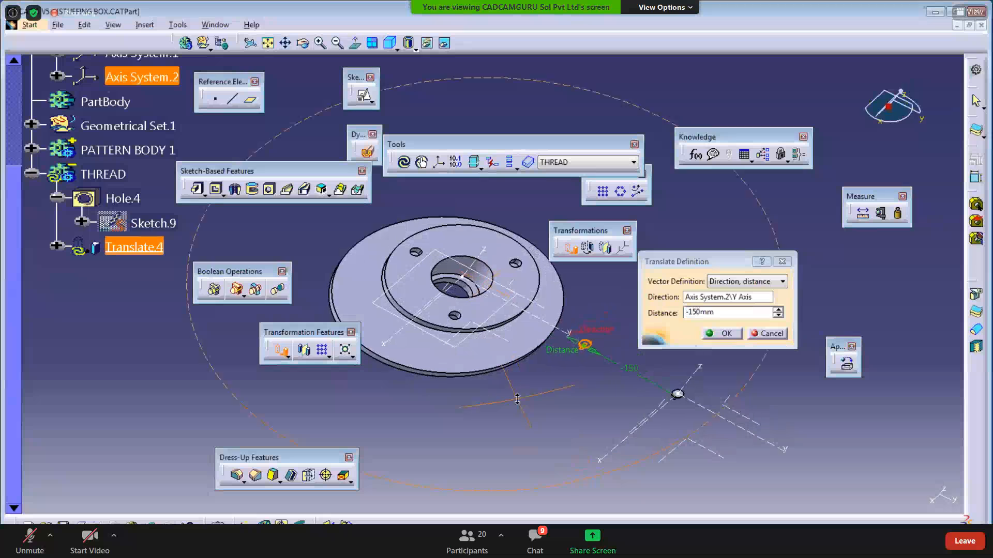
drag(583, 344, 485, 310)
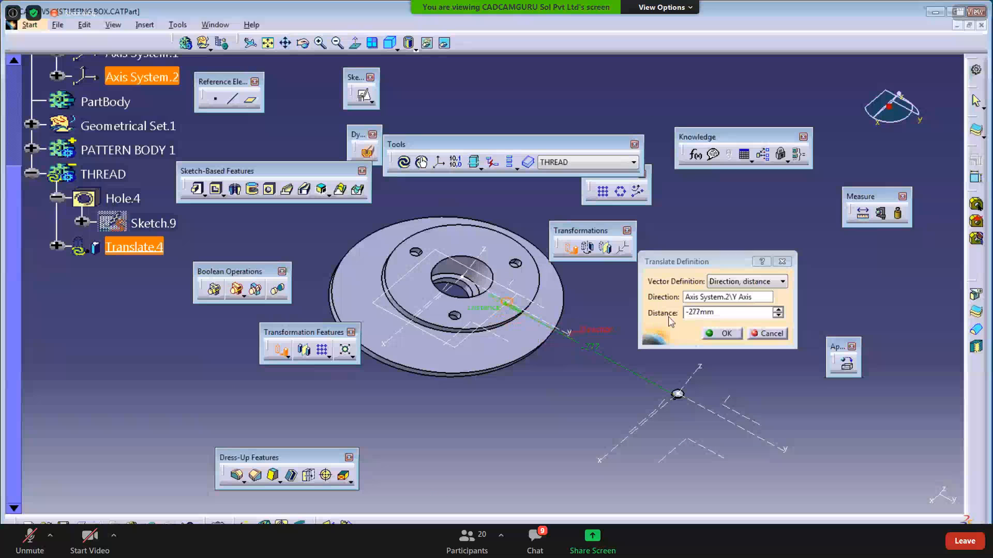
click(719, 334)
middle_drag(594, 394, 561, 281)
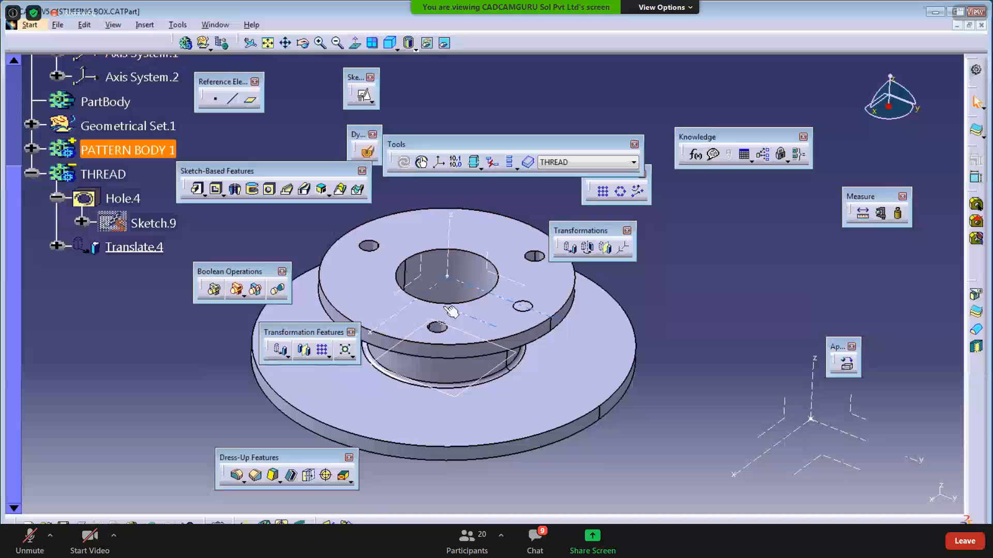
- Rotate THREAD about Axis System.1's Z axis, keeping the transformation specifications
click(285, 357)
click(319, 370)
click(544, 315)
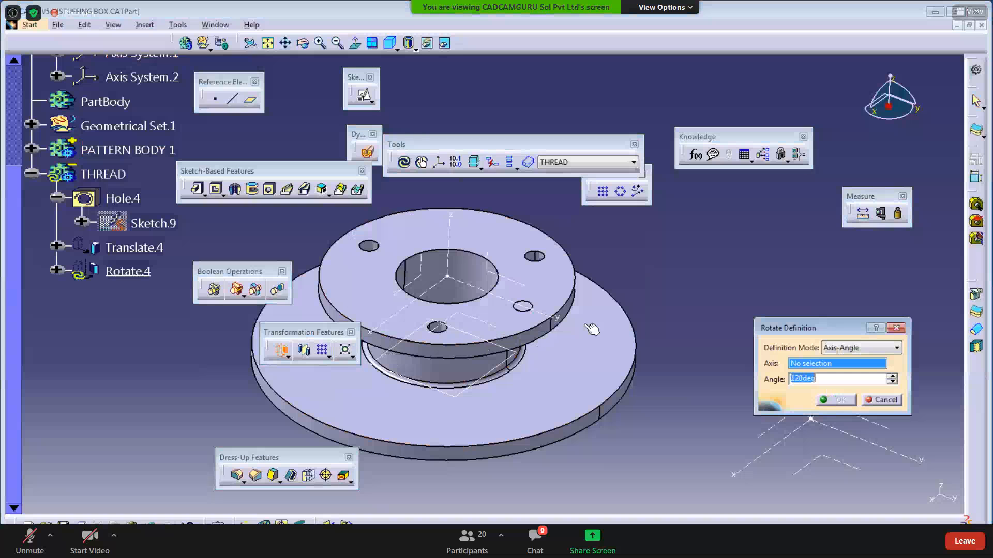
drag(796, 329, 681, 285)
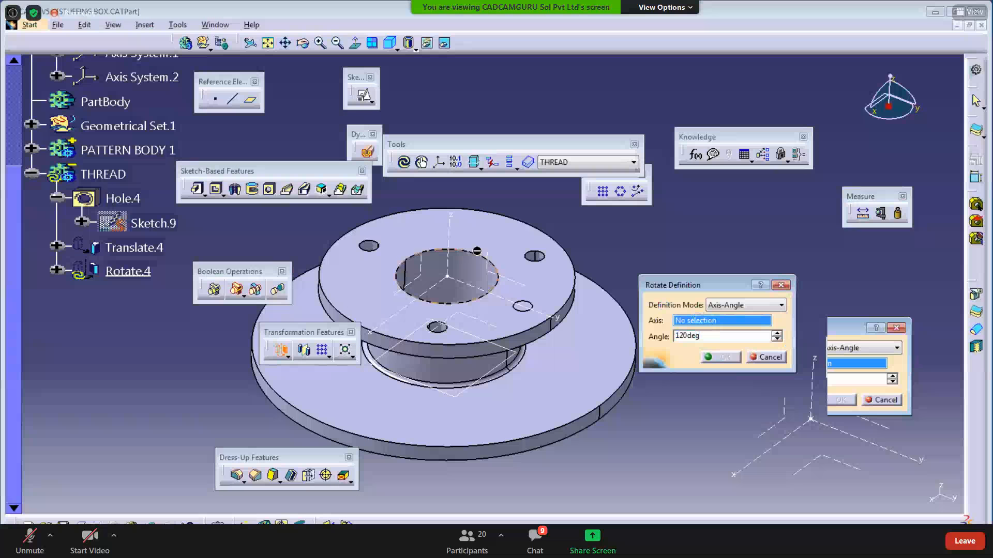
click(451, 240)
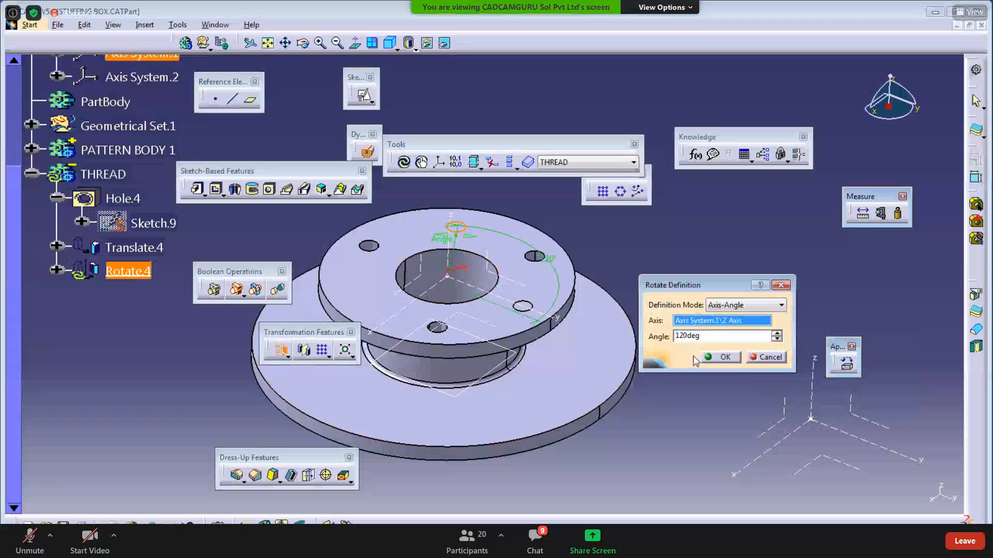
click(719, 357)
- Set Rotate.4's angle to 35 degrees
double_click(132, 271)
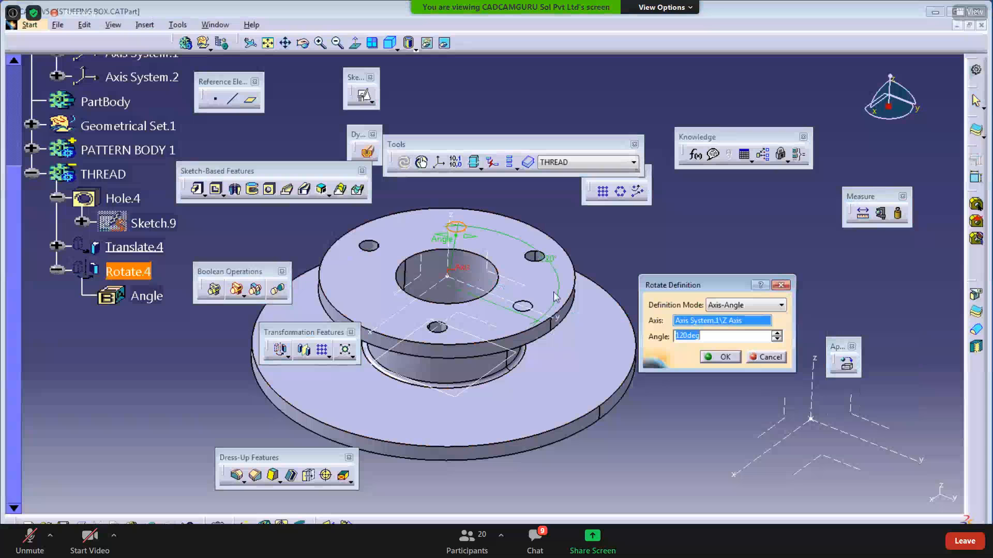
text(35)
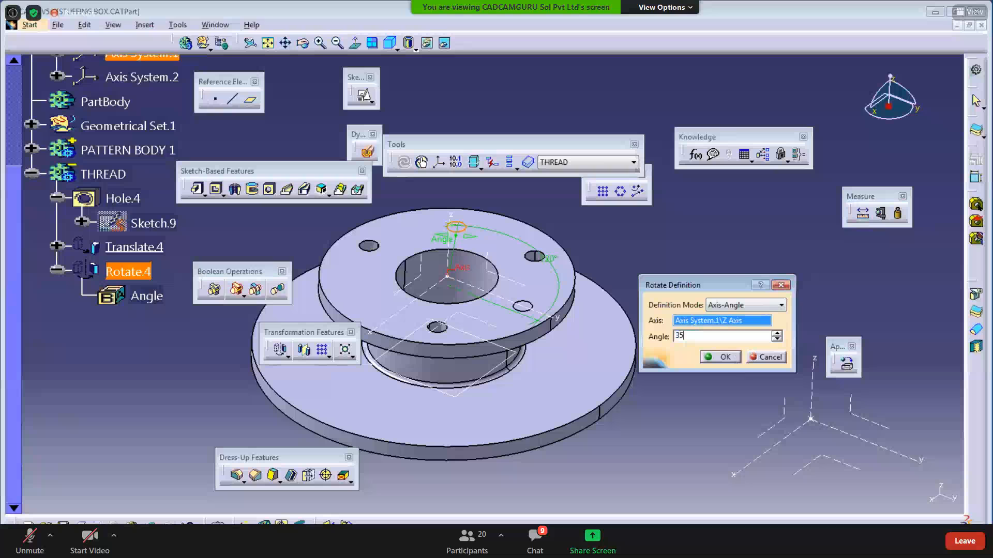
key(Return)
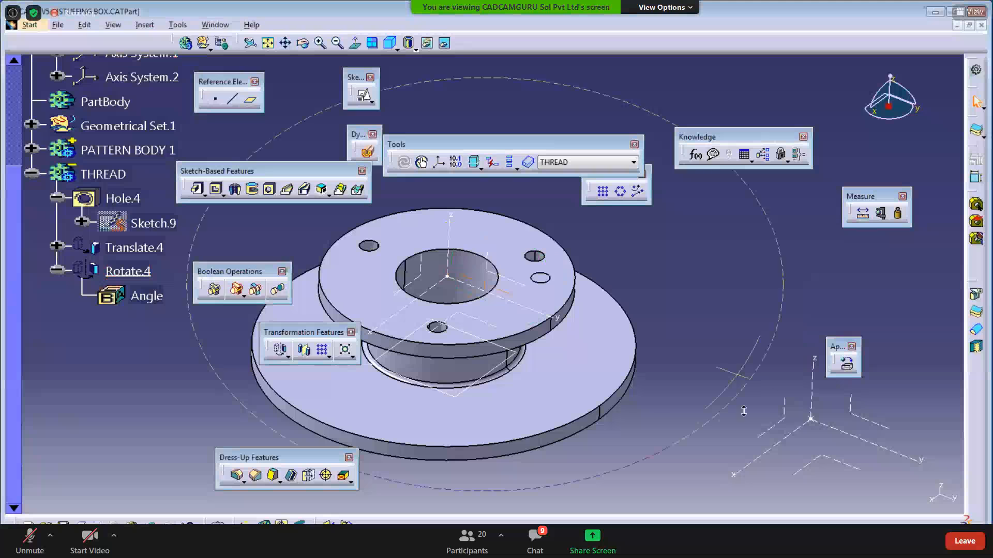
middle_drag(737, 381, 720, 417)
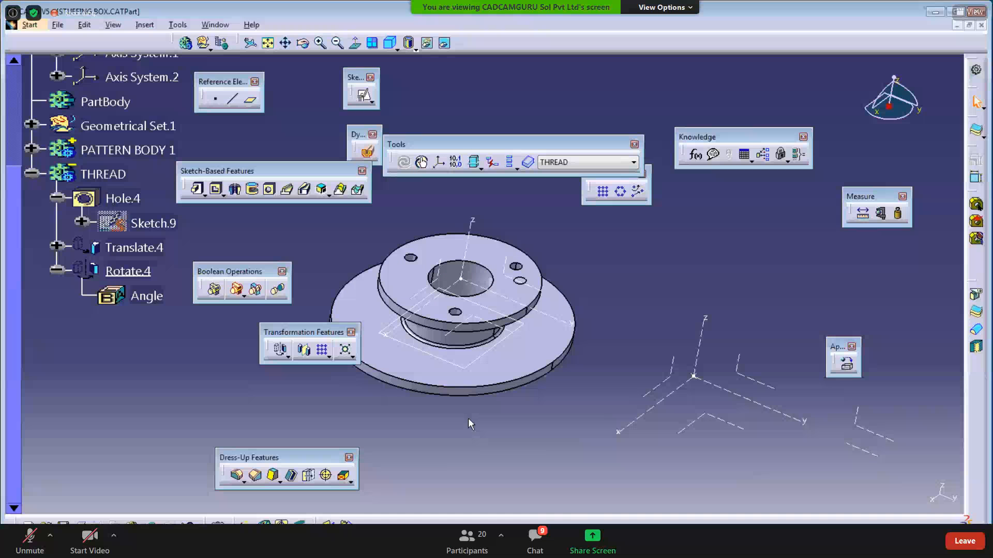
- Orbit to inspect the bolt placement, then delete the THREAD body
middle_drag(492, 417, 508, 288)
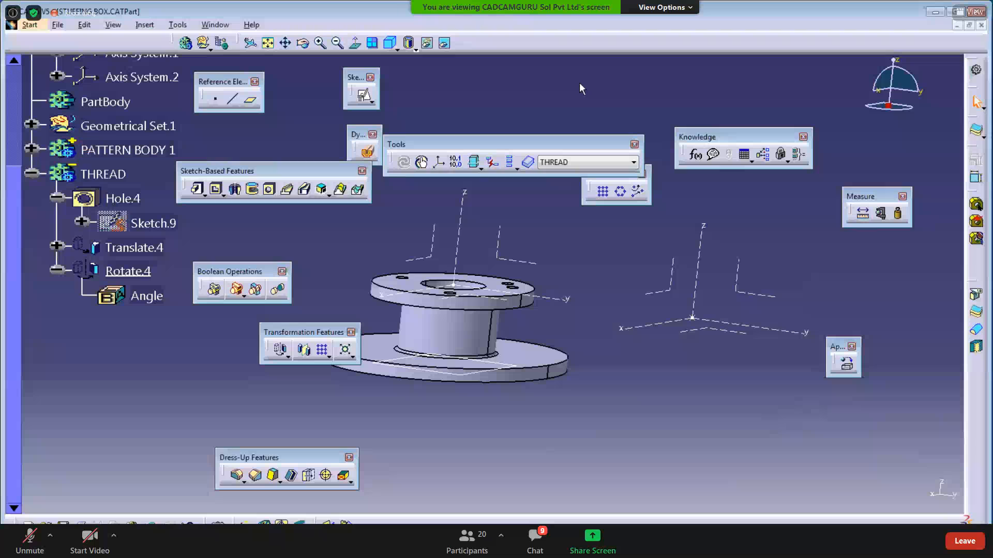
click(287, 357)
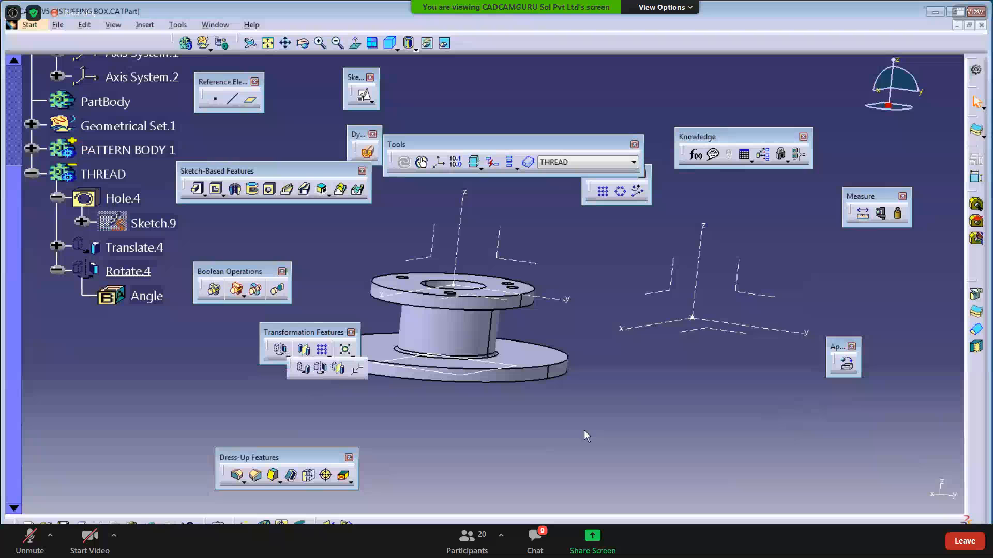
middle_drag(573, 415, 567, 445)
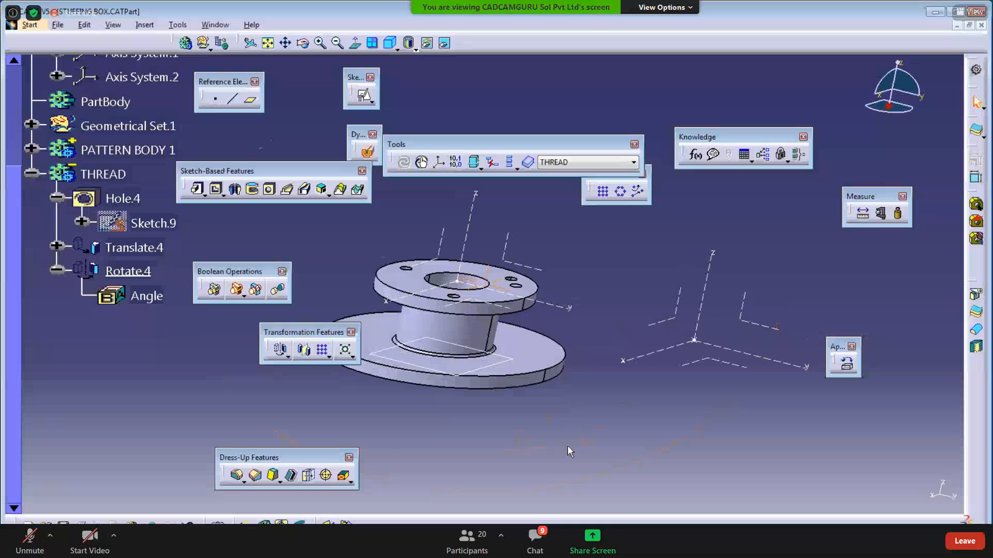
middle_drag(548, 385, 518, 314)
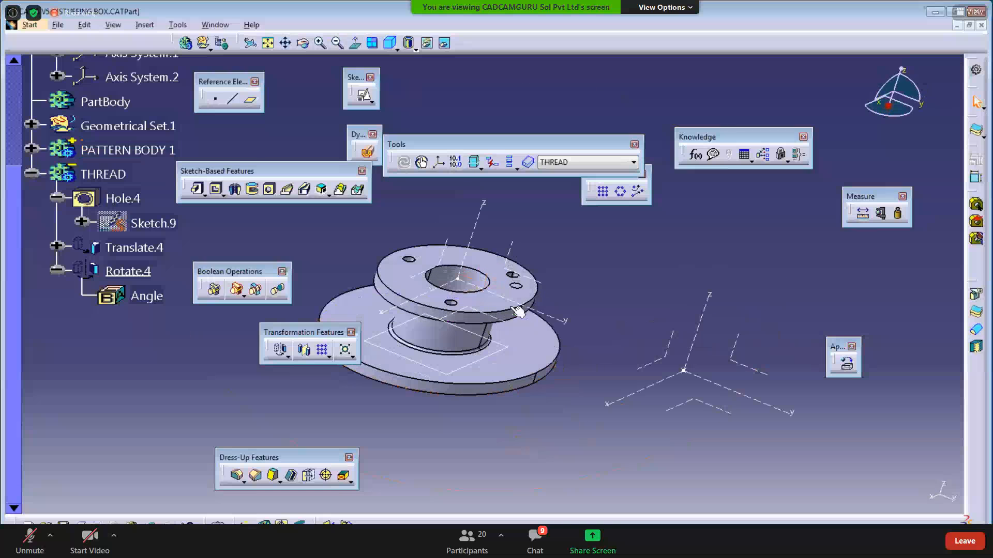
click(290, 355)
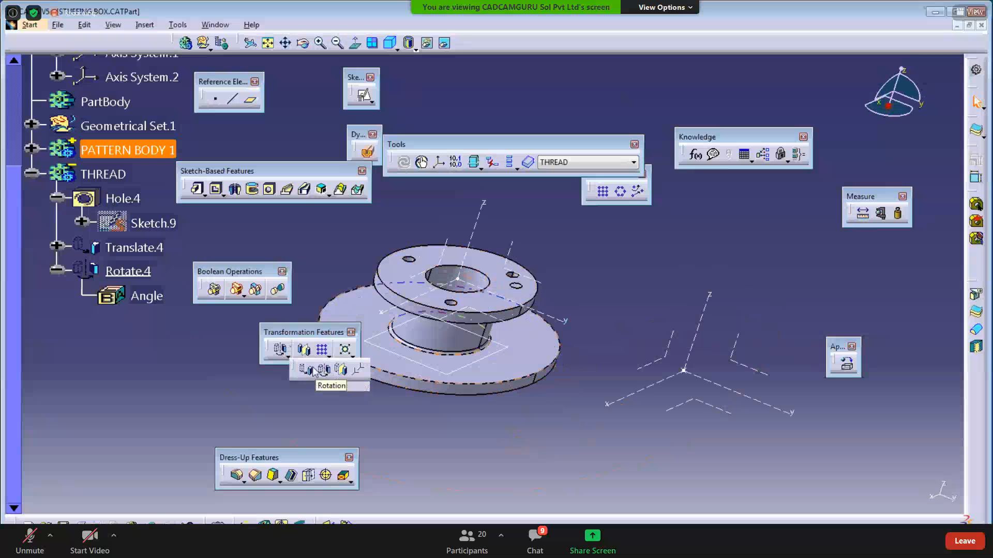
middle_drag(423, 431, 581, 426)
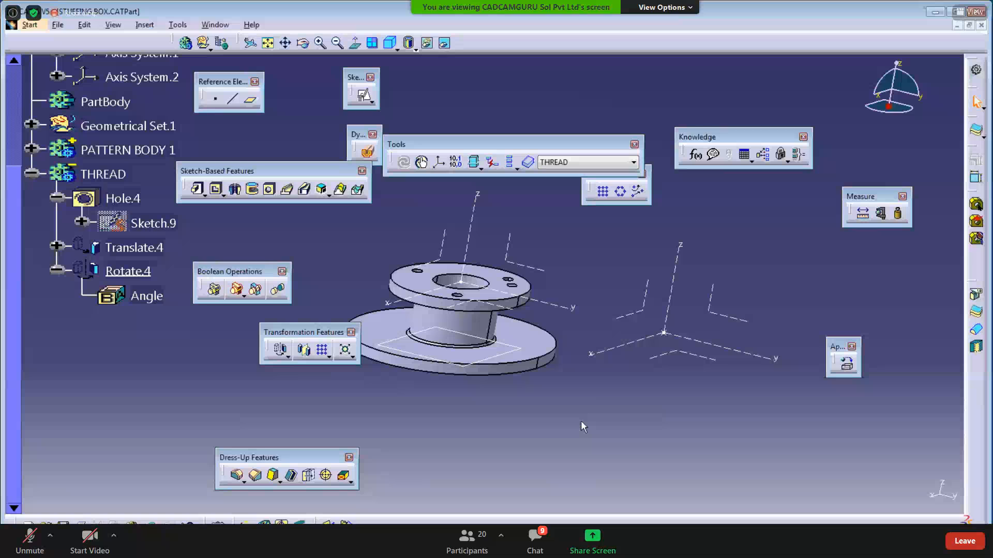
right_click(115, 174)
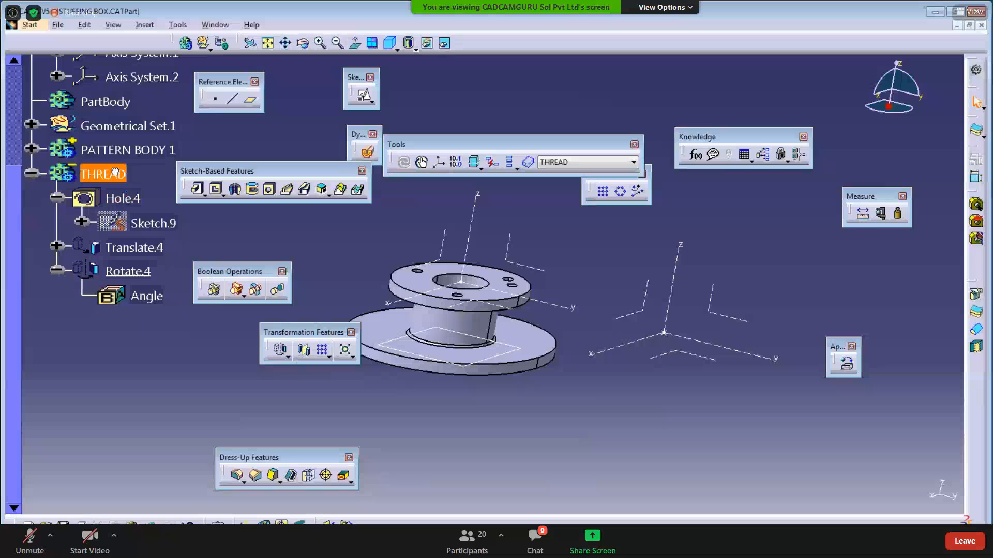
click(143, 344)
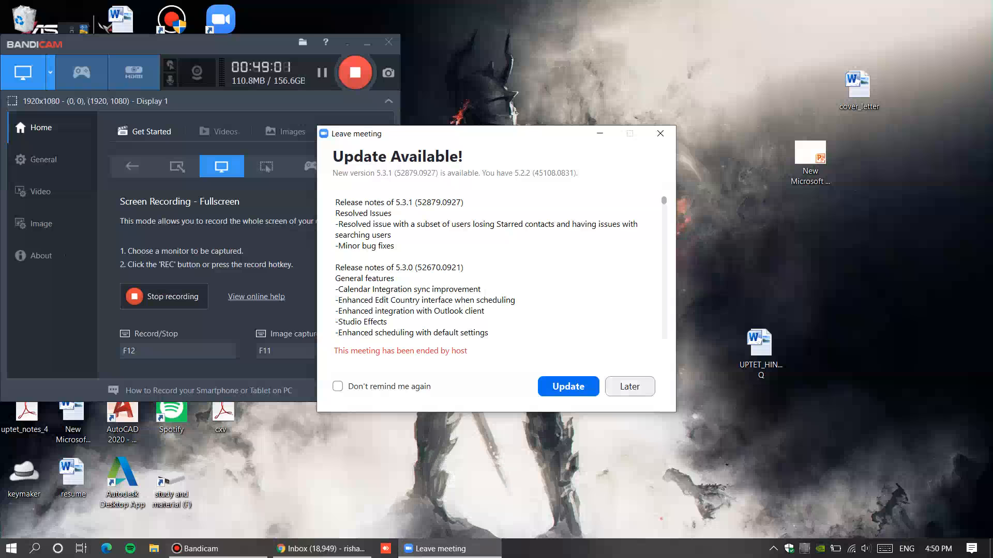
- Accept the available Zoom update so it downloads and begins installing
click(568, 386)
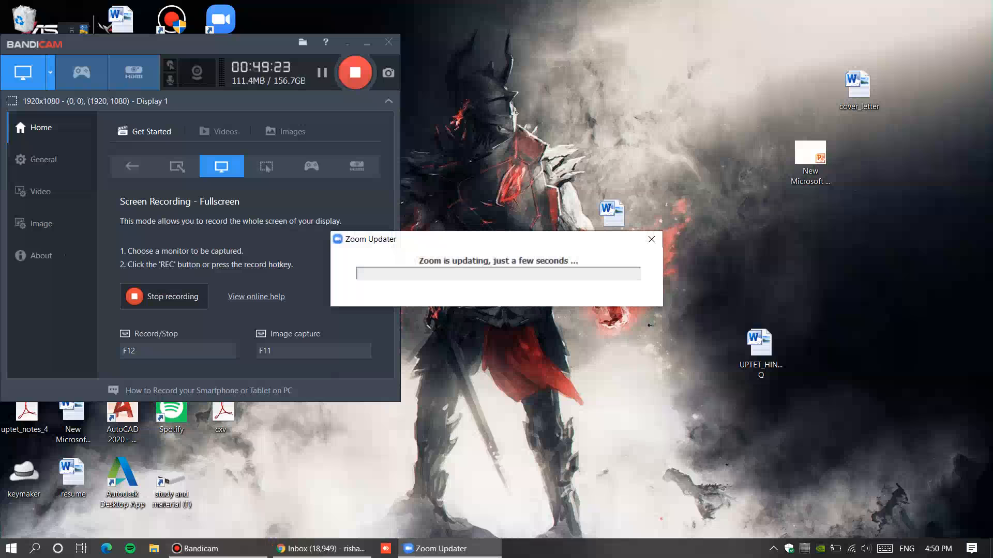
mouse_move(218, 549)
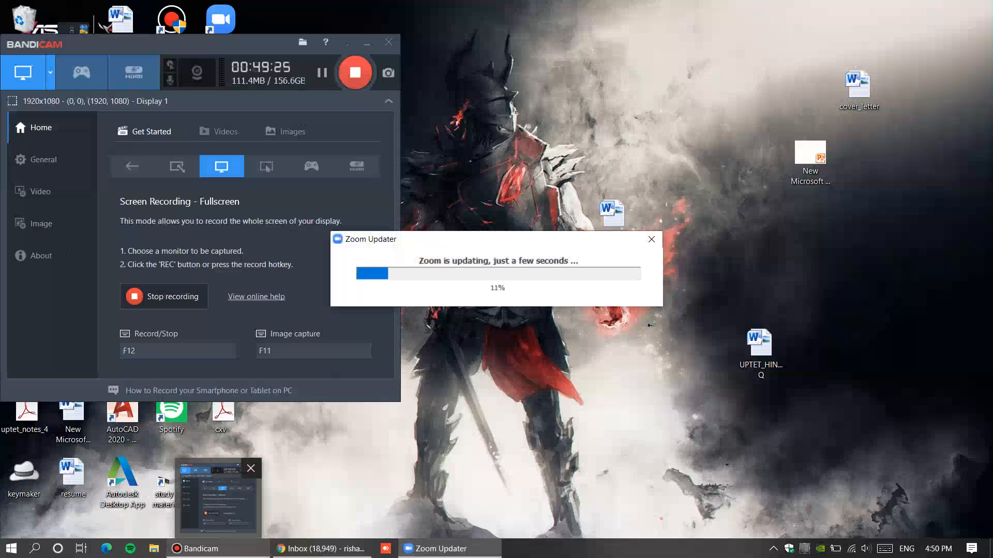